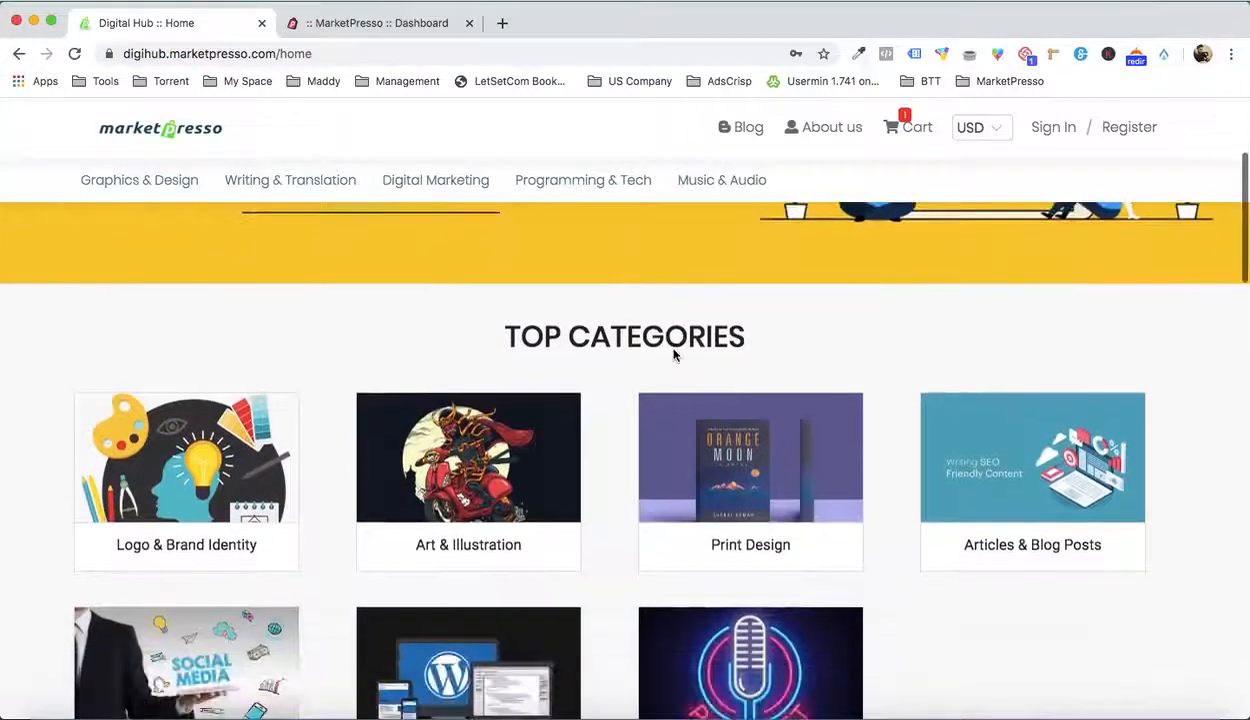
Examine the demo marketplace home page, including its top categories, about section, customer testimonials and popular services
scroll(806, 360, up, 5)
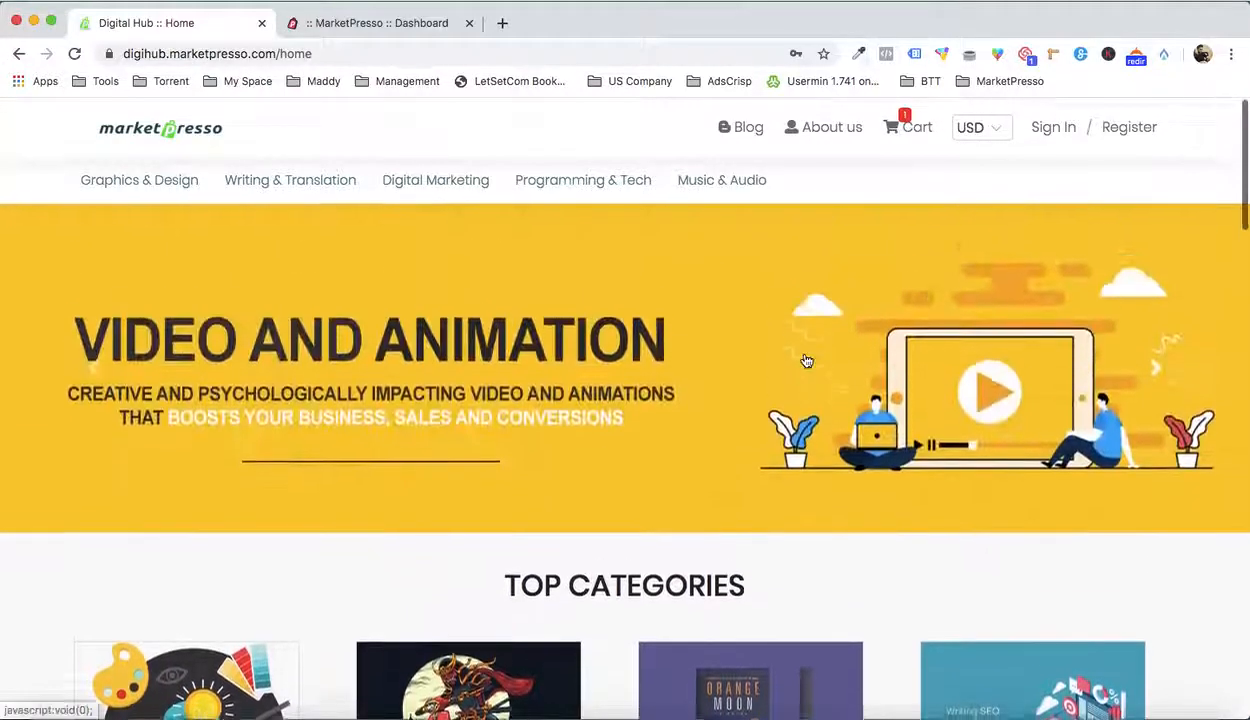
scroll(806, 360, down, 6)
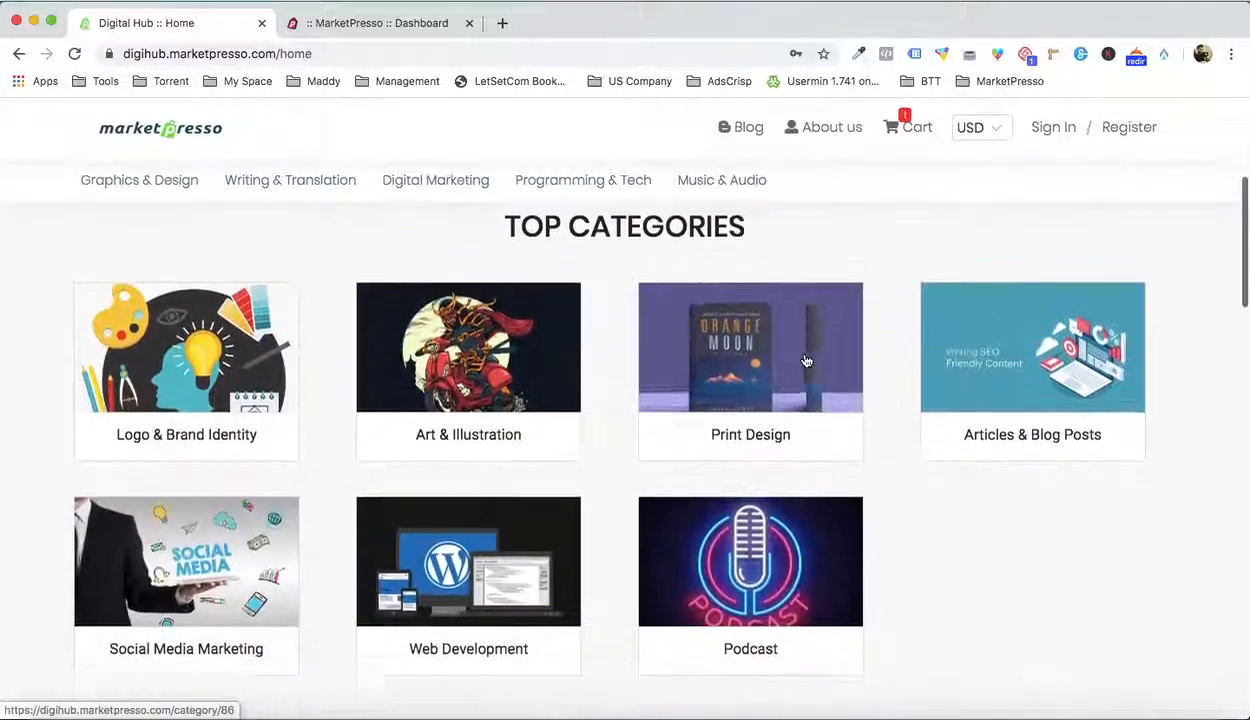
scroll(806, 360, up, 6)
scroll(803, 357, down, 6)
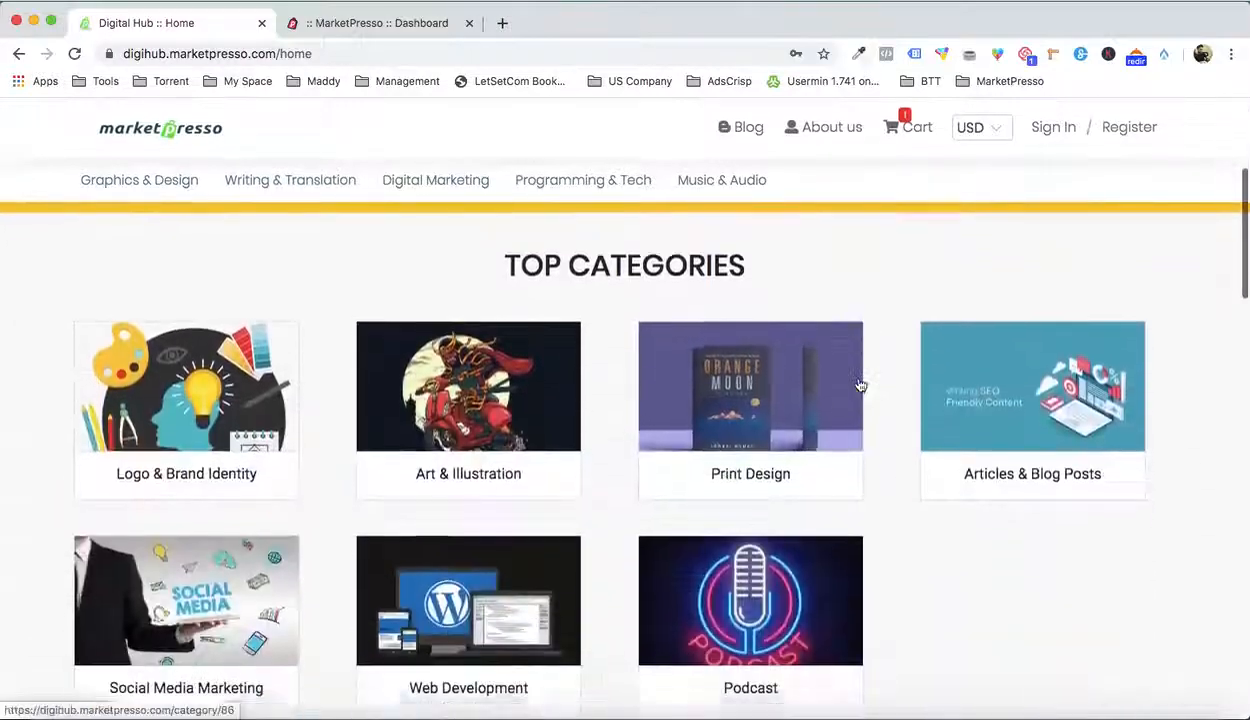
scroll(945, 475, down, 8)
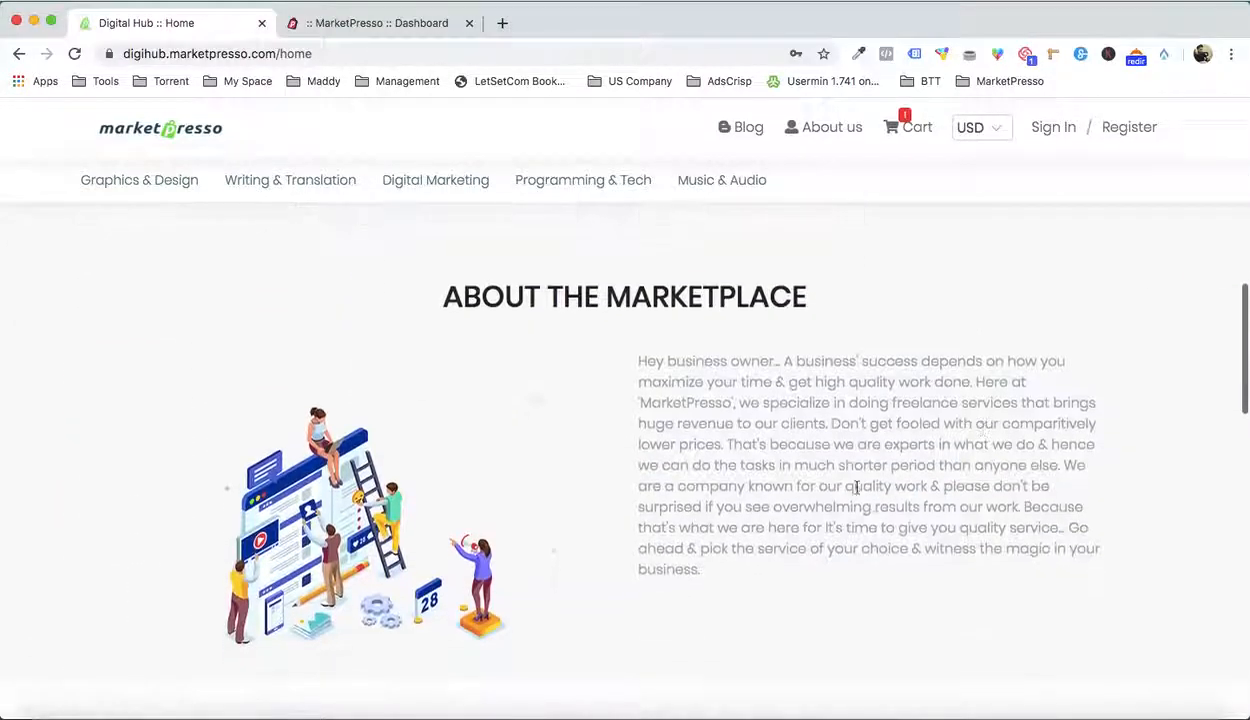
scroll(895, 508, down, 10)
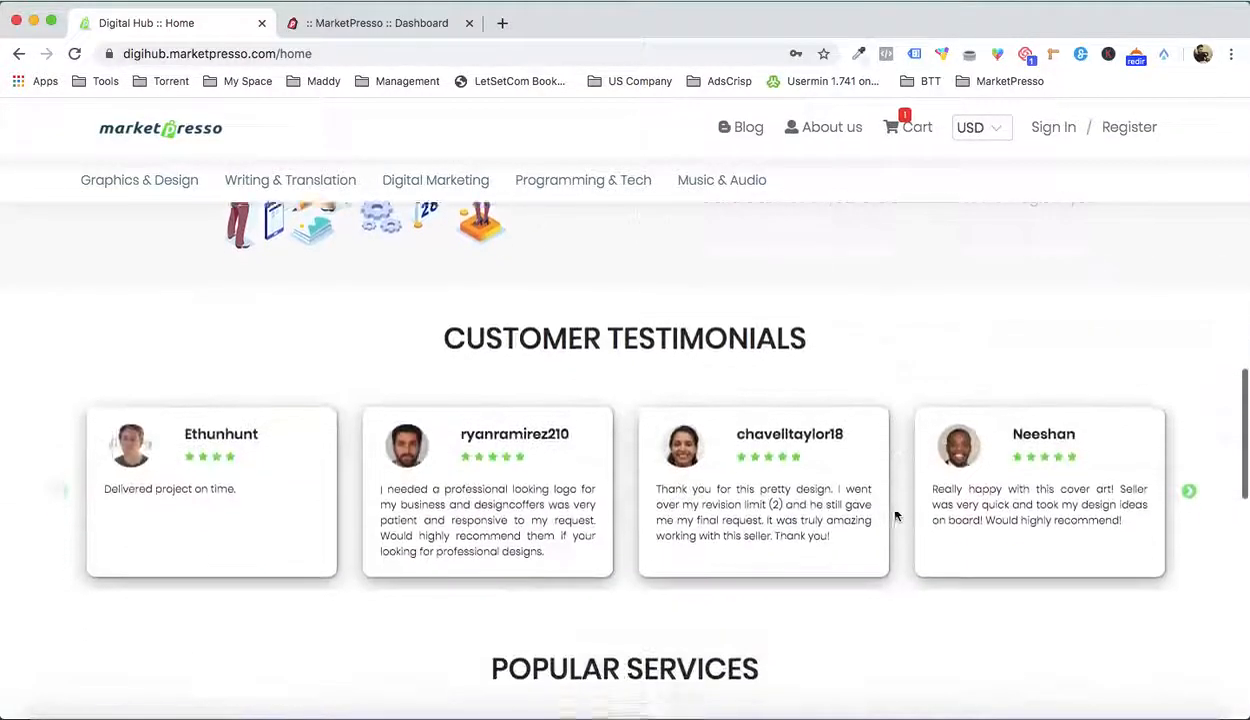
scroll(895, 515, down, 6)
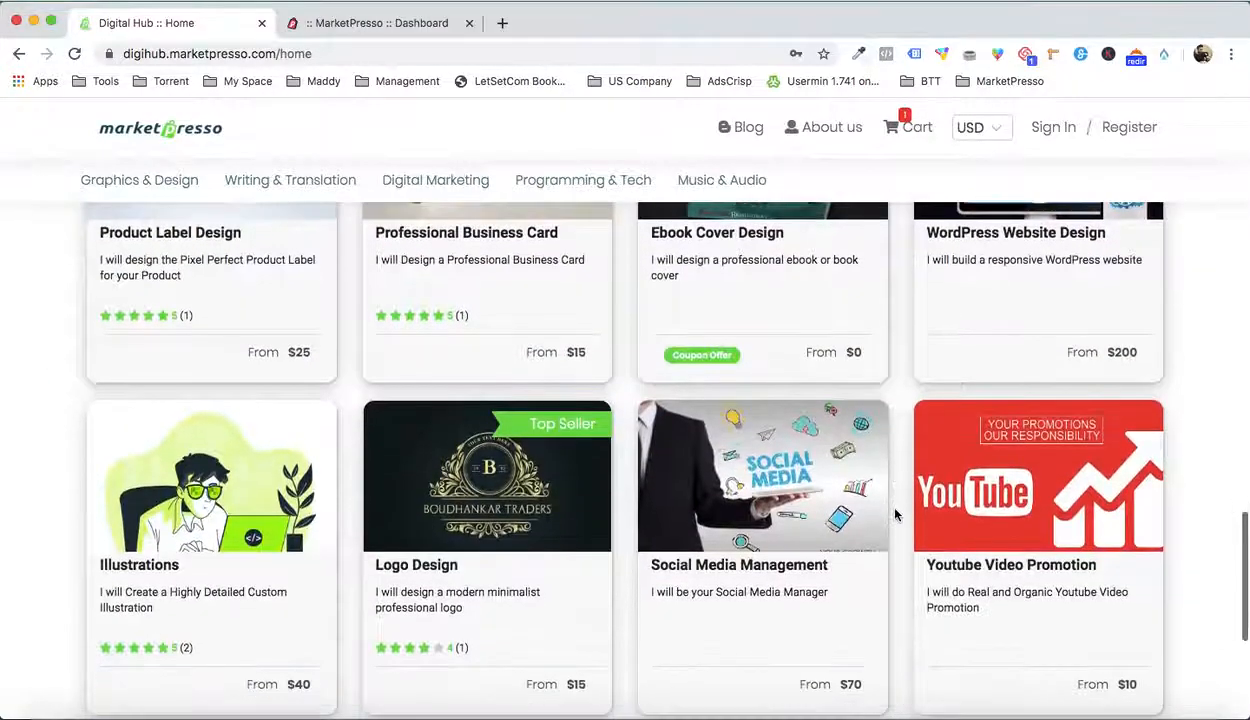
scroll(895, 515, down, 4)
scroll(895, 515, up, 8)
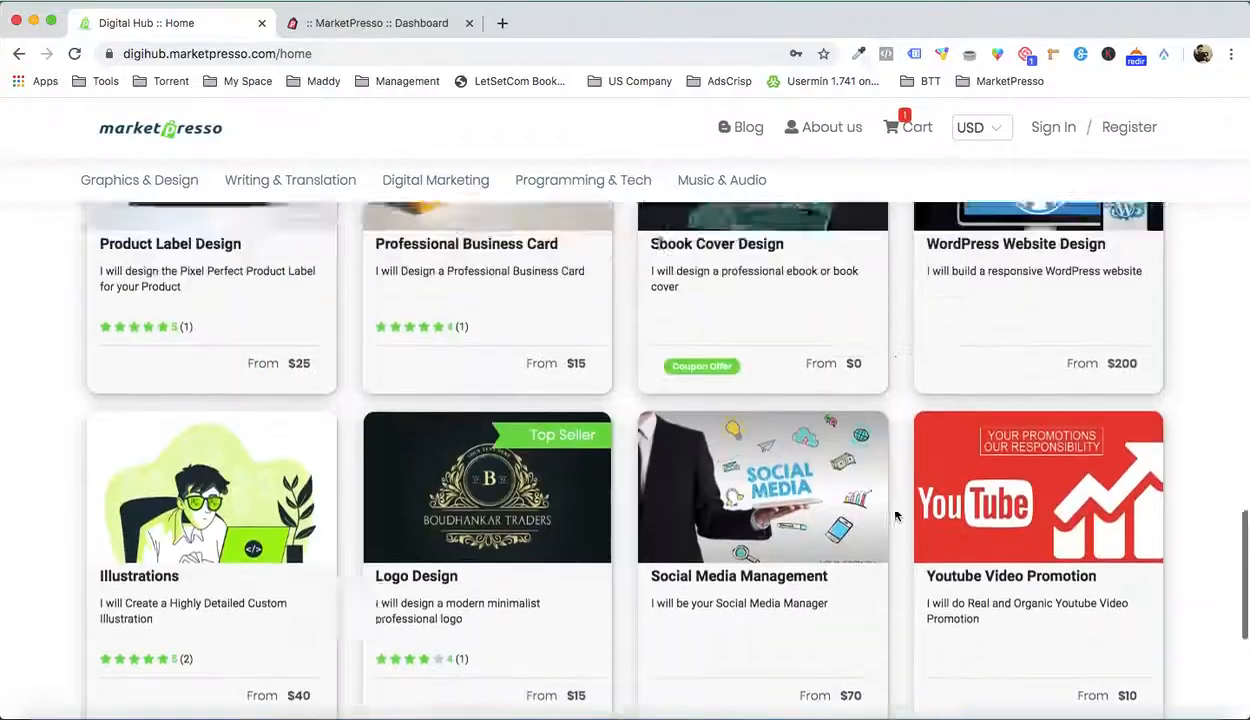
scroll(895, 515, down, 5)
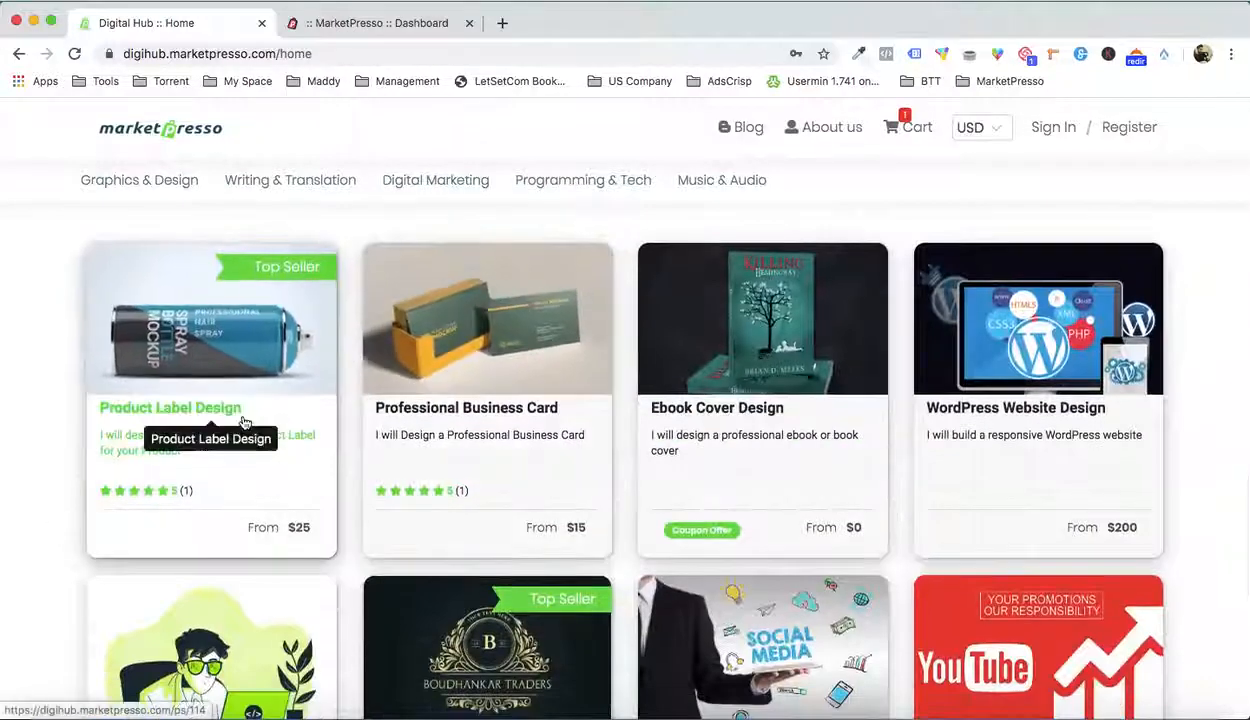
Open the Product Label Design service and review its image gallery, description and package comparison
click(243, 418)
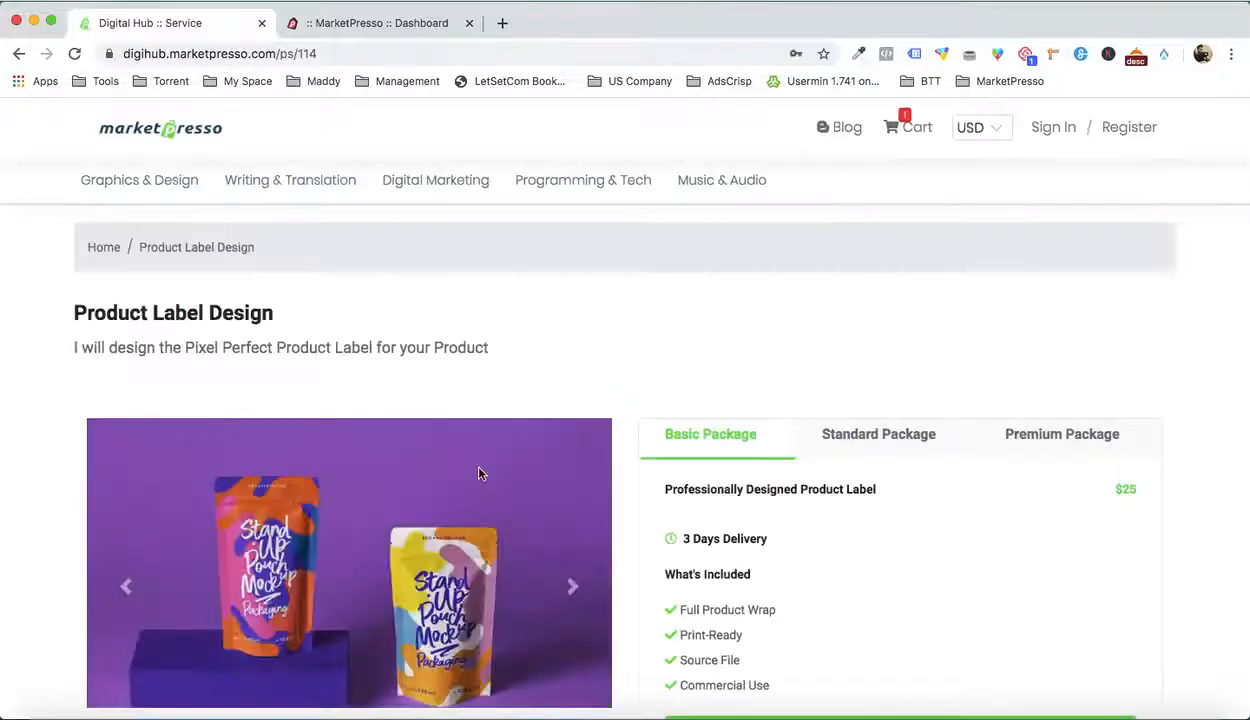
scroll(479, 474, down, 5)
scroll(479, 474, down, 15)
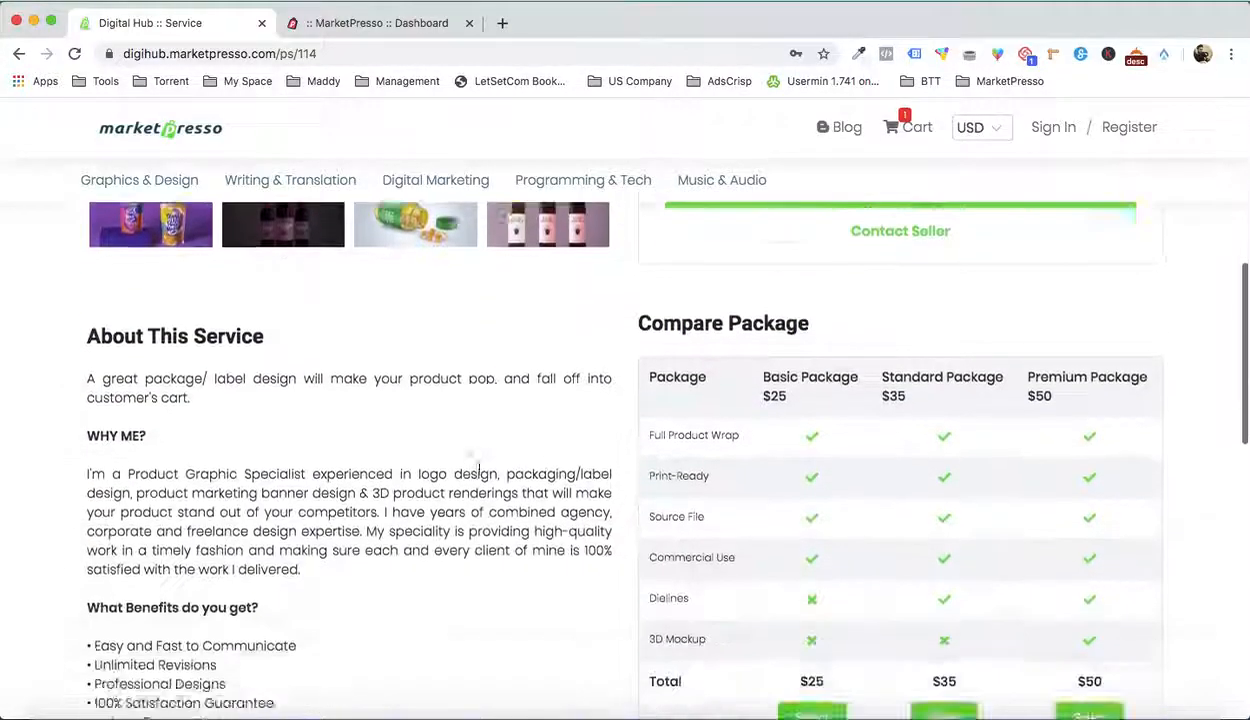
scroll(479, 474, up, 20)
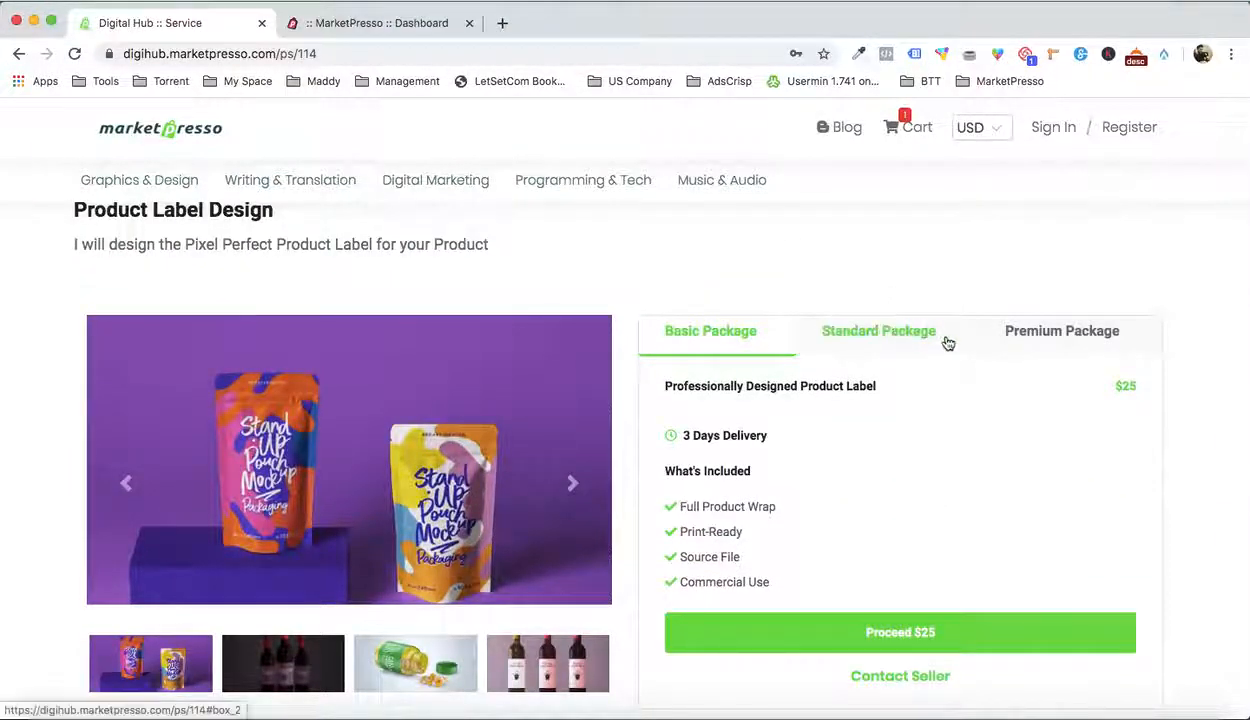
mouse_move(299, 181)
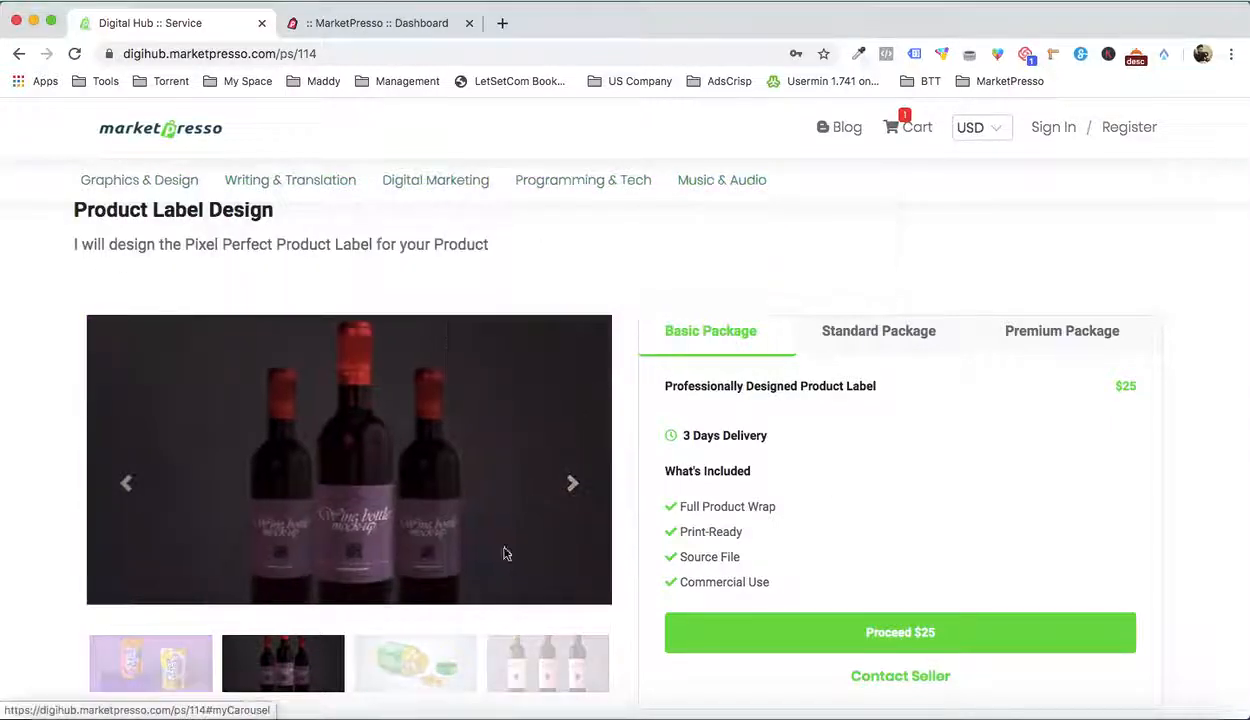
scroll(498, 470, down, 2)
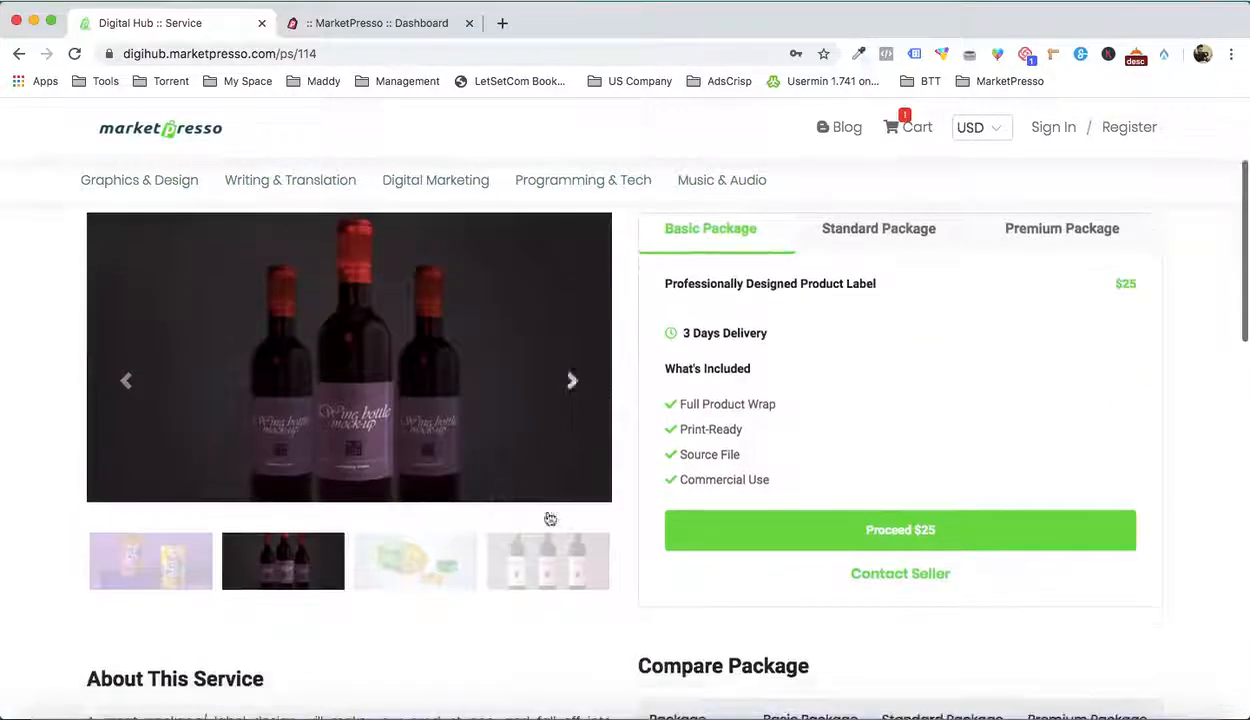
Proceed with the Basic Package of Product Label Design and review its customization page with add-ons and order summary
click(779, 531)
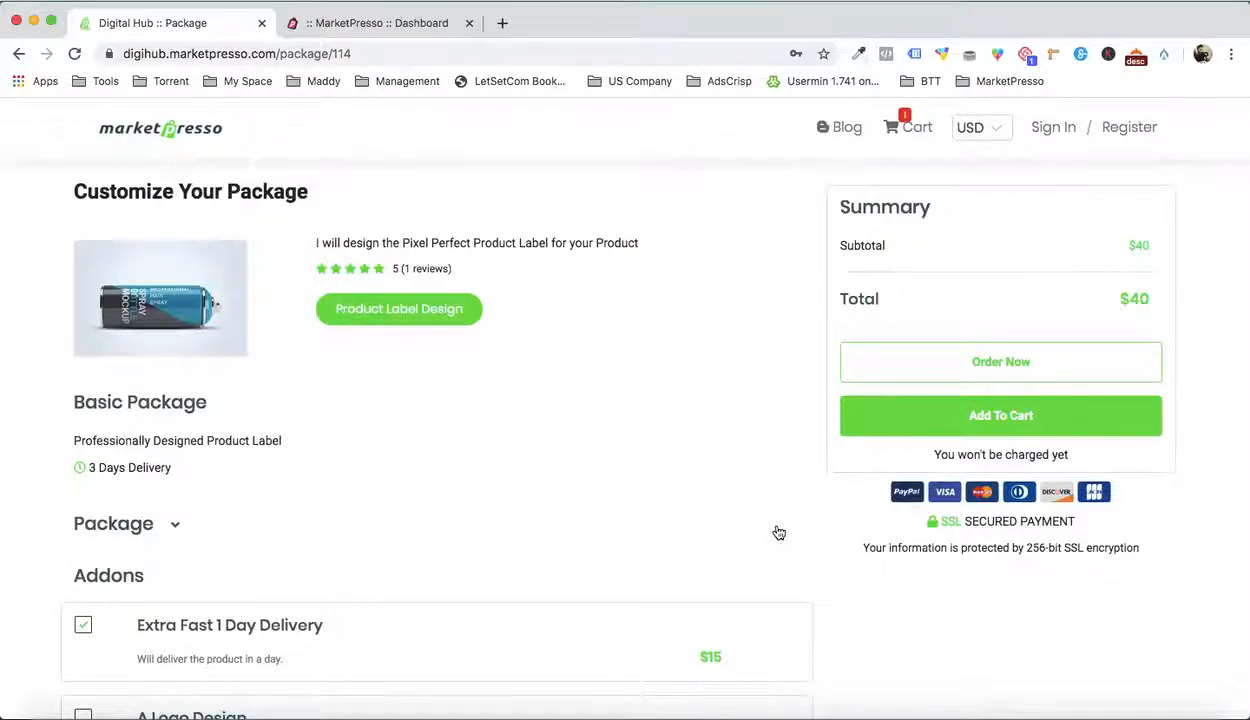
scroll(776, 530, down, 5)
scroll(776, 530, up, 5)
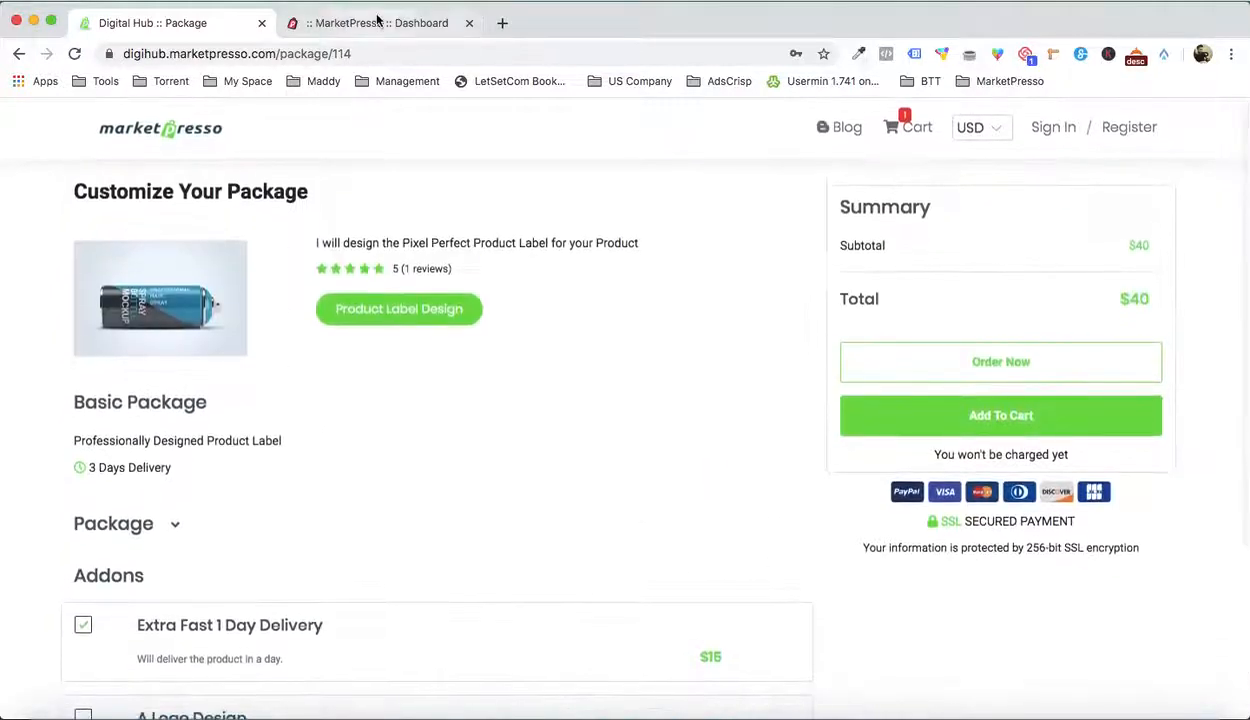
Switch to the MarketPresso members dashboard and start a new marketplace that offers services
click(377, 22)
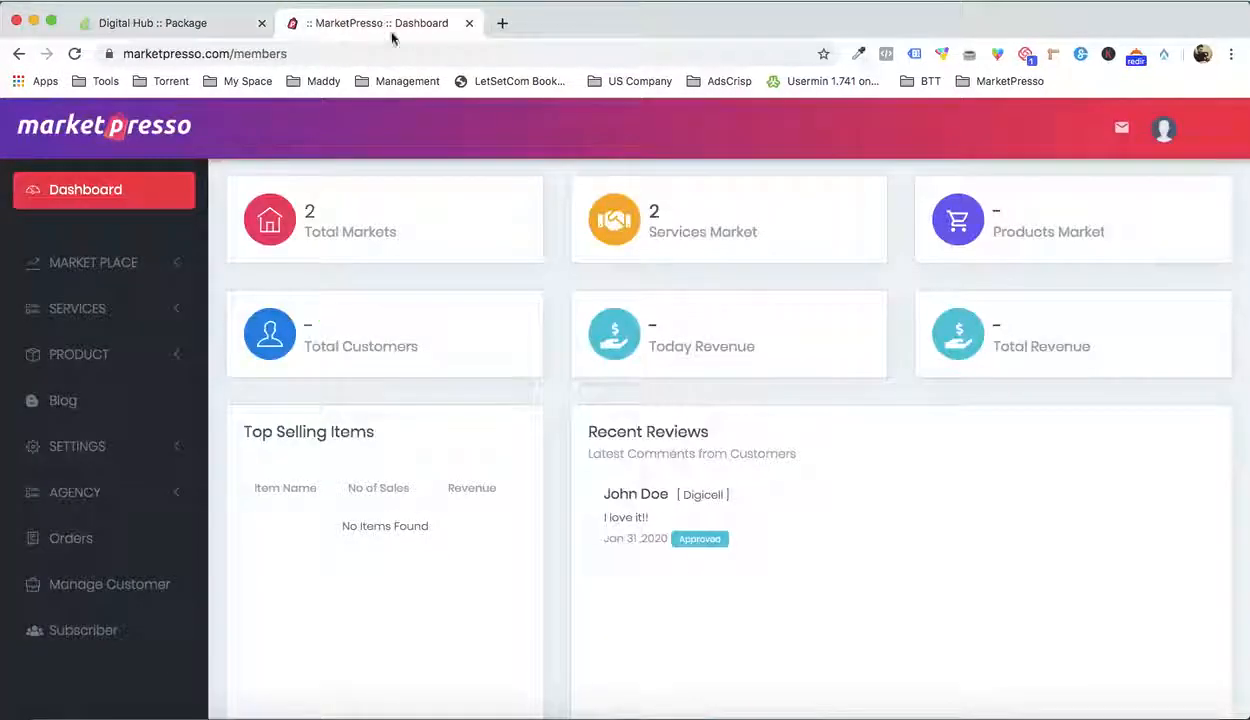
click(158, 263)
click(77, 347)
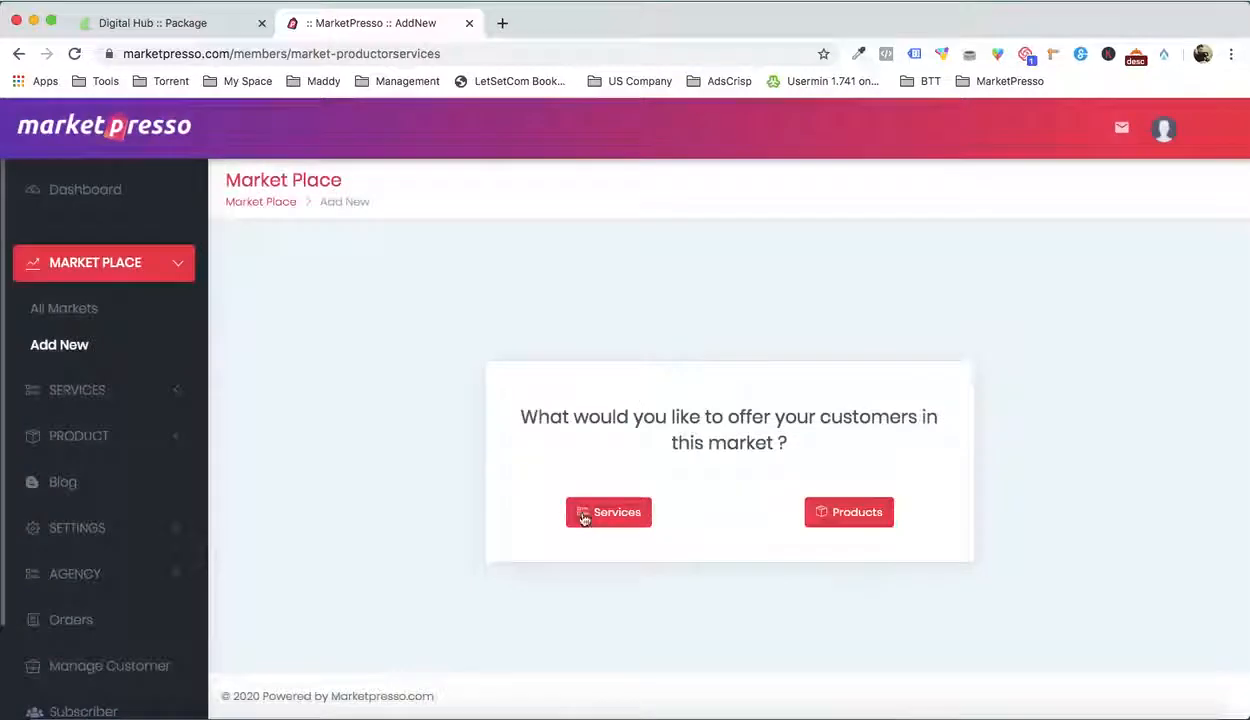
click(584, 514)
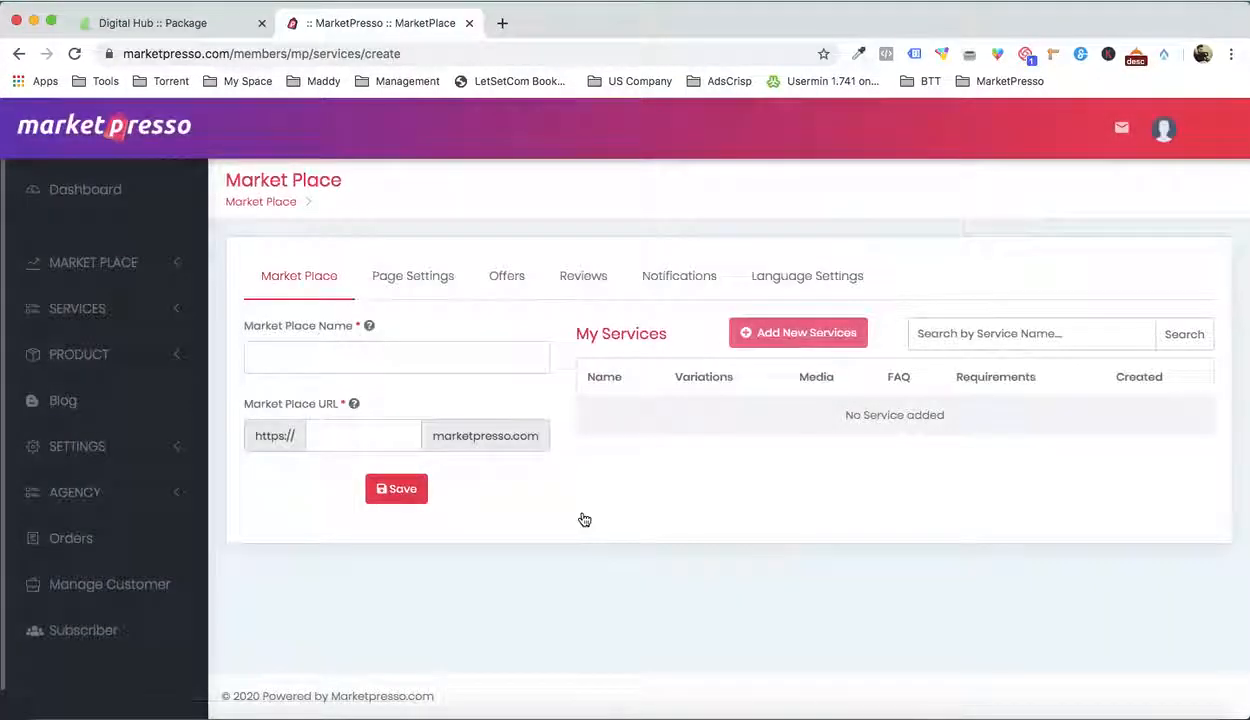
Name the marketplace Digi Marketplace, set its URL prefix to digimarket and save it
click(305, 351)
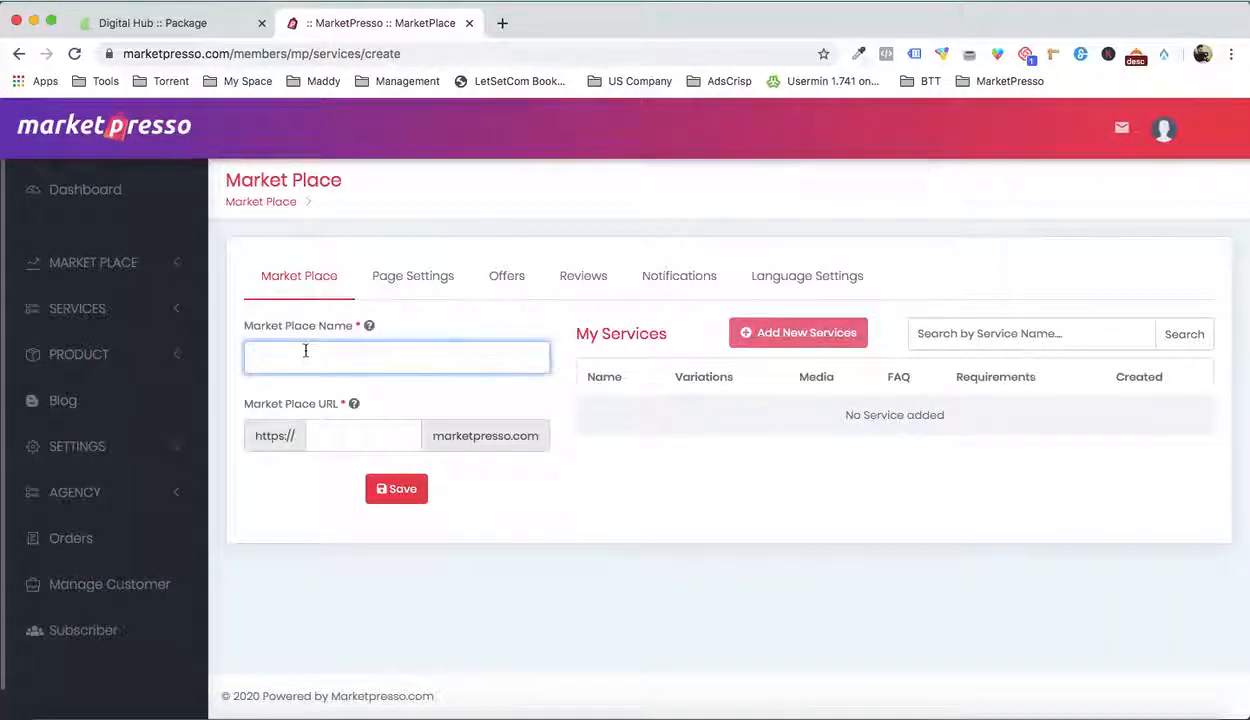
text(Digi )
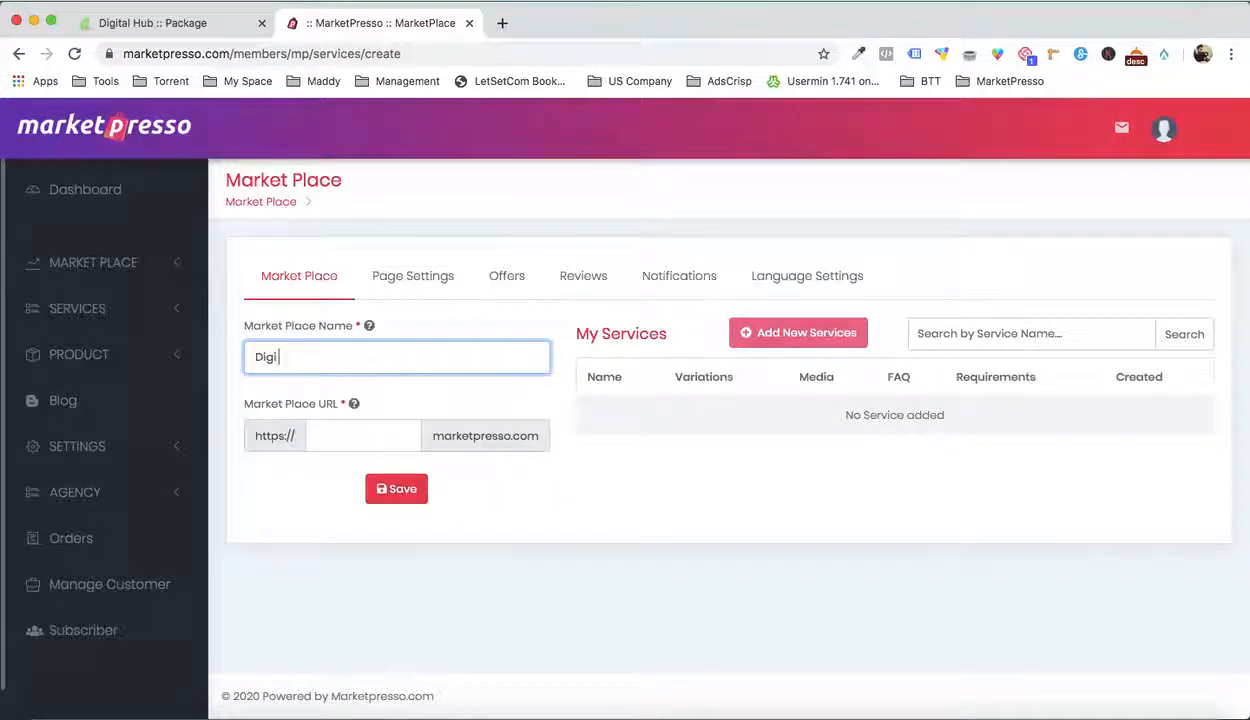
text(Marketplace)
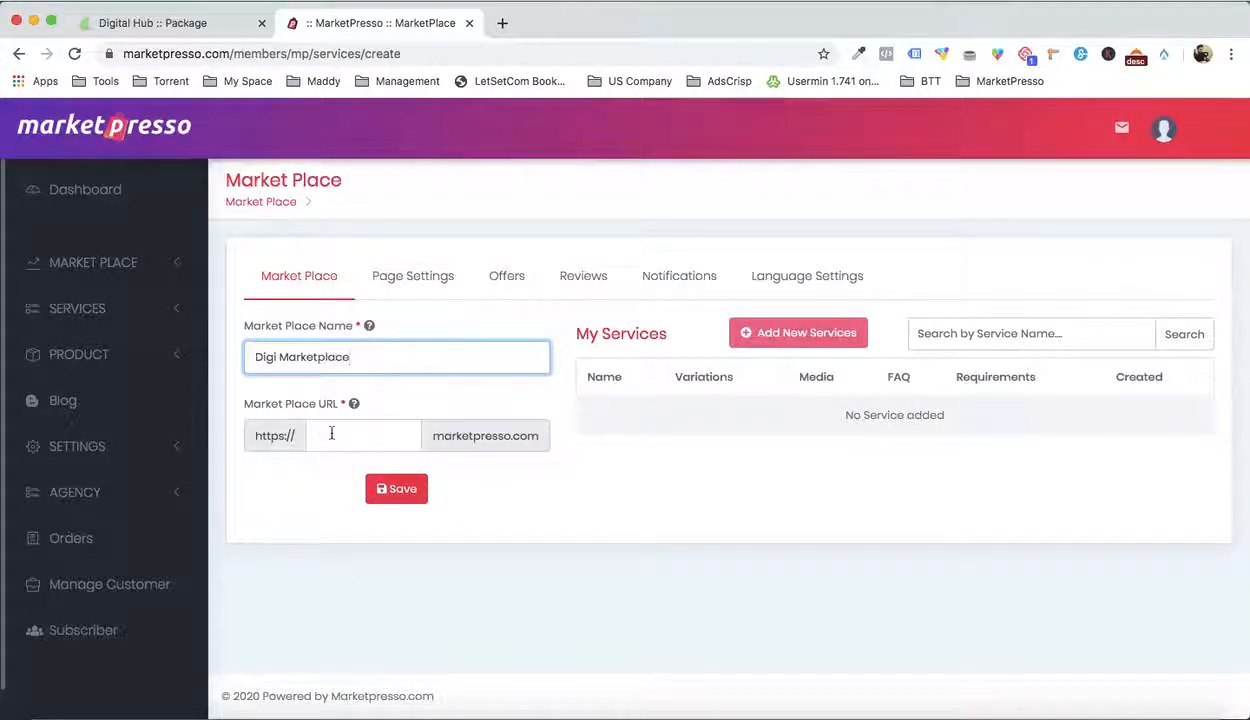
click(333, 435)
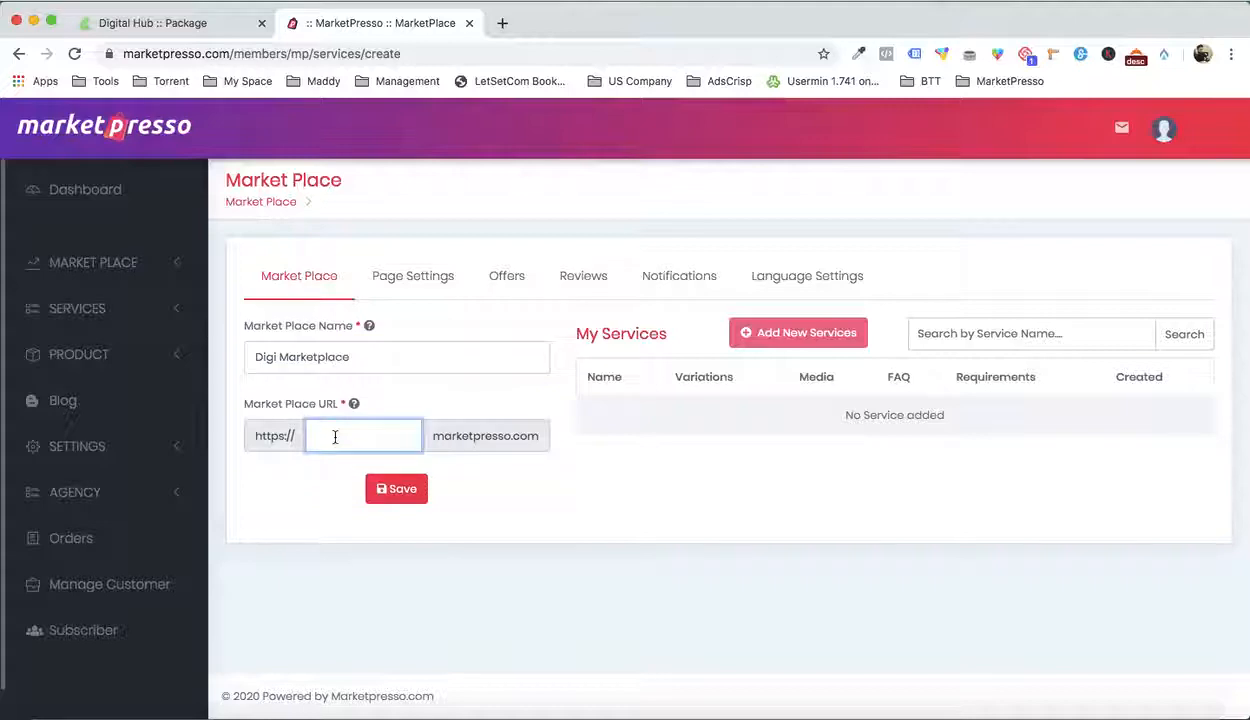
text(digimarke)
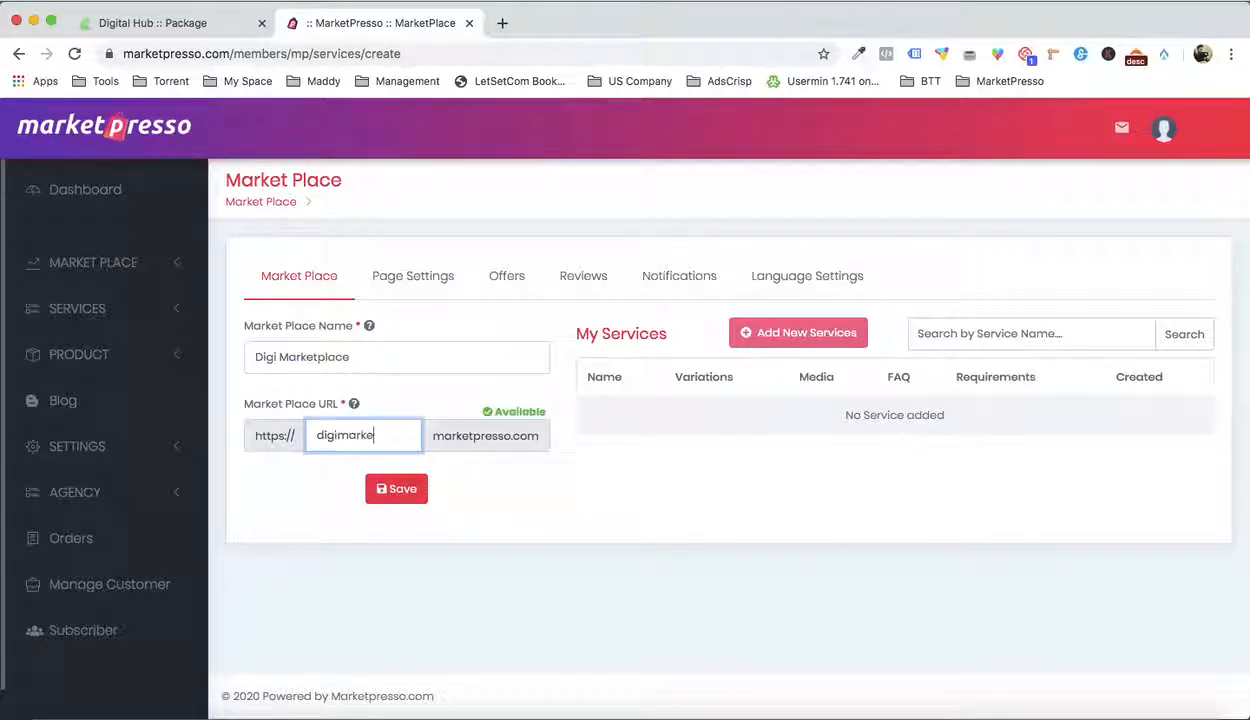
text(t)
click(407, 488)
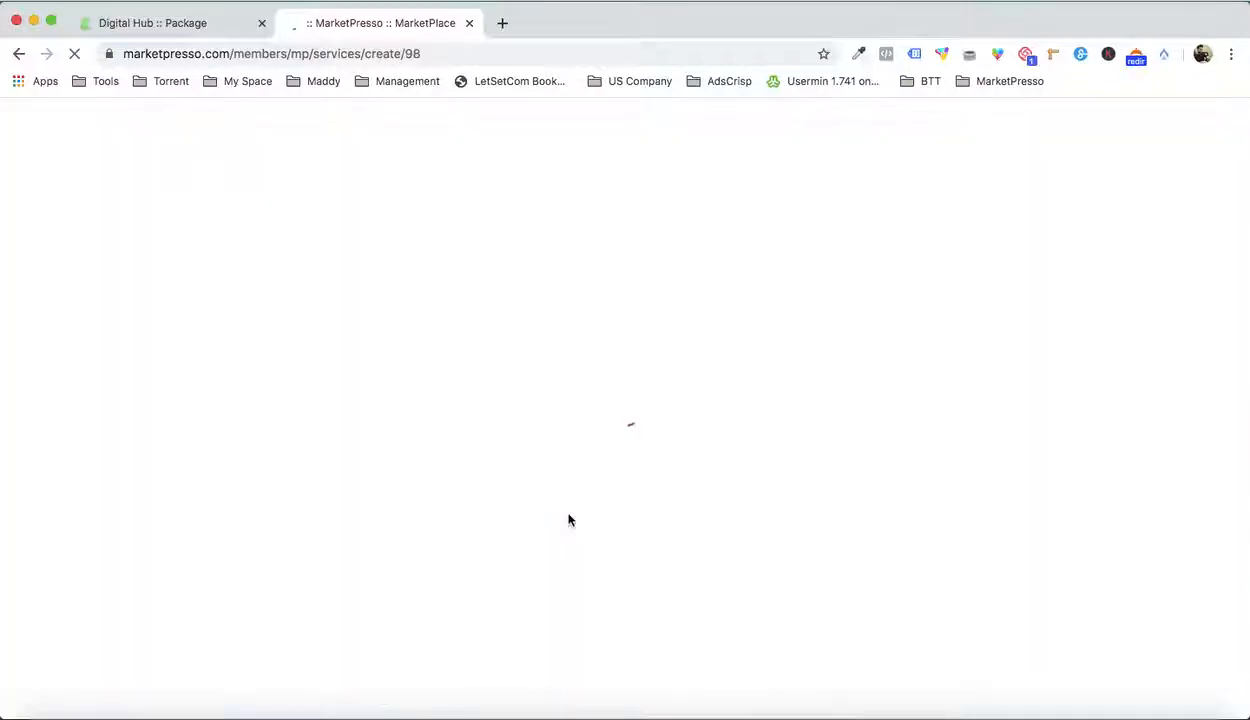
Upload logo1.png from the Demo folder's Logo subfolder and set it as the marketplace logo
scroll(568, 519, down, 2)
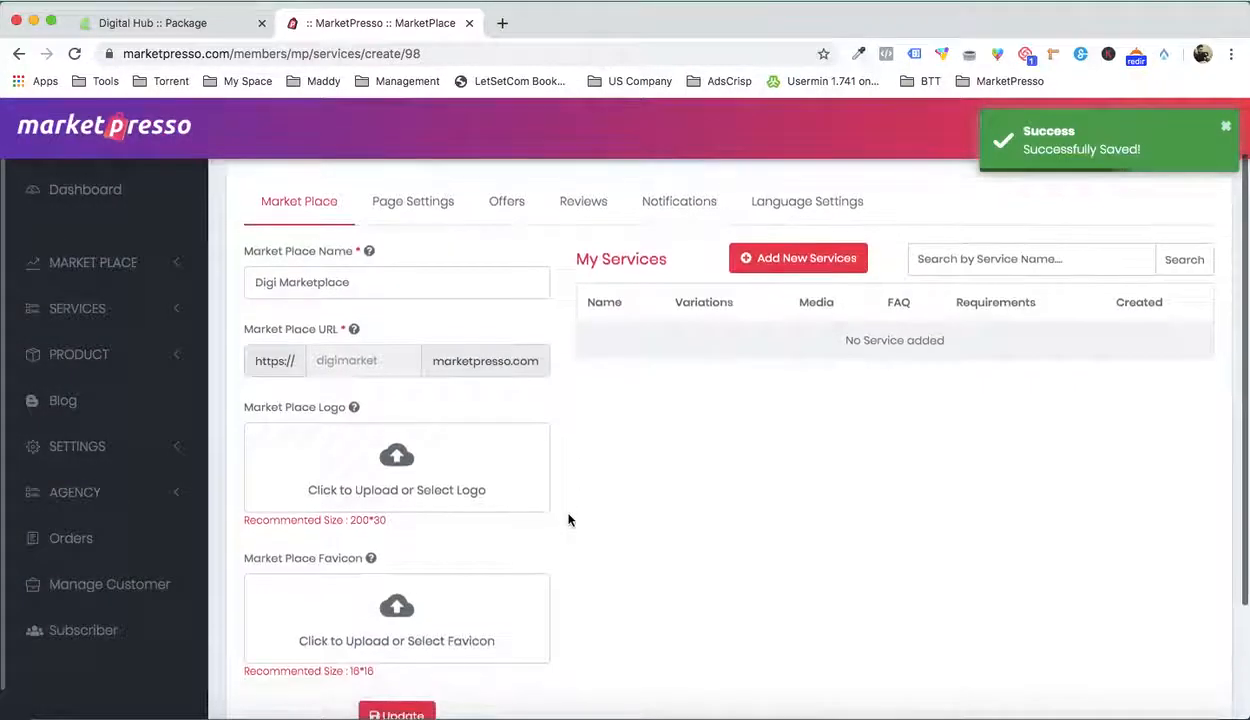
click(443, 479)
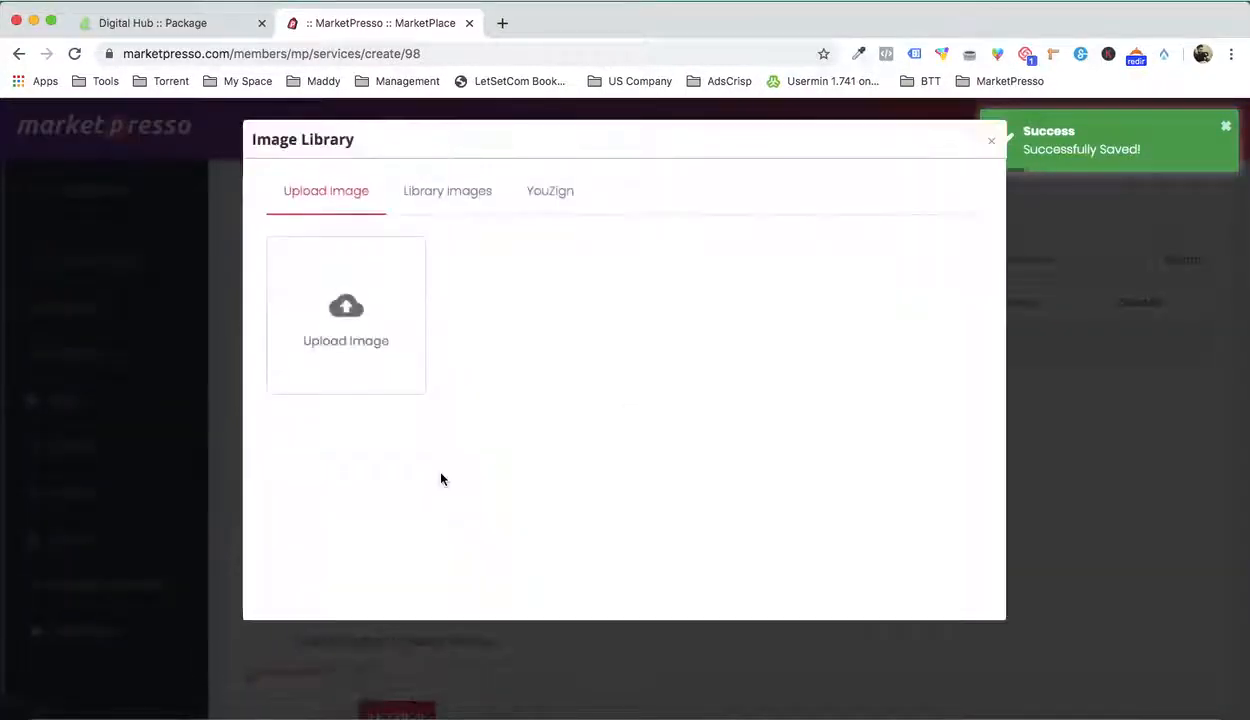
click(339, 280)
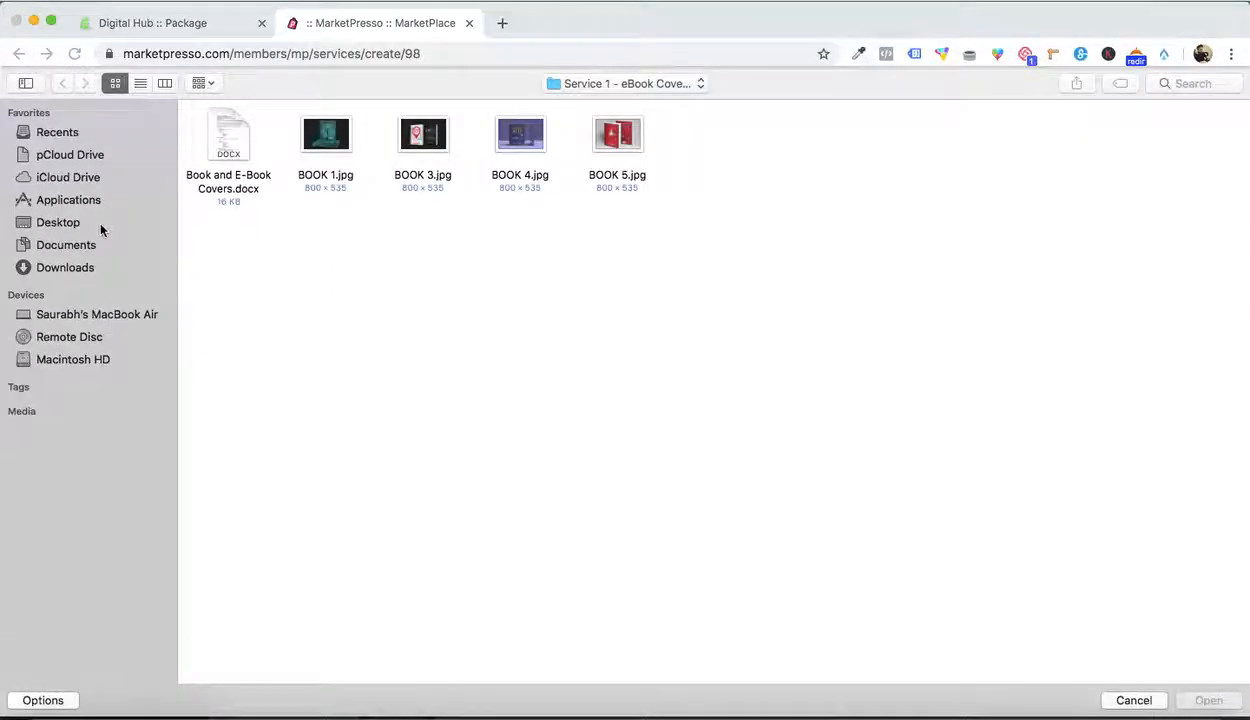
click(605, 83)
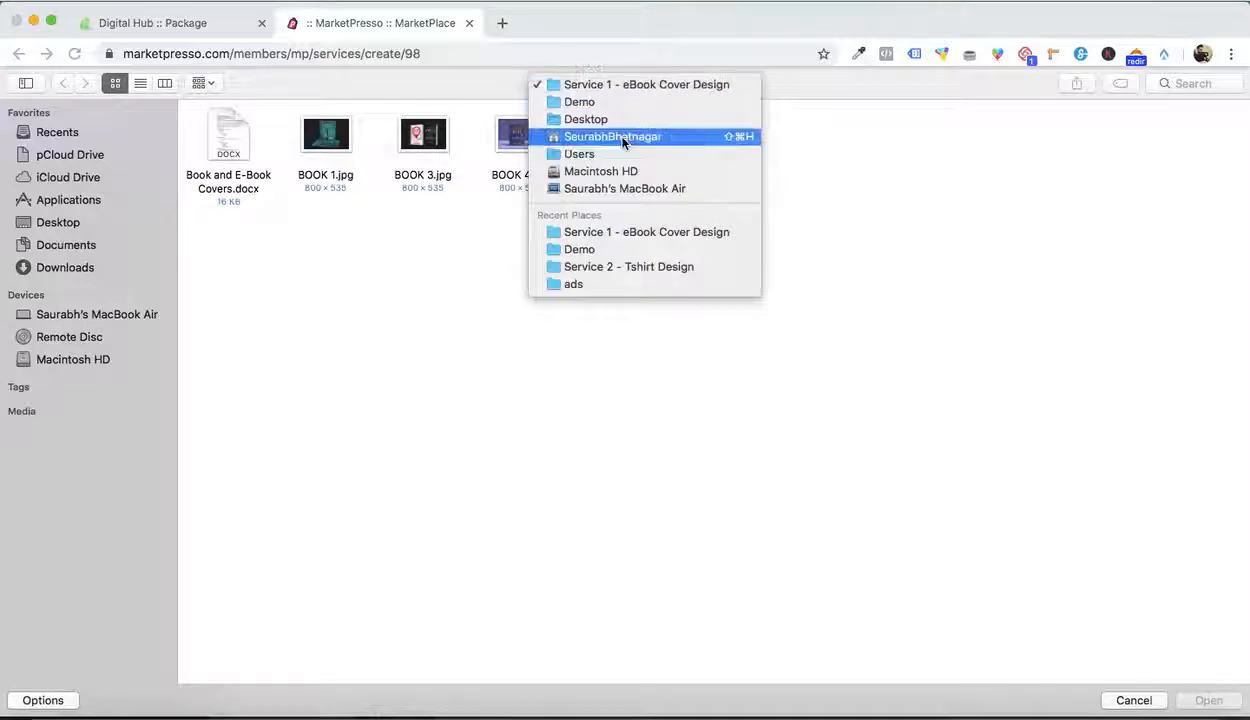
click(617, 104)
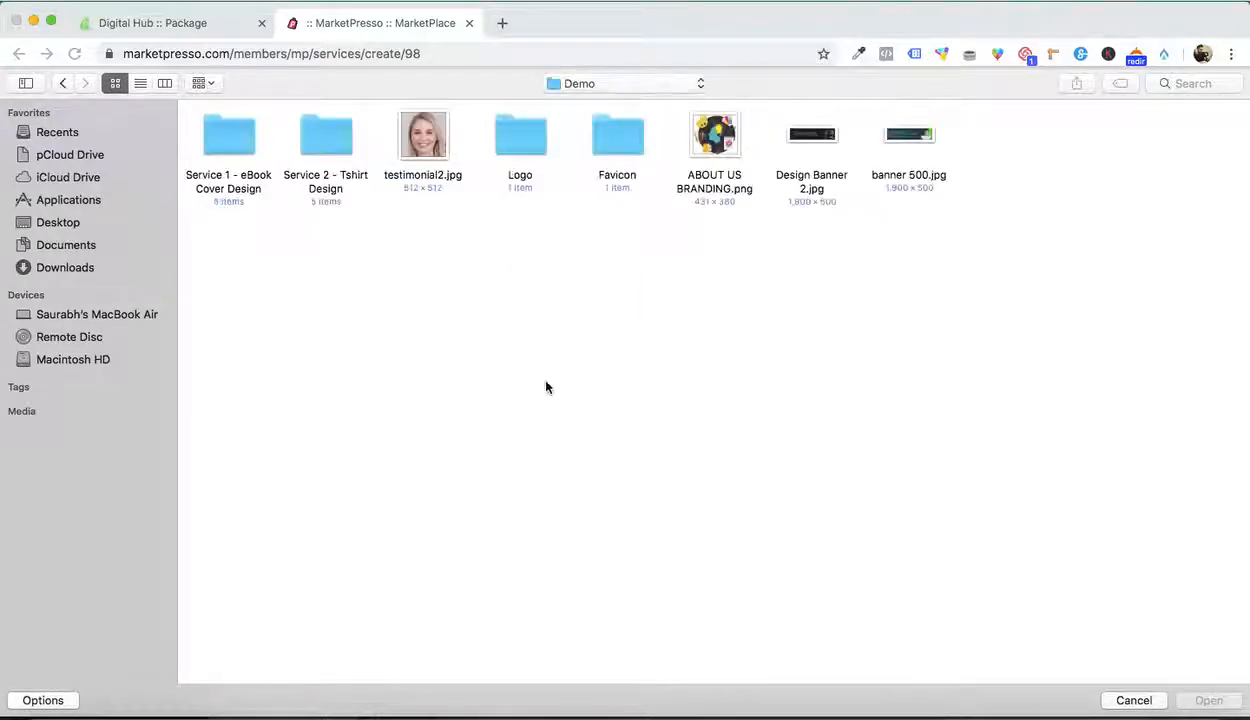
double_click(506, 158)
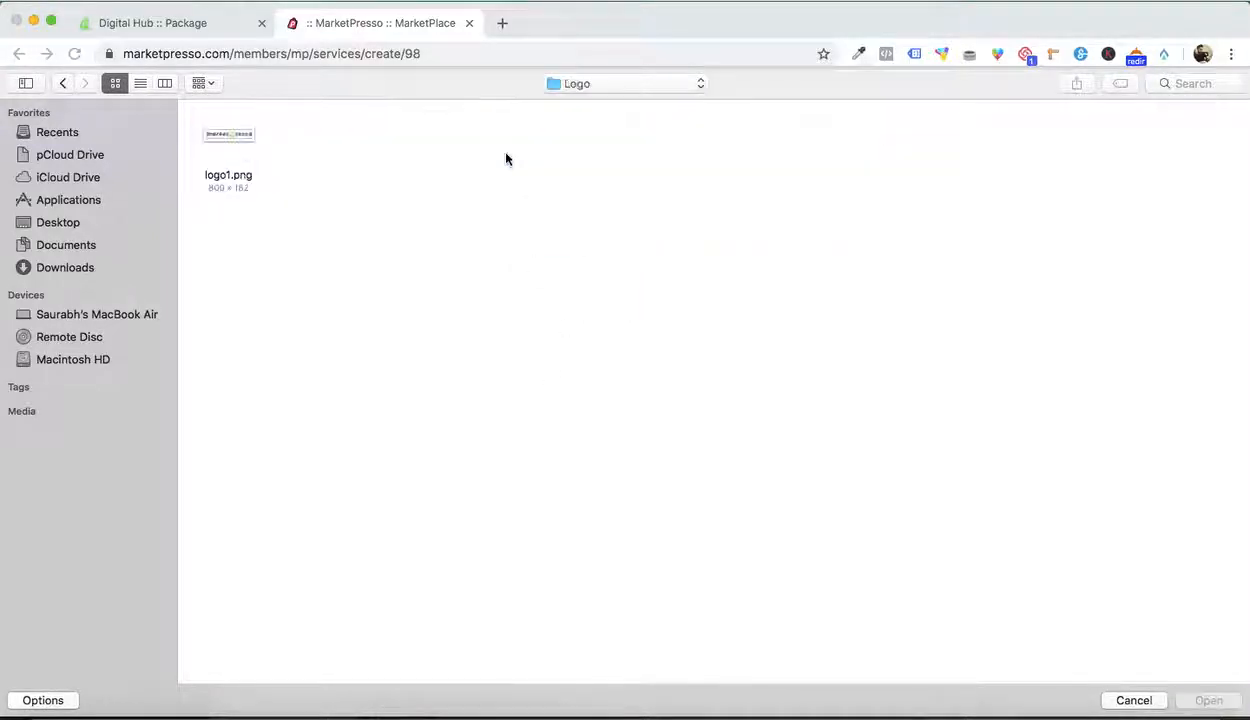
double_click(240, 141)
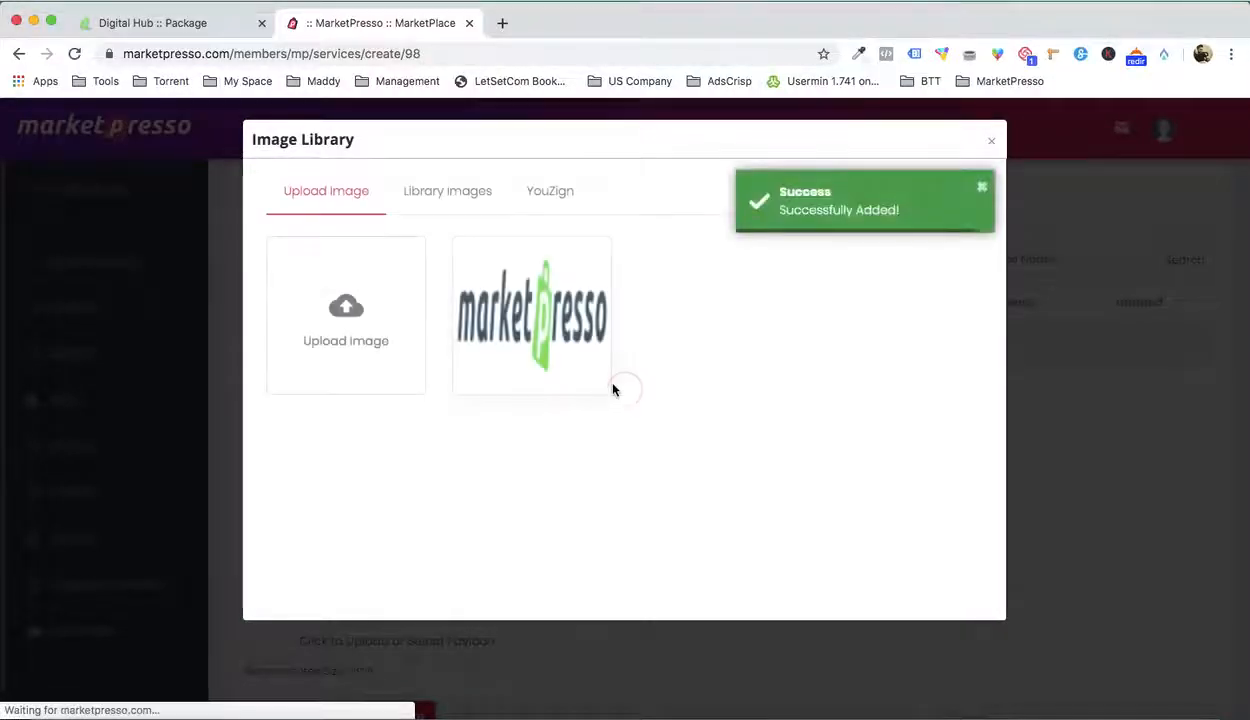
mouse_move(490, 277)
click(510, 316)
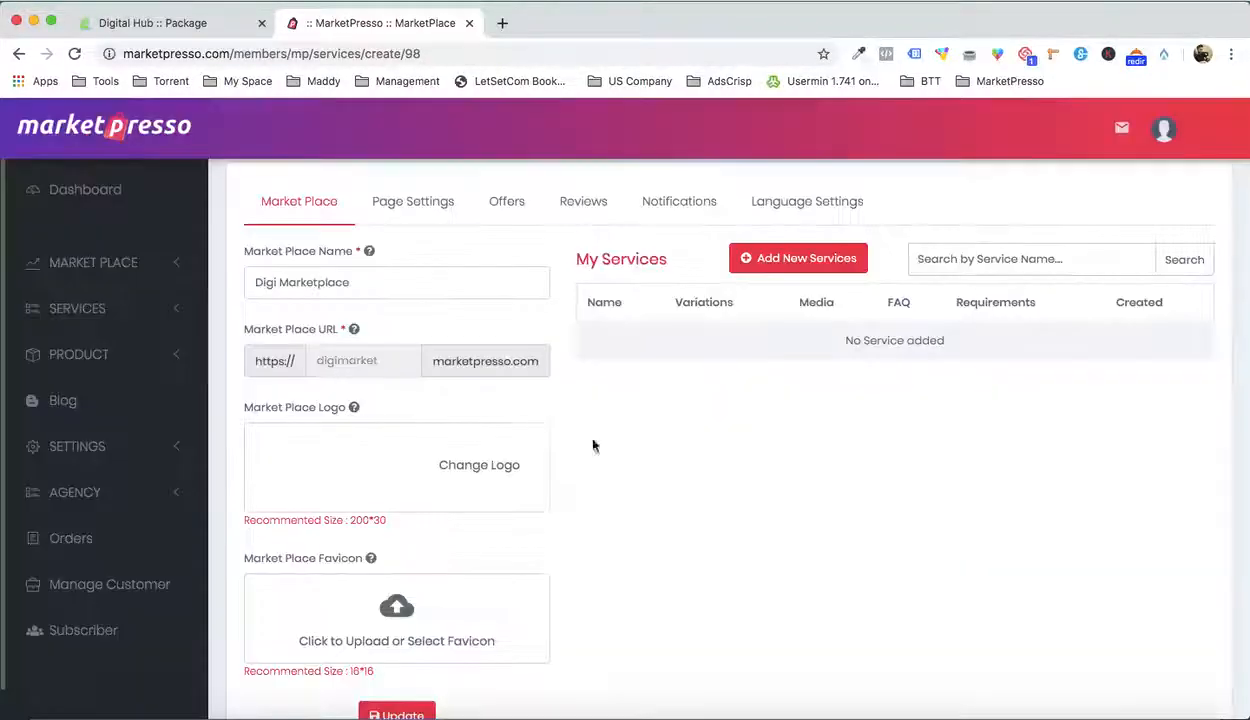
Upload favicon.png from the Demo folder's Favicon subfolder and set it as the marketplace favicon
scroll(600, 470, down, 2)
click(408, 483)
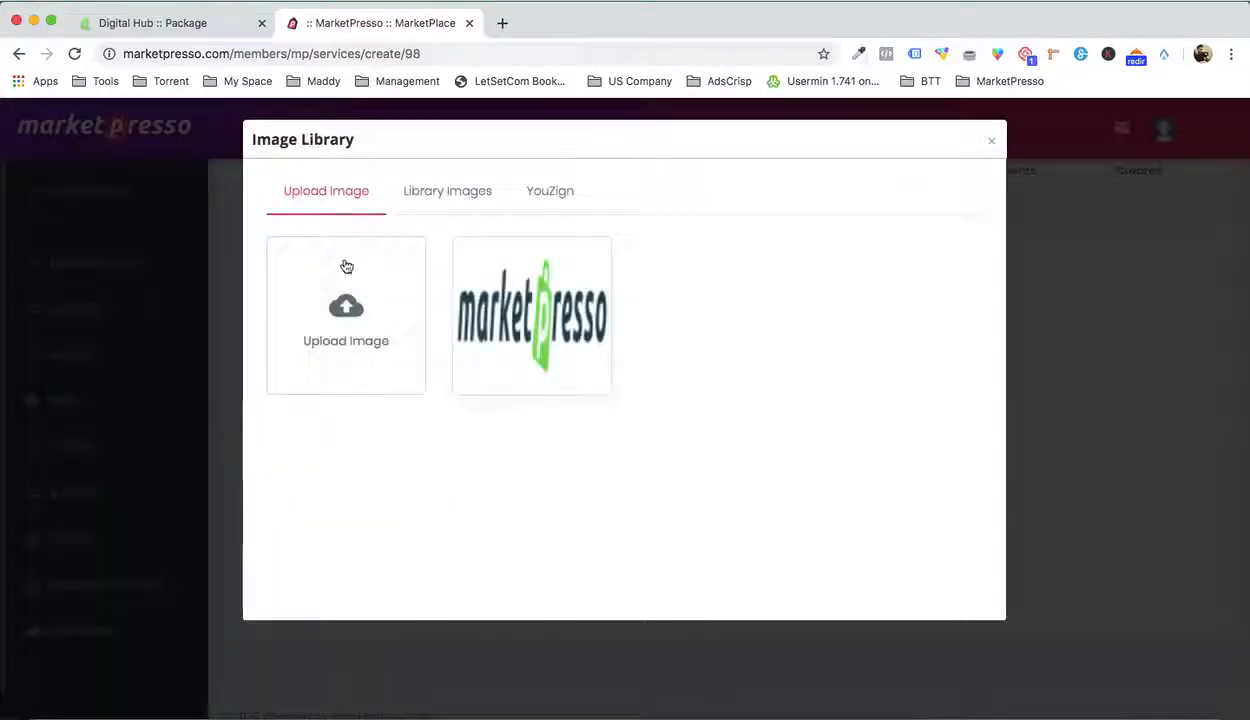
click(346, 268)
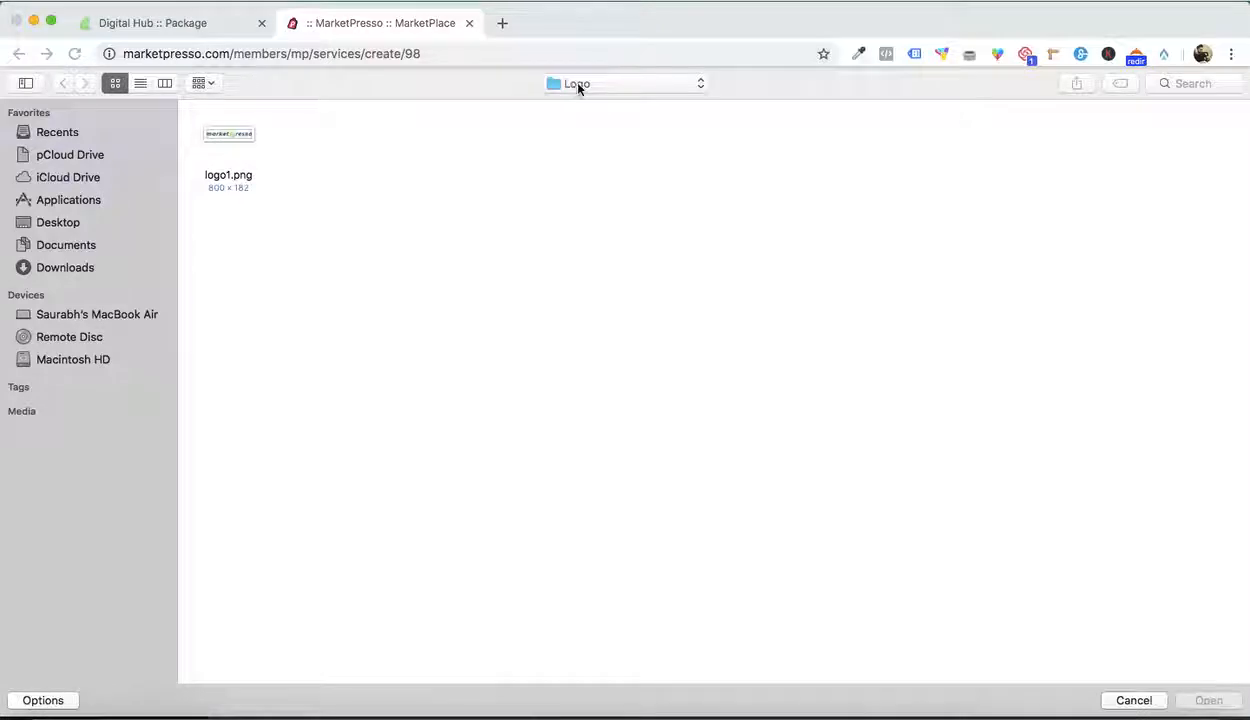
click(577, 85)
click(584, 103)
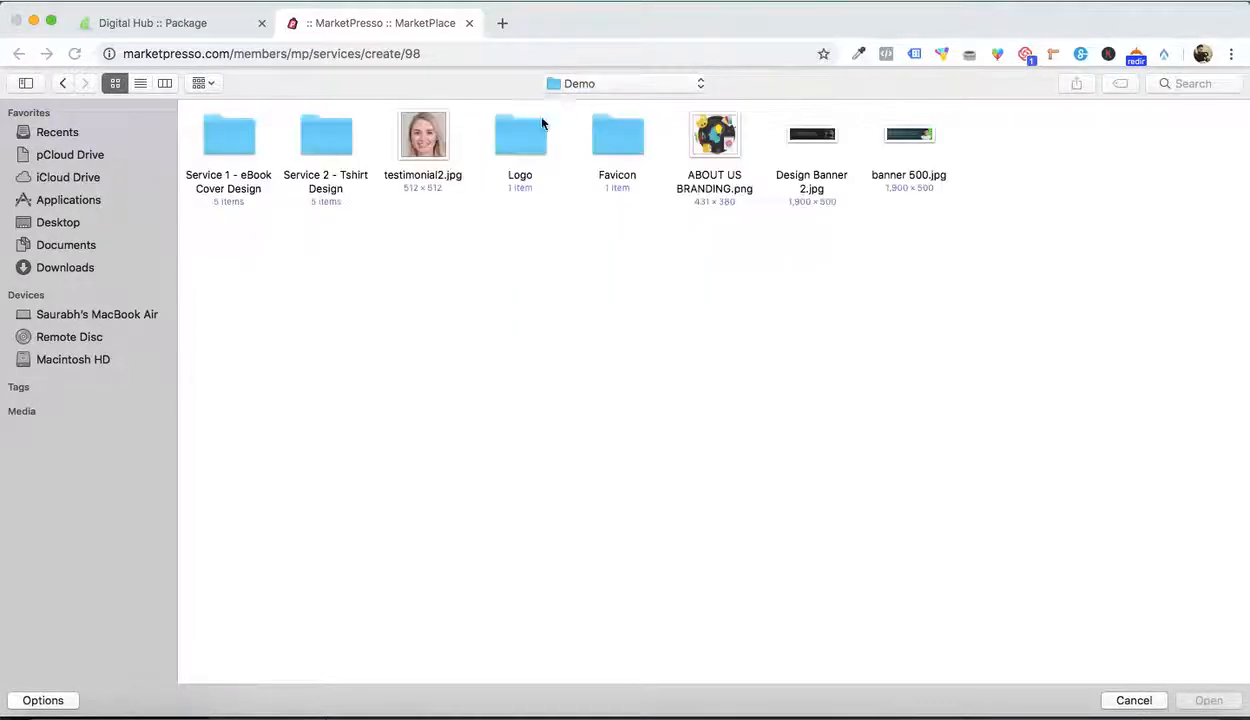
double_click(597, 129)
double_click(250, 121)
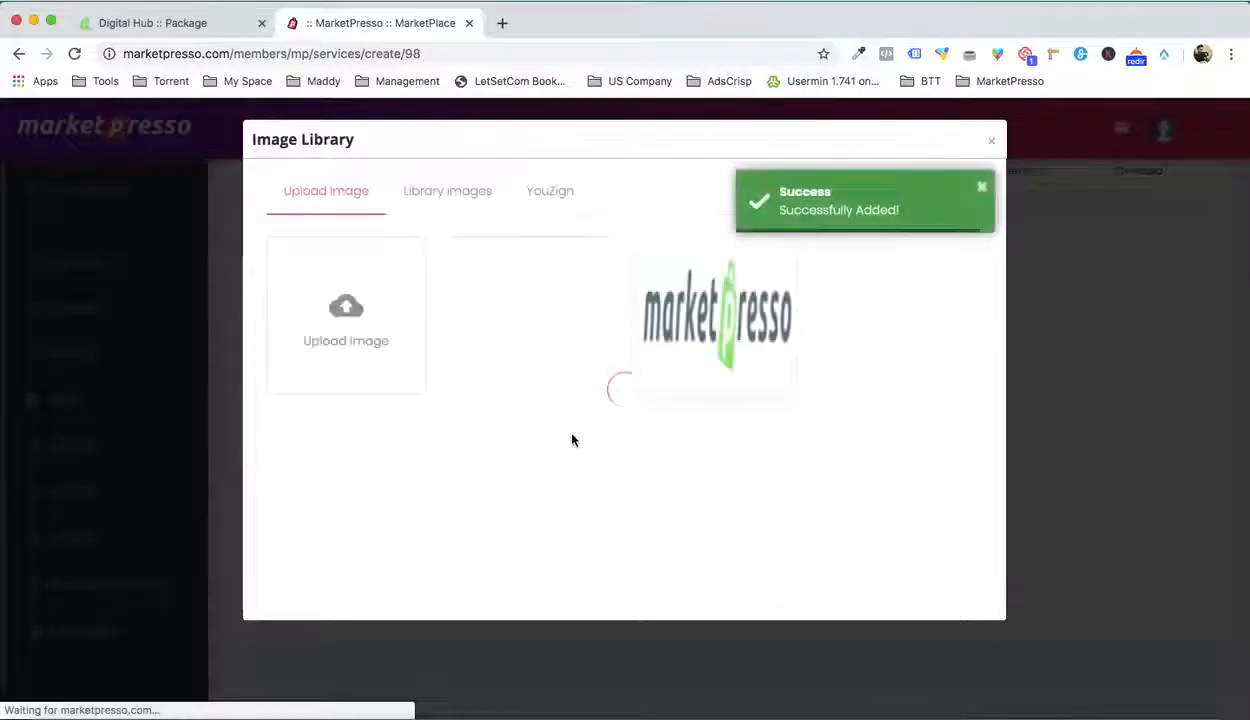
click(504, 318)
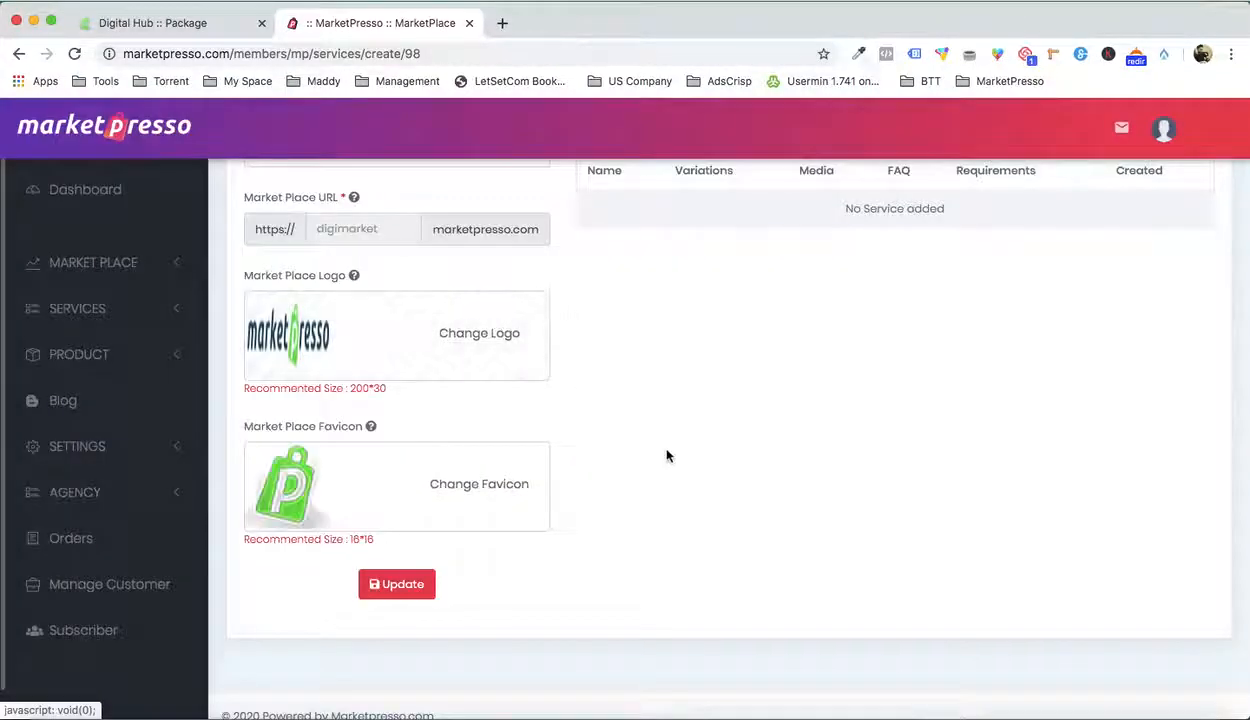
Start creating a new service from the Digi Marketplace services list
scroll(667, 456, up, 3)
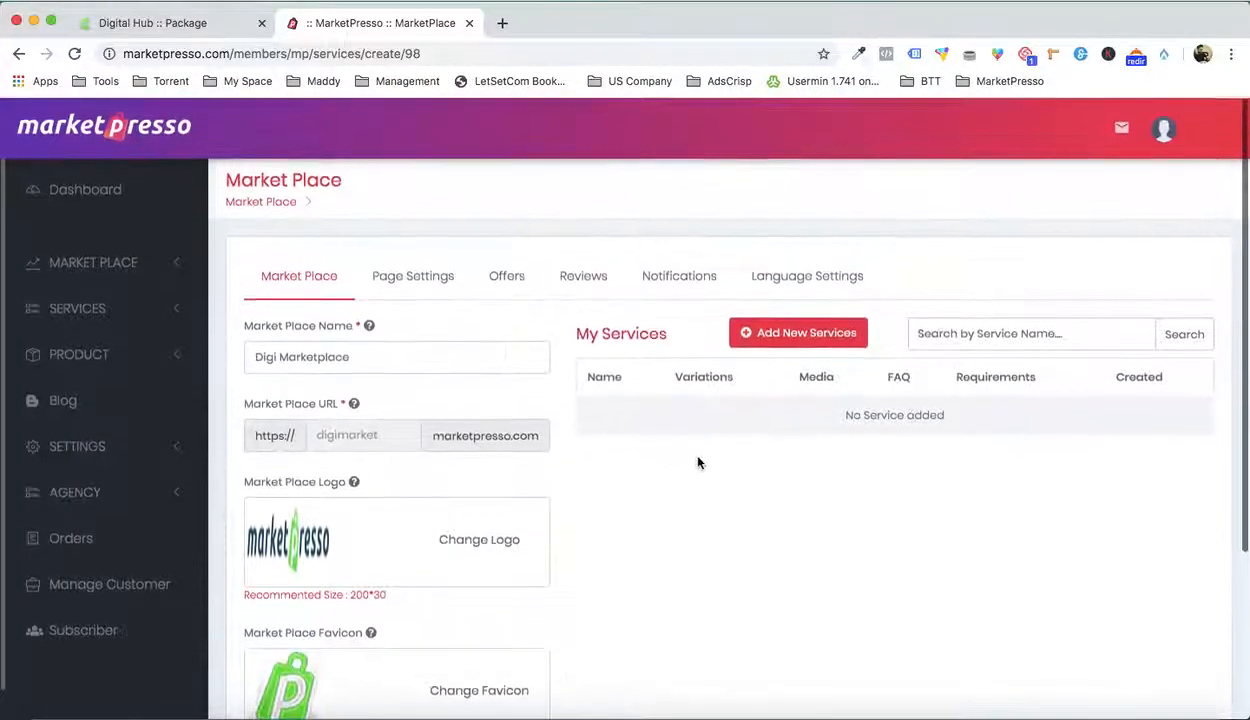
scroll(686, 450, down, 3)
scroll(600, 420, up, 2)
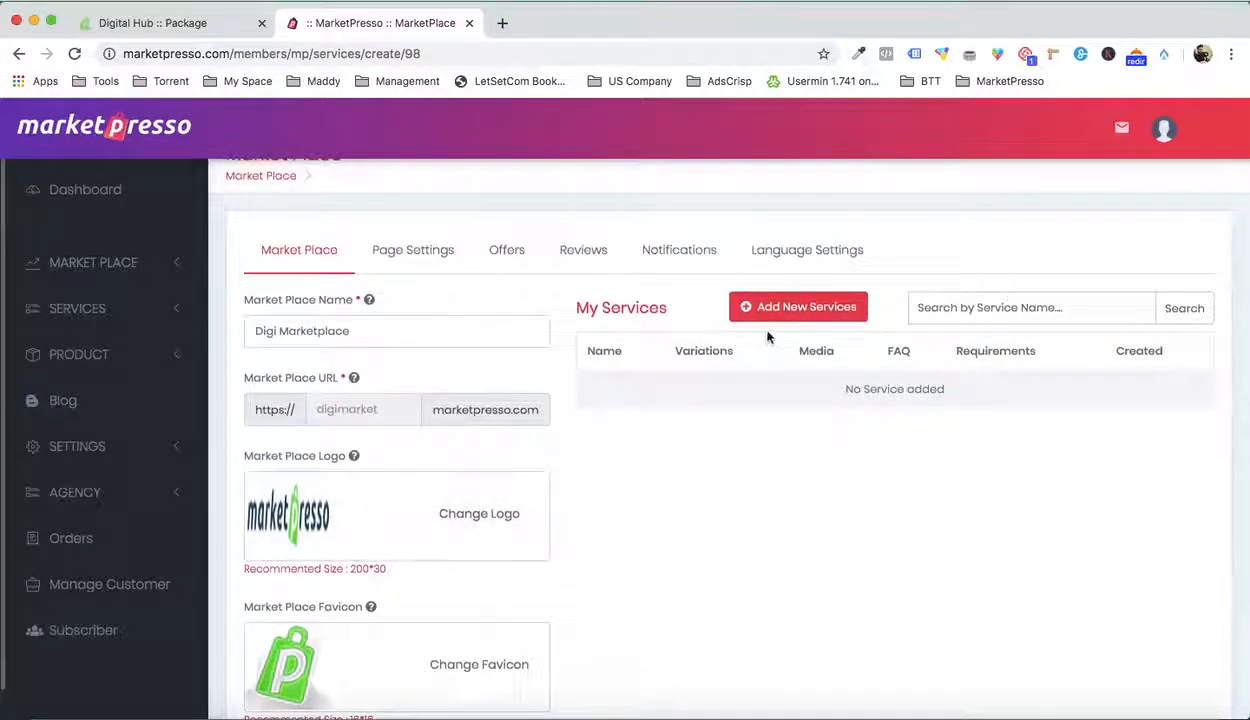
click(784, 310)
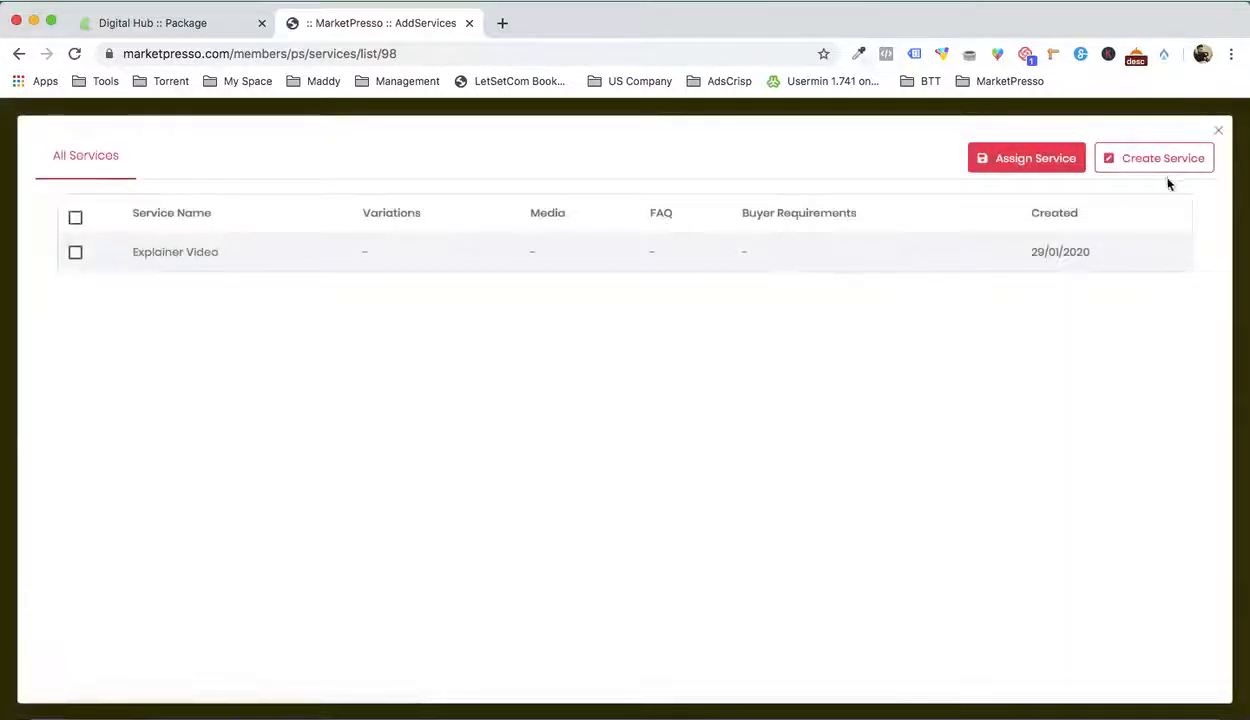
click(1158, 159)
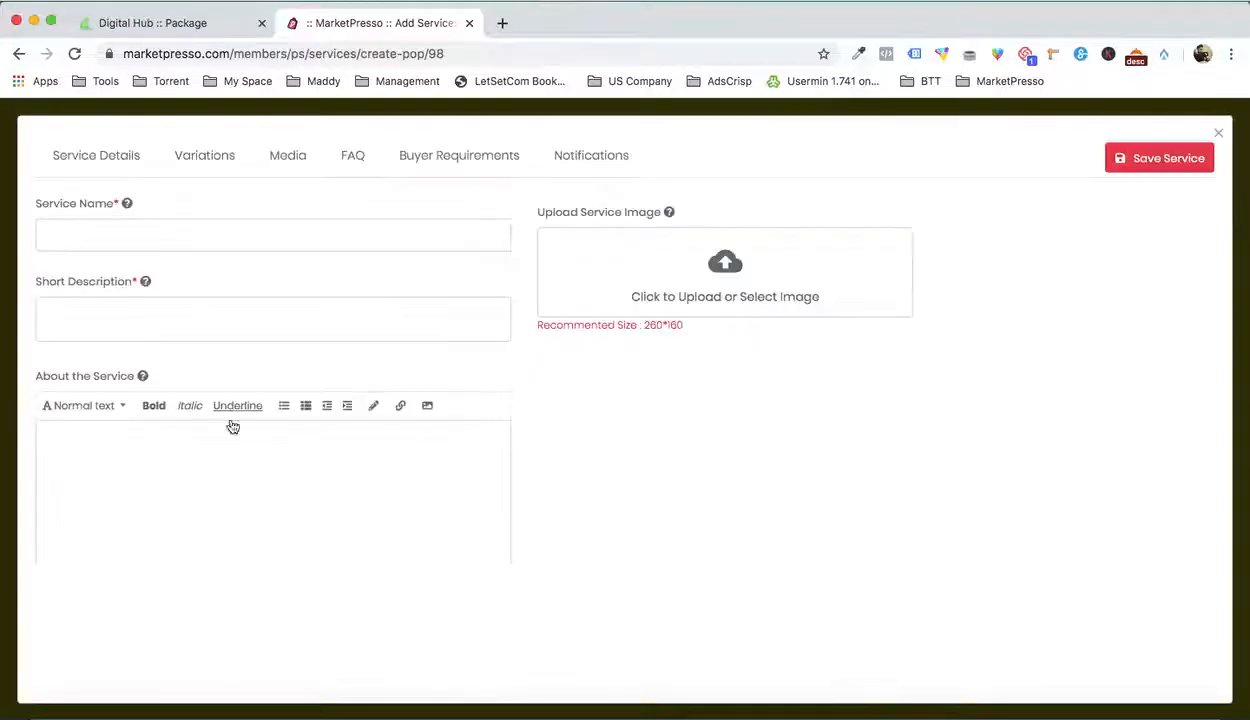
Open Book and E-Book Covers.docx in Word from the Service 1 - eBook Cover Design subfolder of the desktop's Demo folder
click(42, 688)
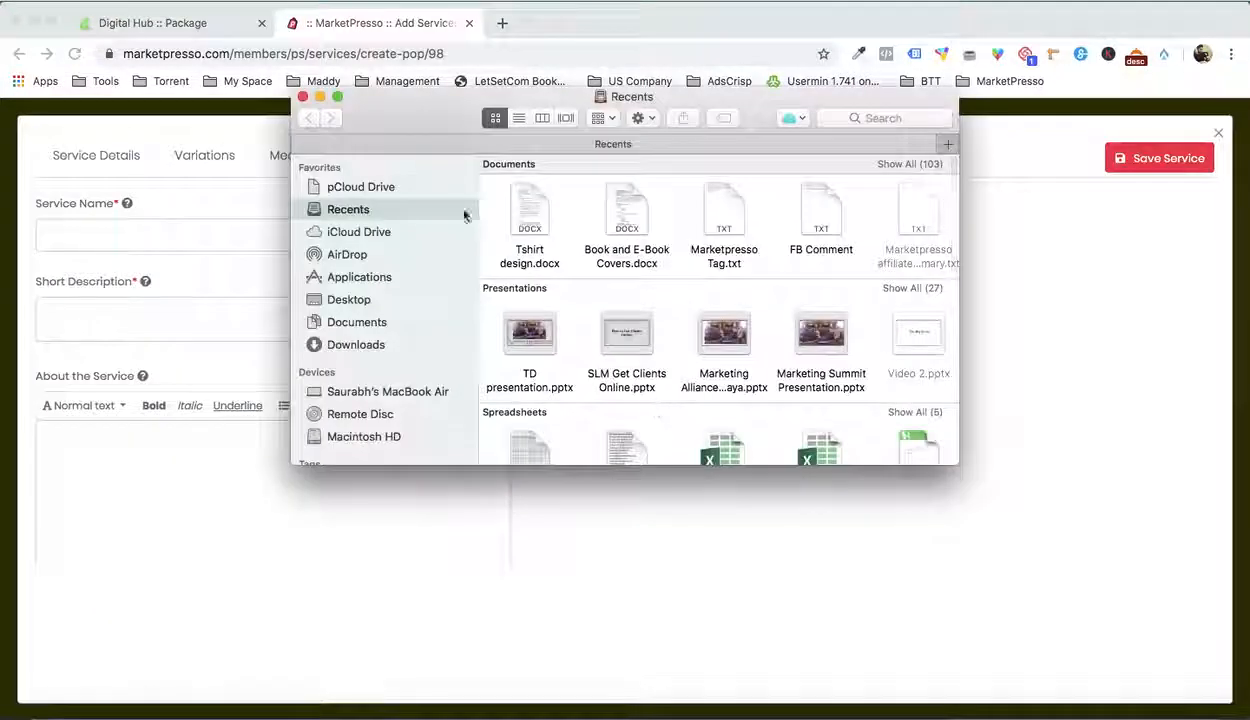
click(358, 300)
double_click(832, 200)
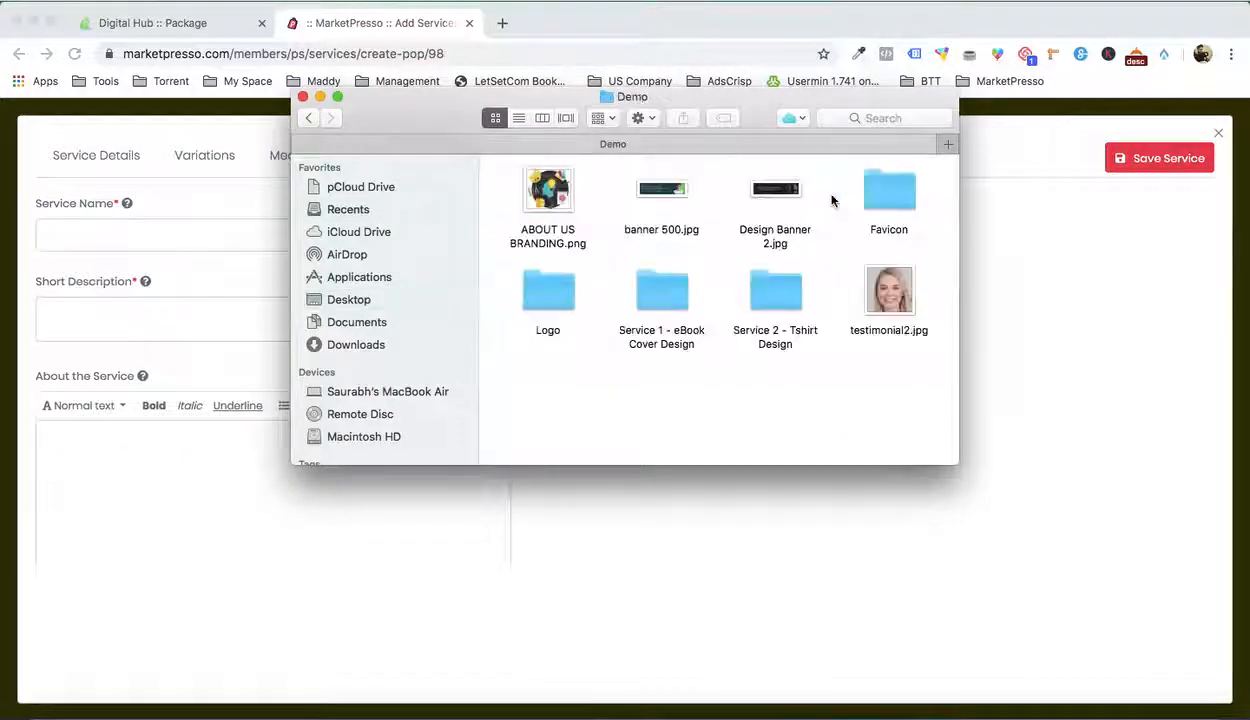
double_click(657, 293)
click(551, 287)
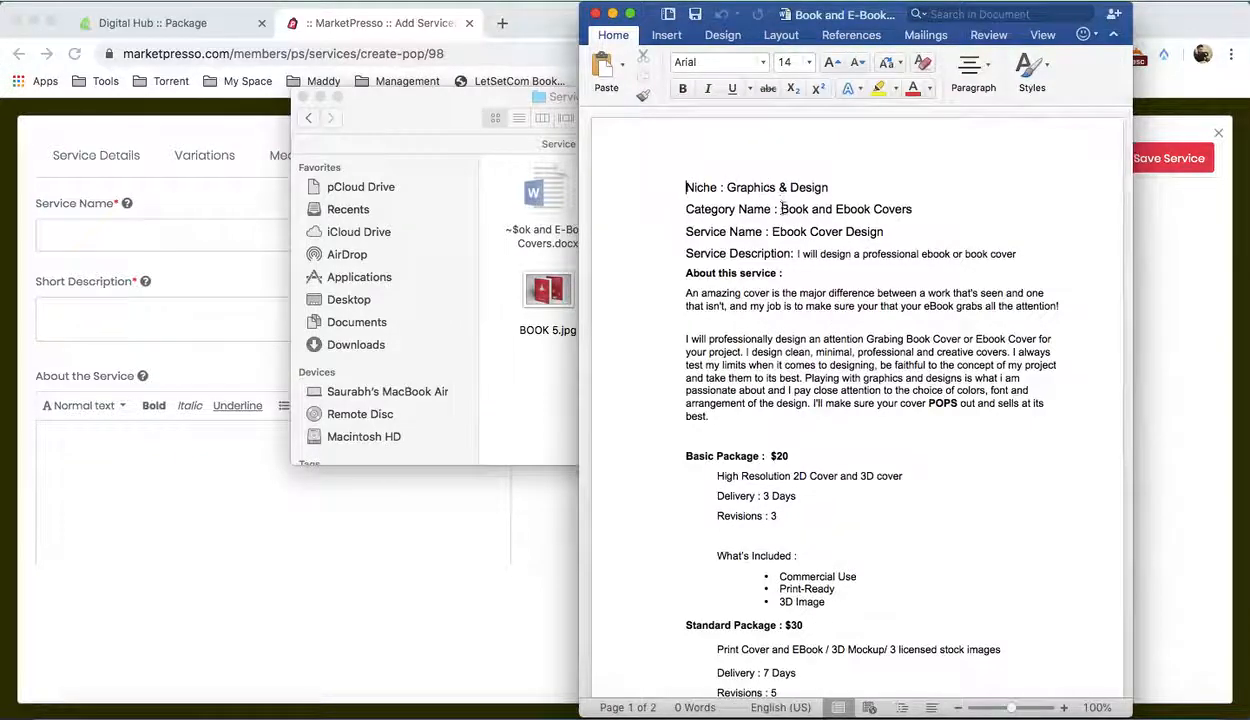
Copy the service name from the Word document and enter Ebook Cover Design as the new service's name
drag(806, 231, 853, 231)
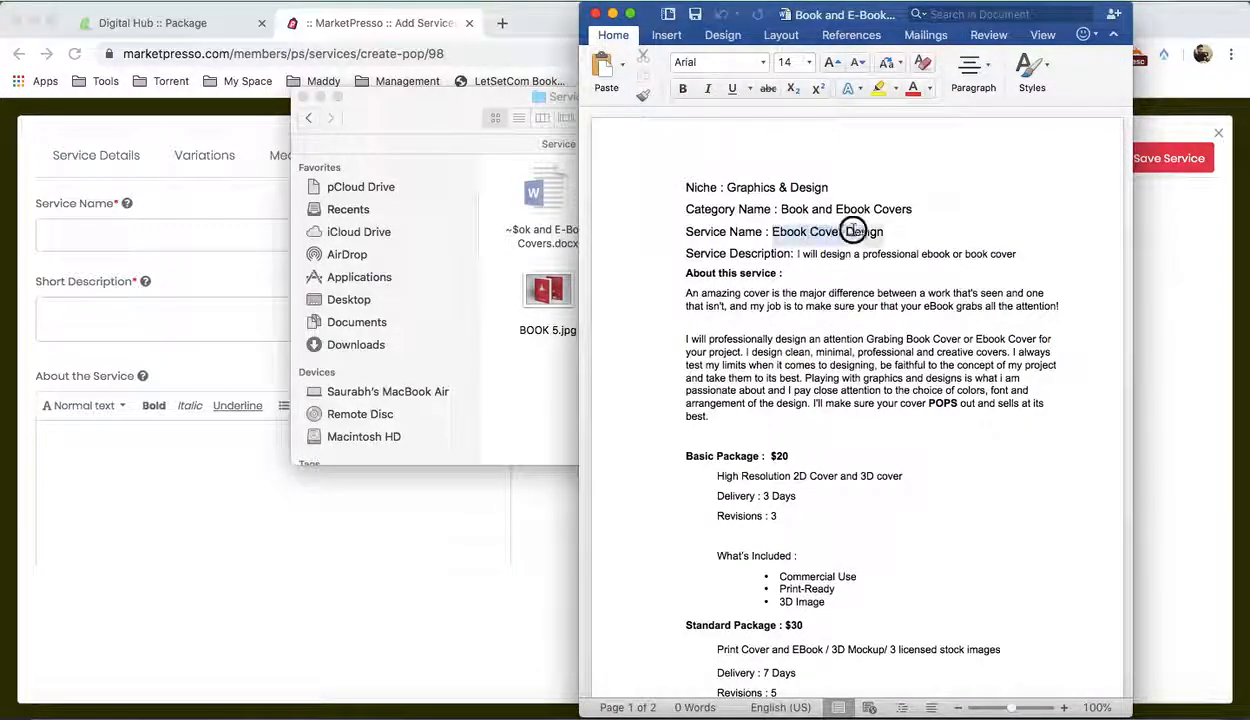
right_click(867, 231)
click(185, 239)
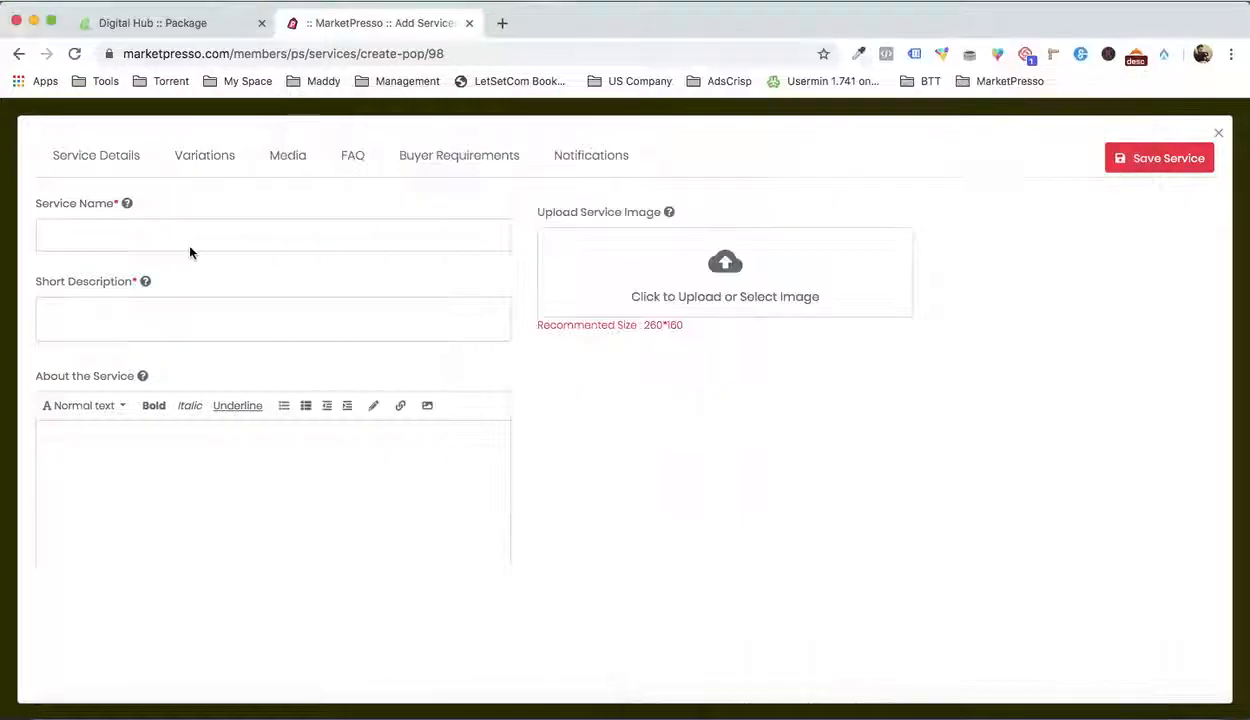
click(185, 239)
text(Ebook Cover Design)
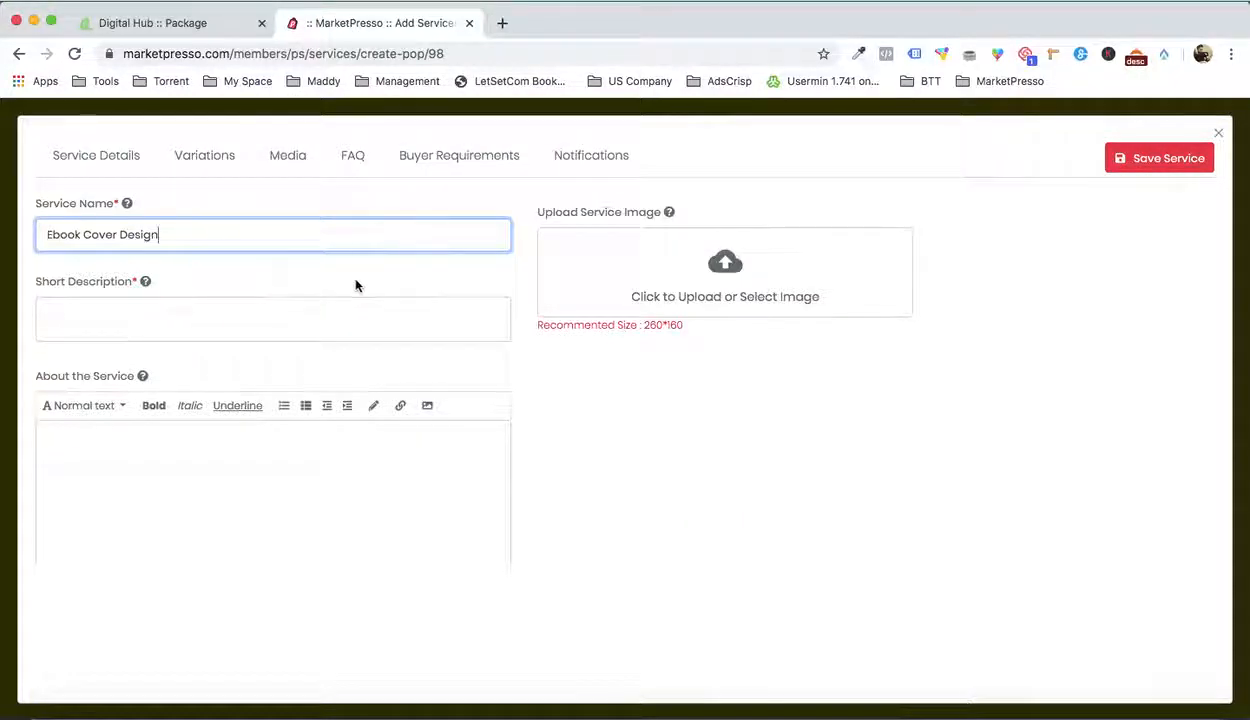
Copy "I will design a professional ebook or book cover" from the Word document into the service's short description
click(1022, 695)
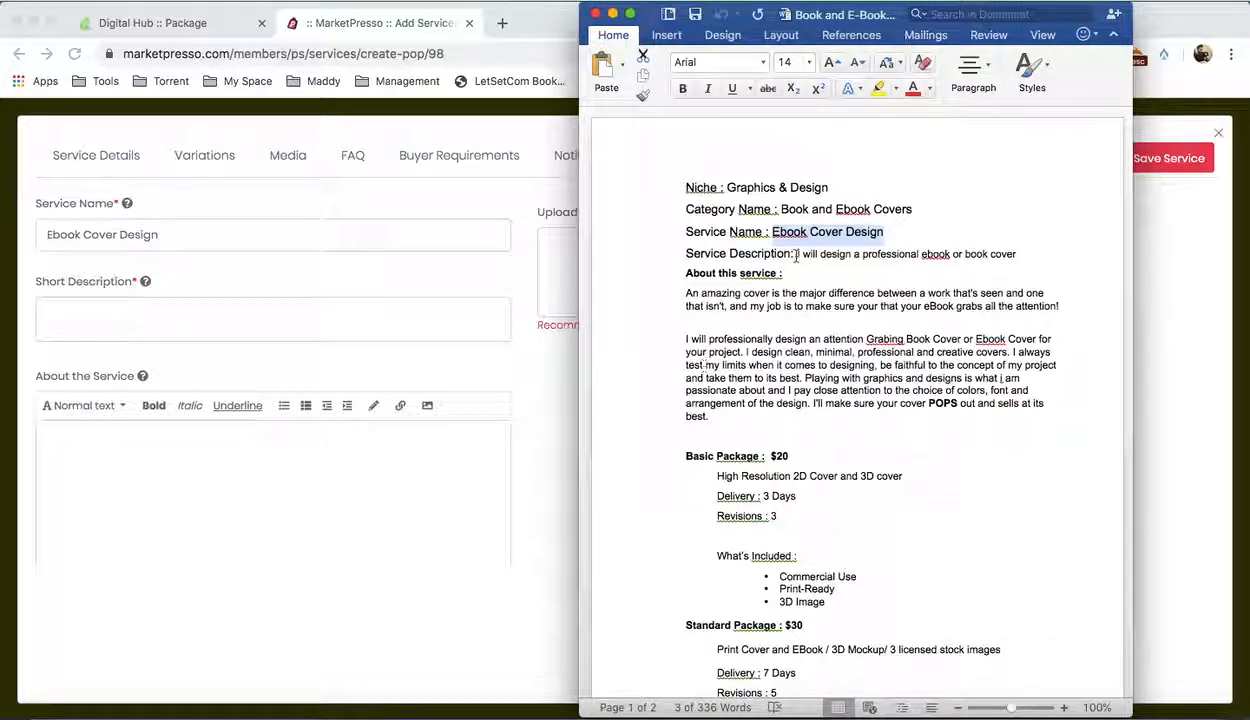
drag(797, 254, 1005, 254)
key(super+c)
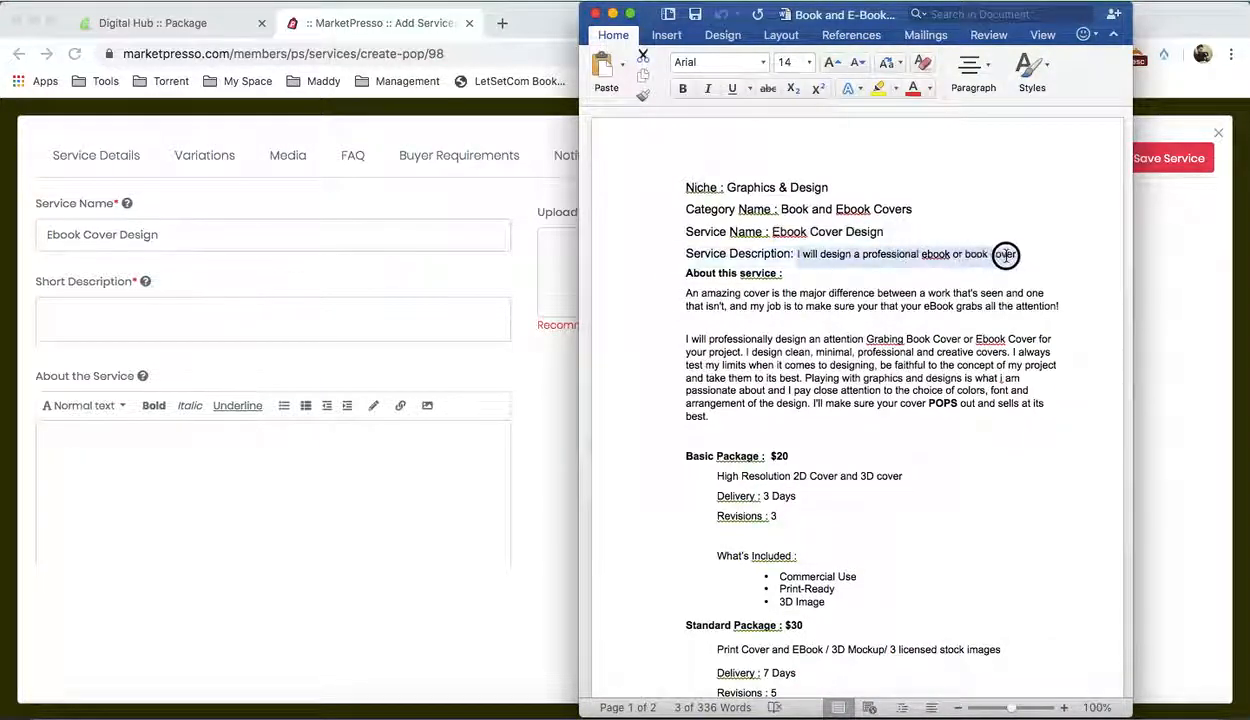
click(263, 323)
click(263, 318)
key(super+v)
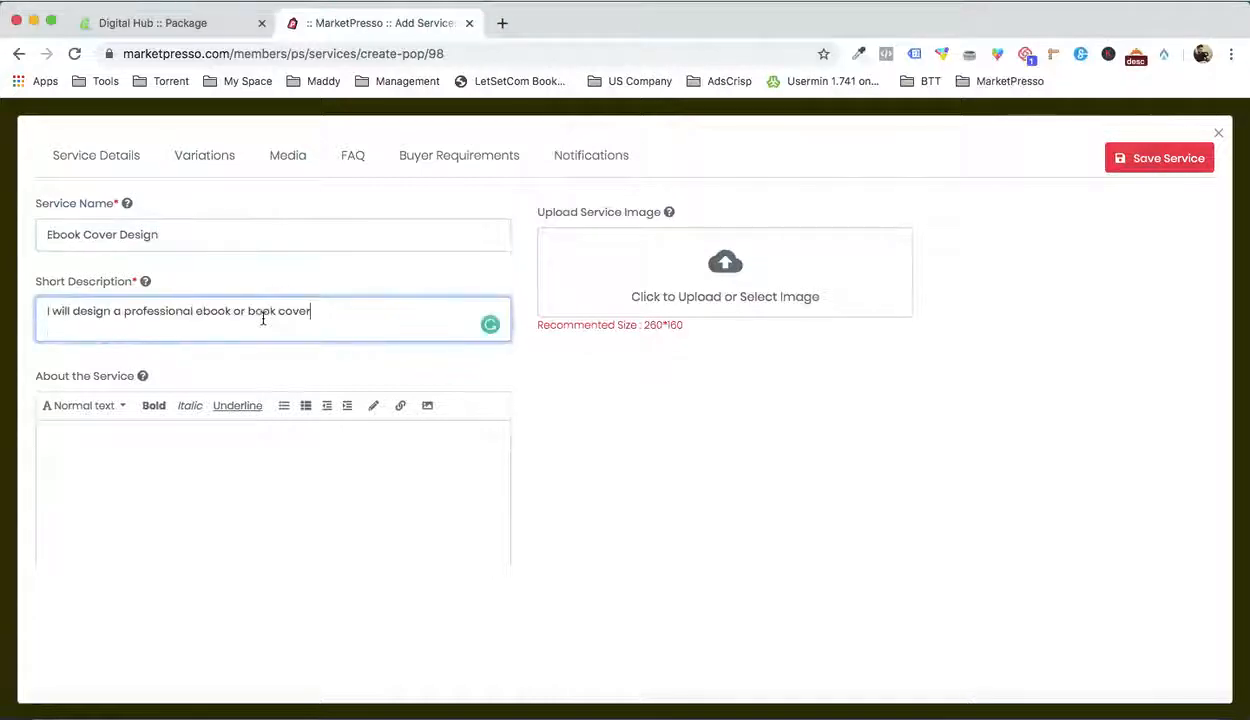
Copy the two "About this service" paragraphs from the Word document into About the Service, separated by a blank line
scroll(730, 481, down, 1)
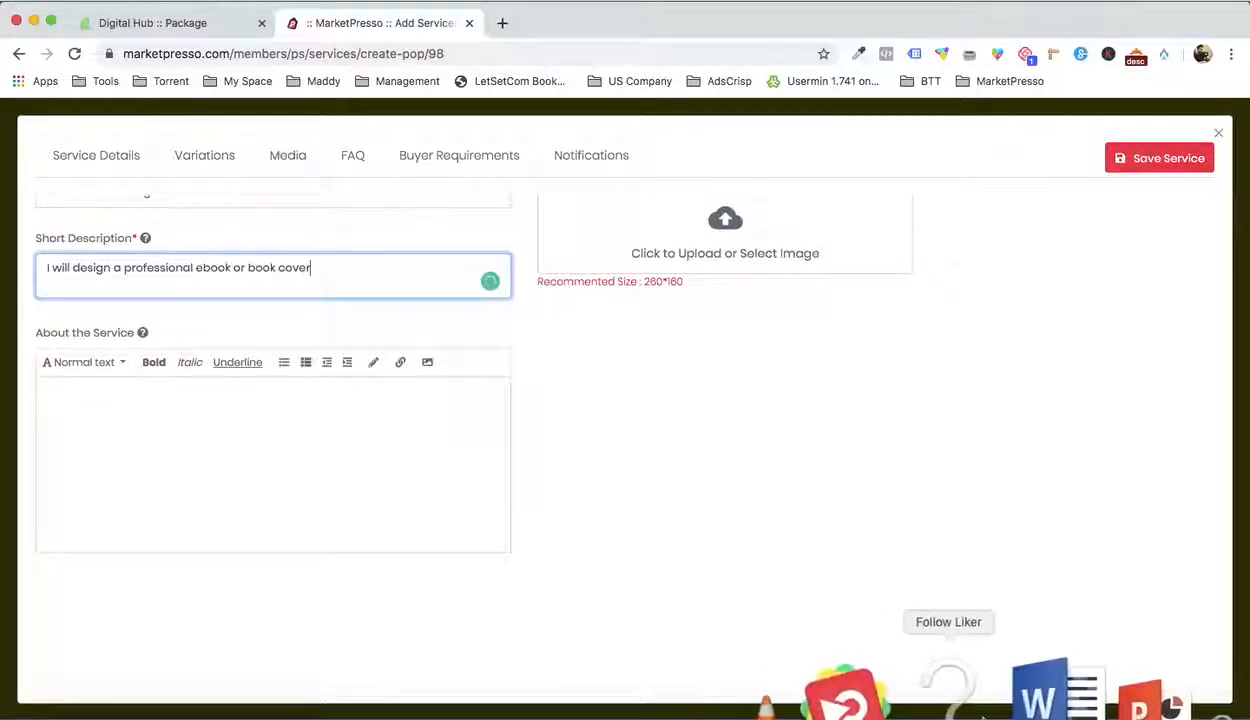
click(1022, 695)
click(684, 290)
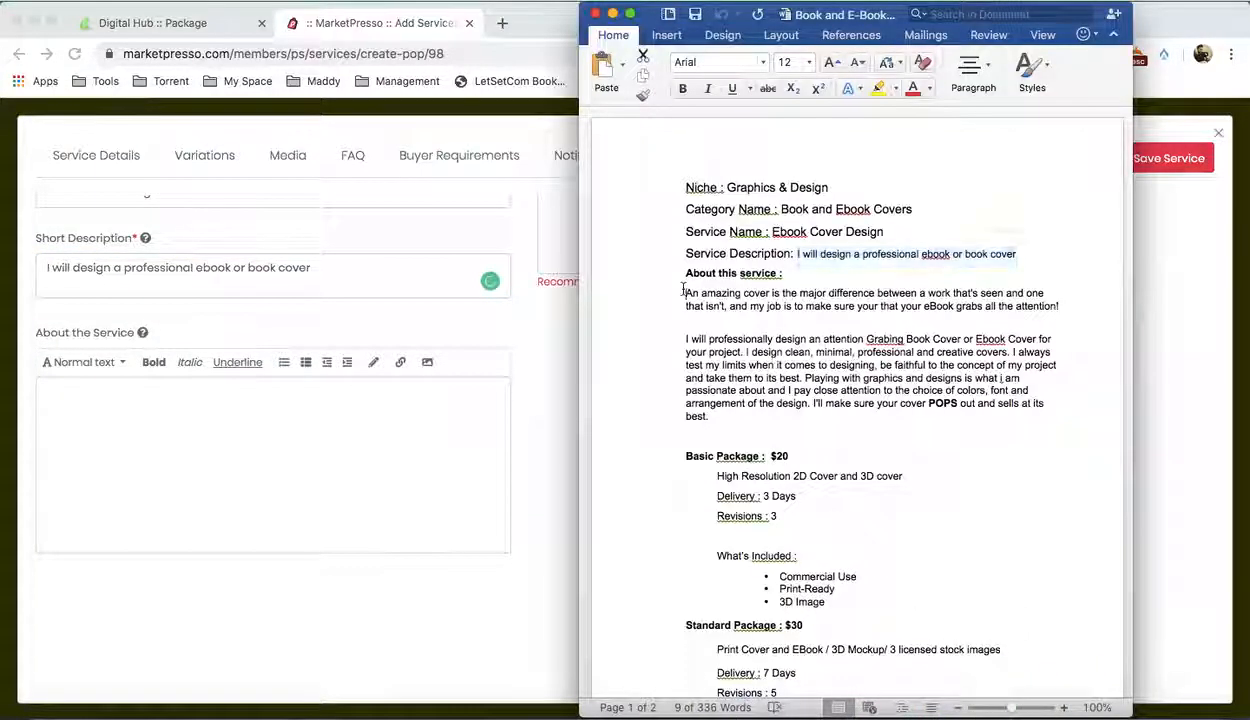
drag(684, 292, 721, 412)
key(super+c)
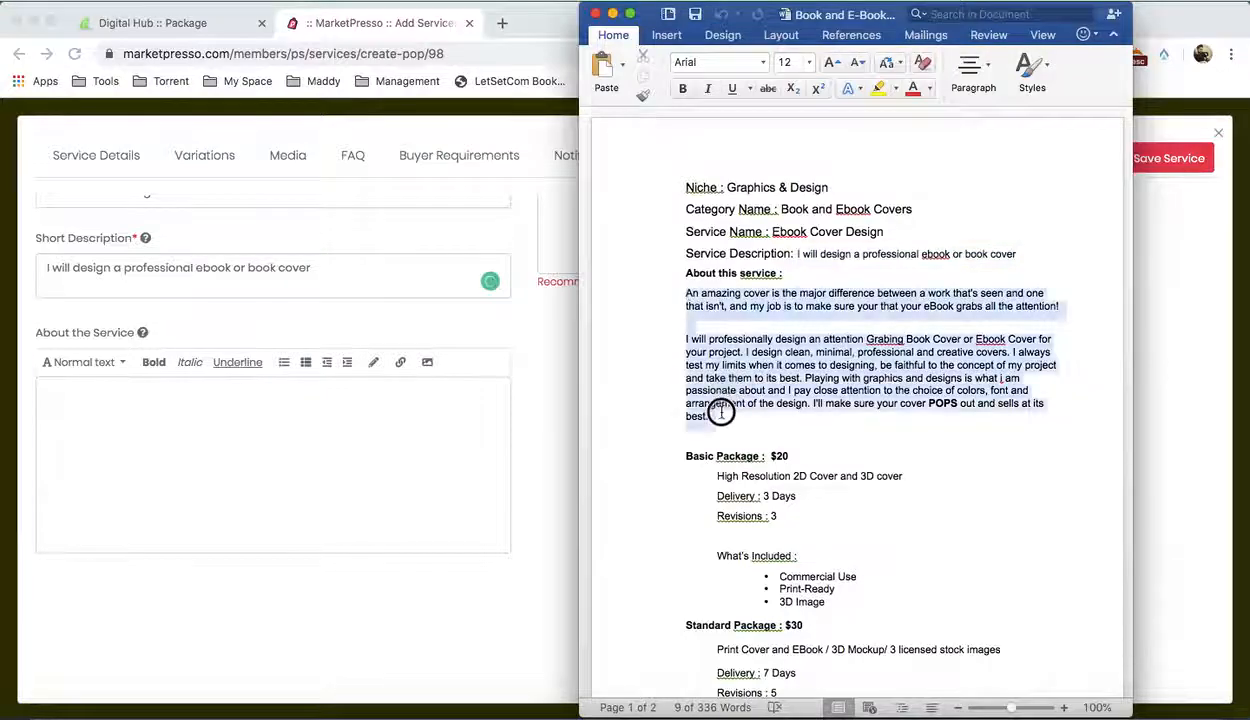
click(130, 495)
click(131, 497)
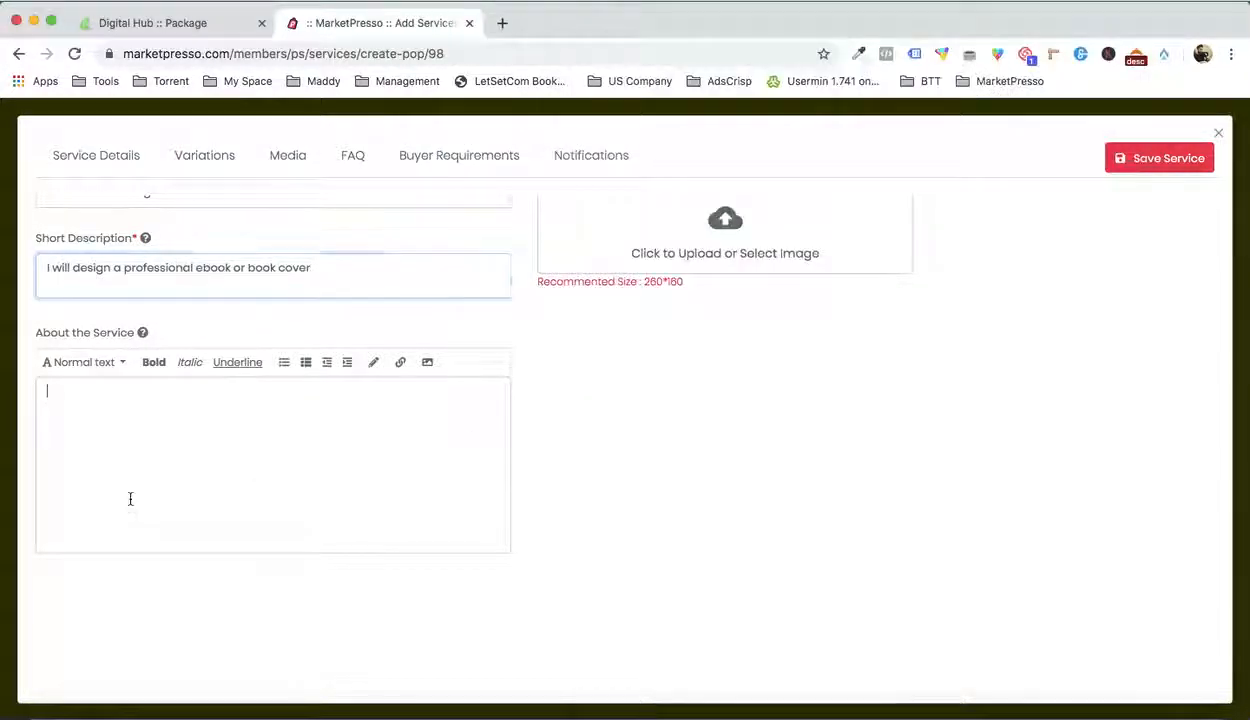
key(super+v)
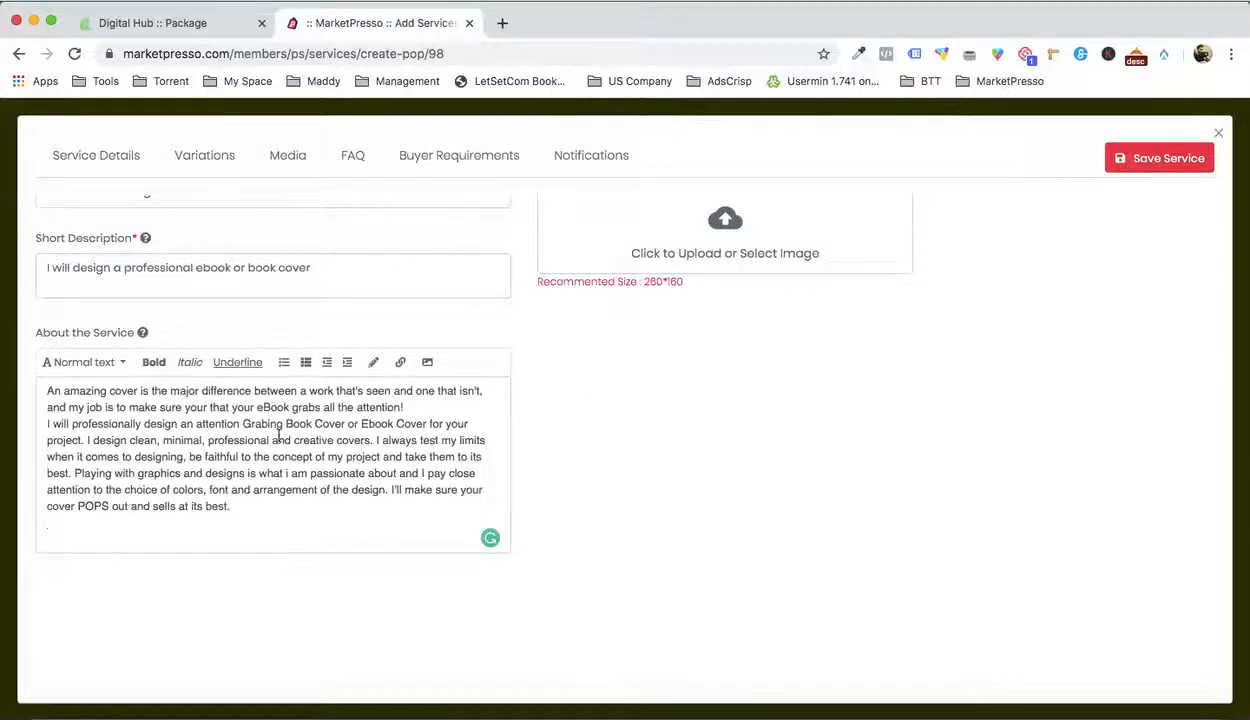
key(Return)
Upload BOOK 4.jpg from the Service 1 - eBook Cover Design folder as the service image and save the service
scroll(760, 482, down, 3)
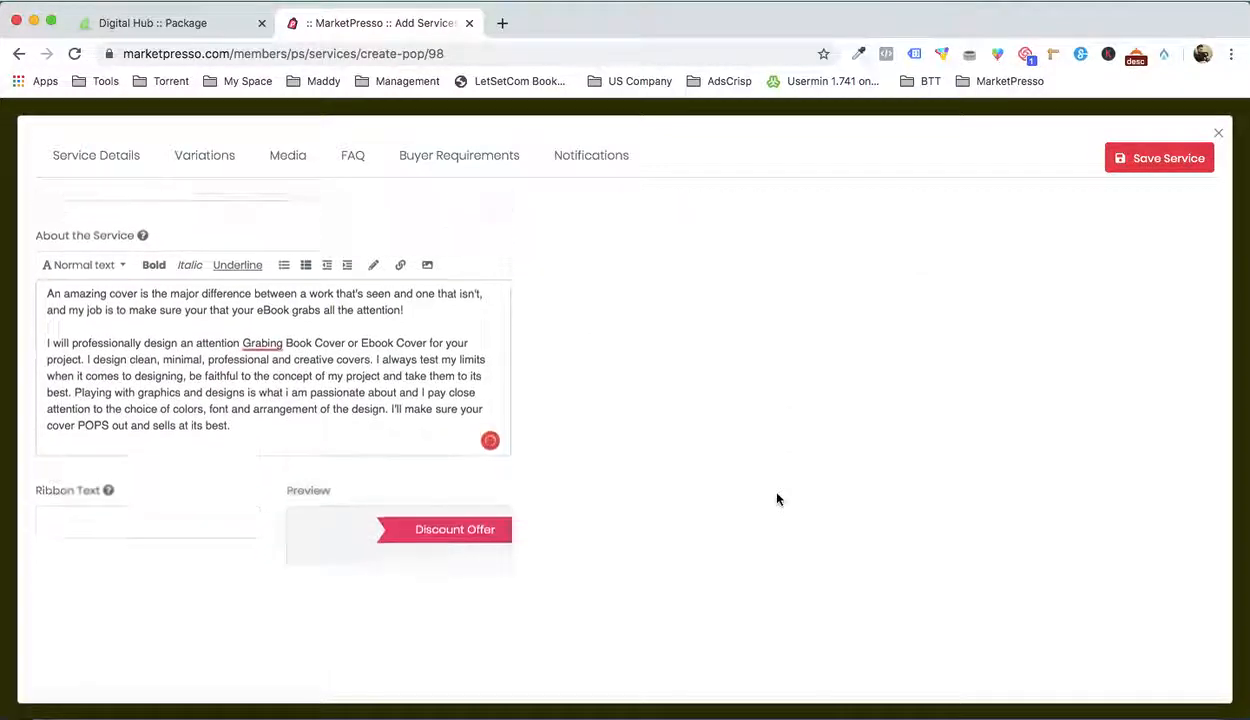
scroll(737, 472, down, 2)
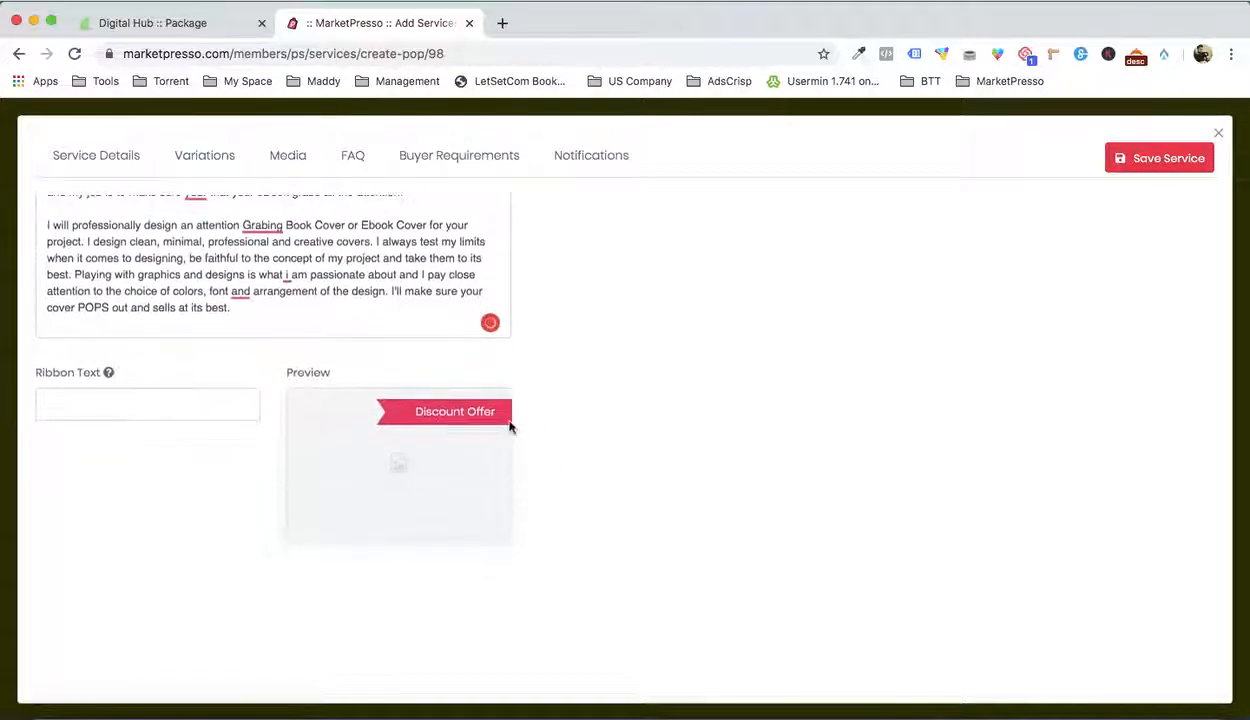
scroll(650, 425, up, 7)
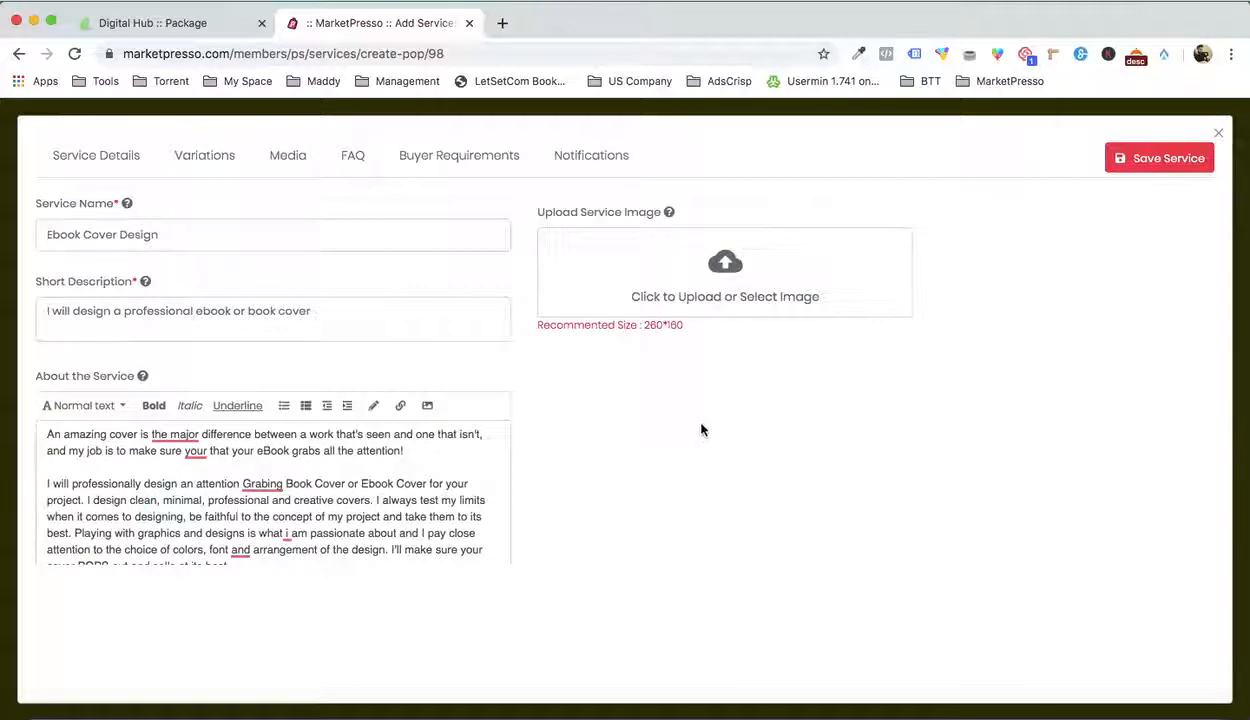
click(767, 279)
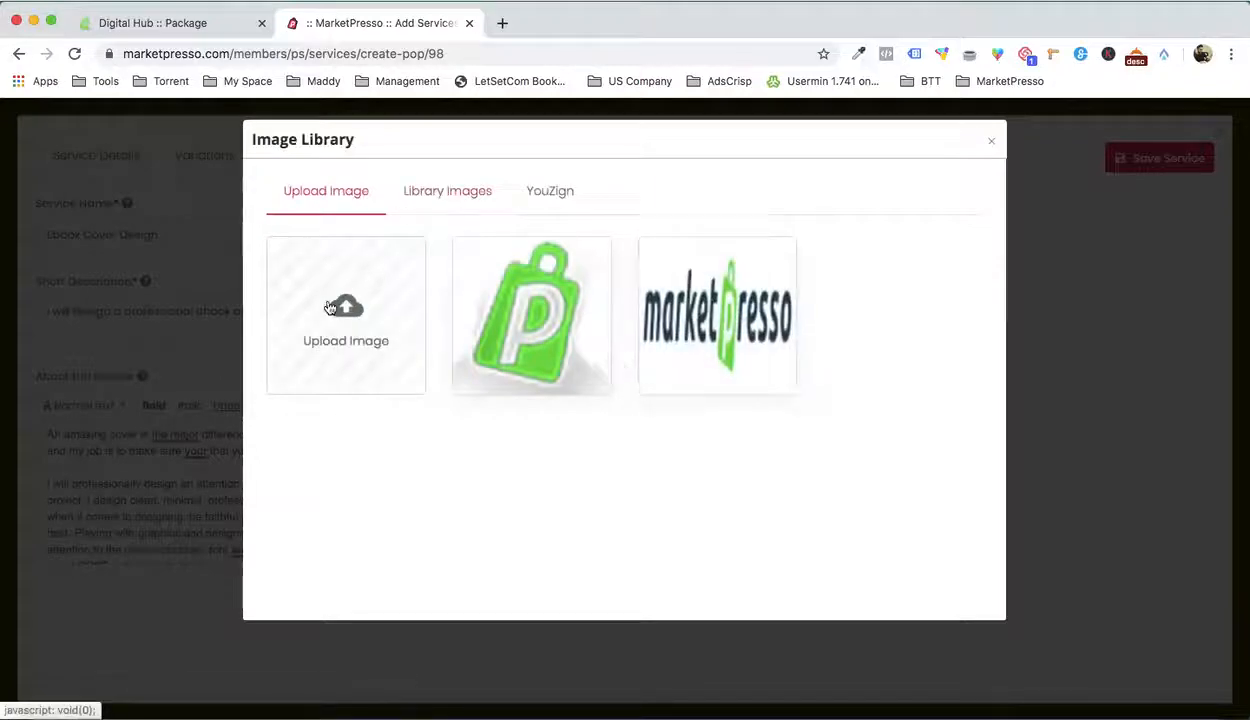
click(330, 307)
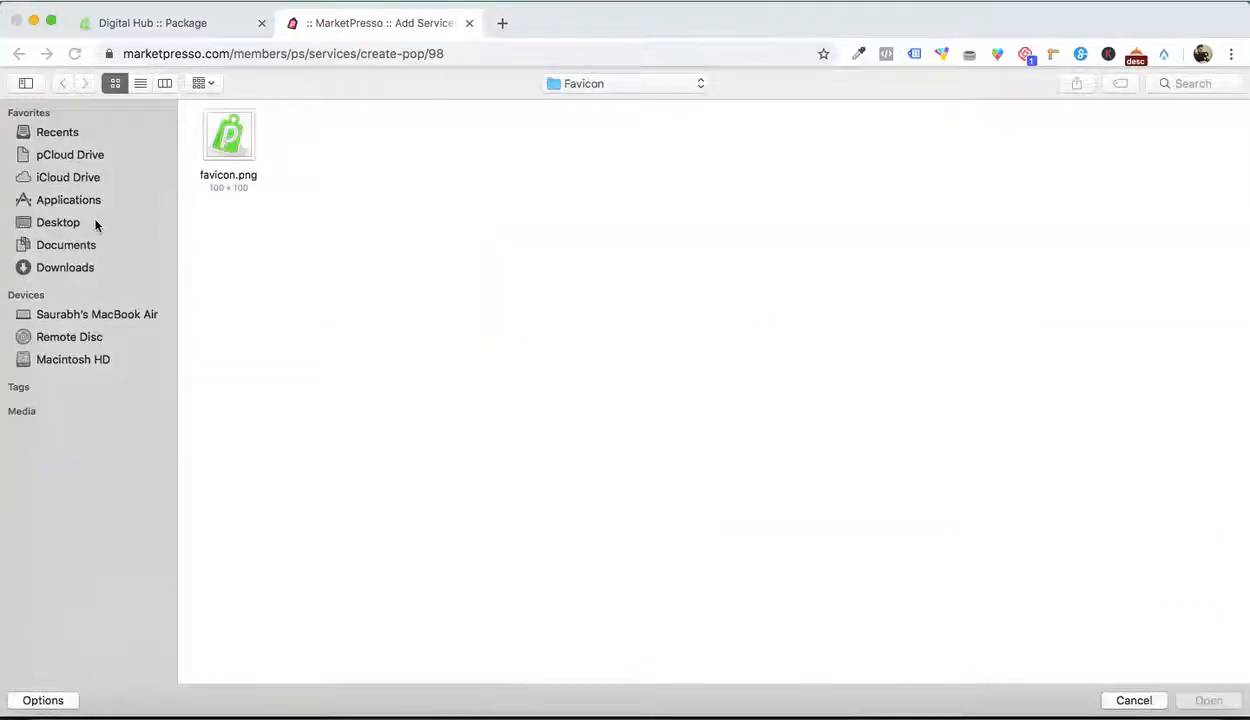
click(672, 88)
click(650, 101)
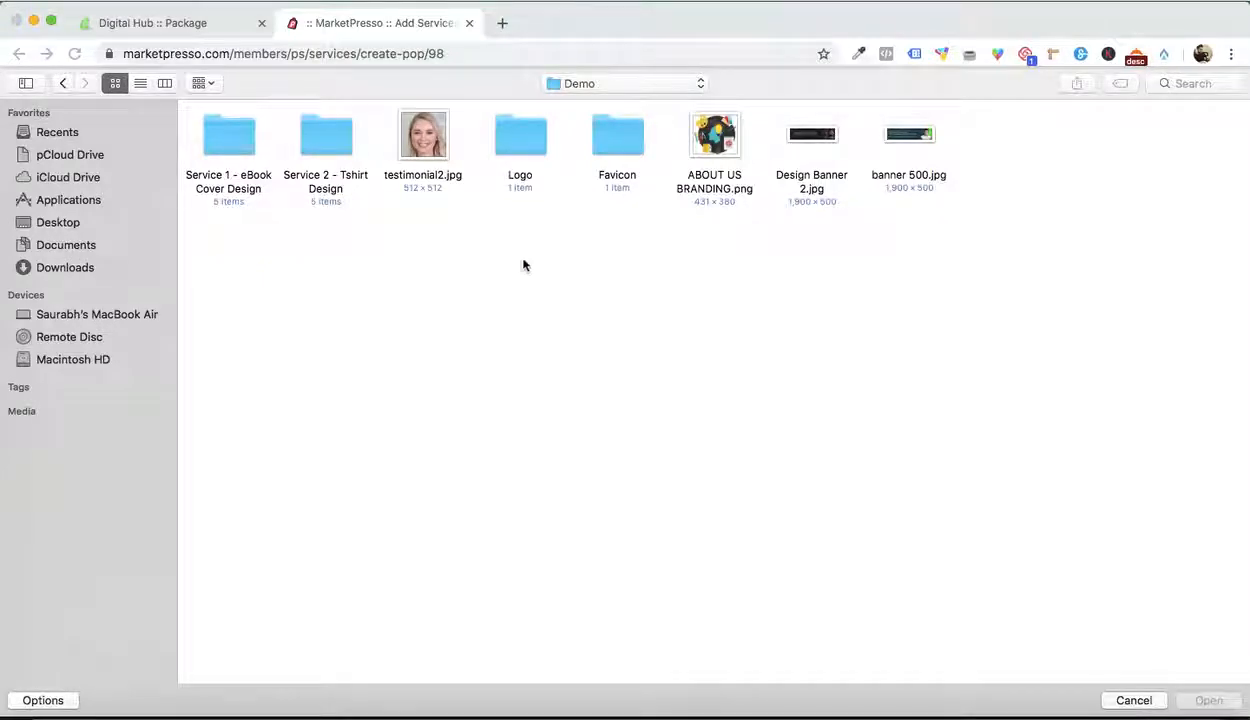
double_click(228, 140)
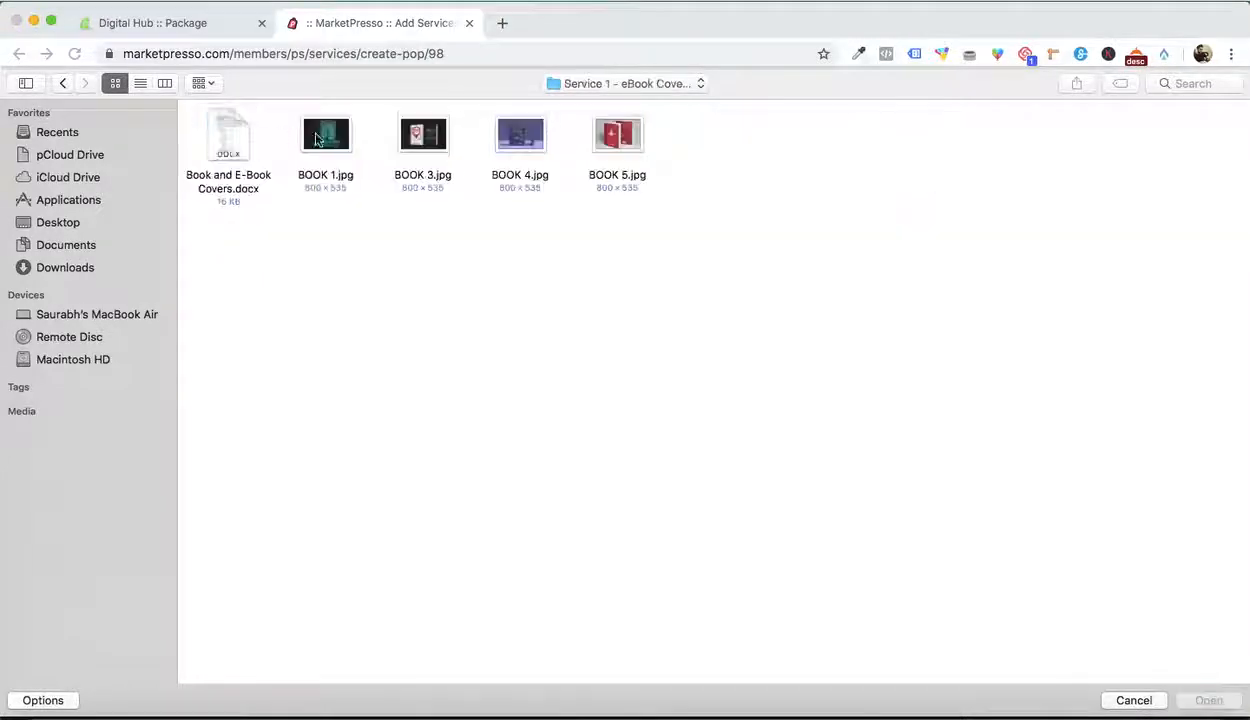
double_click(531, 143)
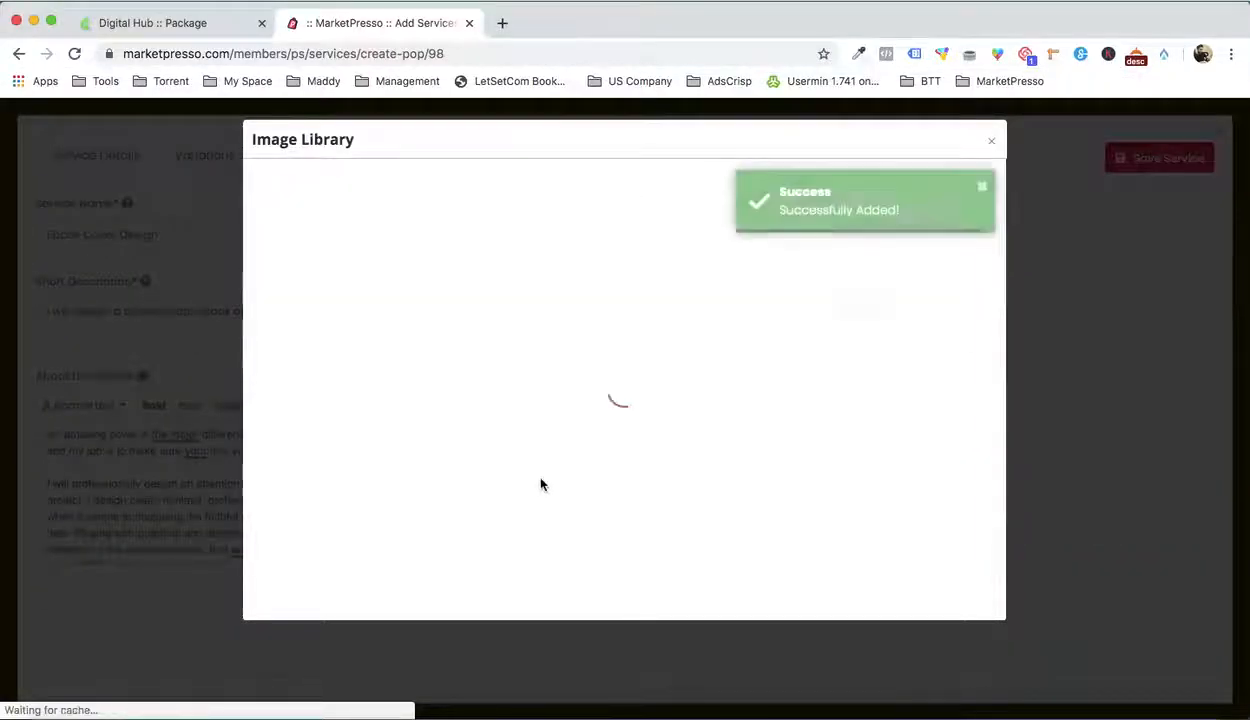
click(503, 312)
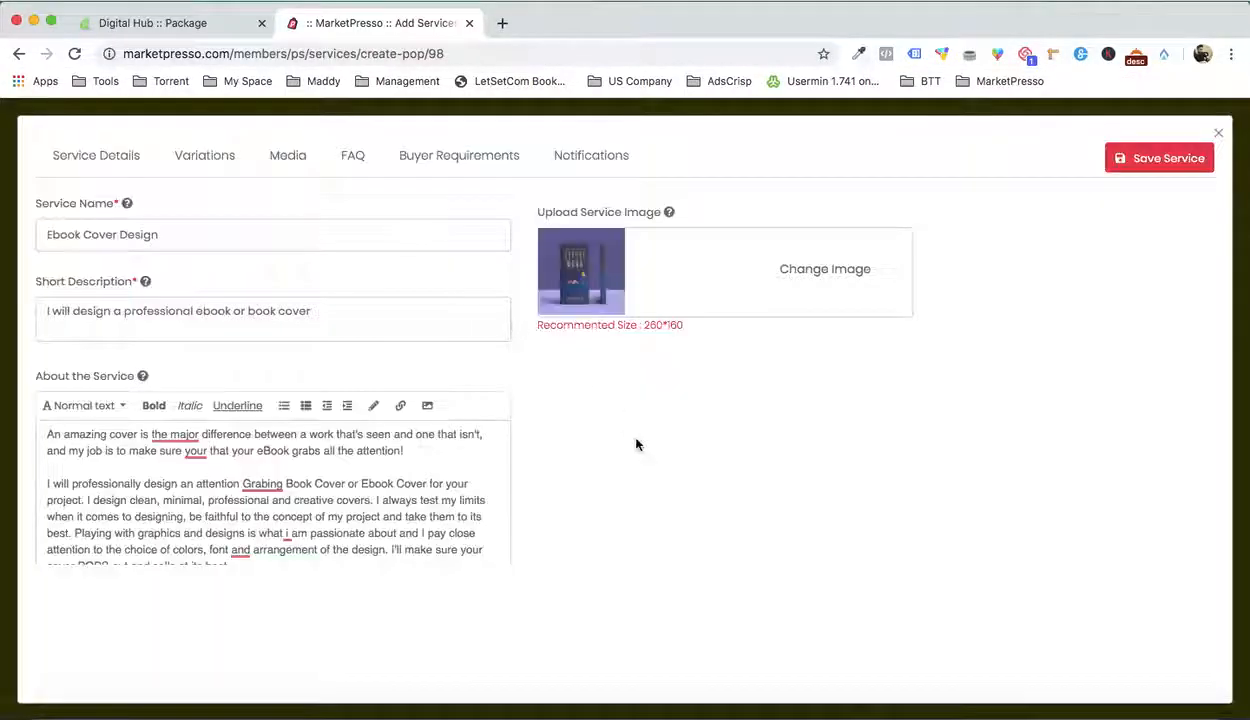
click(1137, 168)
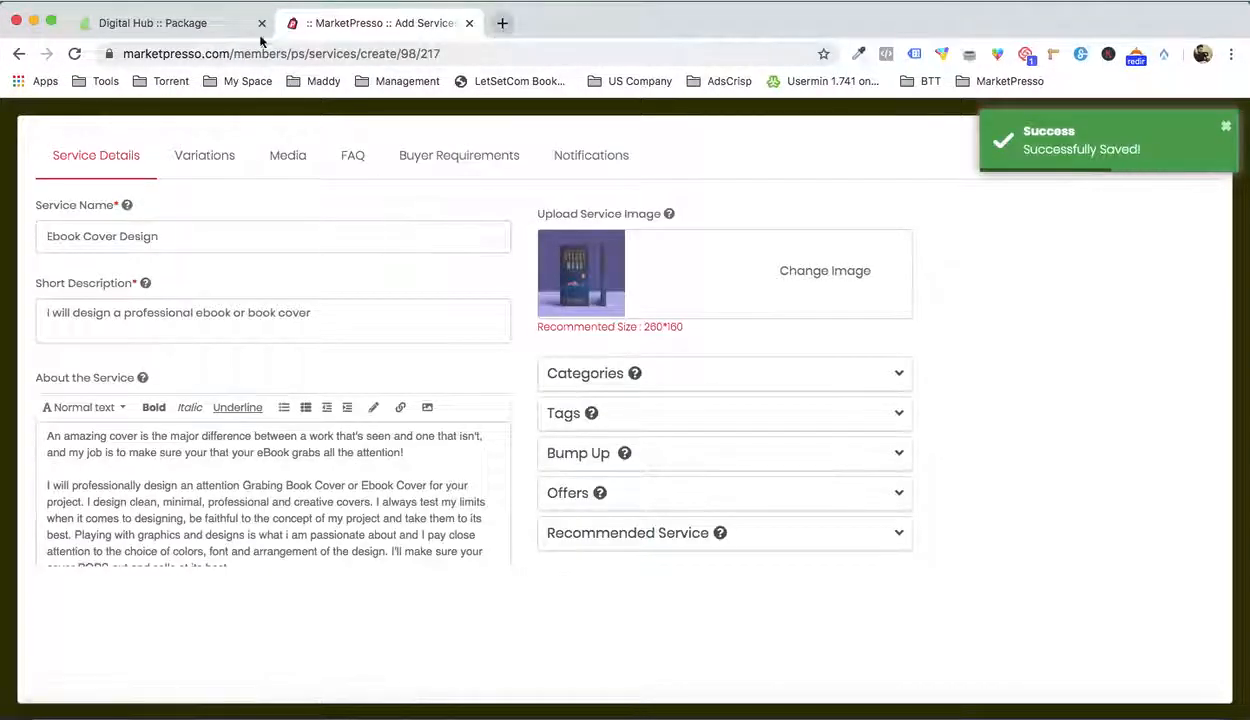
Open digimarket.marketpresso.com in a new browser tab by adapting the Digital Hub address, and look through the marketplace's homepage
click(226, 35)
key(super+c)
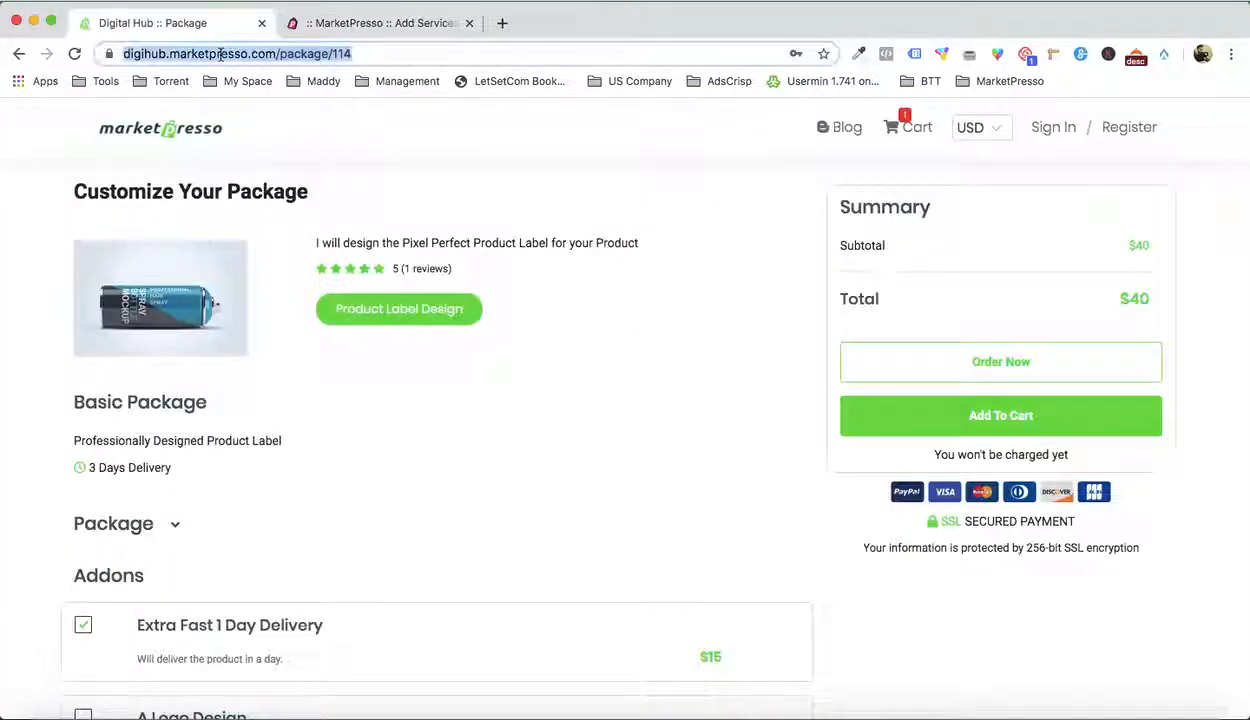
click(504, 22)
key(super+v)
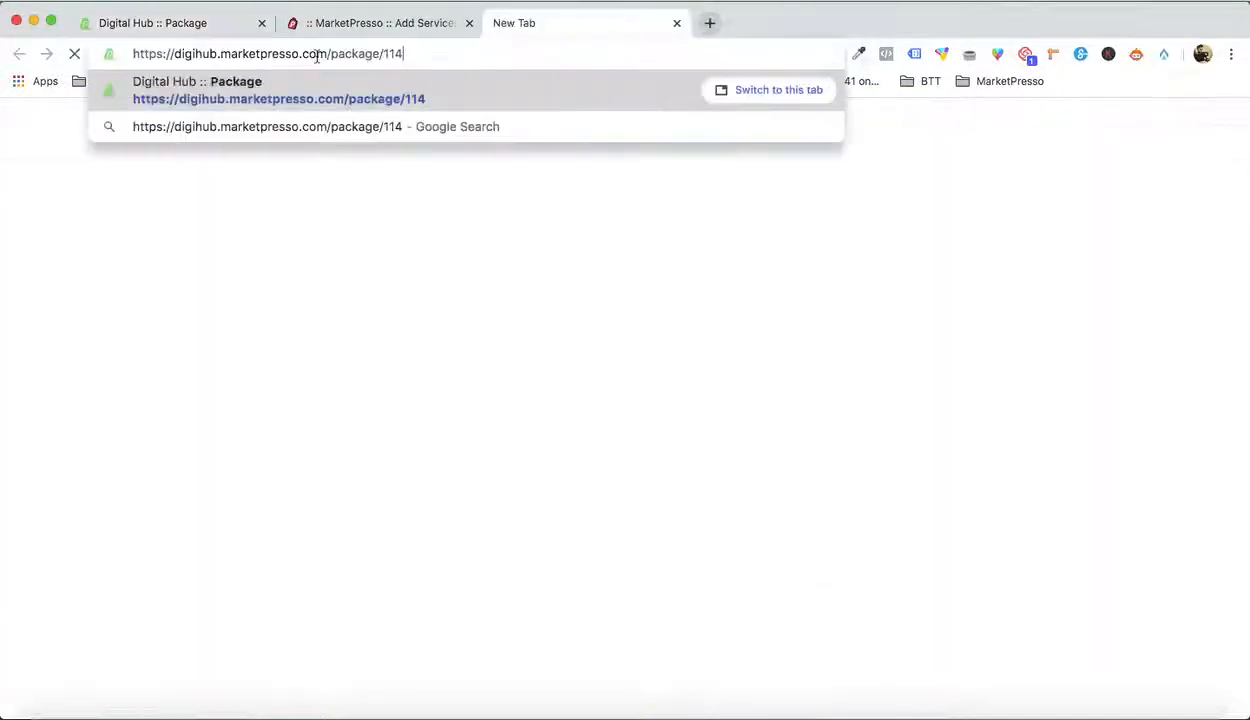
drag(331, 53, 424, 56)
key(BackSpace)
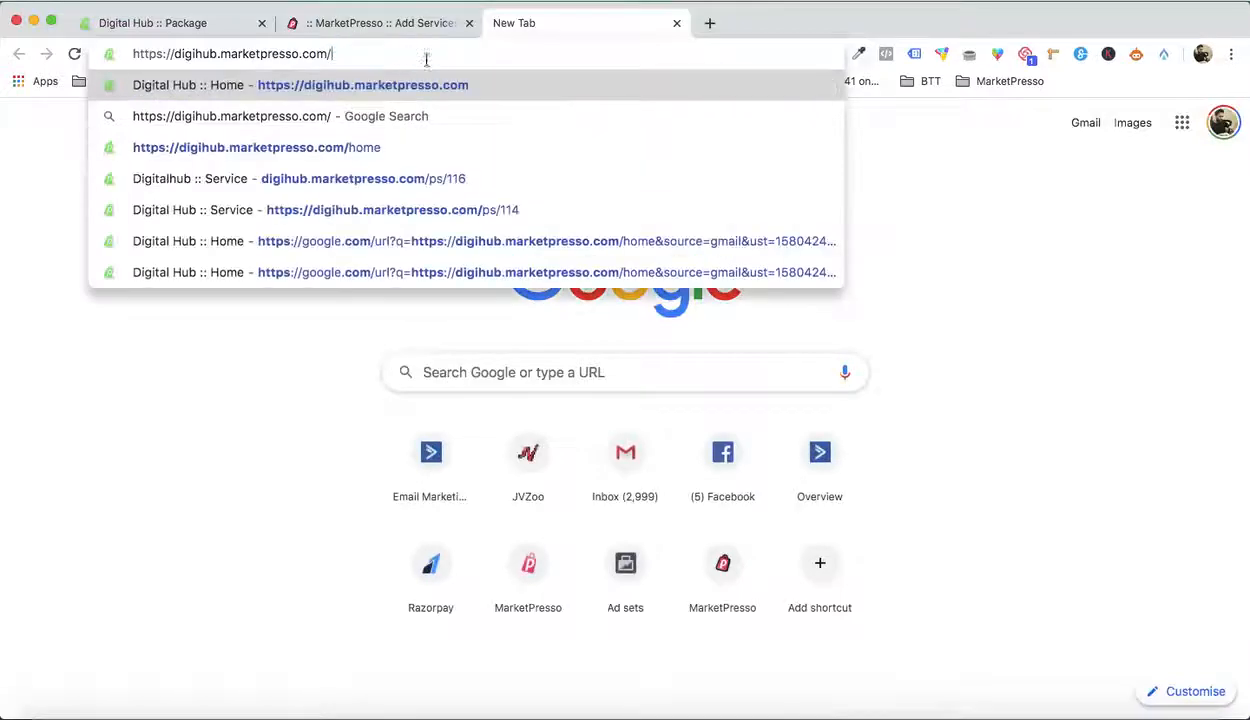
click(217, 53)
key(BackSpace)
key(BackSpace)
key(BackSpace)
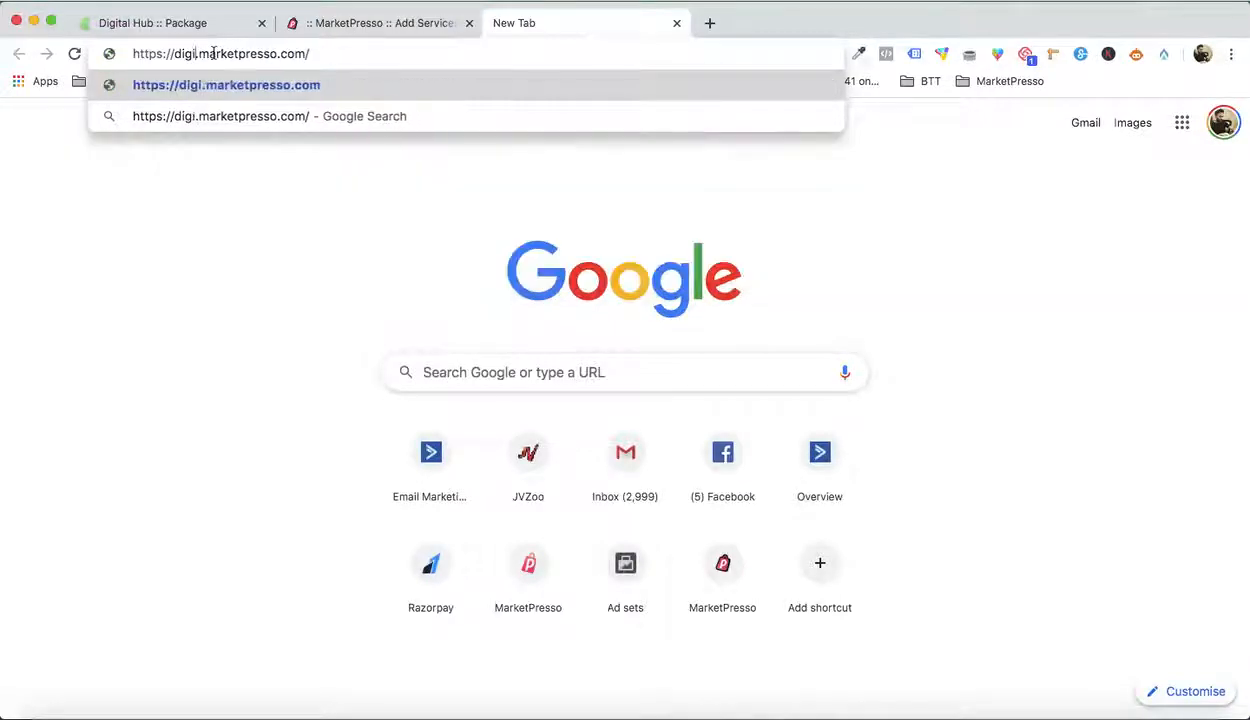
text(market)
key(Return)
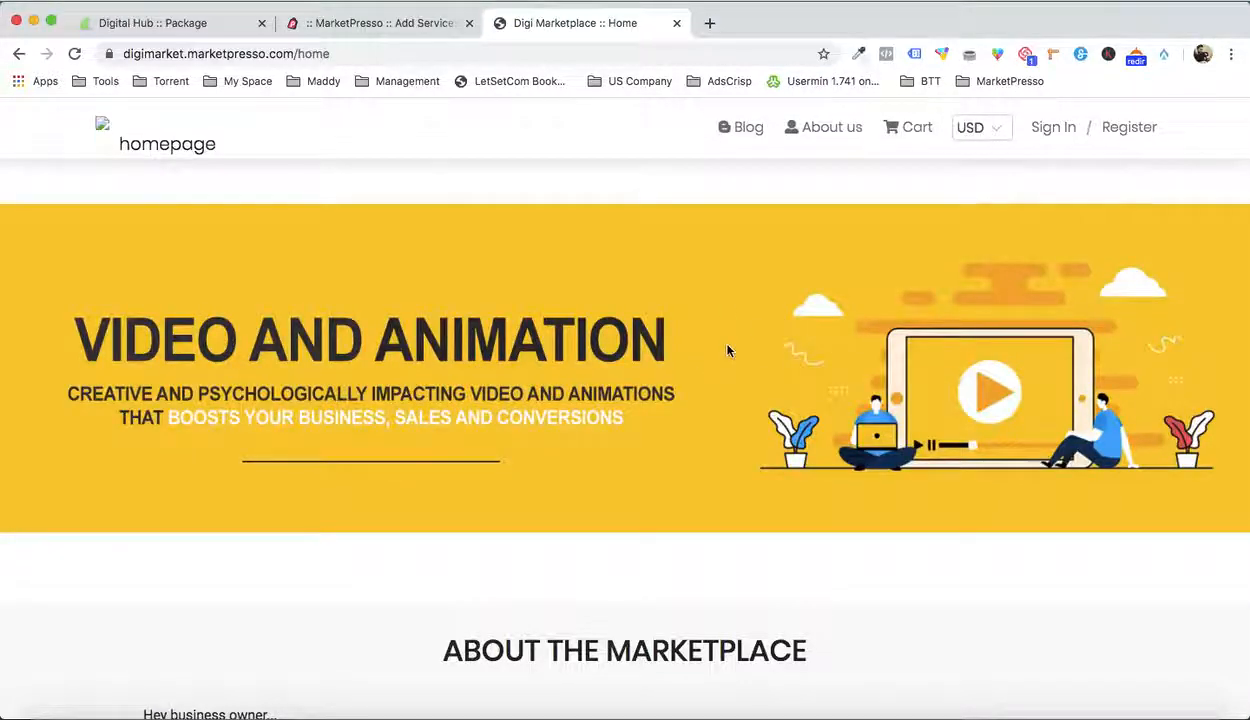
scroll(727, 350, down, 6)
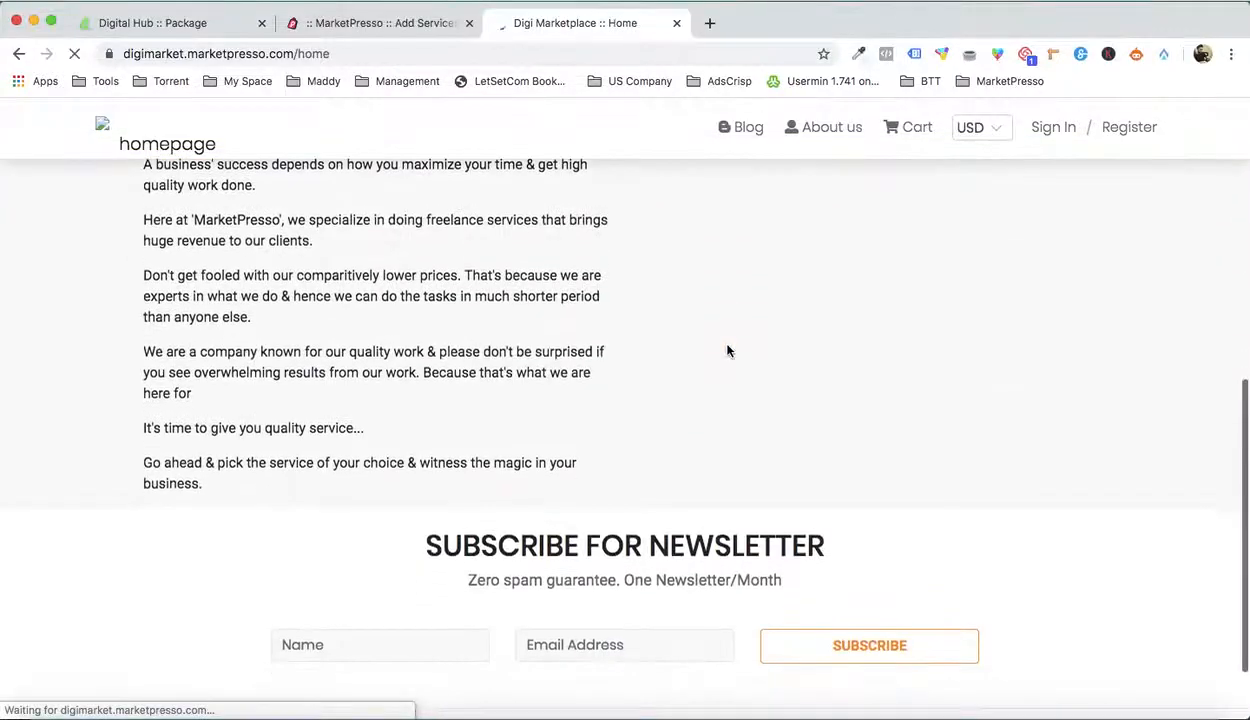
scroll(727, 350, down, 1)
scroll(727, 350, up, 7)
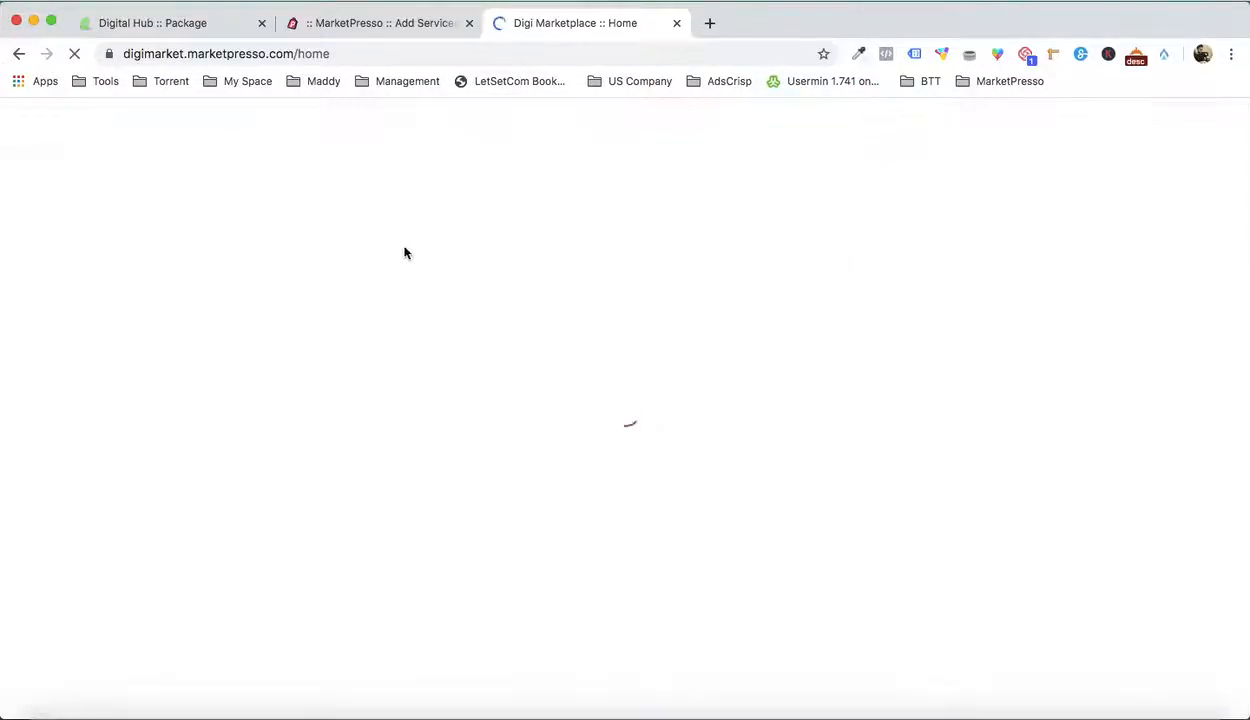
Return to the Ebook Cover Design service, open its variations, and title the first variation Basic as in the Word document
click(390, 28)
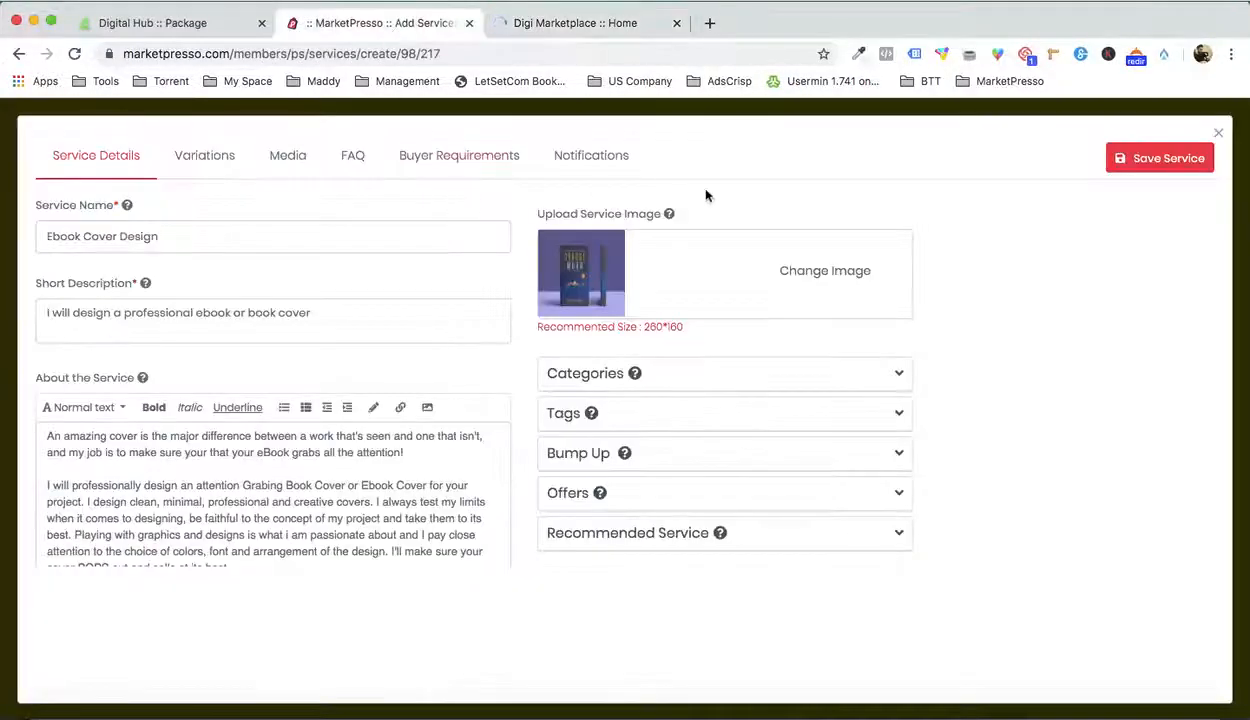
click(205, 156)
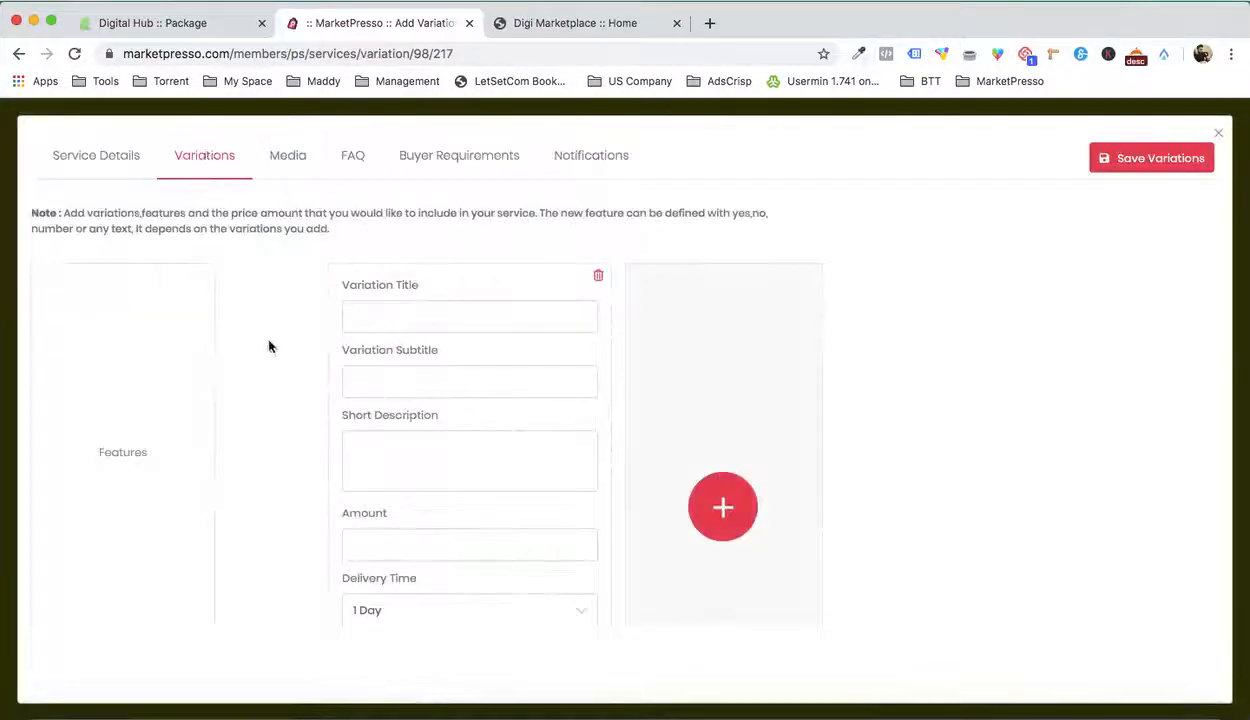
click(995, 690)
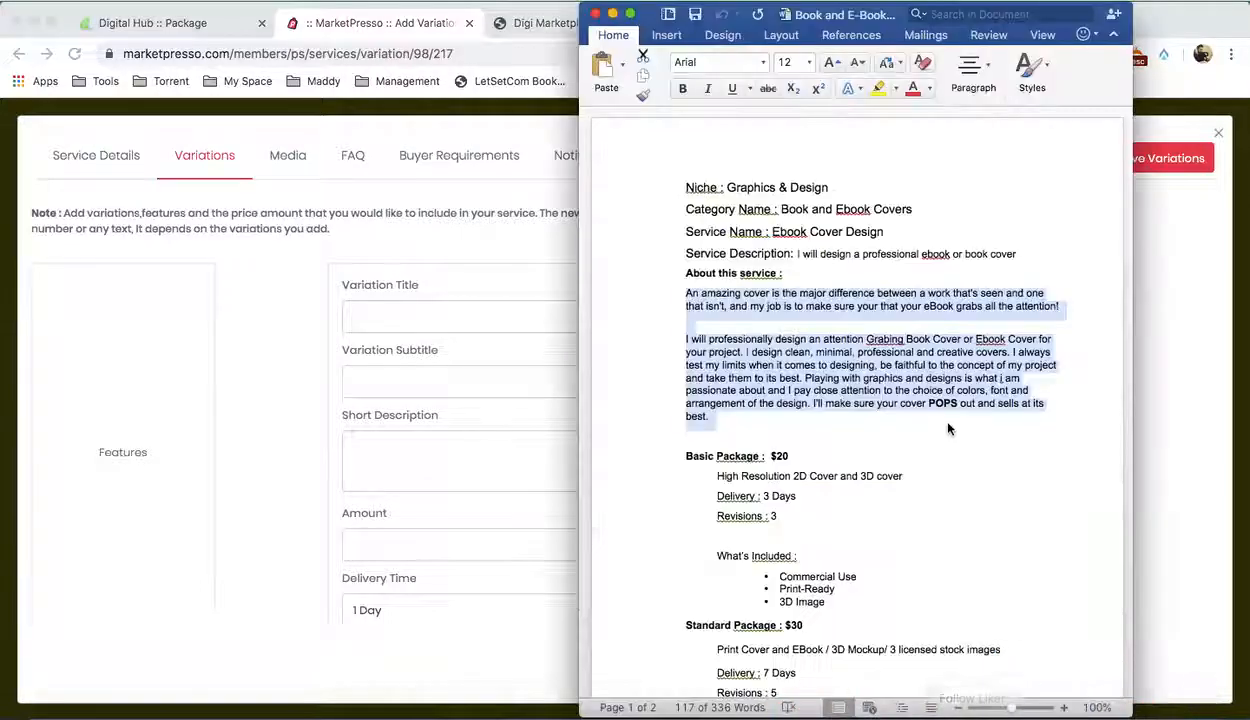
scroll(925, 411, down, 2)
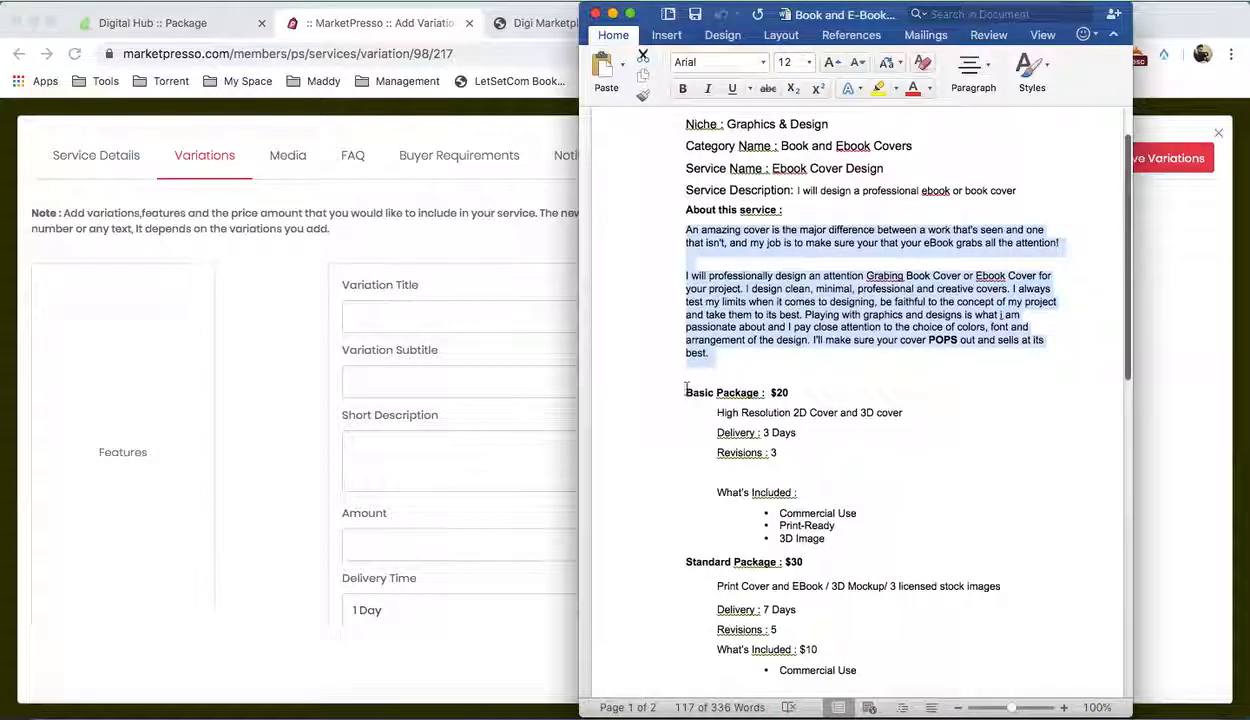
click(438, 321)
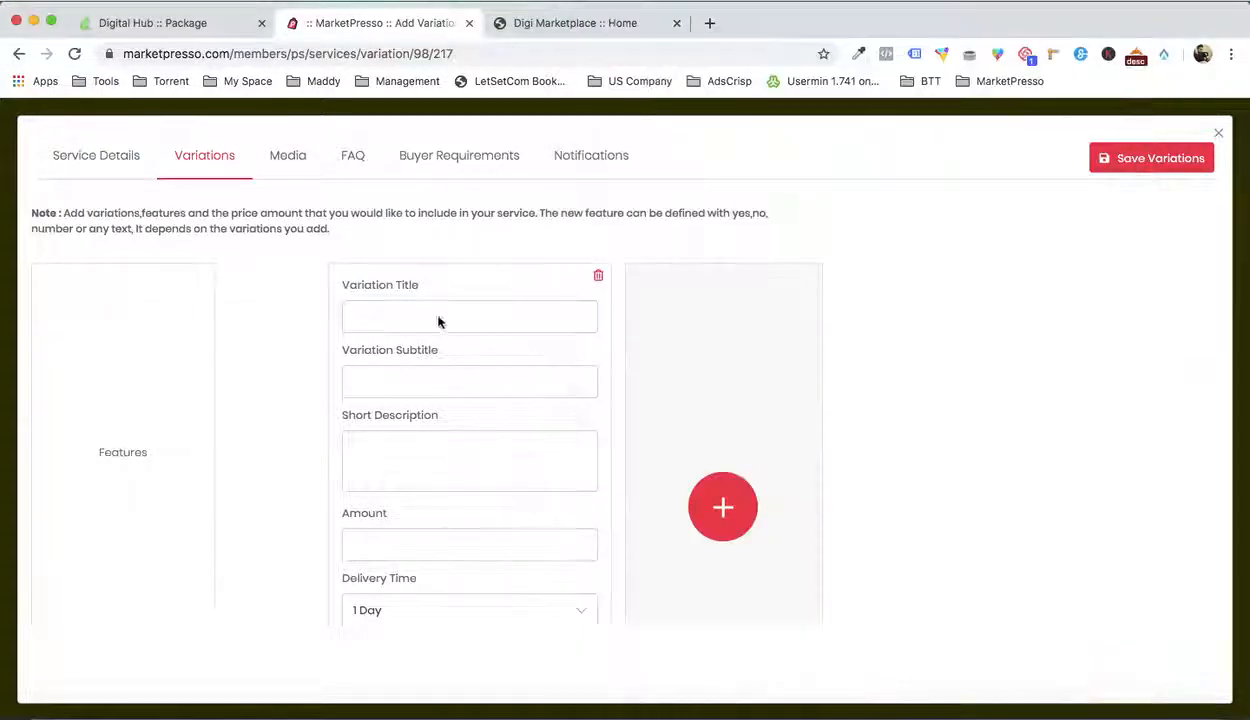
text(Basic)
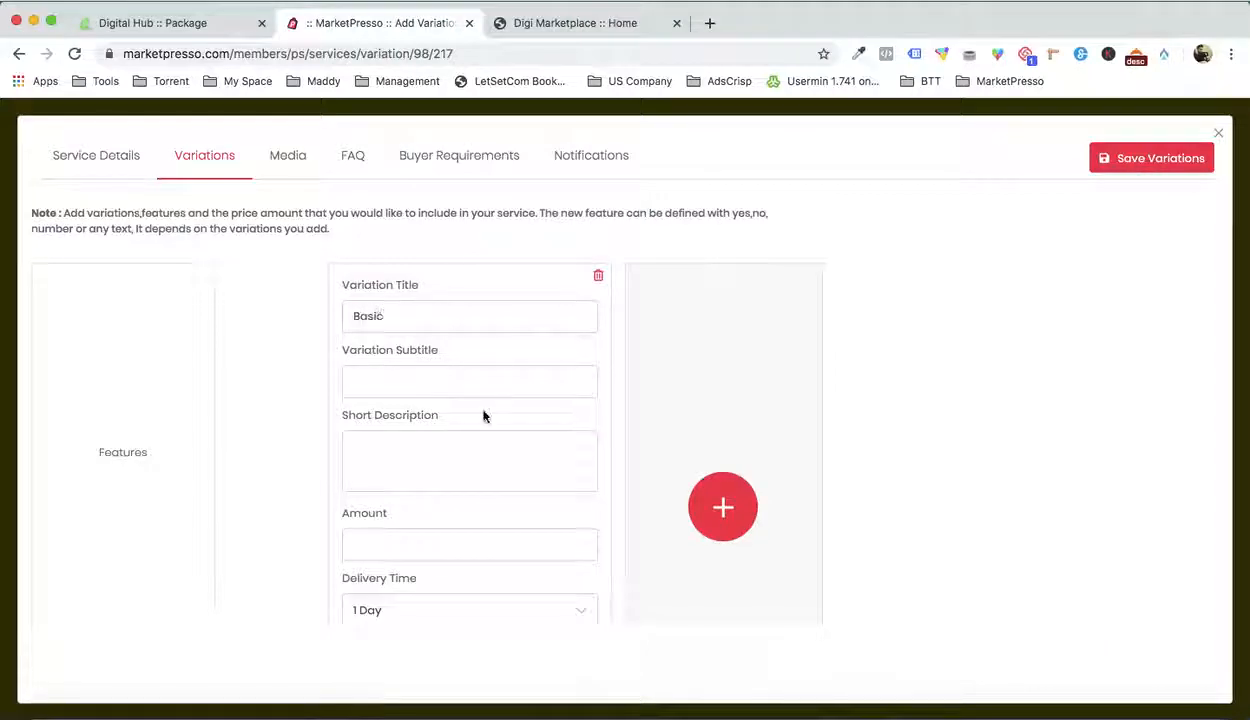
Copy "High Resolution 2D Cover and 3D cover" from the Word document into the Basic variation's short description
click(1018, 692)
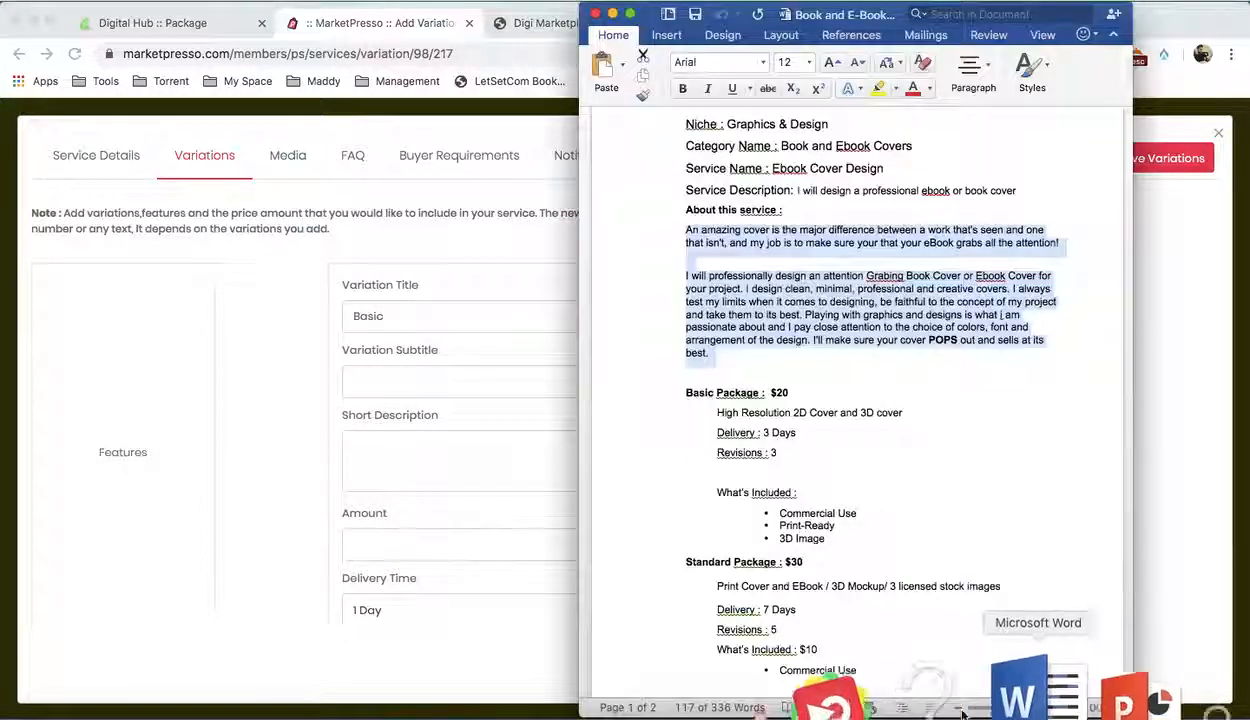
scroll(770, 413, down, 5)
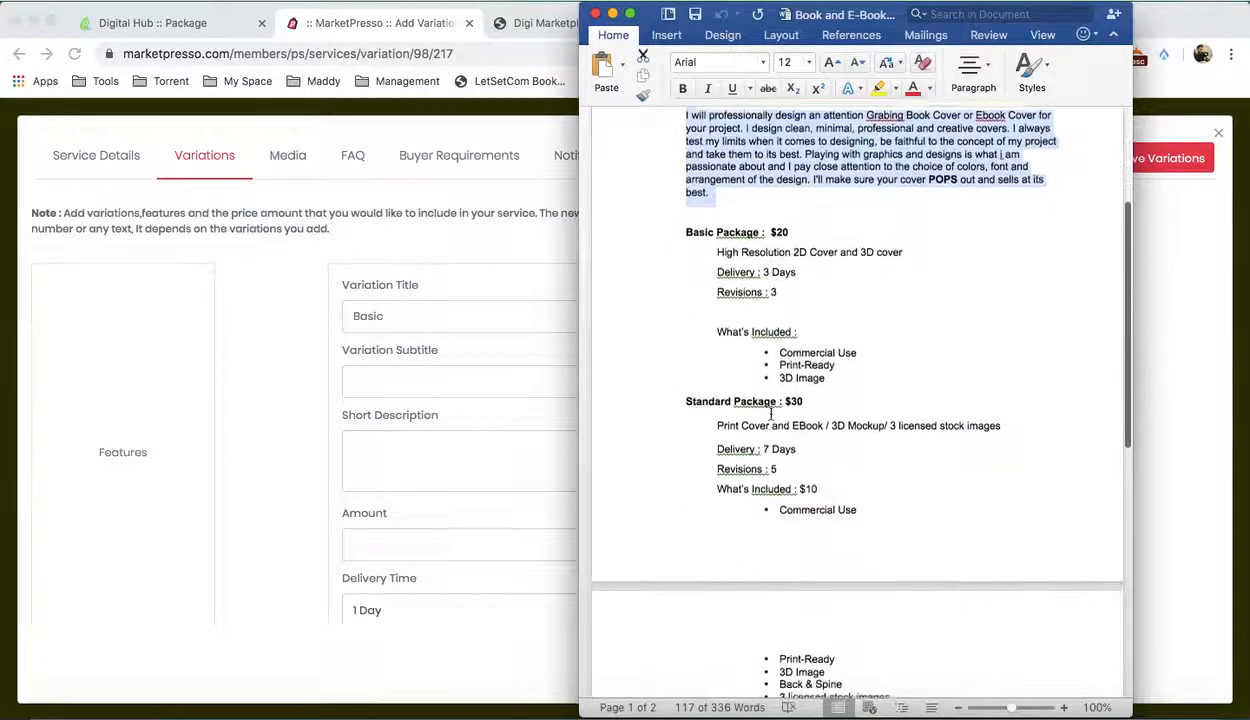
drag(717, 251, 902, 252)
key(super+c)
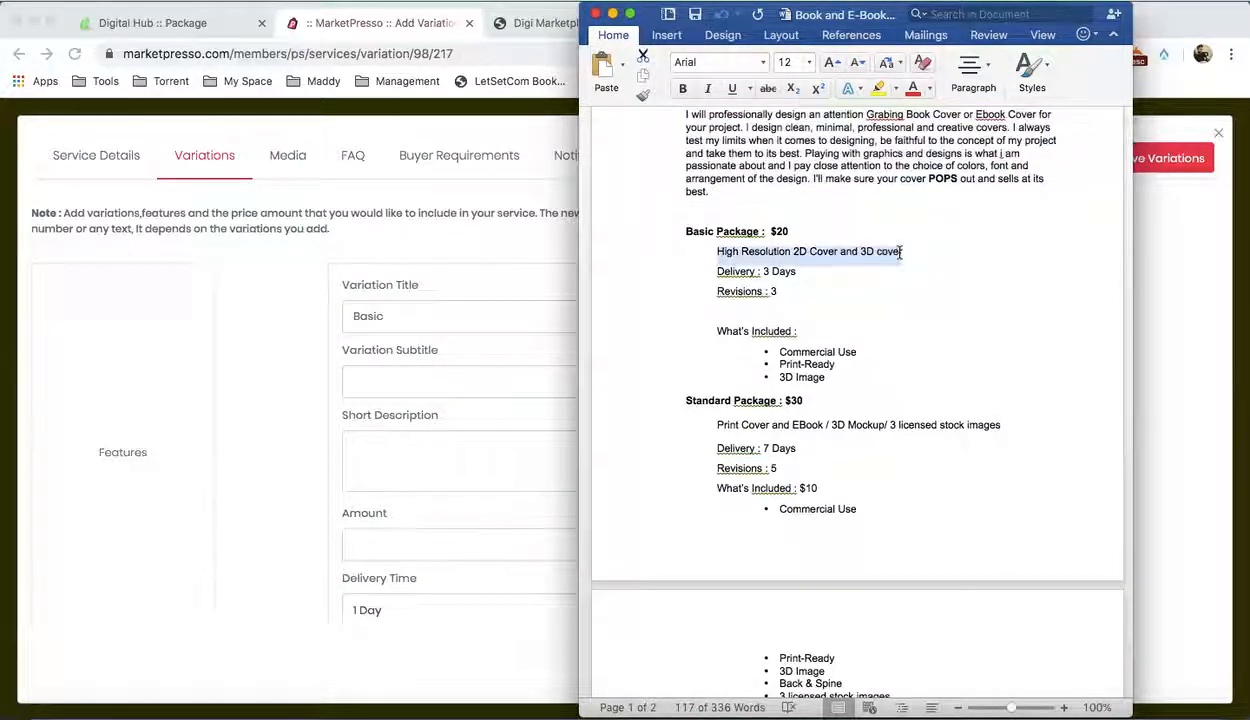
click(364, 432)
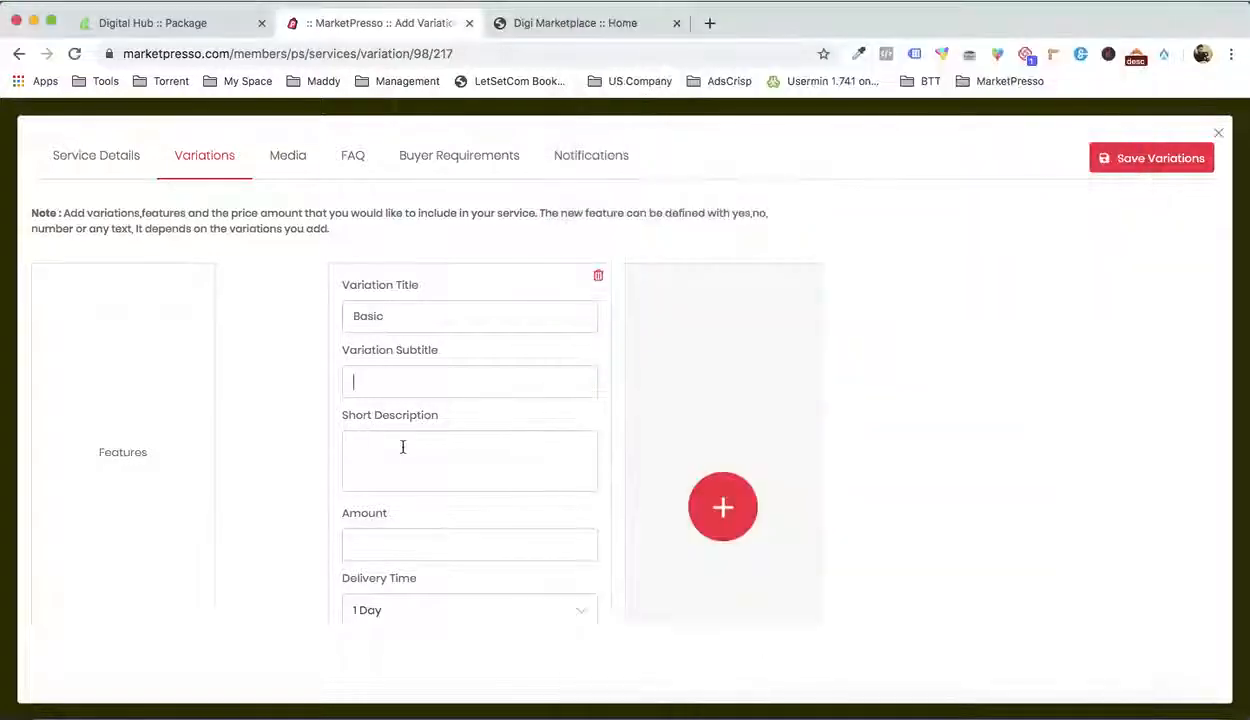
click(402, 441)
key(super+v)
Set the Basic variation's amount to 50, its delivery time to 5 Days and its revision to 3 Revisions
scroll(403, 446, down, 3)
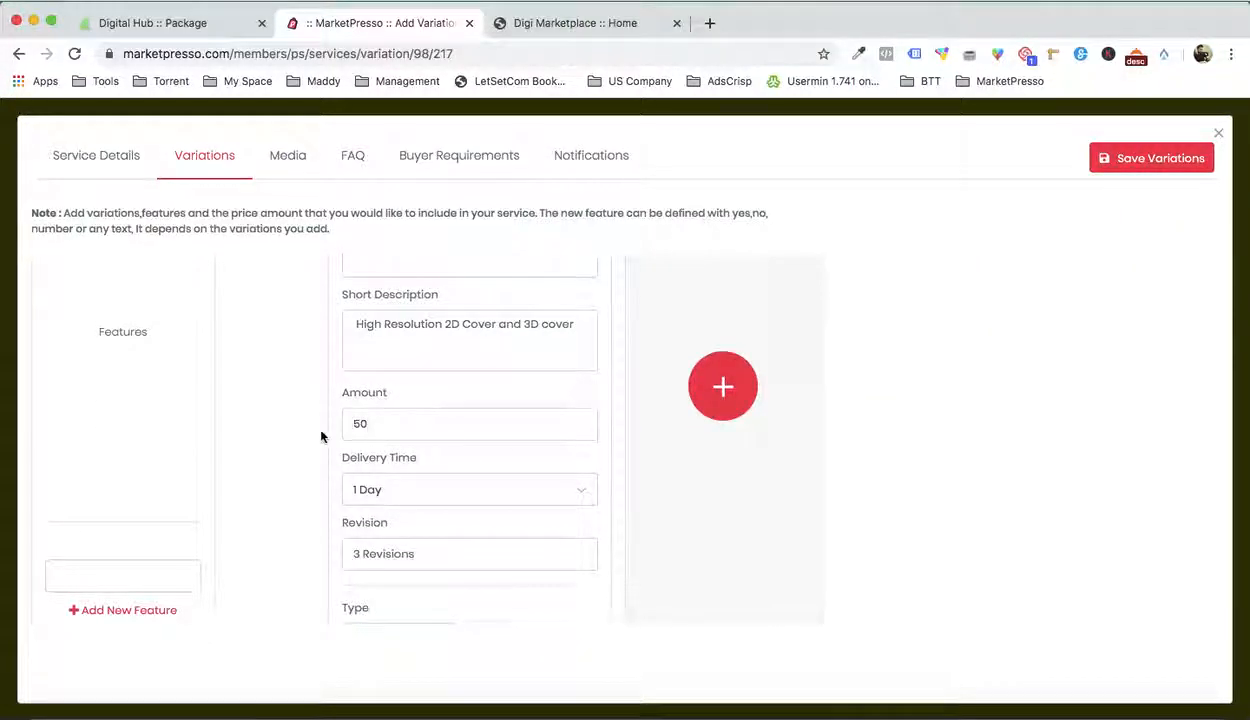
scroll(294, 435, down, 1)
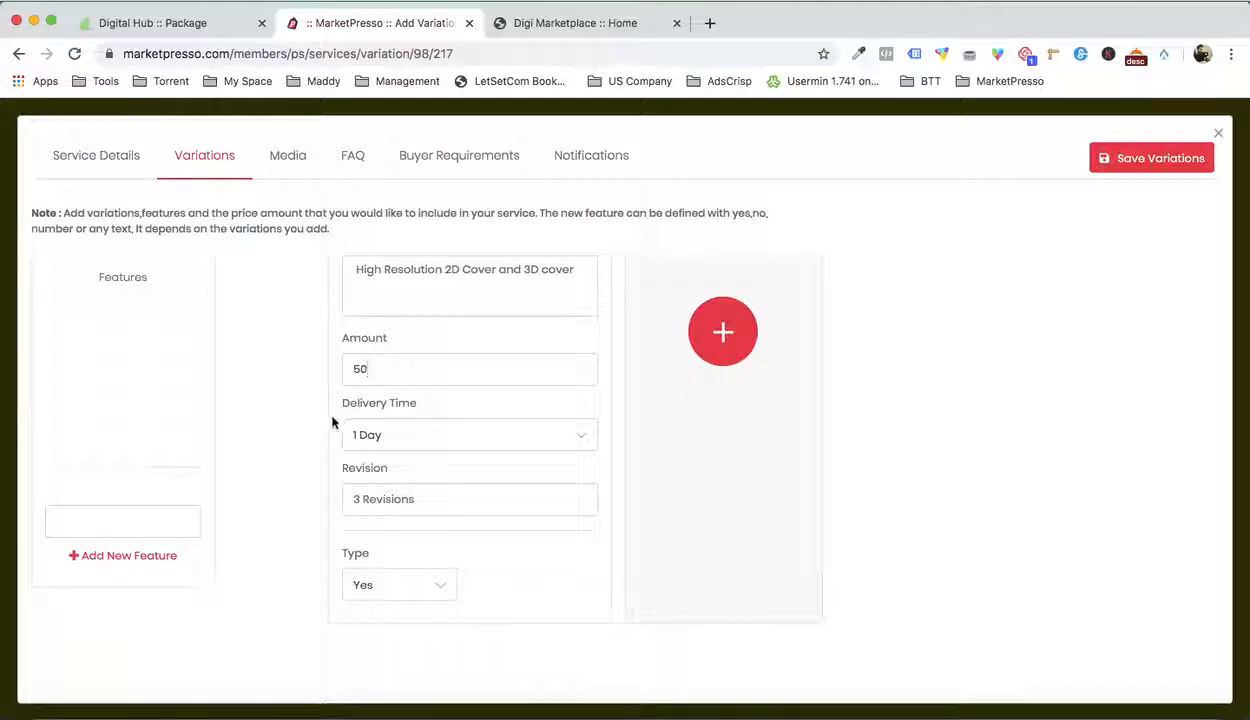
click(405, 434)
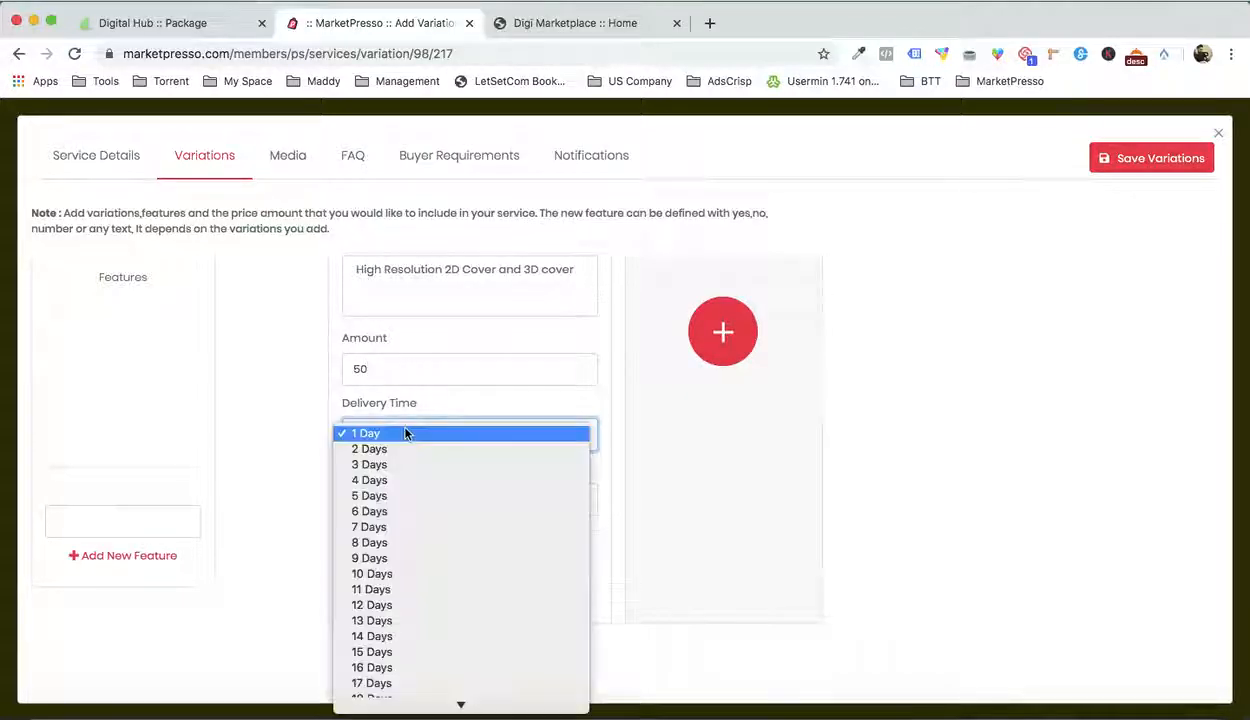
click(399, 495)
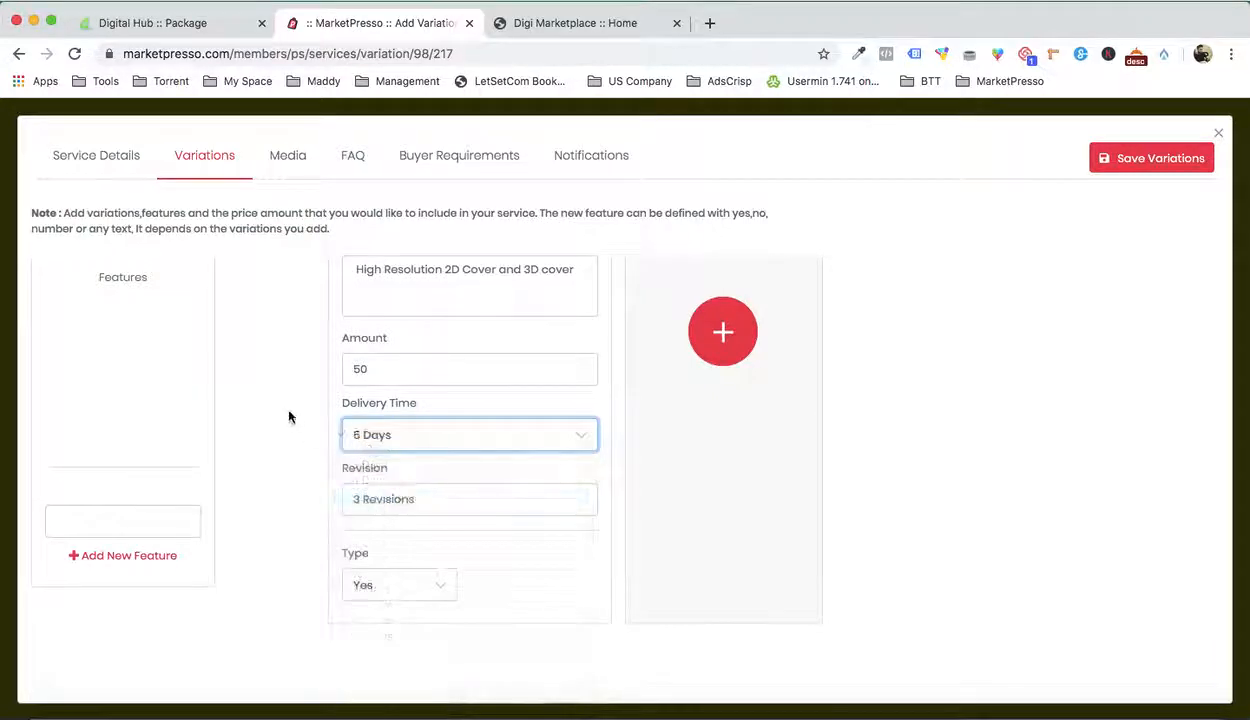
click(369, 500)
text(3 Rev)
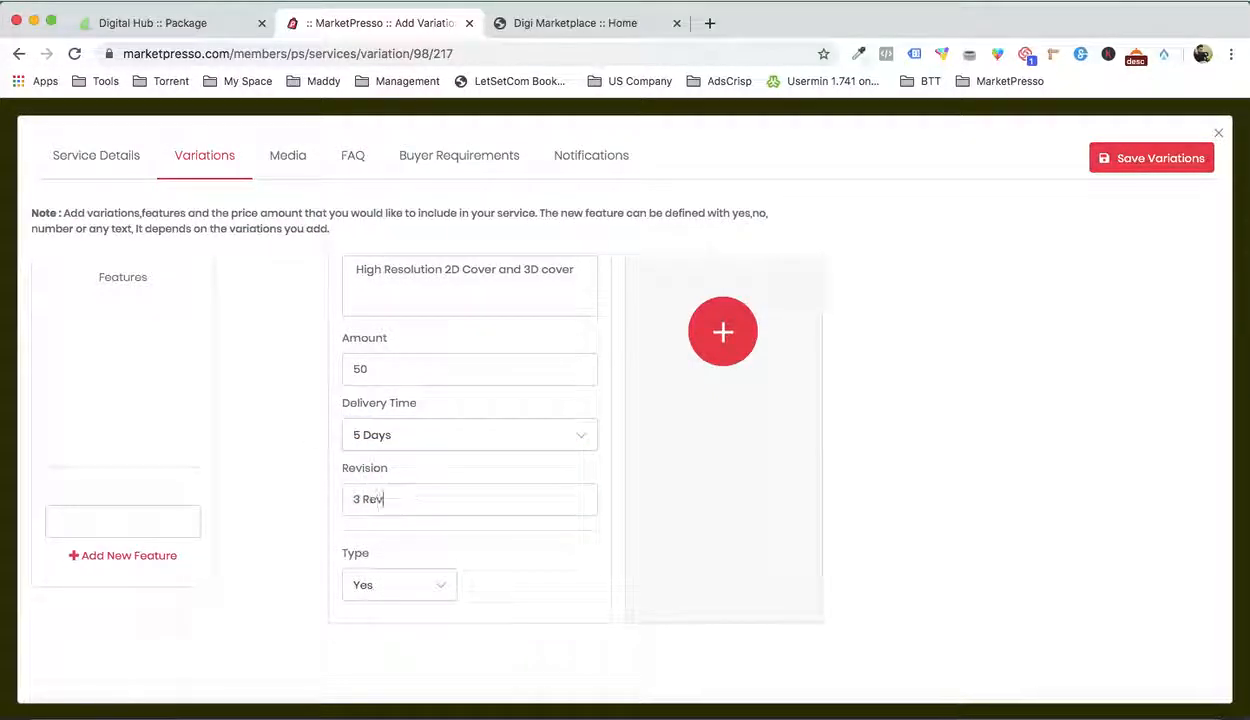
text(isions)
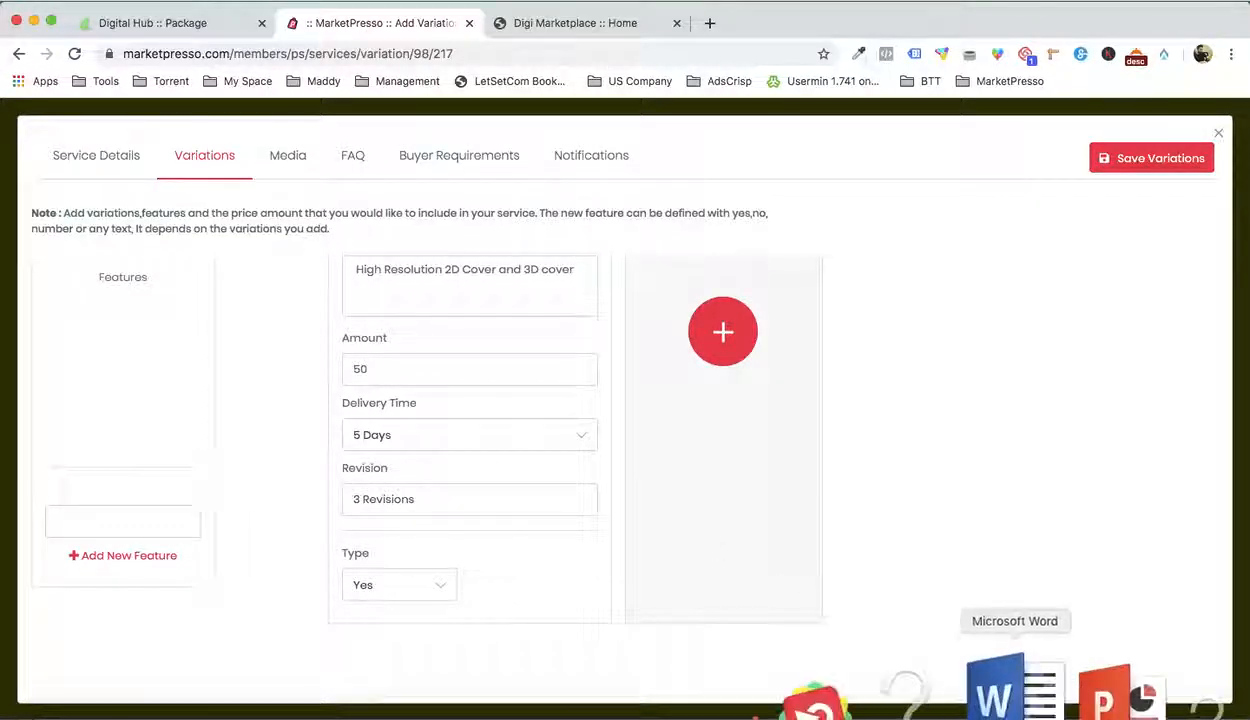
Copy Commercial Use from the Word document into the first feature without its bullet, with type Yes for the Basic variation
click(1010, 688)
scroll(823, 415, down, 2)
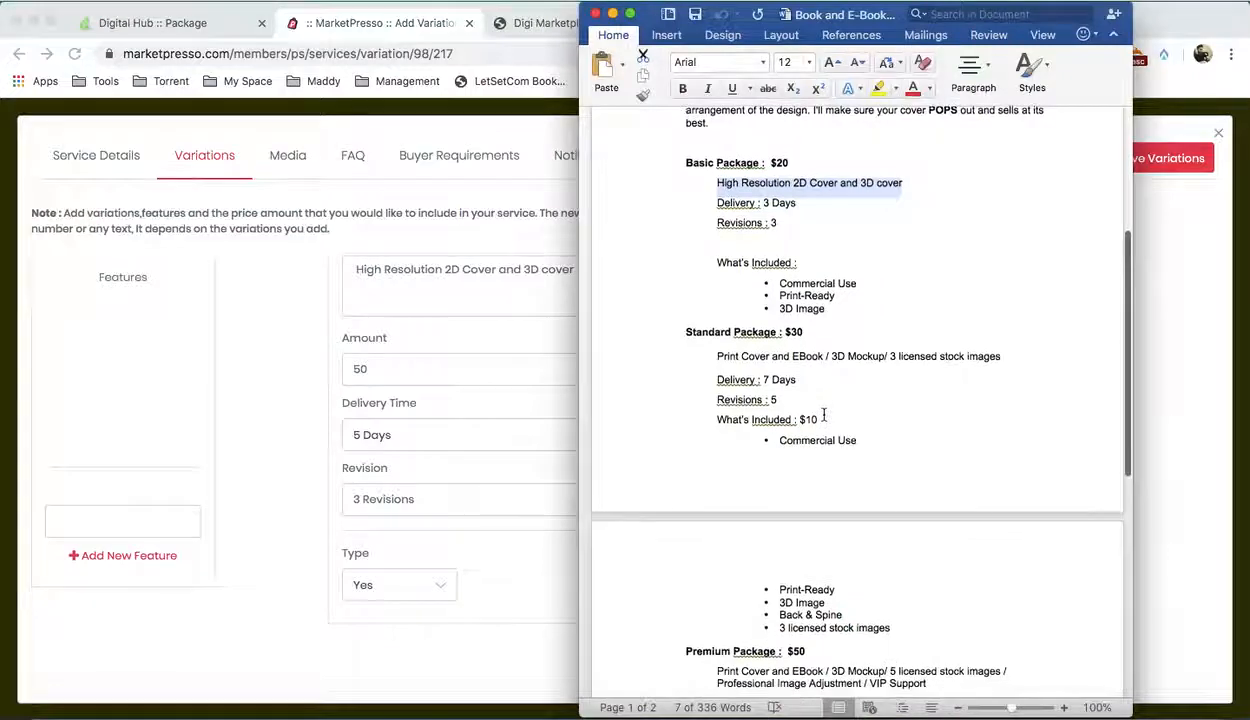
drag(779, 283, 855, 283)
key(super+c)
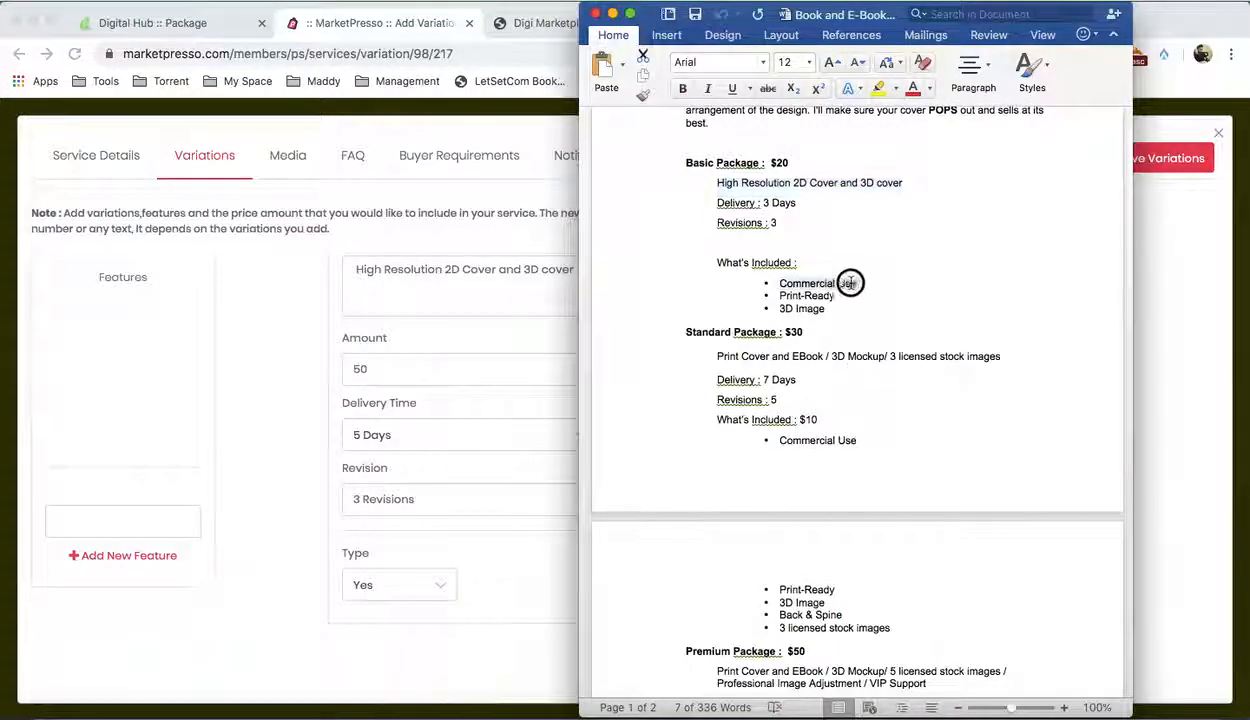
click(150, 520)
text(•	Commercial Use)
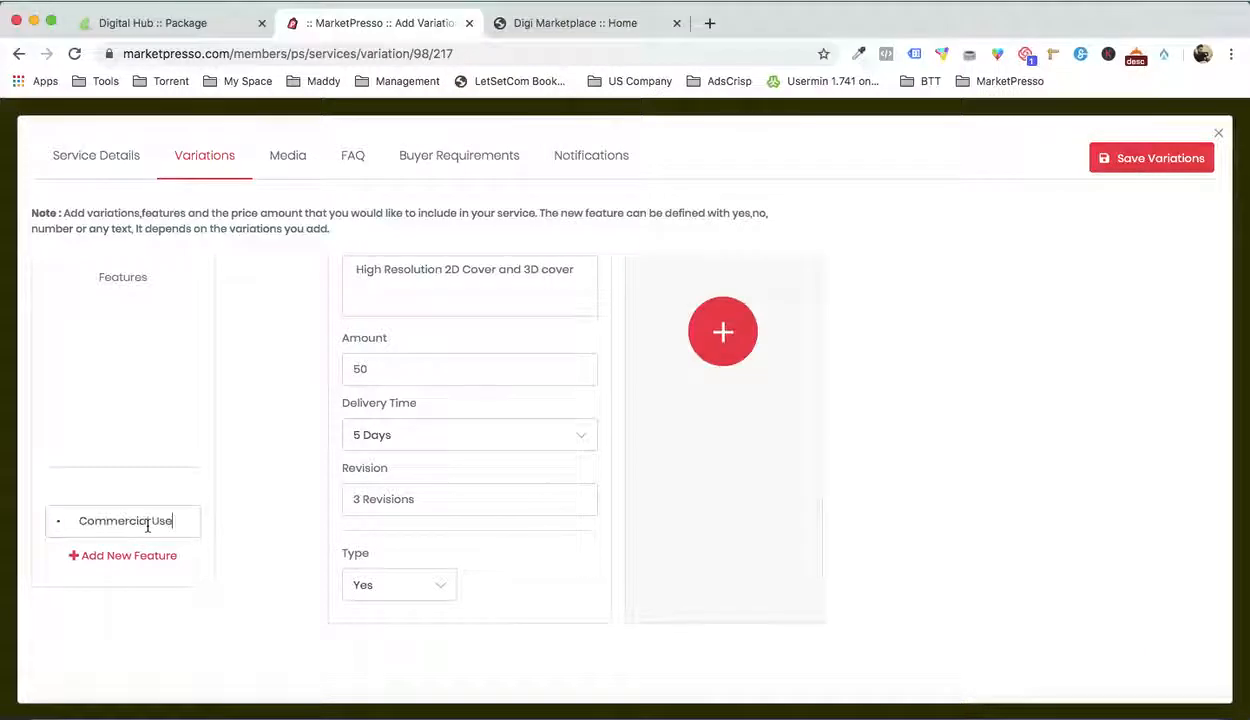
click(76, 521)
key(BackSpace)
key(BackSpace)
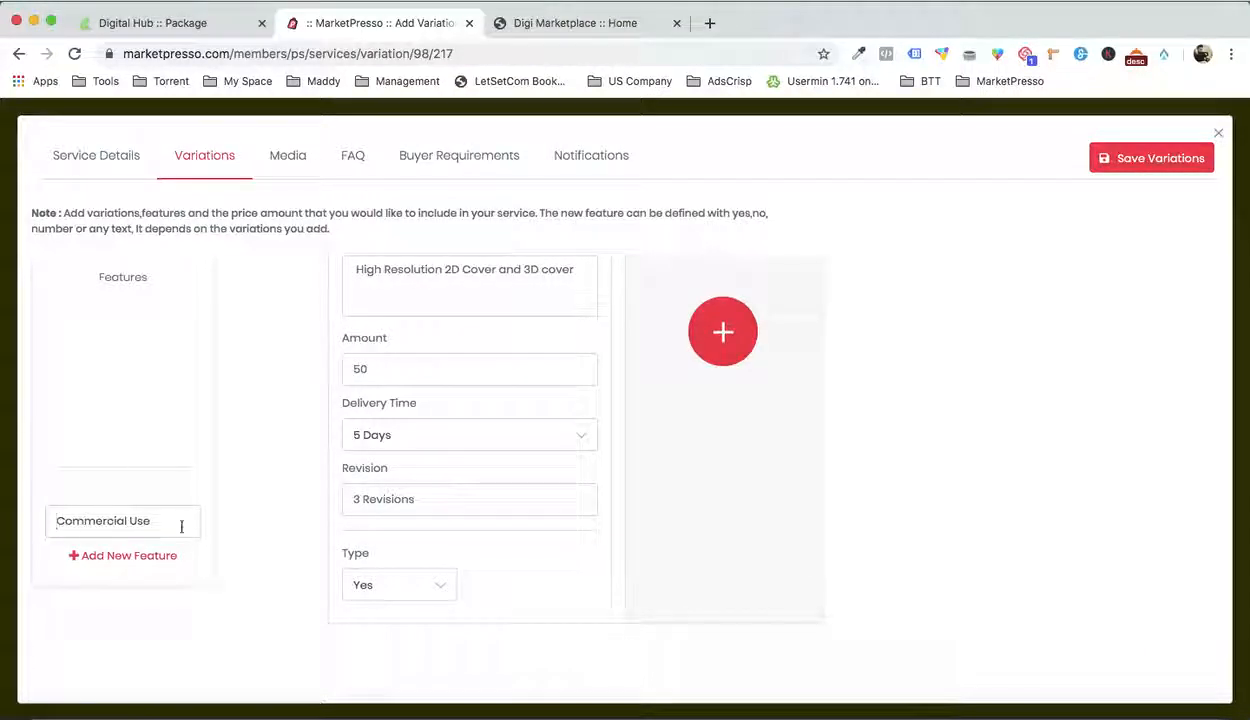
click(398, 588)
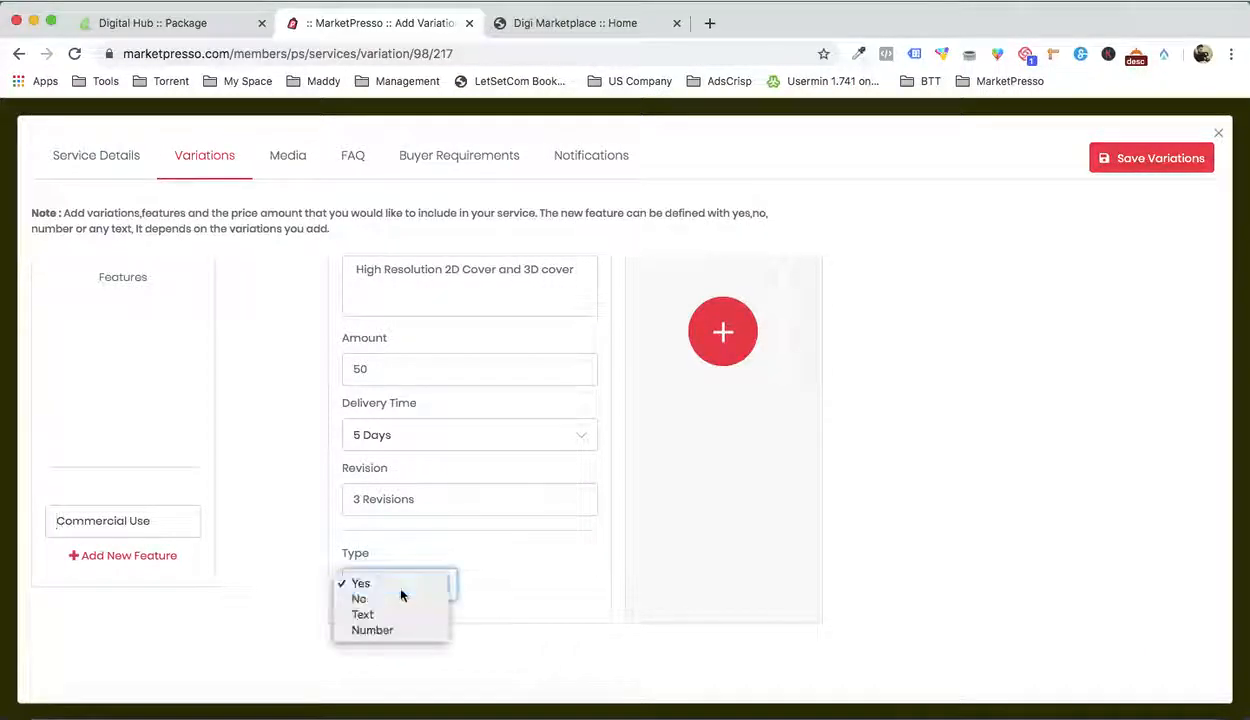
click(396, 584)
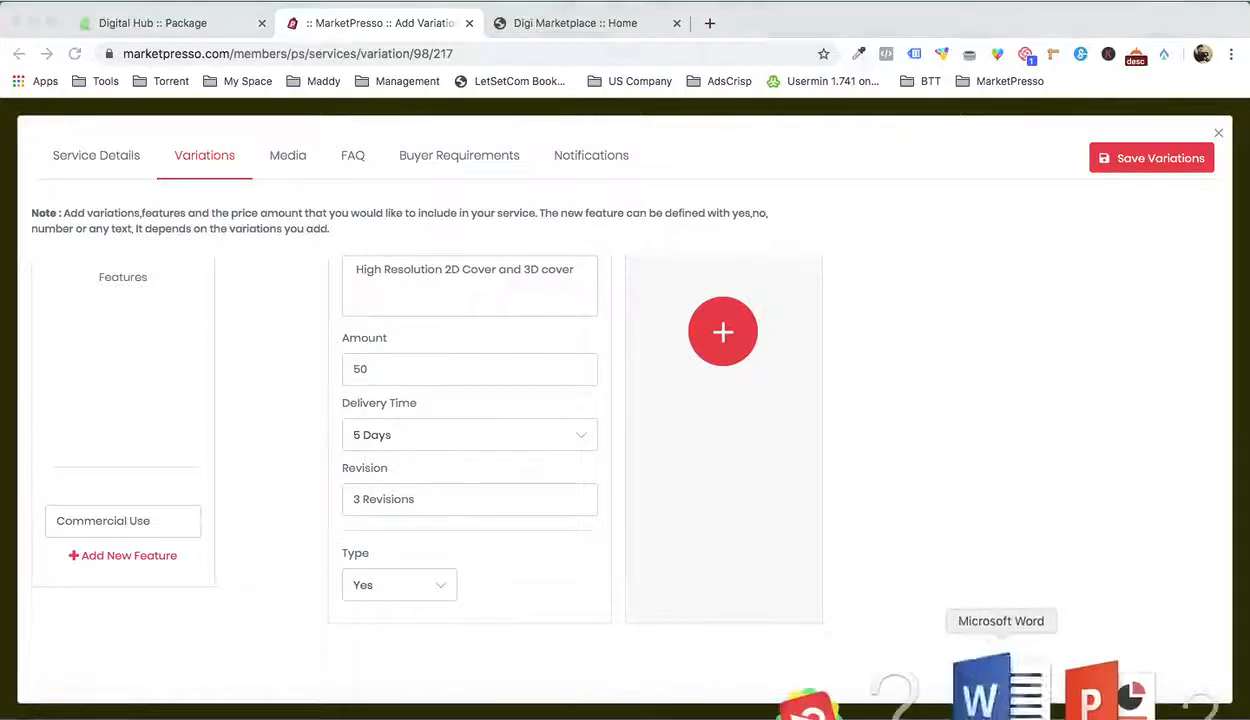
Add a second feature below the first one and fill it with Commercial Use
click(997, 690)
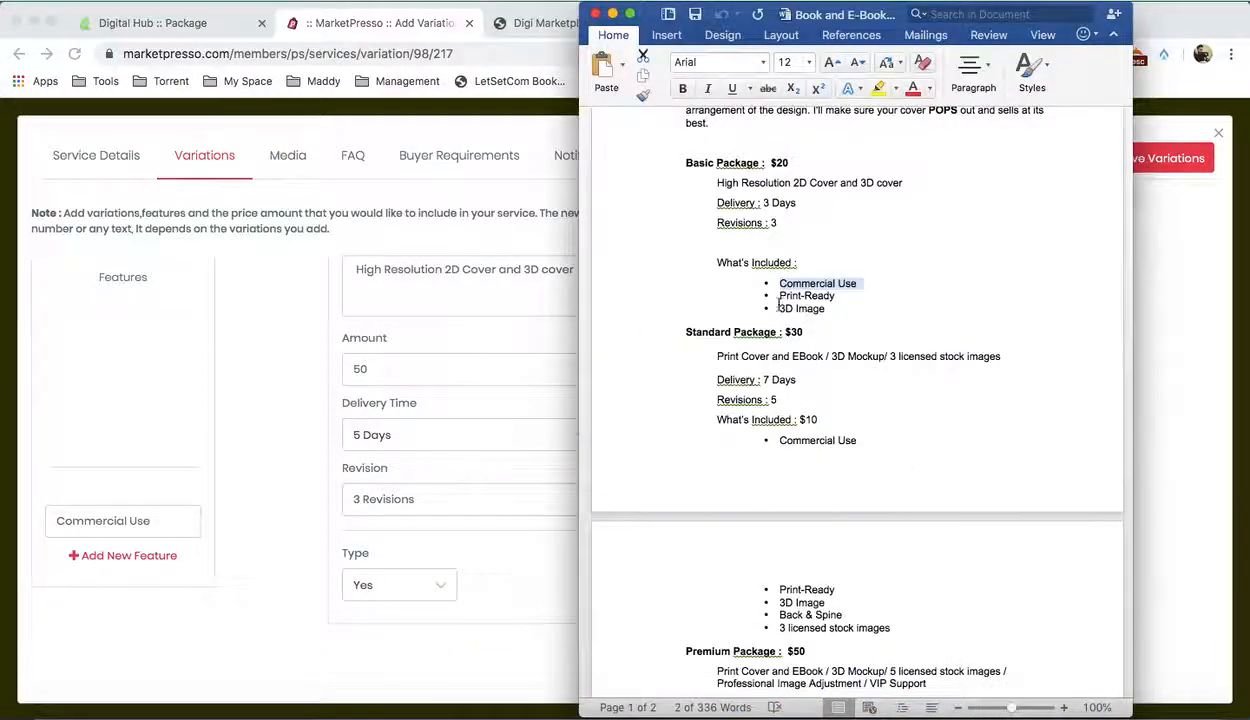
drag(779, 308, 820, 308)
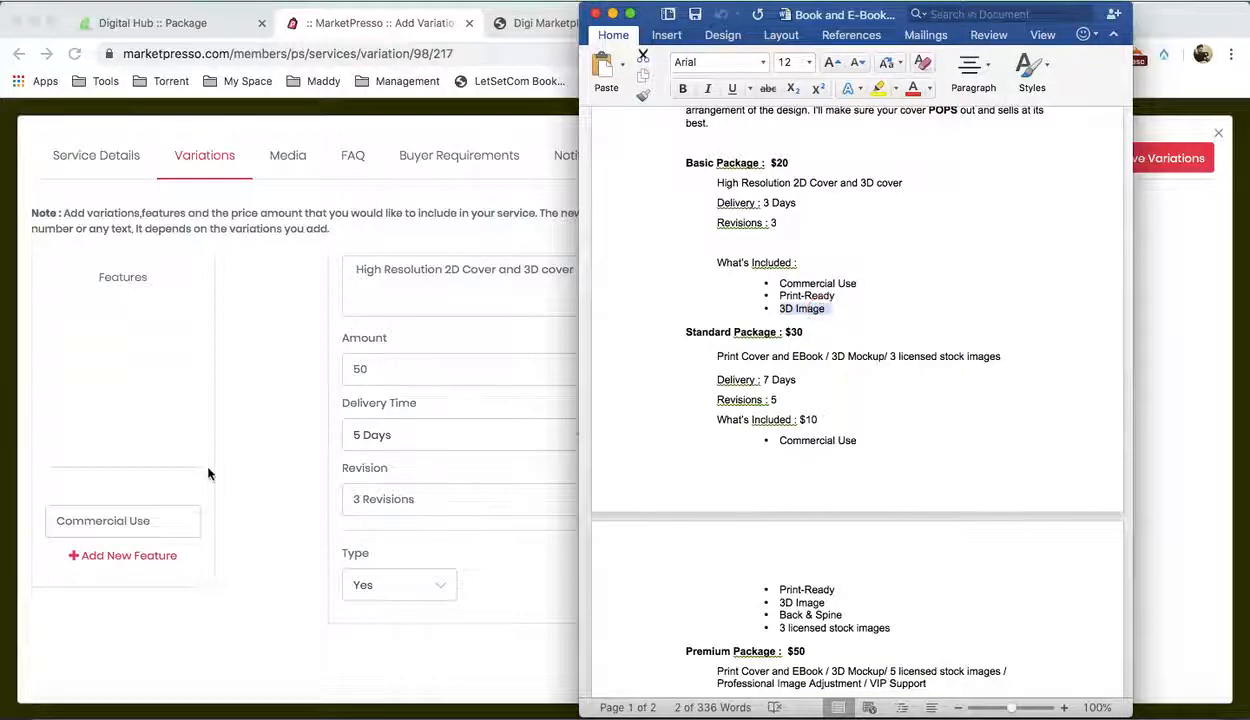
click(208, 474)
click(140, 555)
key(super+v)
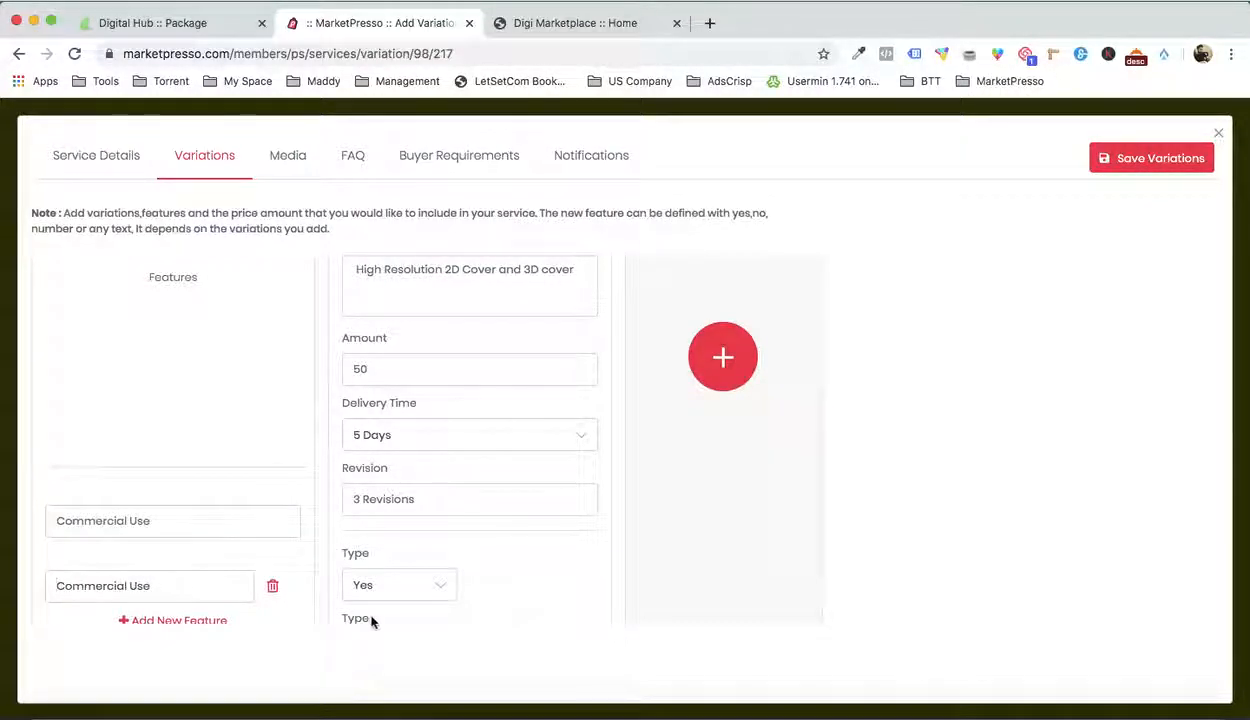
scroll(330, 525, down, 2)
Add a second variation beside Basic and title it Standard
scroll(547, 530, up, 5)
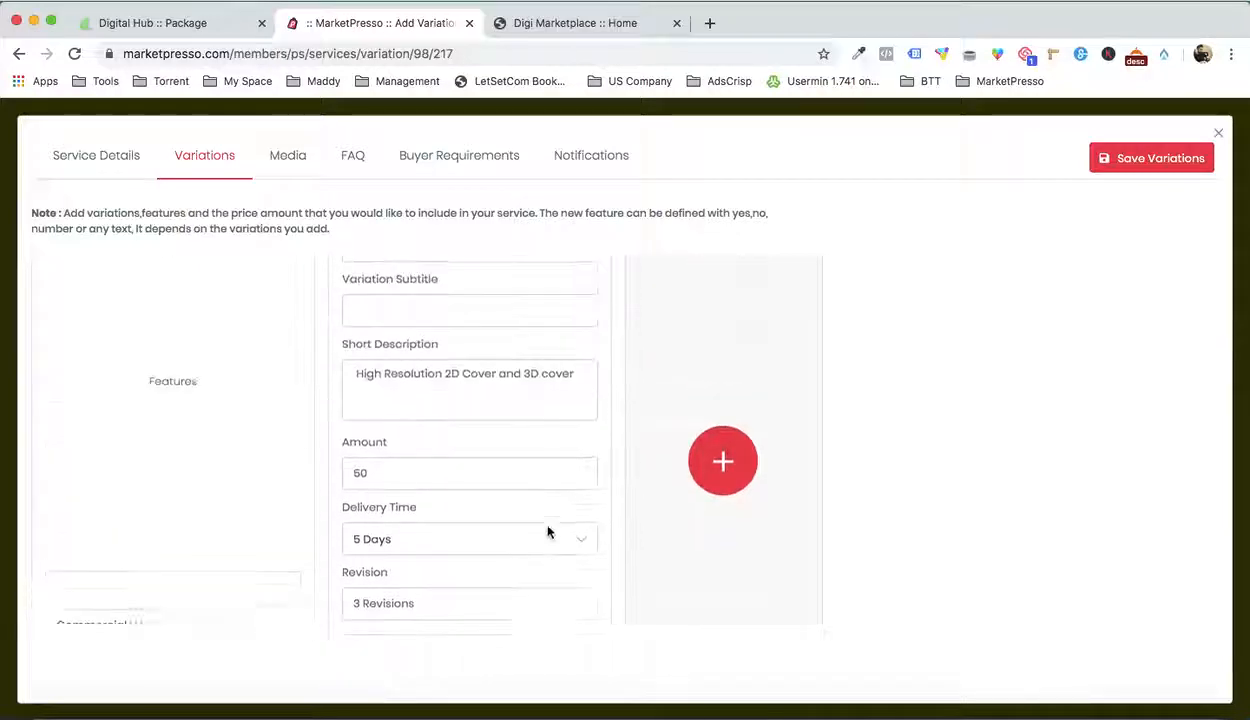
click(750, 532)
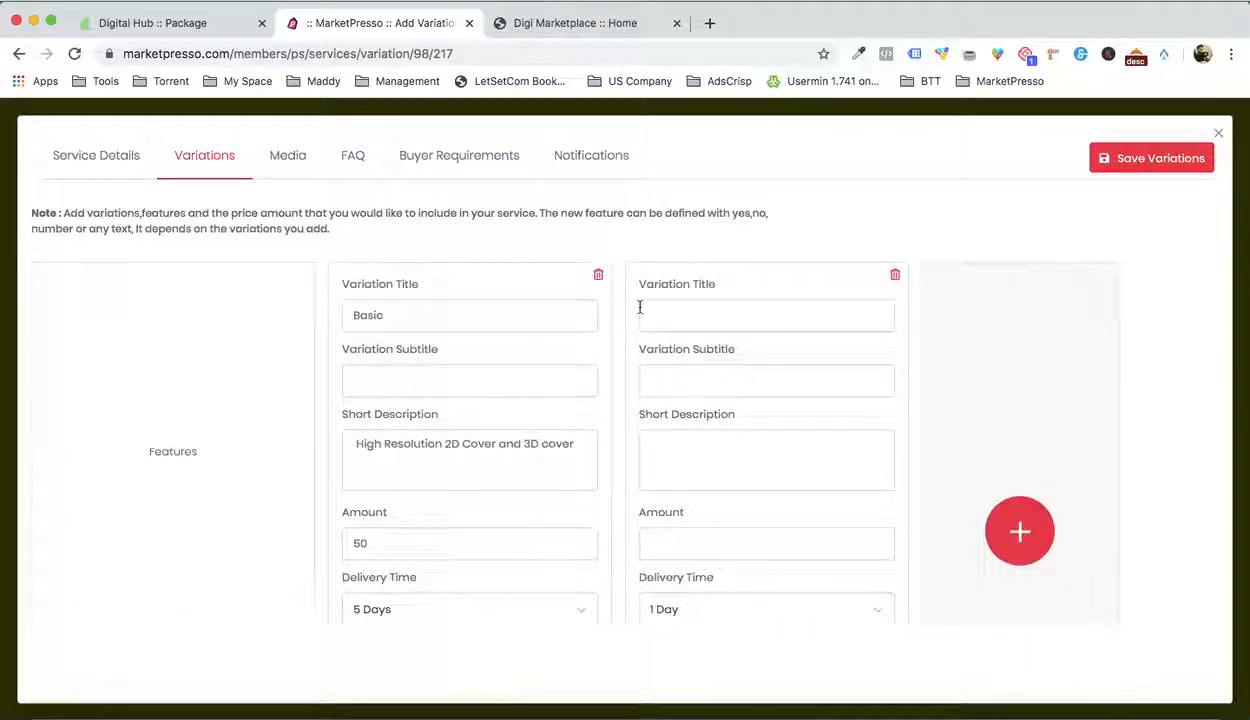
text(Star)
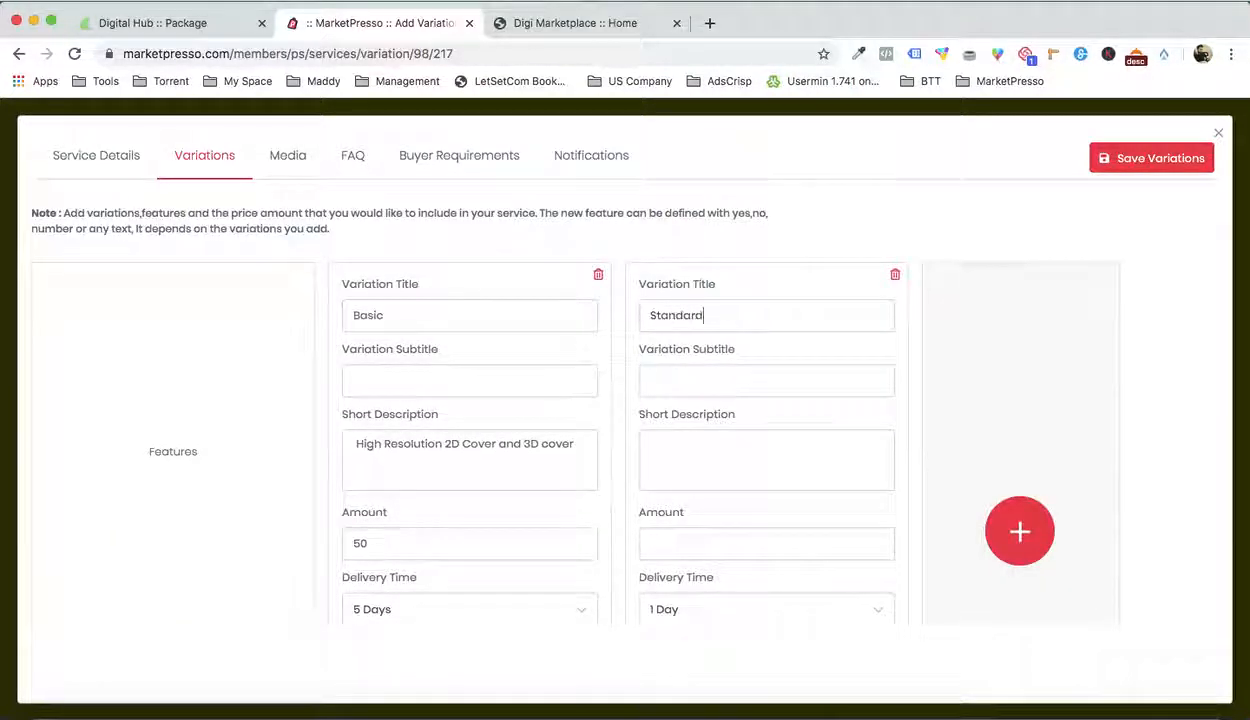
Add a third variation beside Standard and title it Premium
click(1018, 532)
click(954, 312)
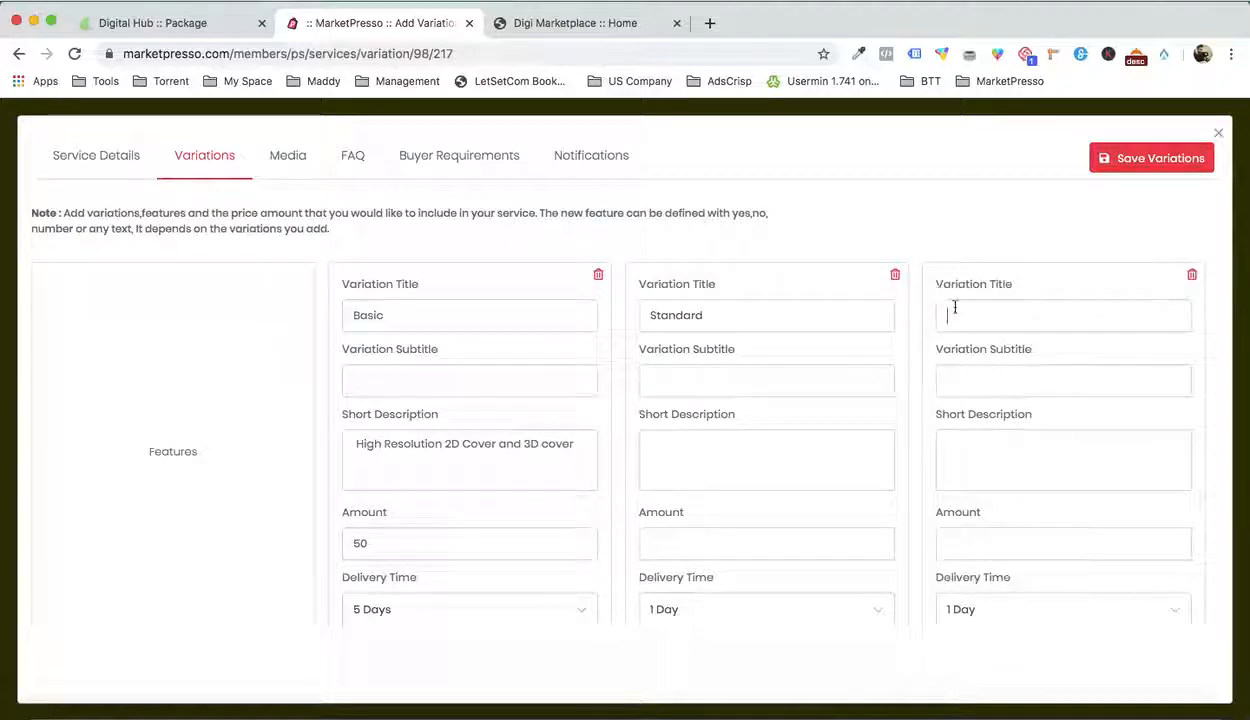
text(Premo)
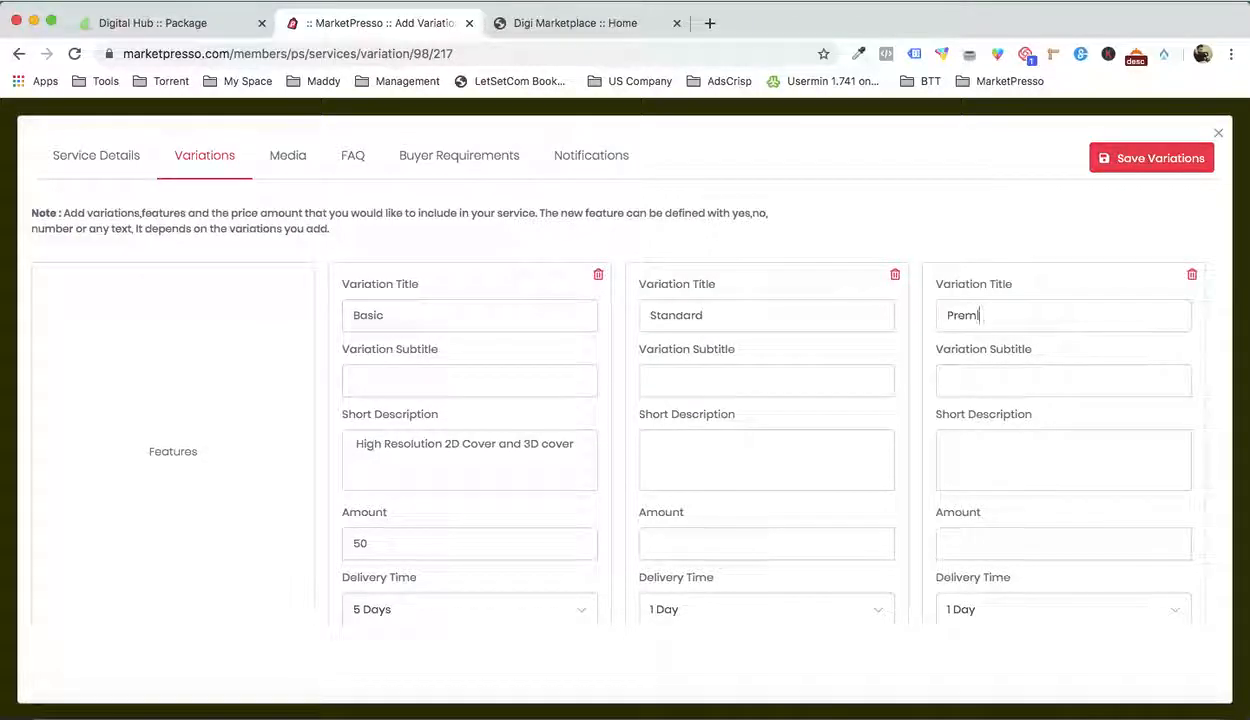
text(um)
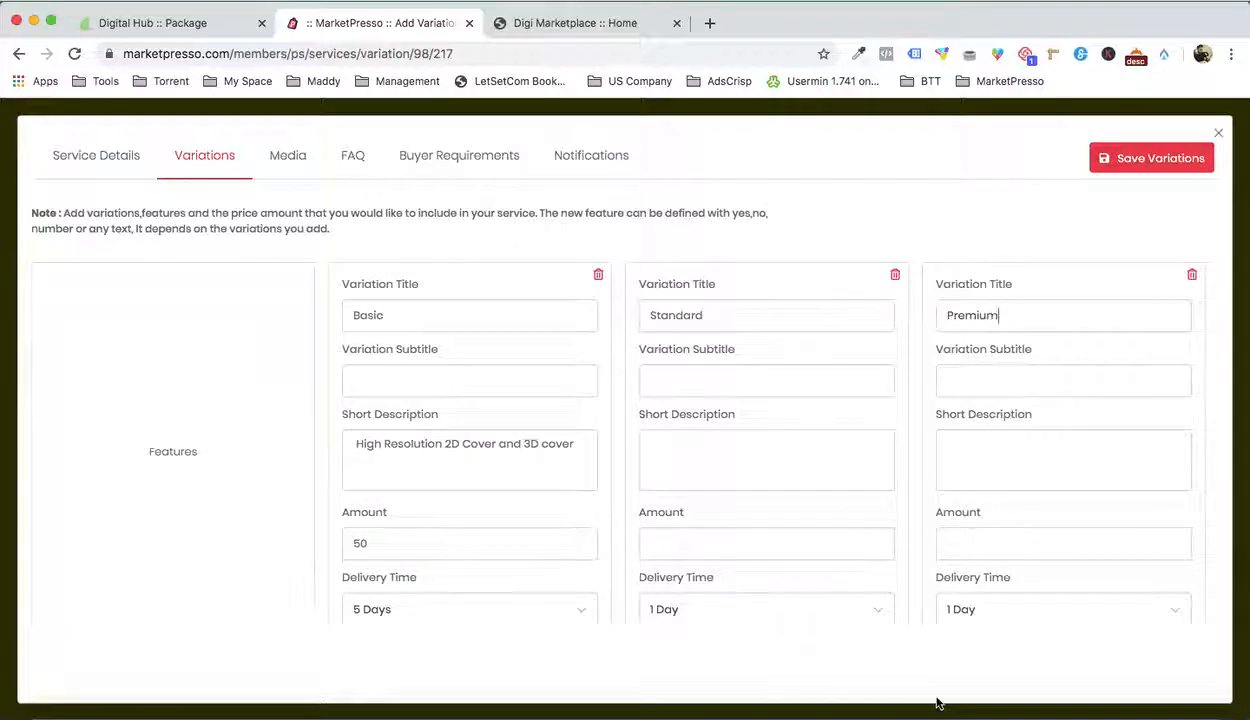
Set the Standard variation's amount to 100 and the Premium variation's amount to 150
scroll(781, 502, down, 1)
click(715, 484)
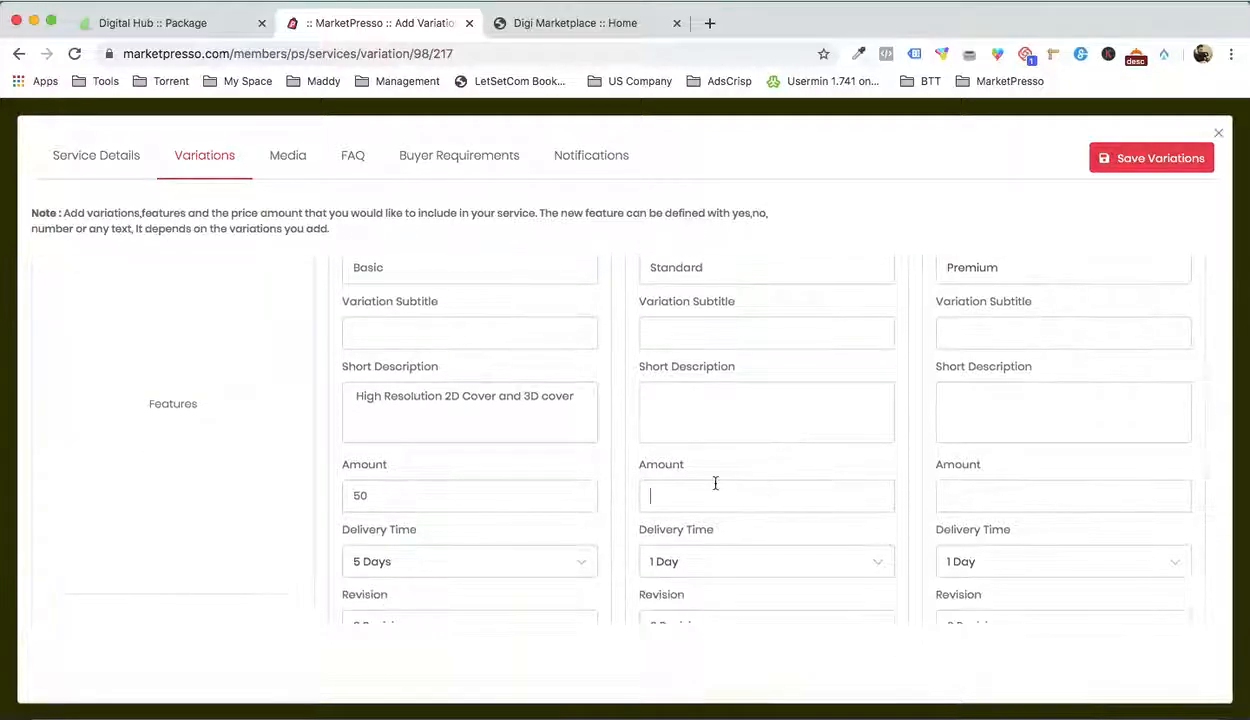
text(100)
key(Tab)
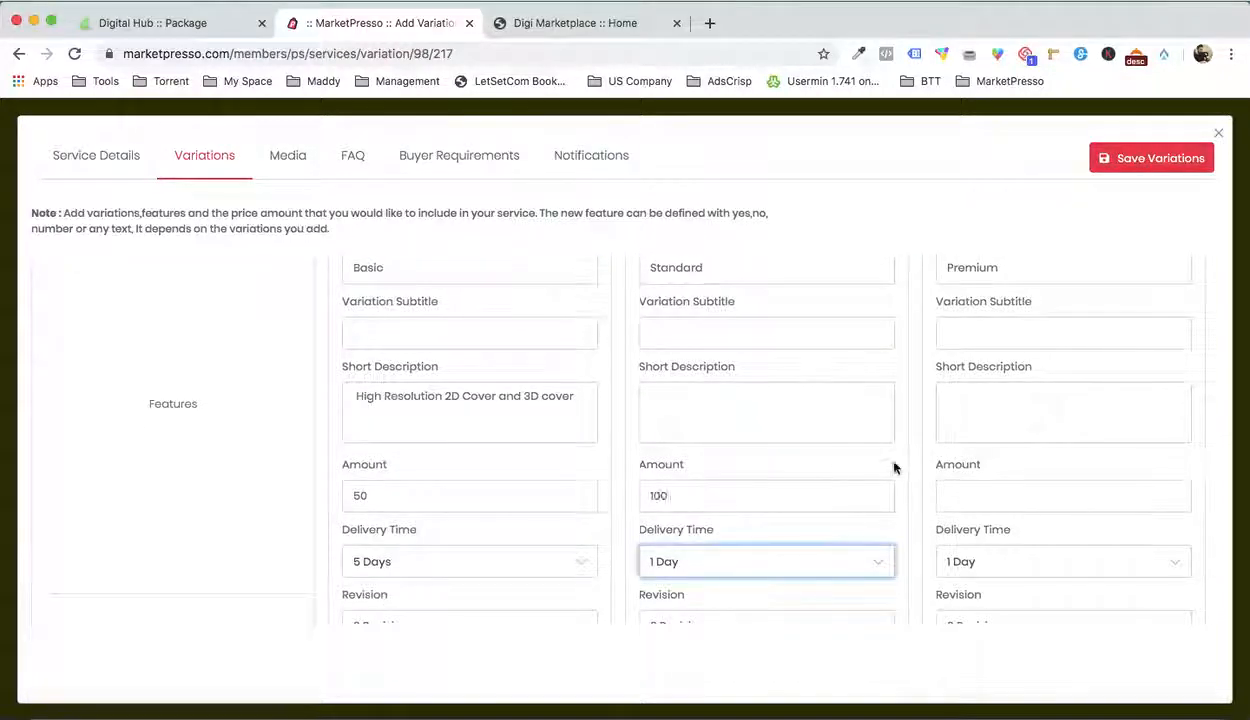
click(941, 489)
text(150)
Set the delivery time to 4 Days for the Standard variation and 2 Days for the Premium variation
click(823, 571)
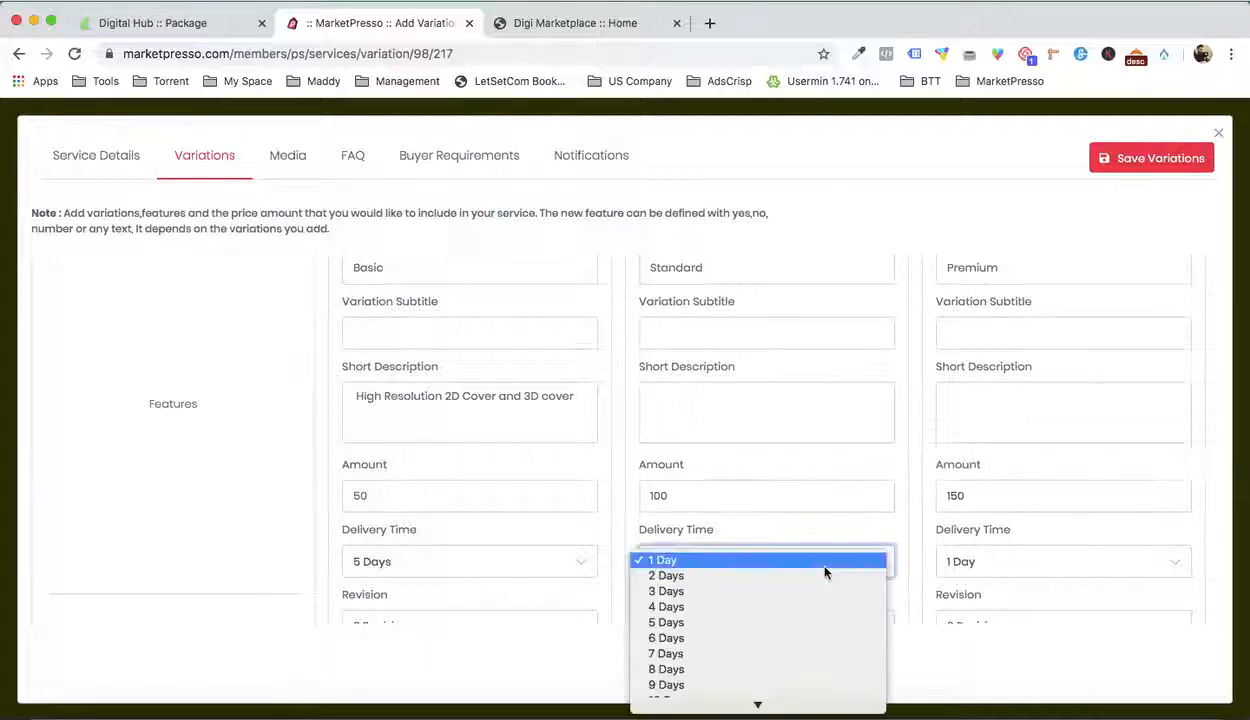
click(783, 606)
click(968, 561)
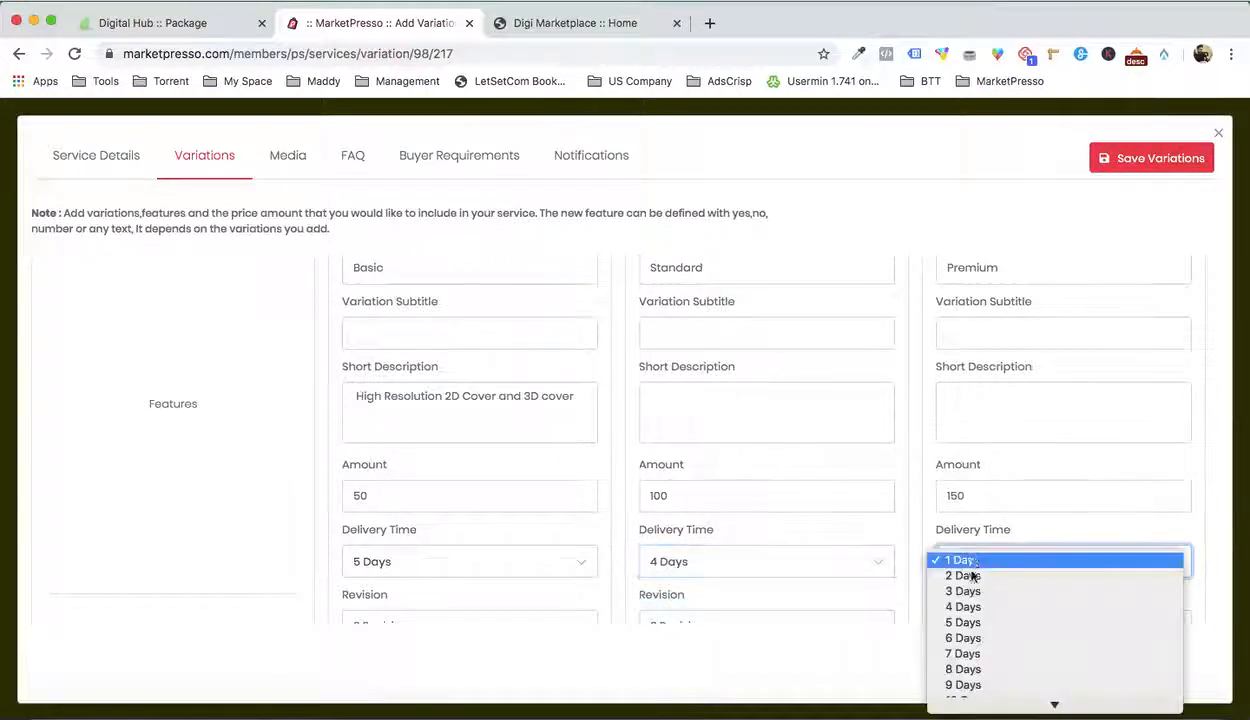
click(987, 578)
Change the revision text to 5 Revisions for both the Standard and Premium variations
scroll(904, 480, down, 3)
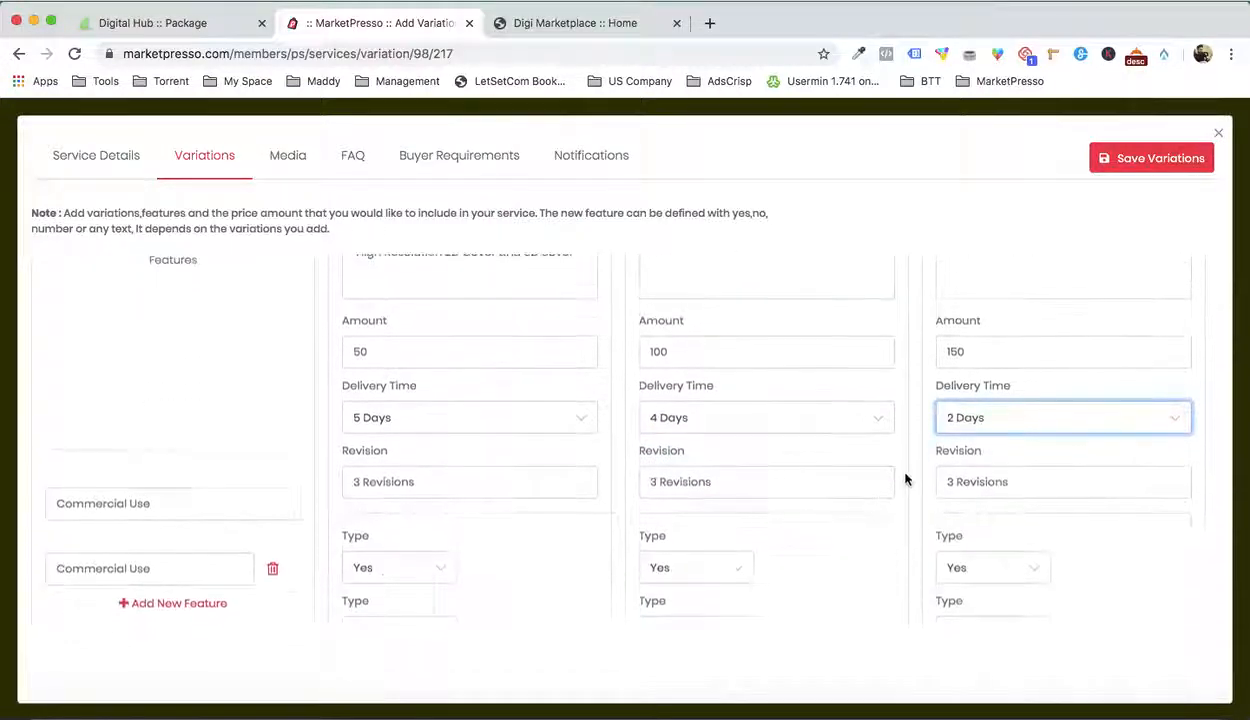
triple_click(478, 484)
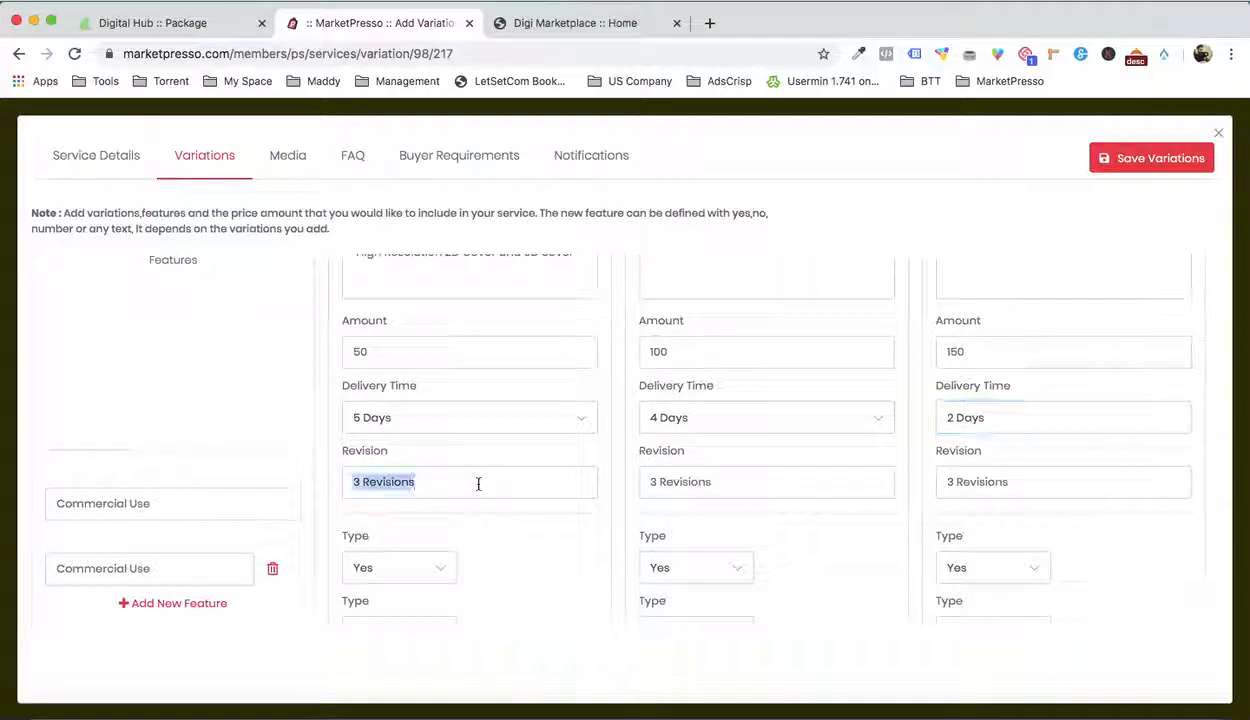
click(697, 490)
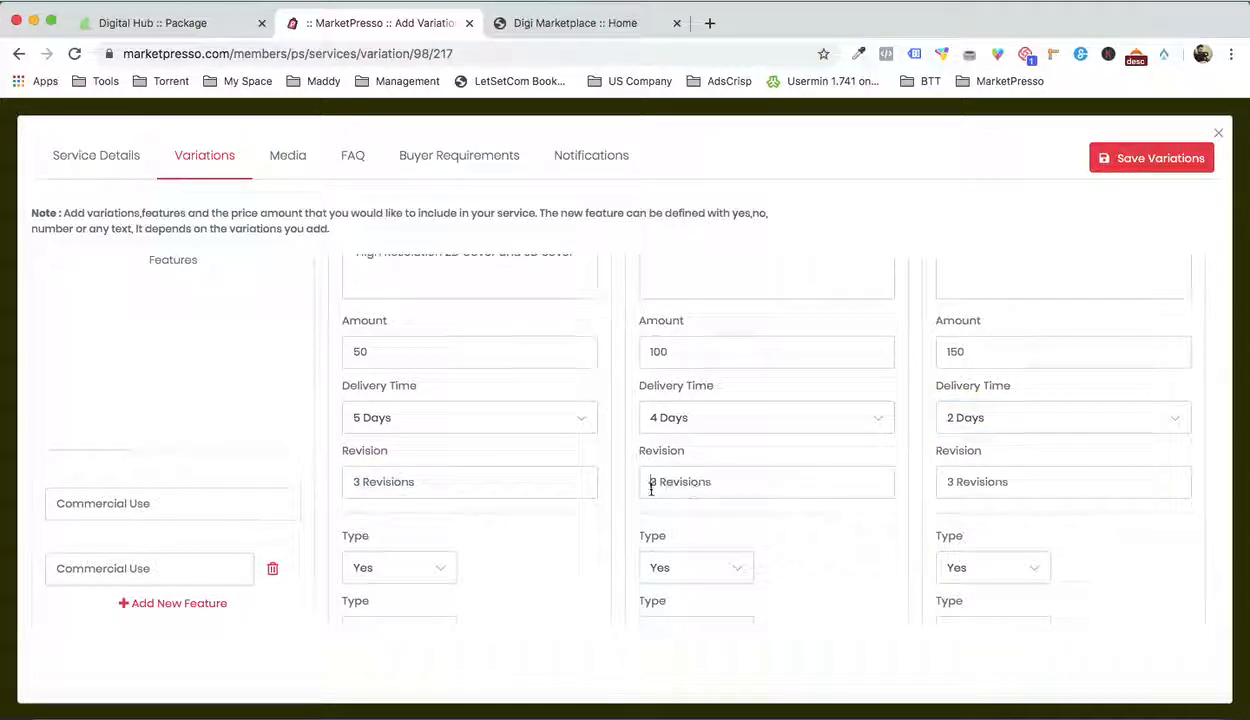
click(651, 484)
key(BackSpace)
text(5)
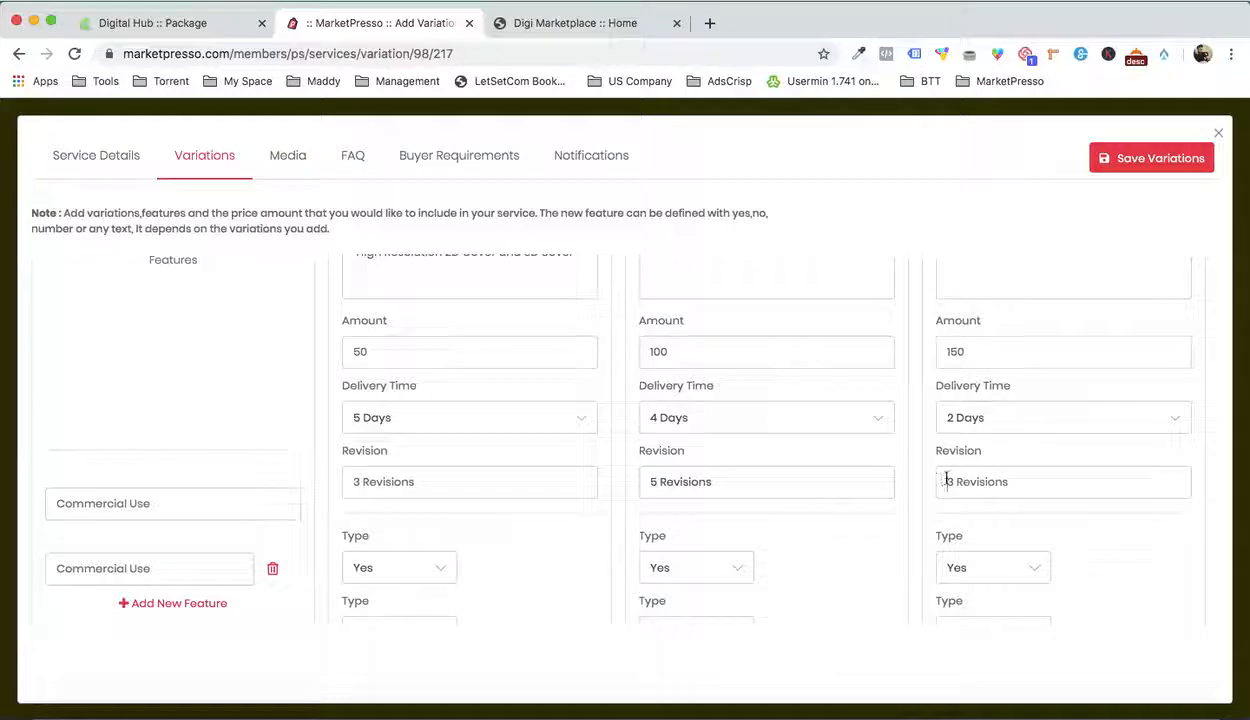
click(952, 481)
key(BackSpace)
text(5)
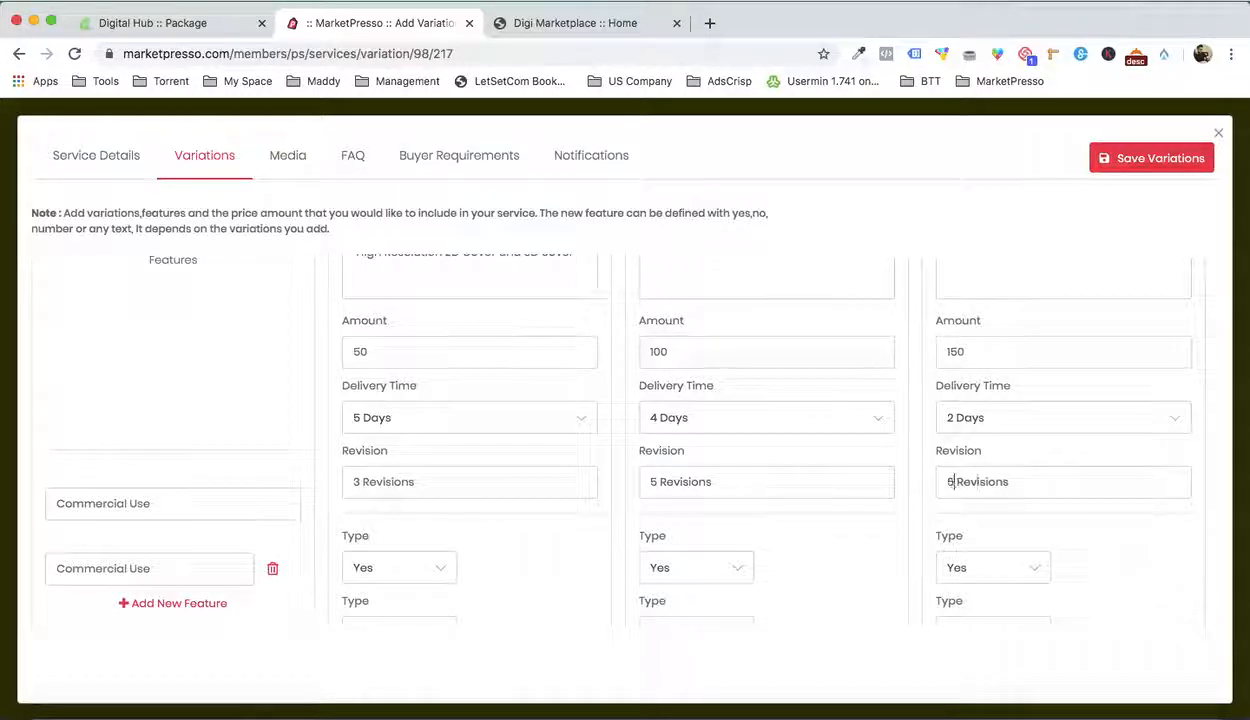
Copy Back & Spine from the Word document's Standard Package list into a new third feature in the service variations
scroll(954, 480, down, 1)
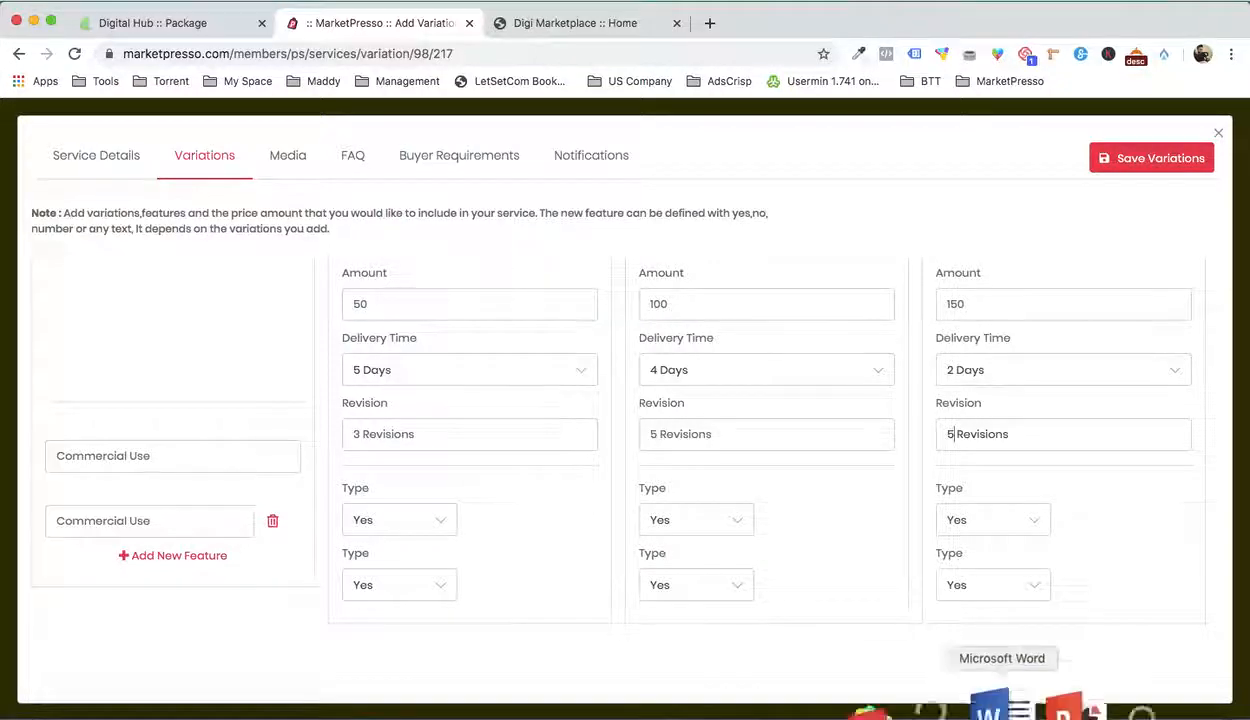
click(1000, 700)
scroll(968, 462, down, 3)
scroll(968, 462, down, 1)
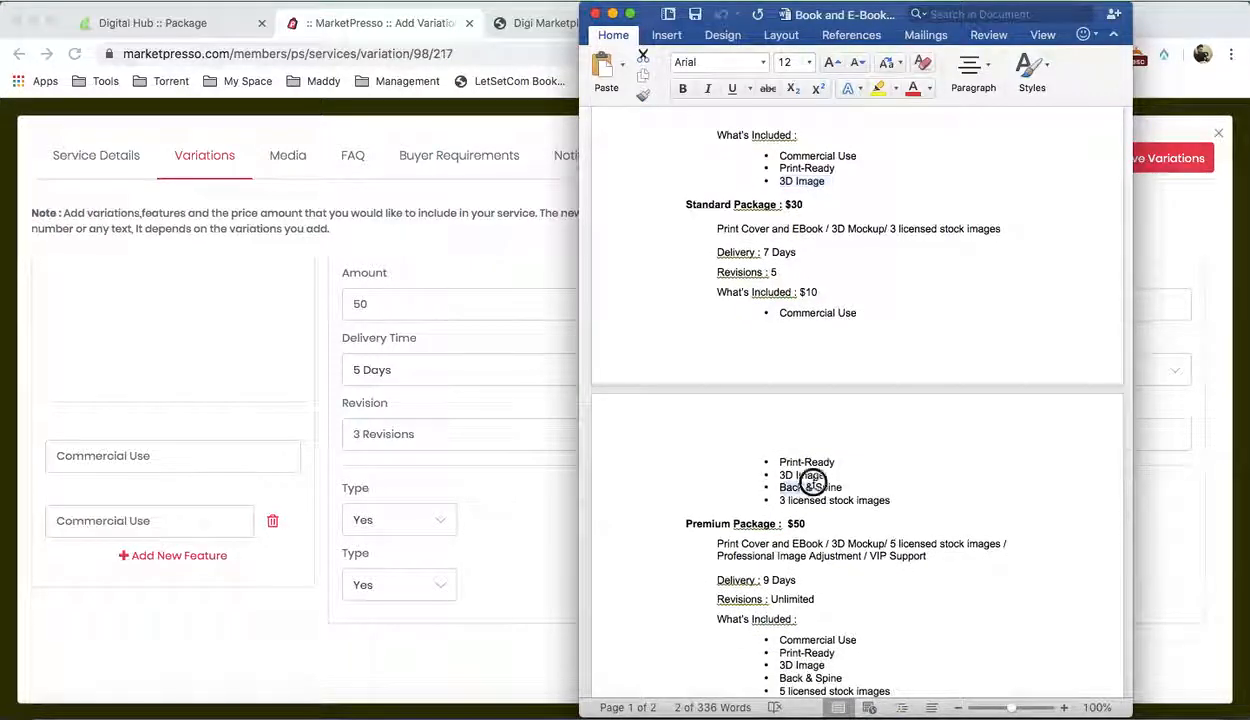
drag(840, 487, 776, 490)
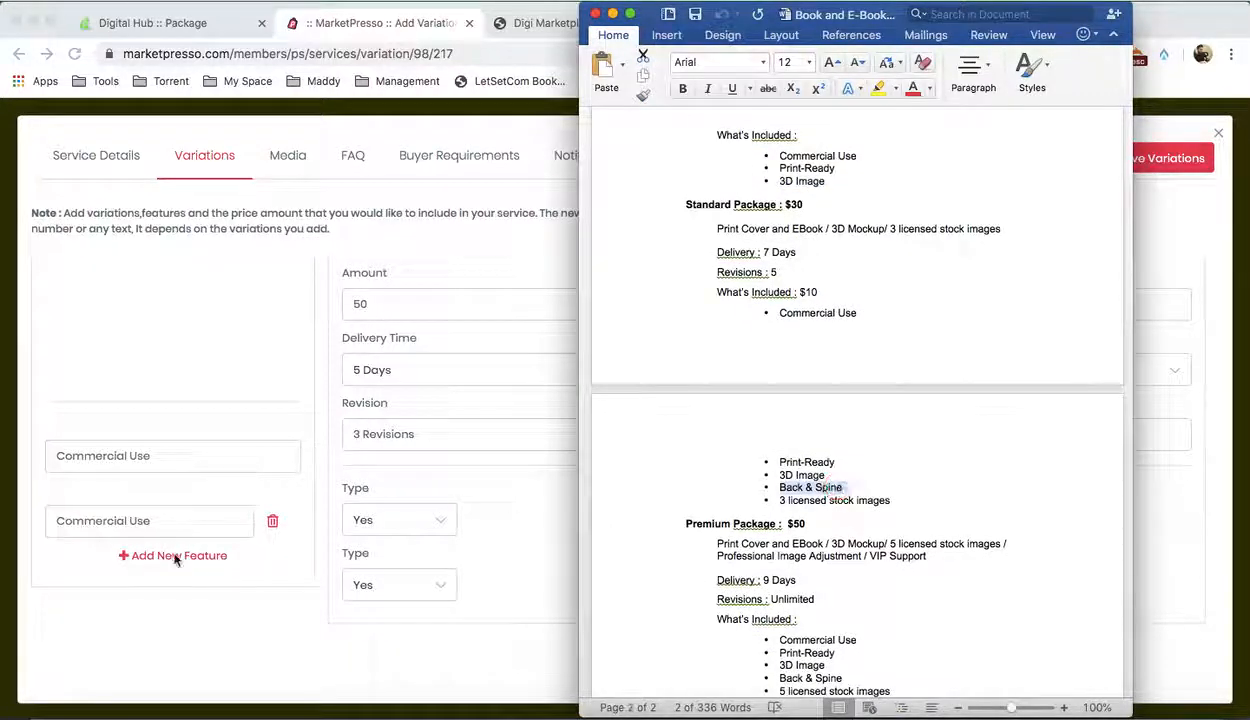
click(170, 556)
click(162, 556)
click(152, 576)
text(• Back & Spine)
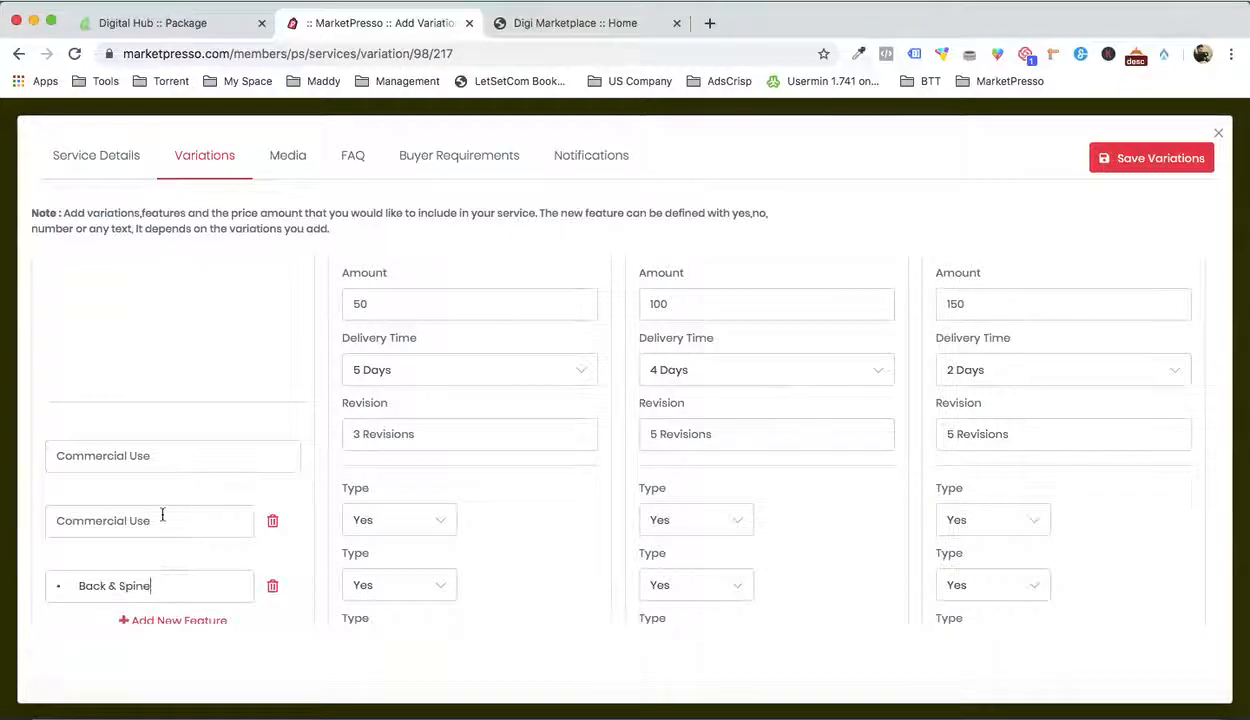
Remove the bullet before Back & Spine and set that feature's type to No for the Basic variation
scroll(150, 515, down, 1)
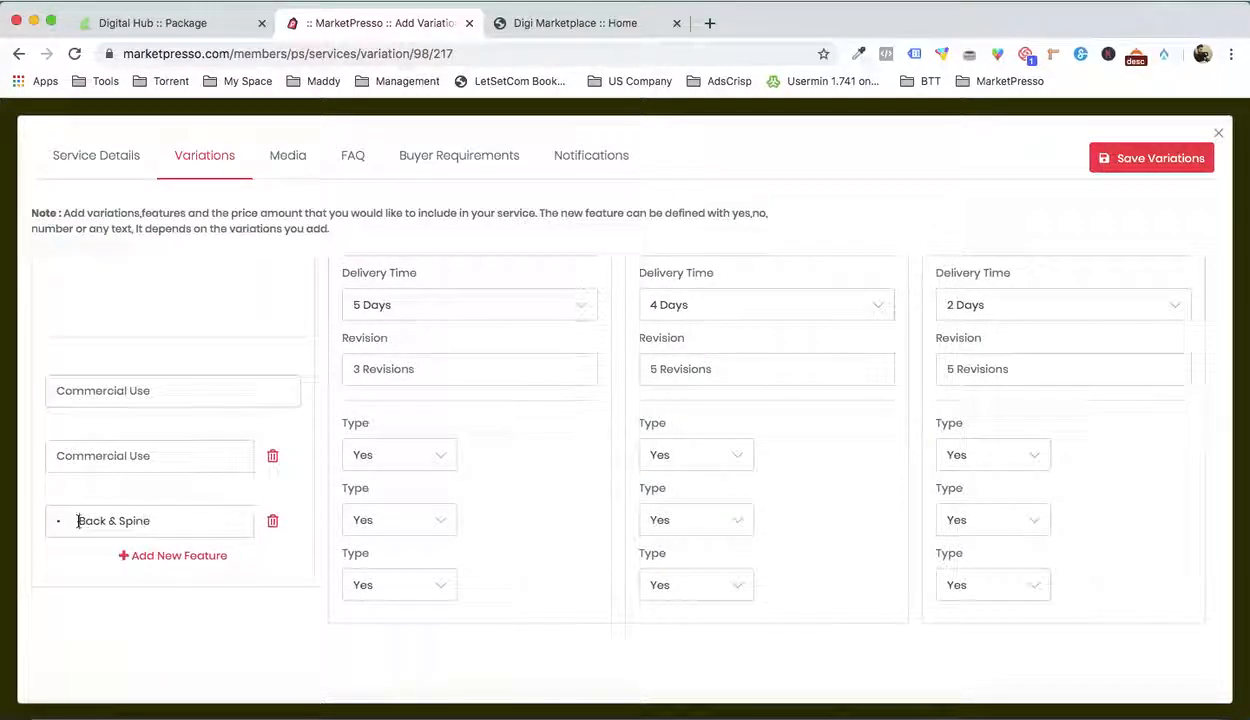
drag(77, 520, 55, 520)
key(BackSpace)
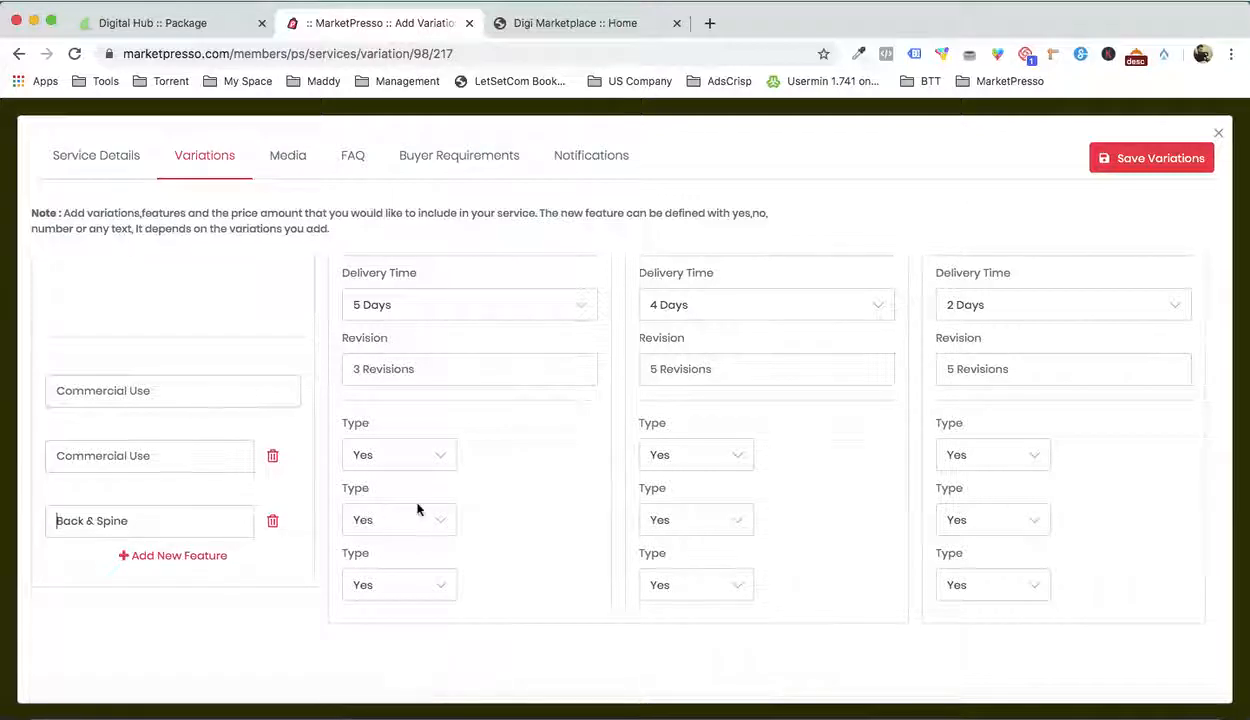
click(414, 583)
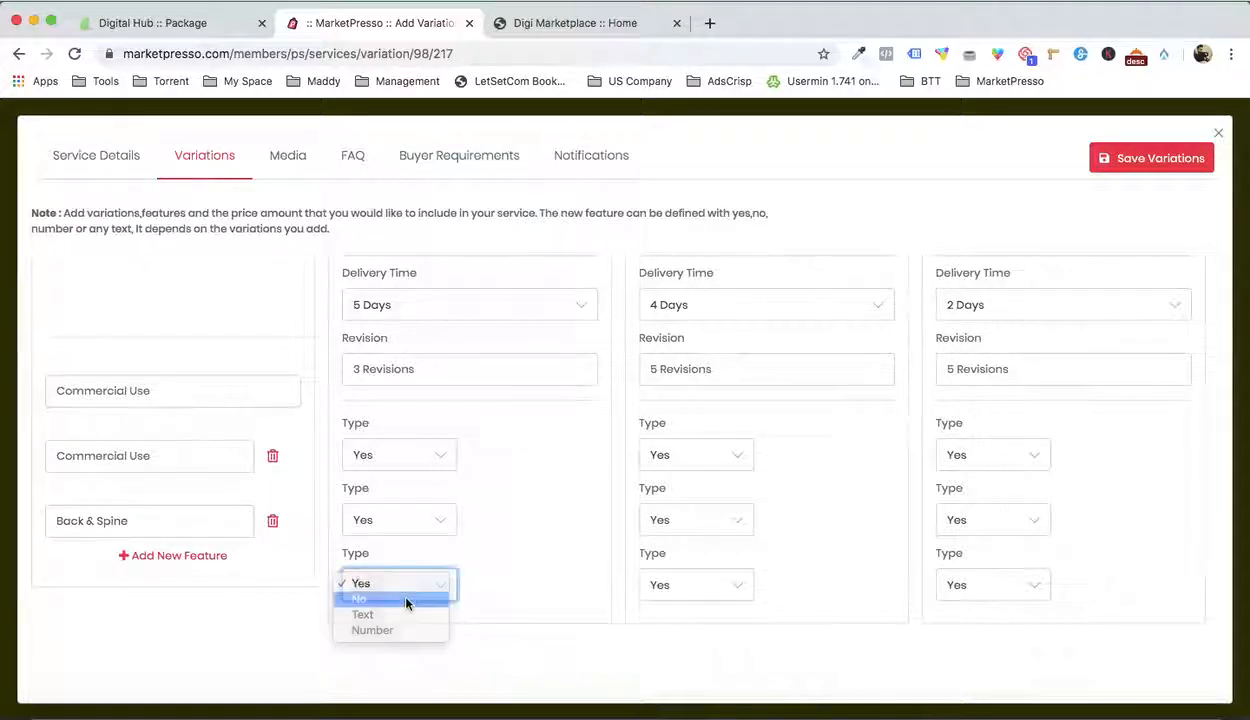
click(406, 600)
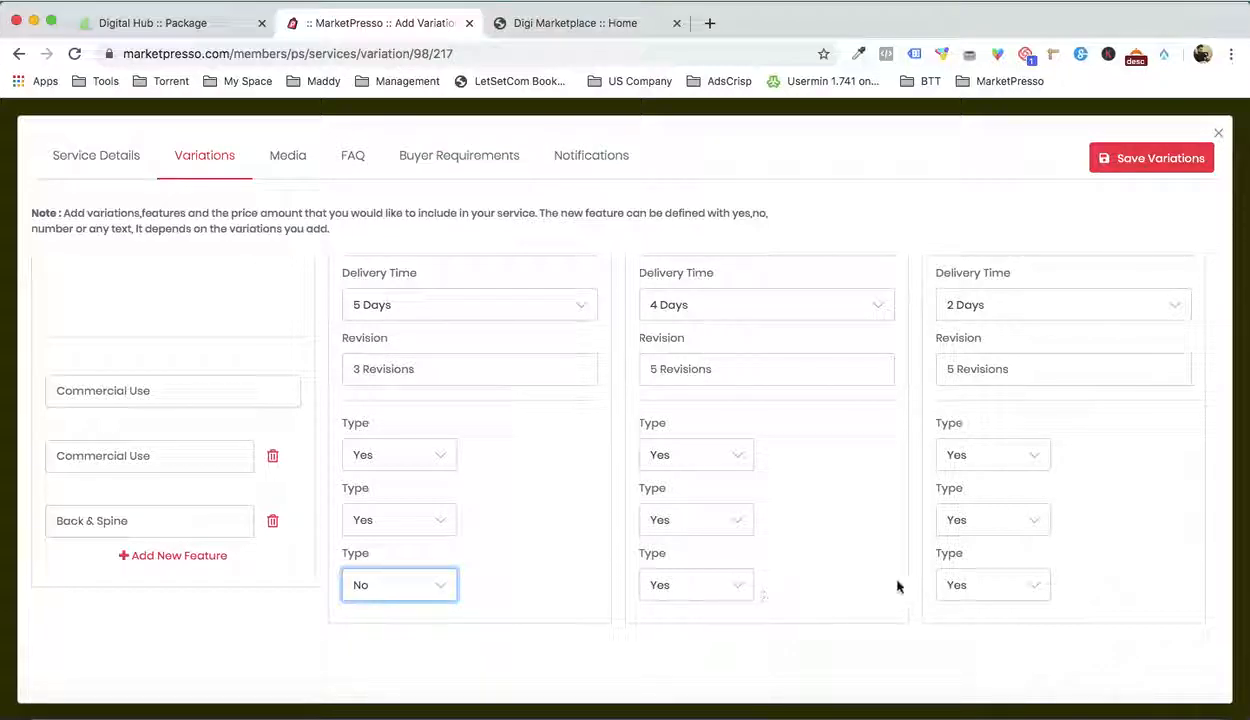
Add a fourth feature and fill it with 3 licensed stock images from the Word document, without its bullet
click(173, 556)
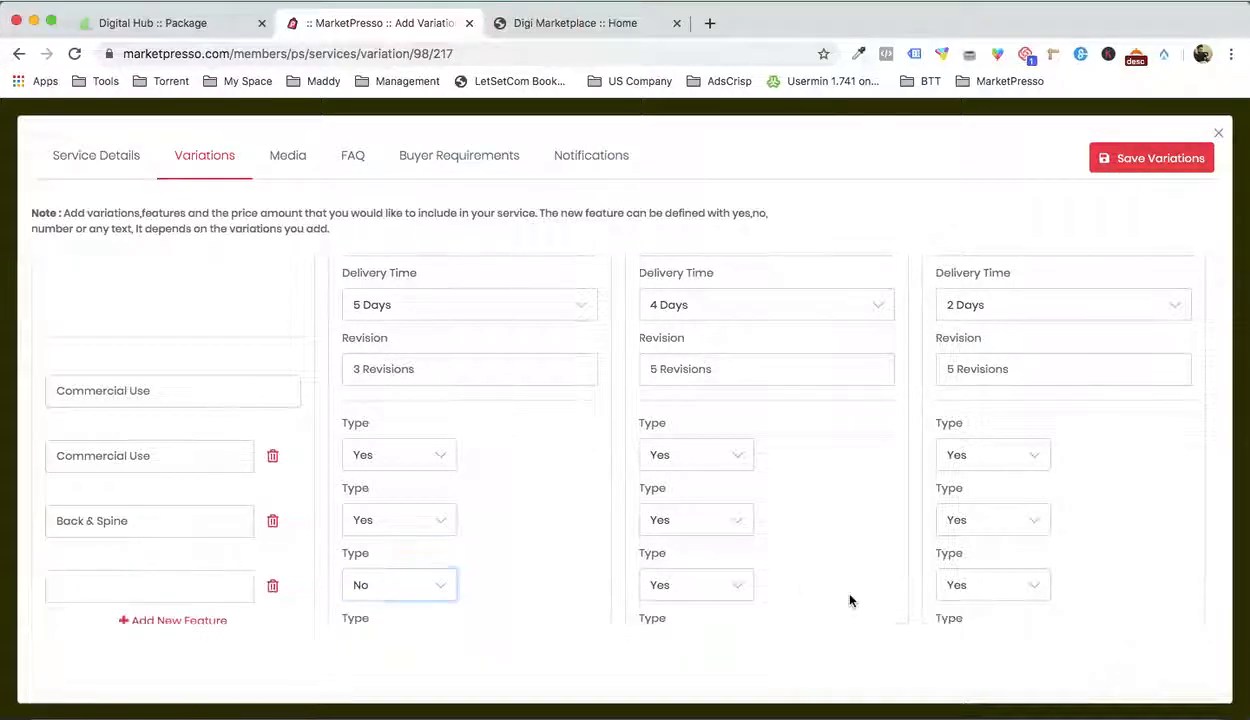
click(1022, 692)
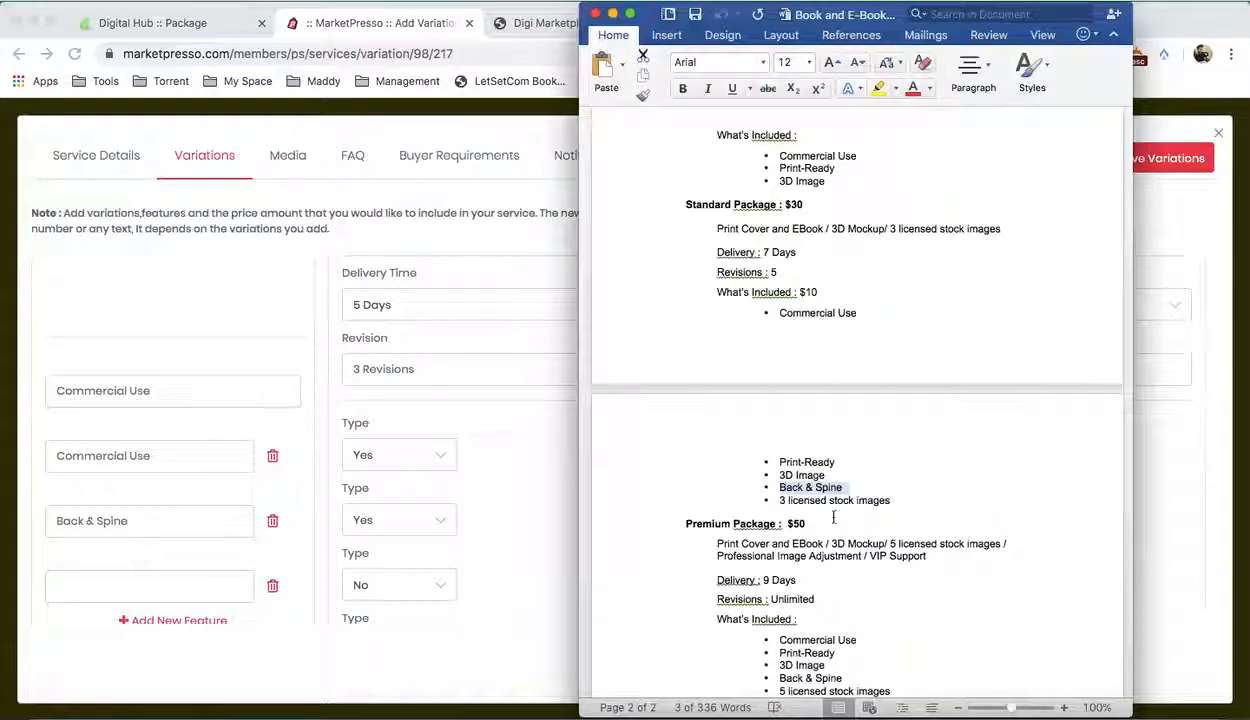
drag(779, 500, 882, 499)
click(360, 477)
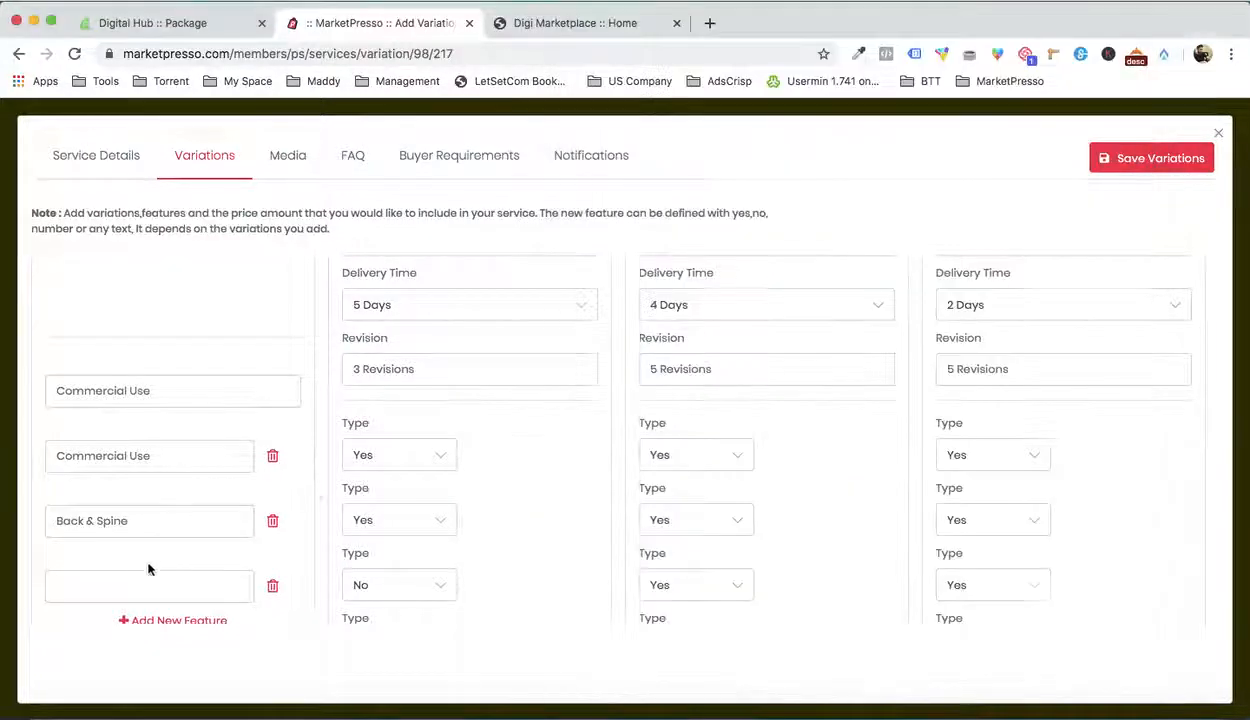
click(152, 584)
key(super+v)
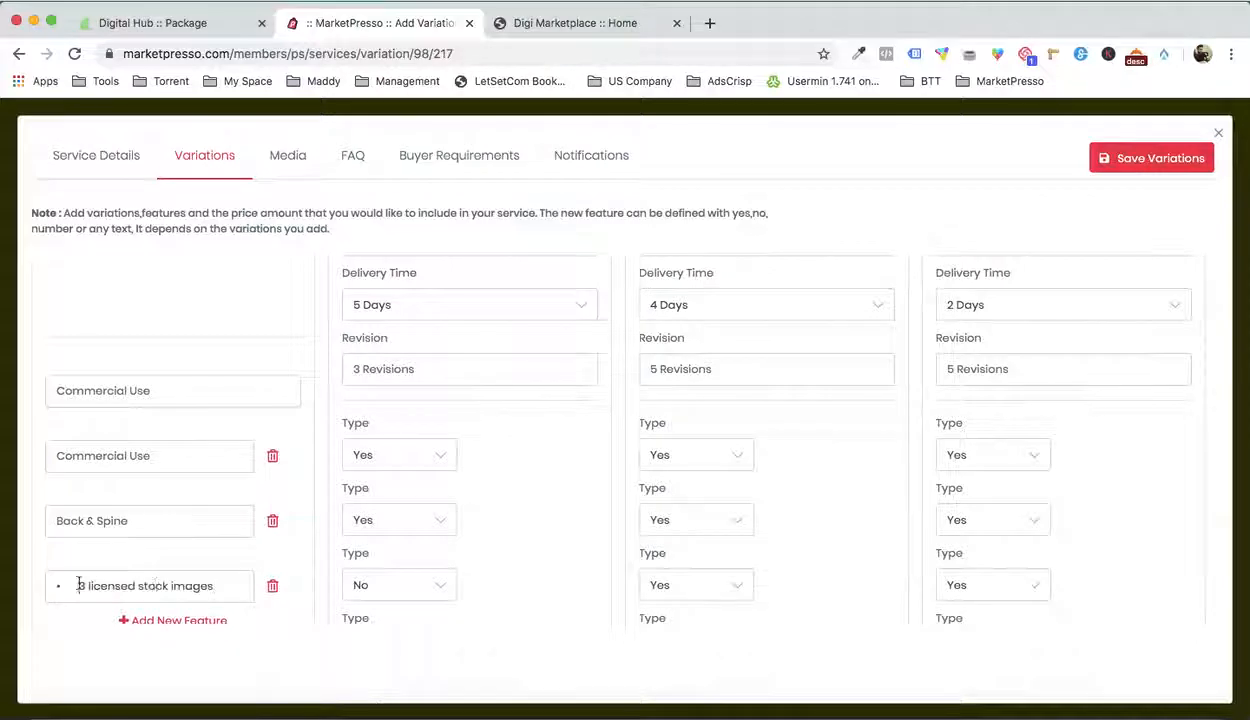
key(shift+Right)
key(shift+Right)
key(BackSpace)
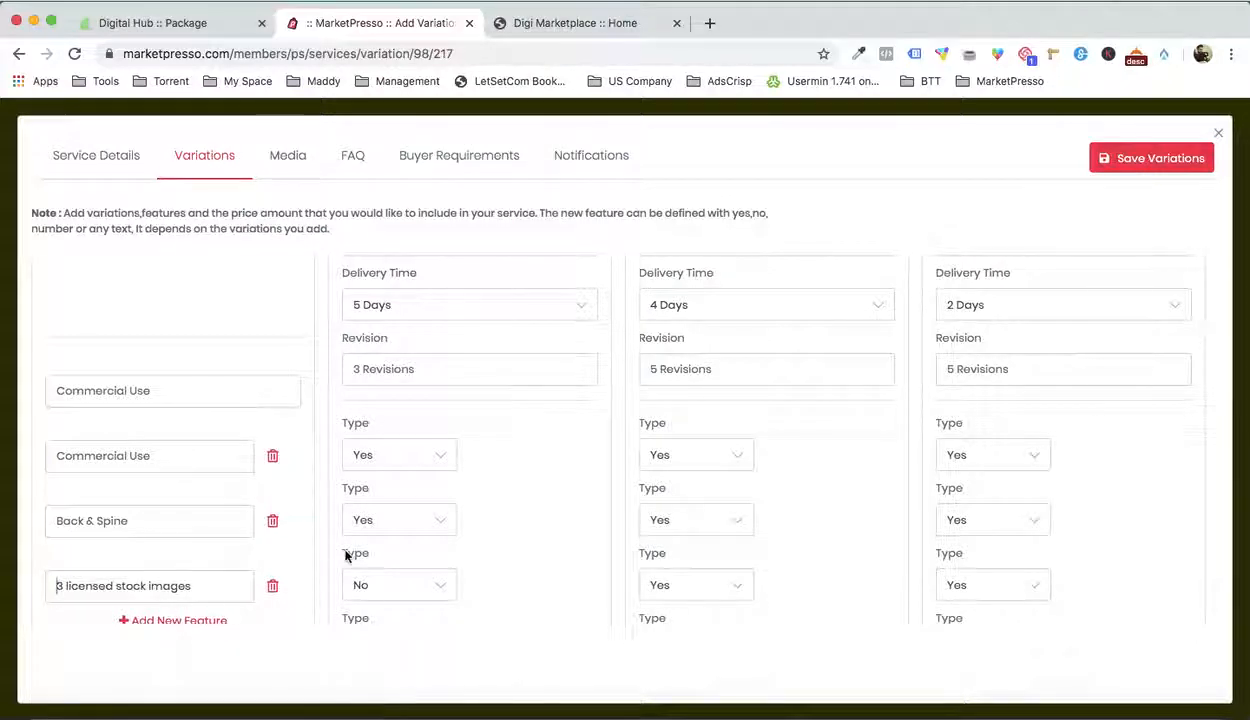
Set the 3 licensed stock images feature's type to No for the Basic and Standard variations
scroll(346, 552, down, 2)
click(413, 590)
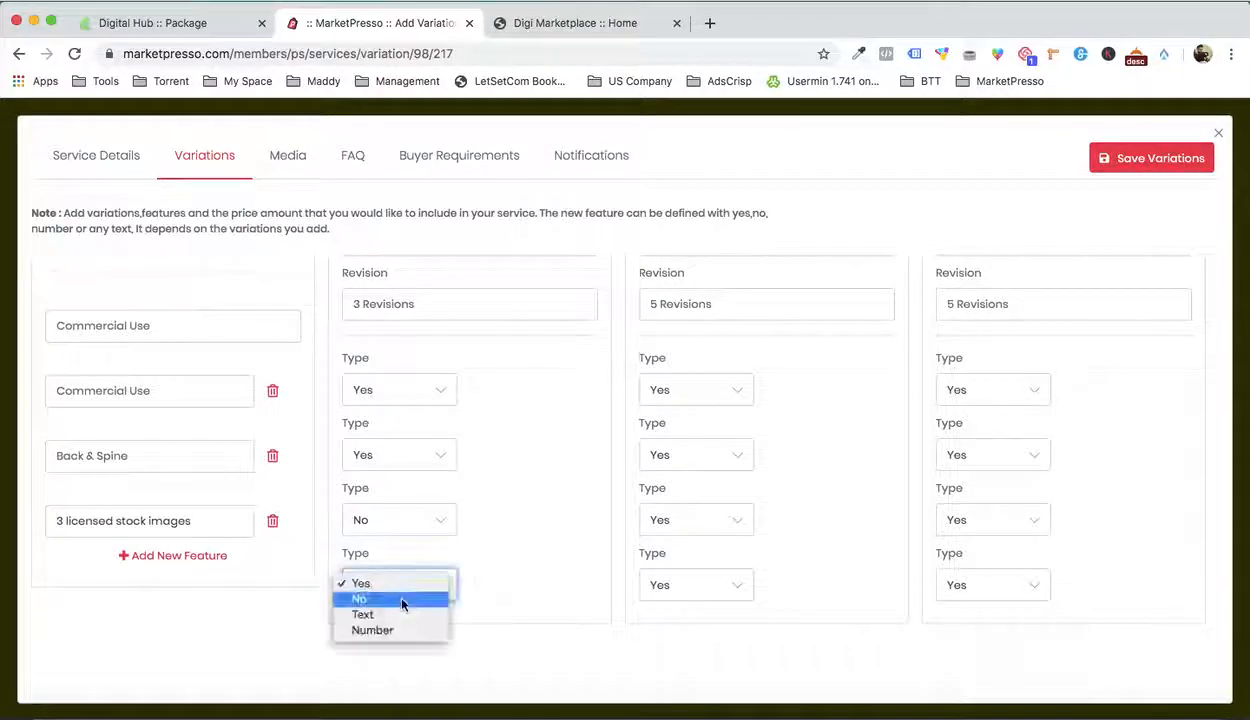
click(405, 599)
click(736, 588)
click(698, 599)
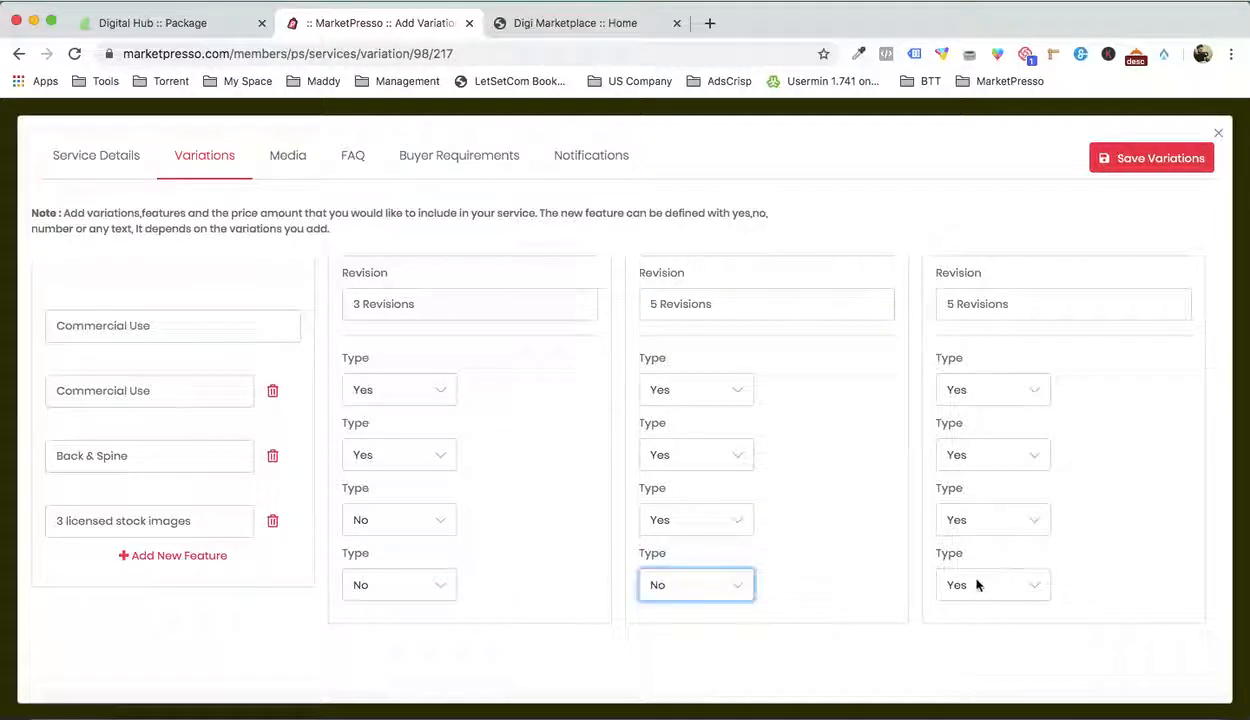
Copy the Premium Package description from the Word document into the Premium variation's short description, without stray leading or trailing whitespace
scroll(980, 545, up, 8)
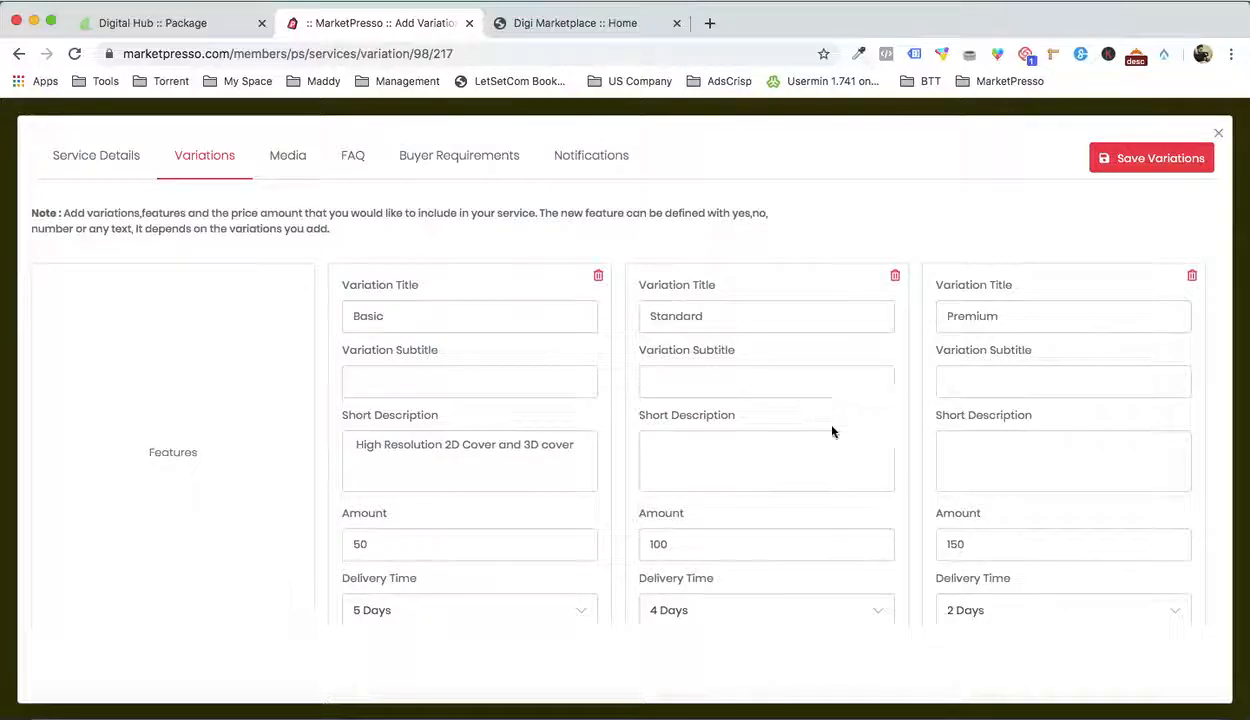
scroll(831, 432, down, 2)
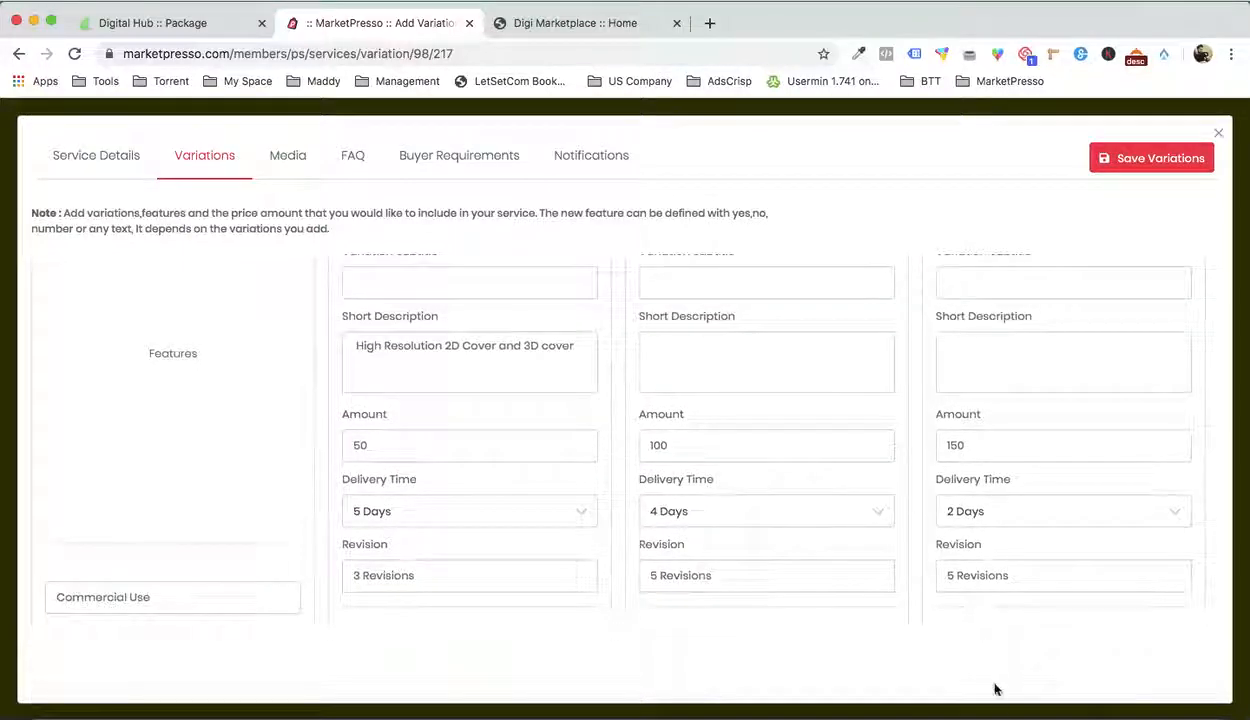
click(1024, 684)
scroll(913, 433, down, 2)
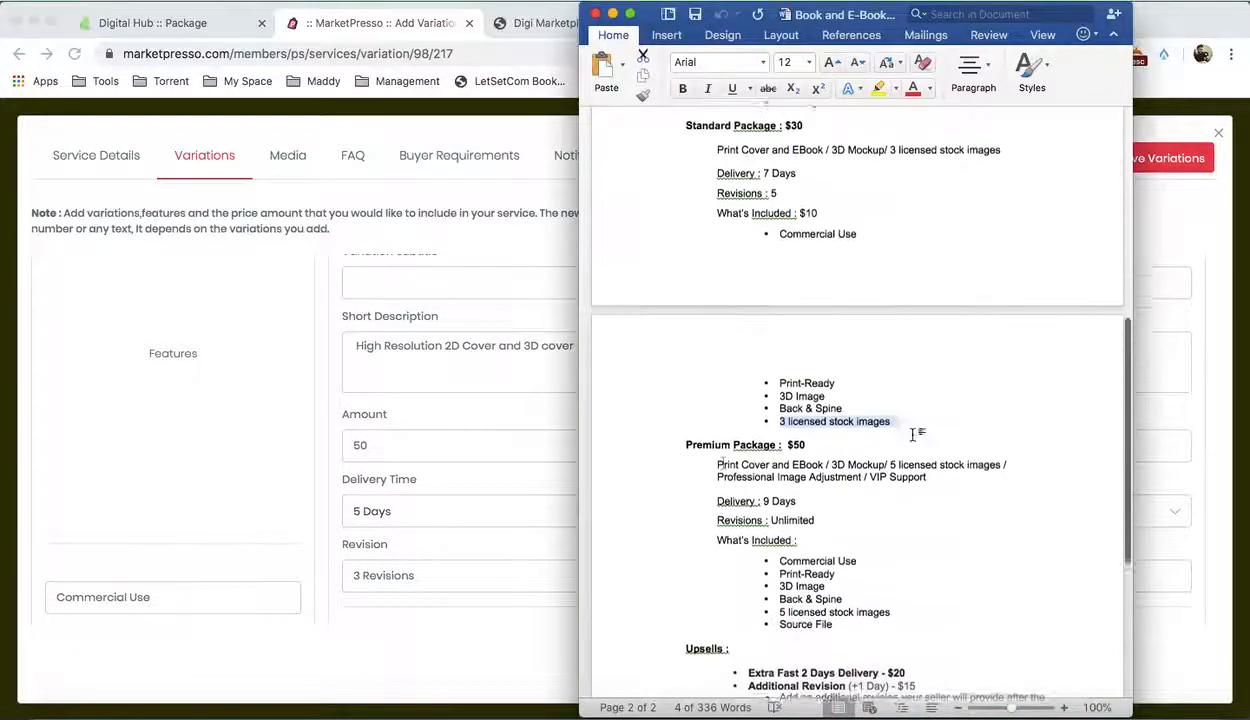
drag(717, 456, 924, 469)
key(super+c)
key(super+Tab)
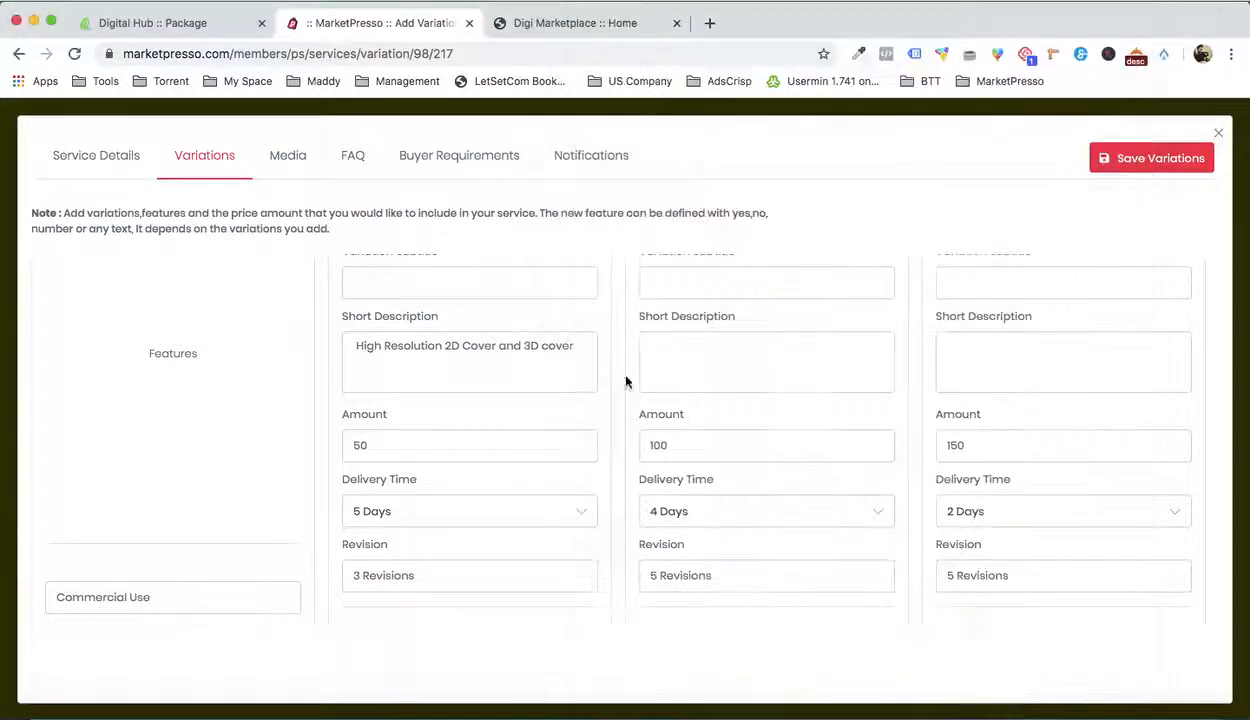
click(965, 350)
key(super+v)
key(BackSpace)
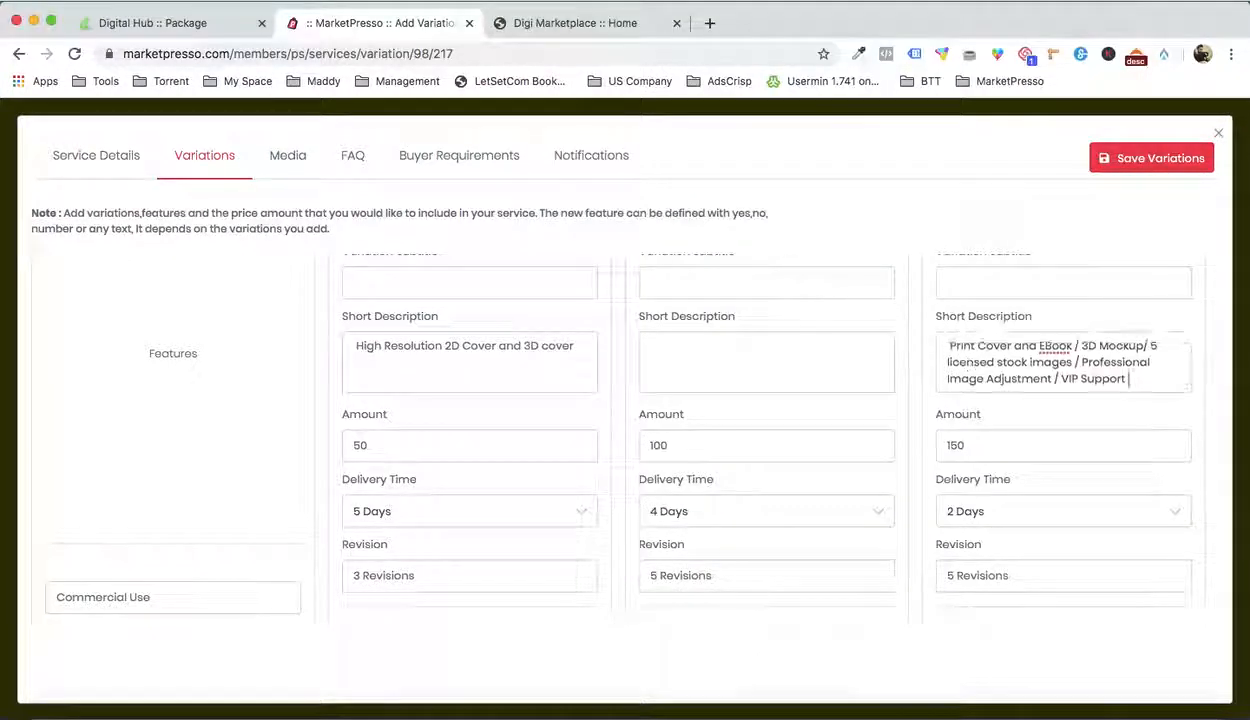
key(Delete)
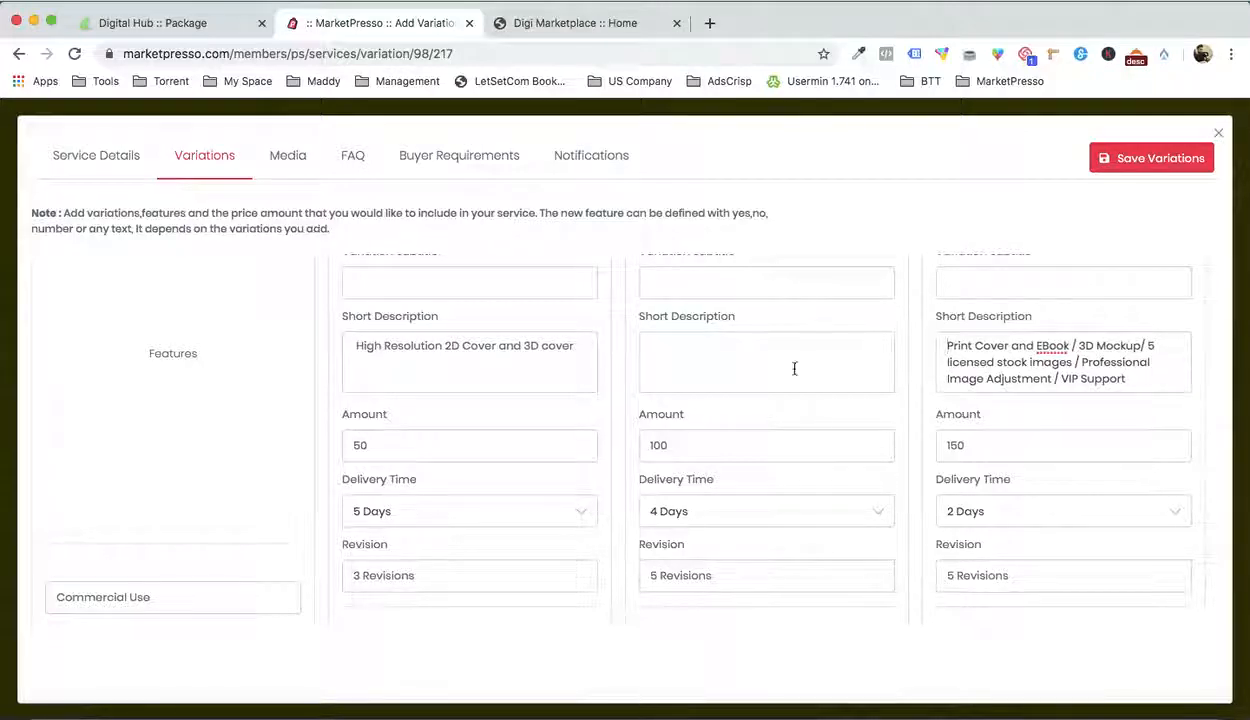
Copy the Standard Package description from the Word document into the Standard variation's short description
click(988, 684)
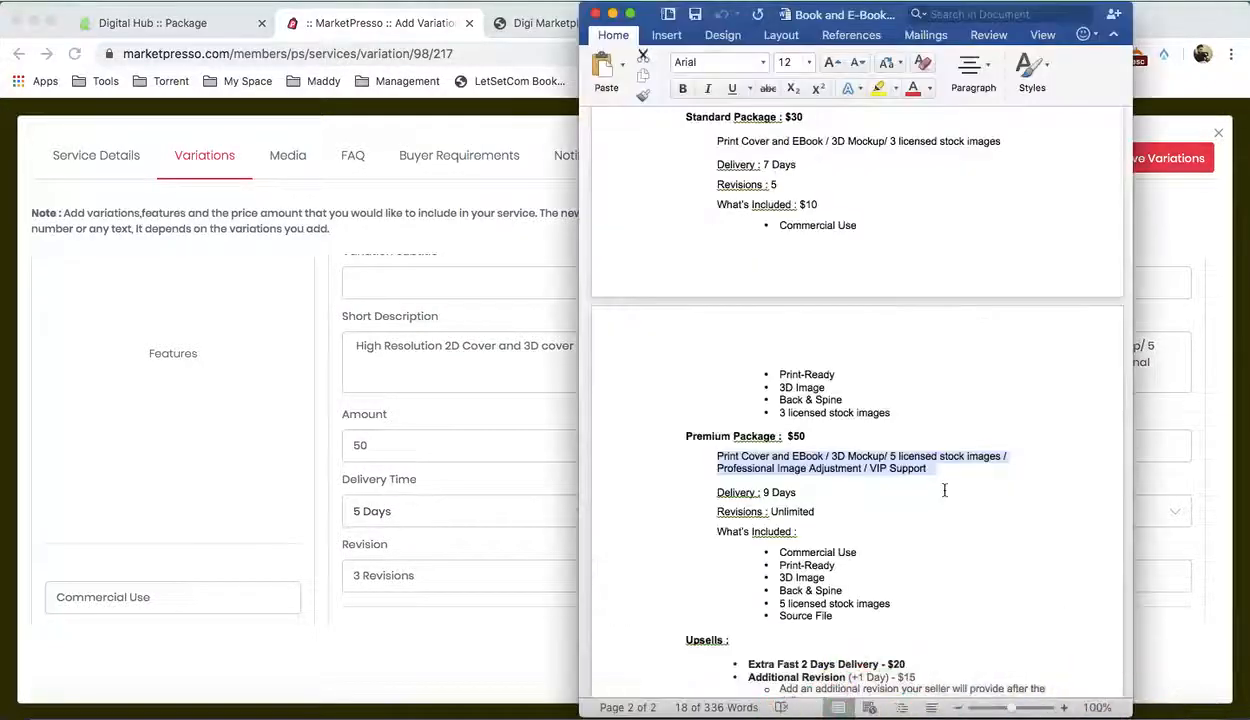
scroll(944, 490, up, 2)
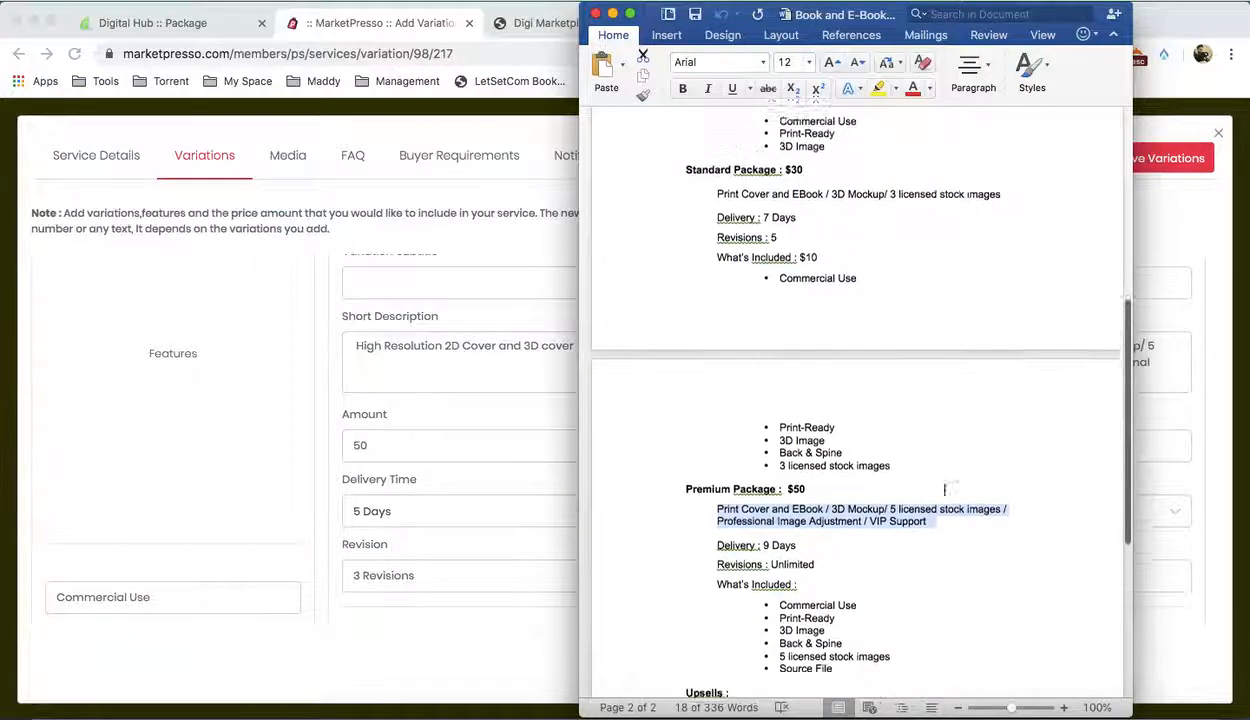
drag(717, 204, 996, 206)
key(super+c)
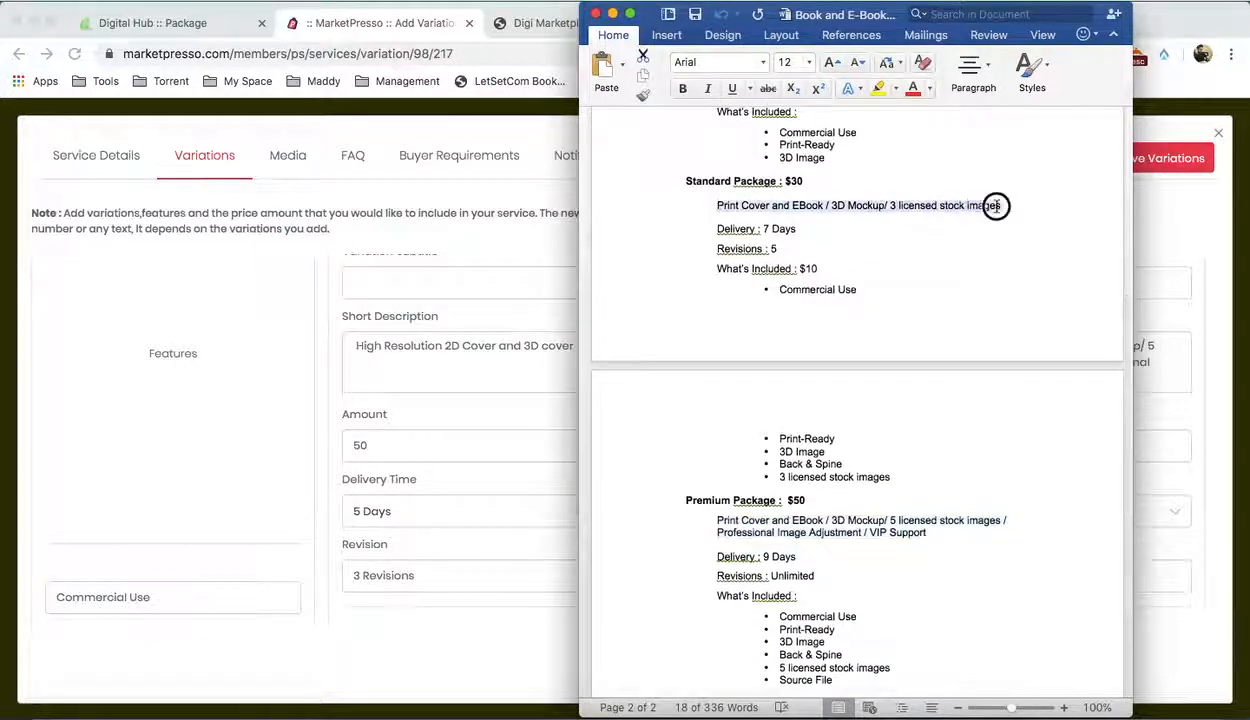
click(706, 345)
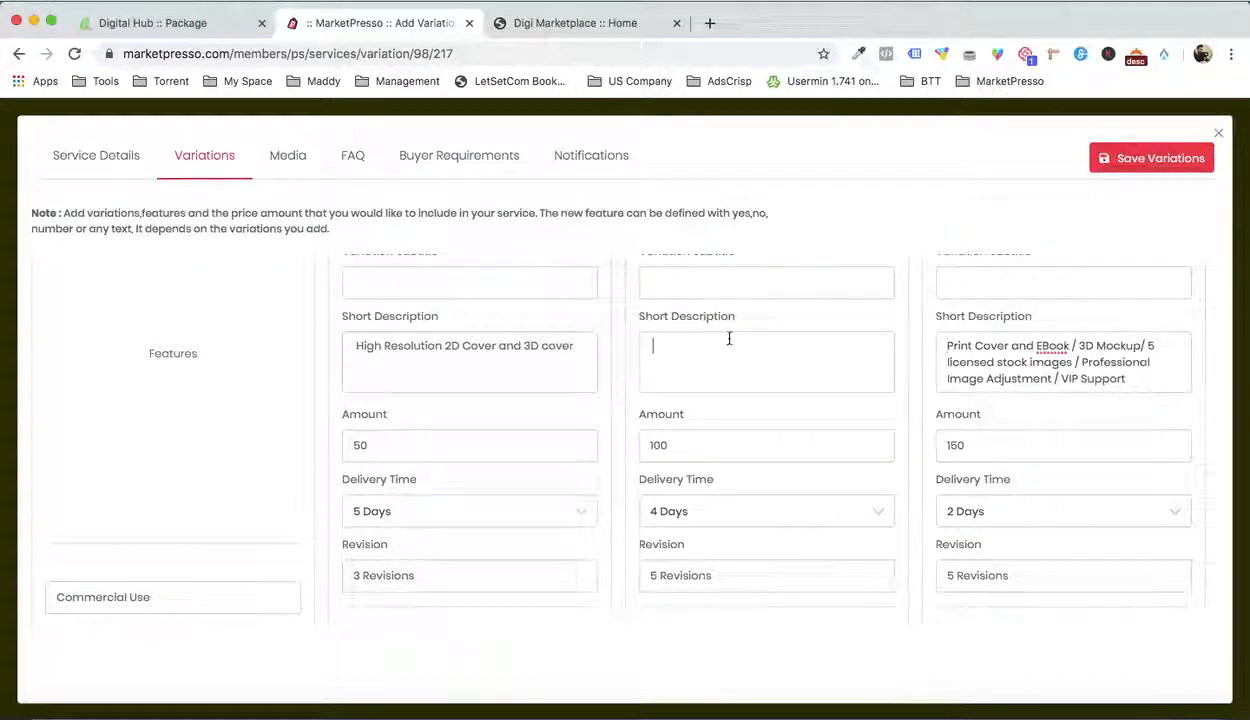
key(super+v)
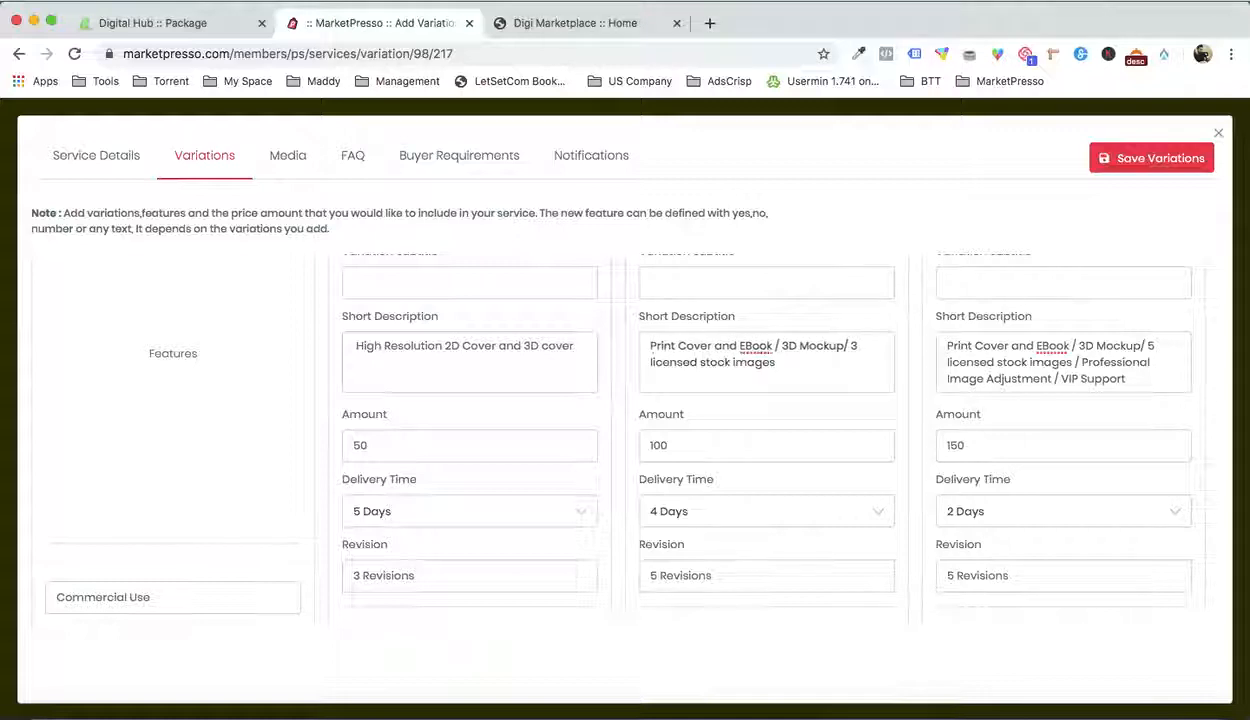
Review the three variations with their features and save them
scroll(790, 357, up, 2)
scroll(790, 357, down, 5)
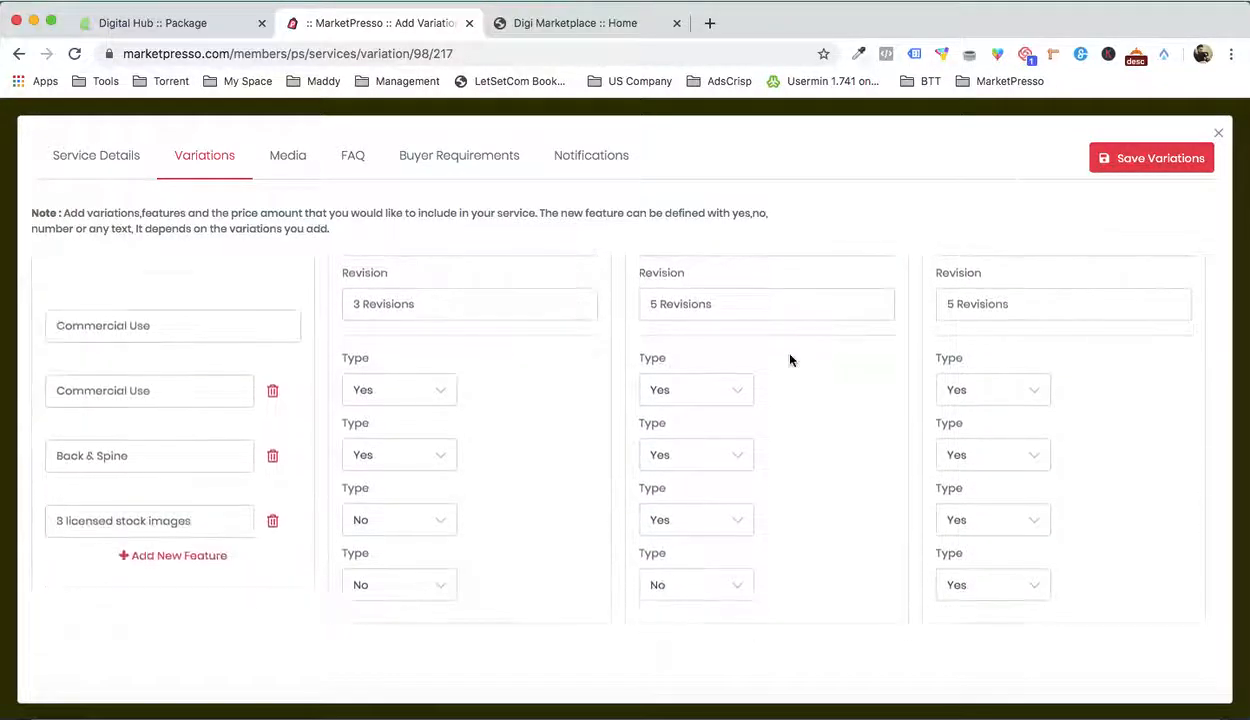
scroll(790, 357, up, 4)
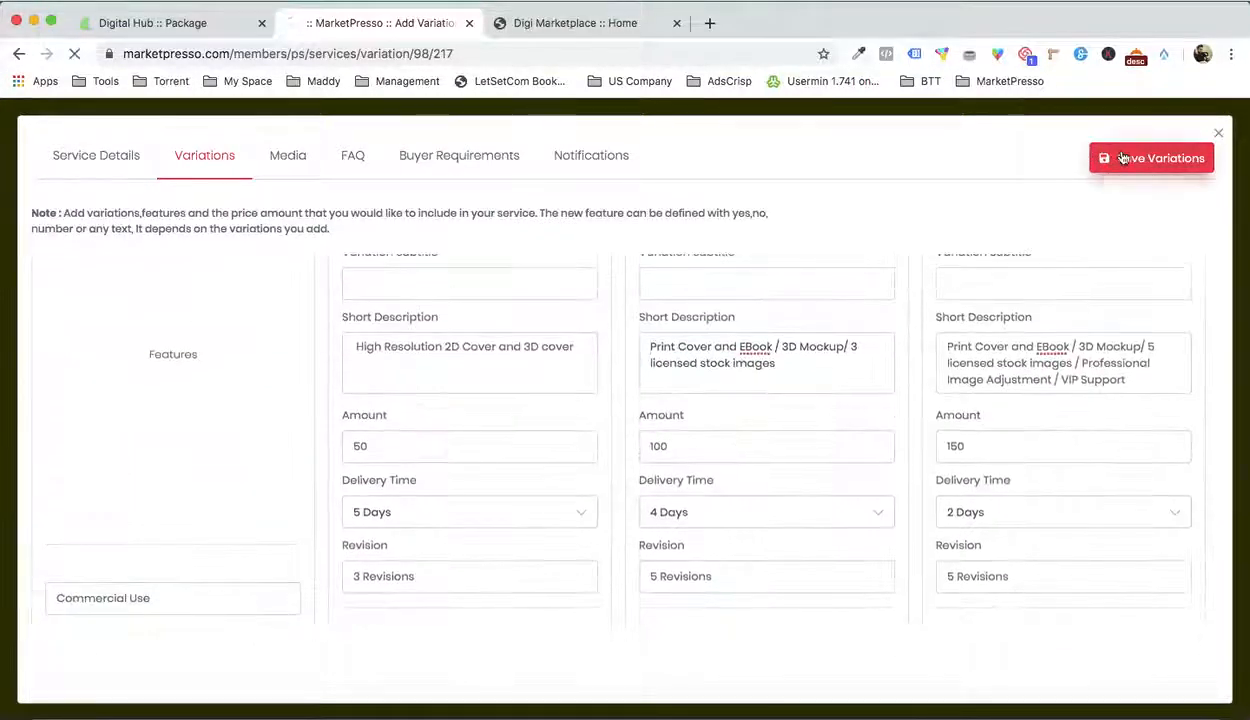
click(1123, 158)
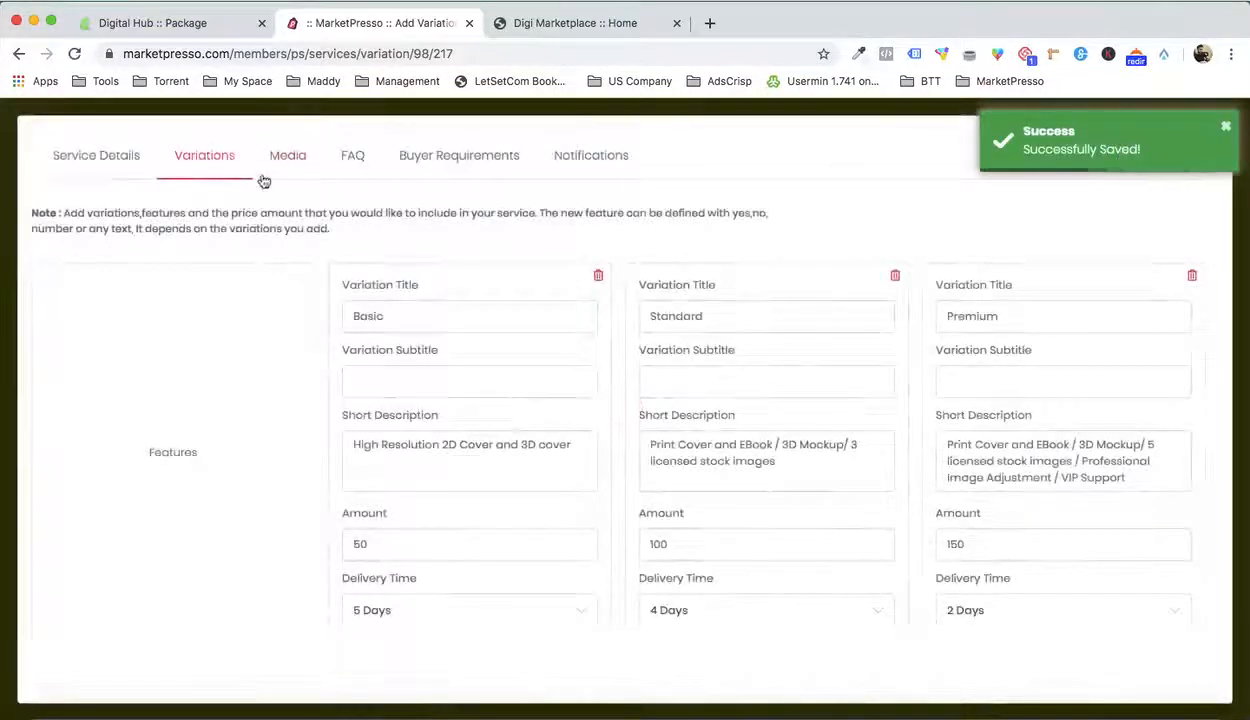
Add the purple Orange Moon book cover from the image library to the service's media
click(264, 175)
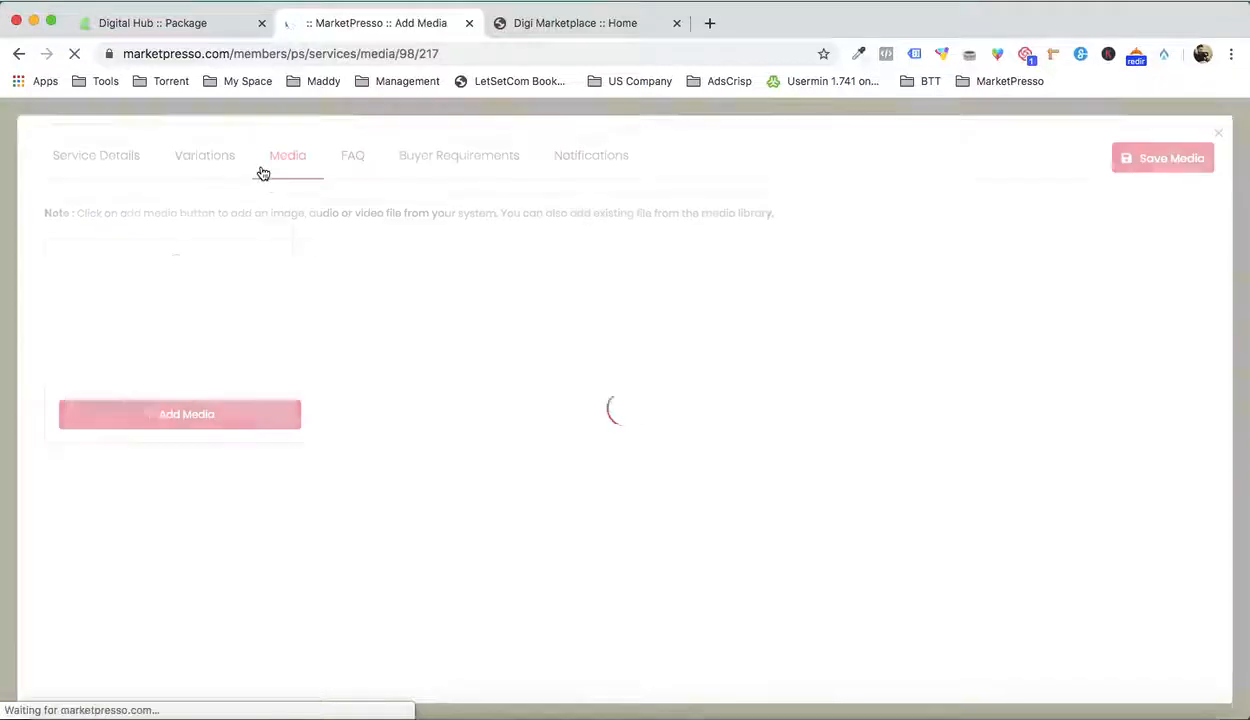
click(206, 418)
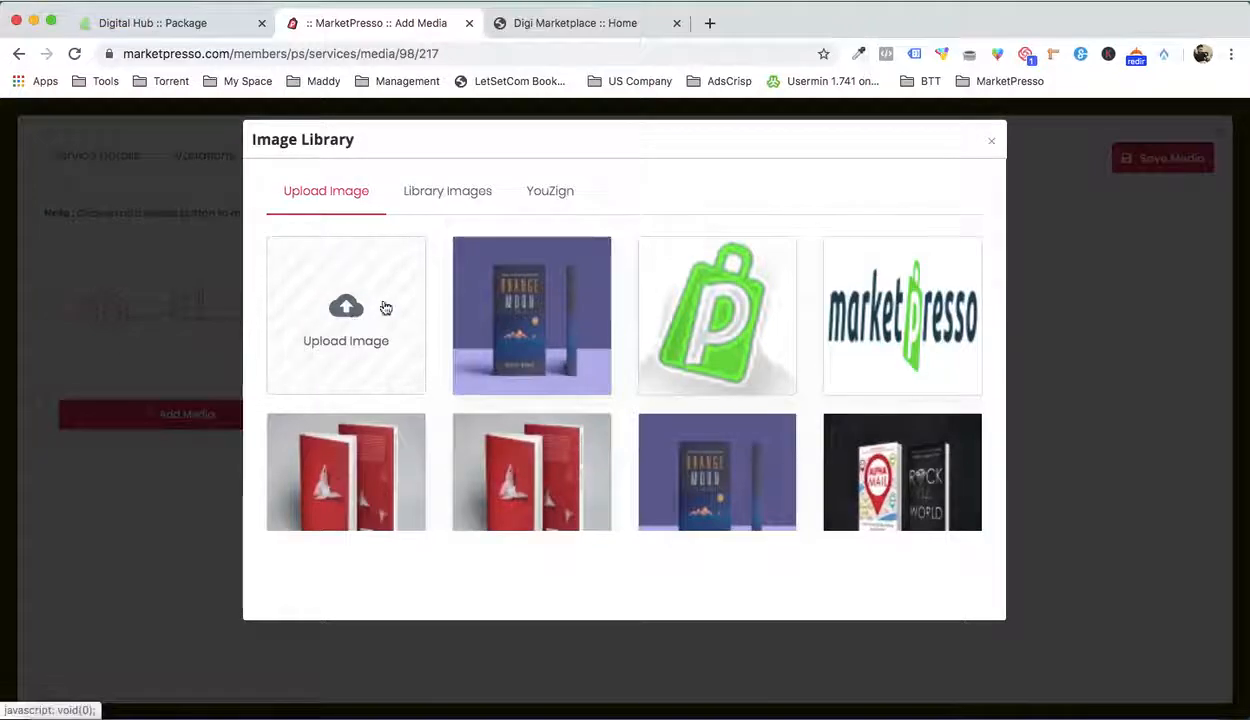
click(508, 322)
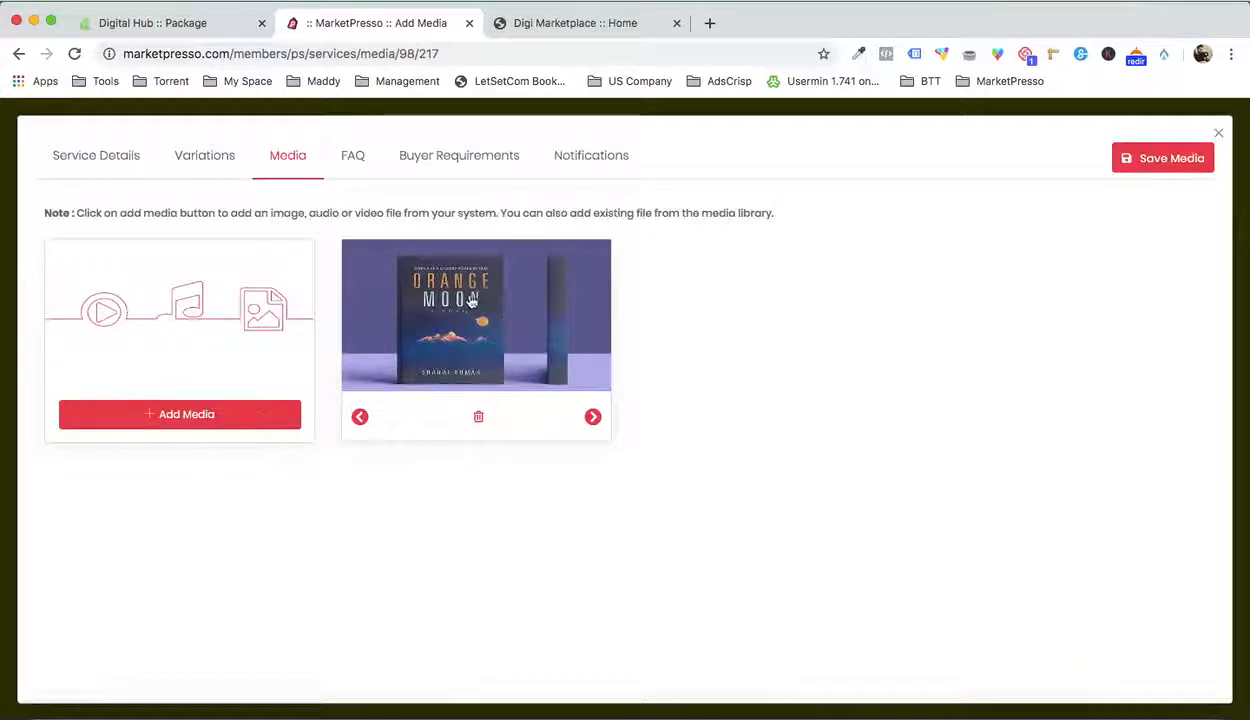
Upload BOOK 1.jpg, BOOK 3.jpg and BOOK 5.jpg to the image library
click(195, 411)
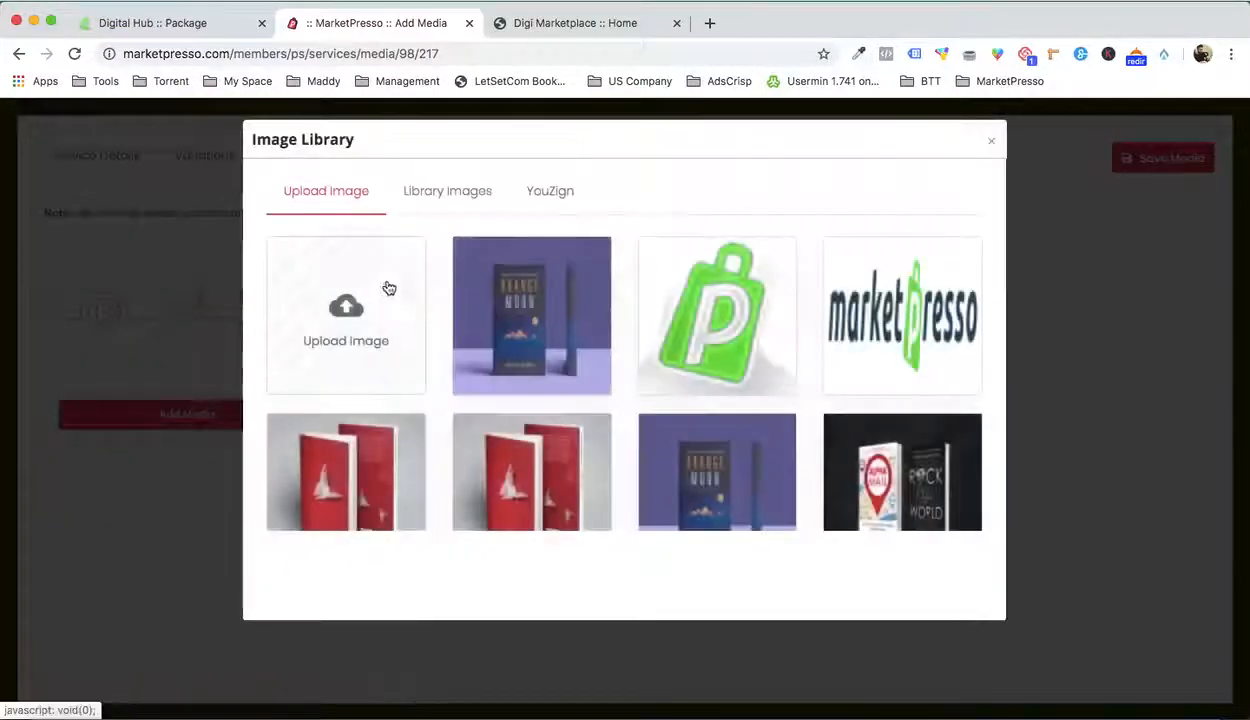
click(369, 295)
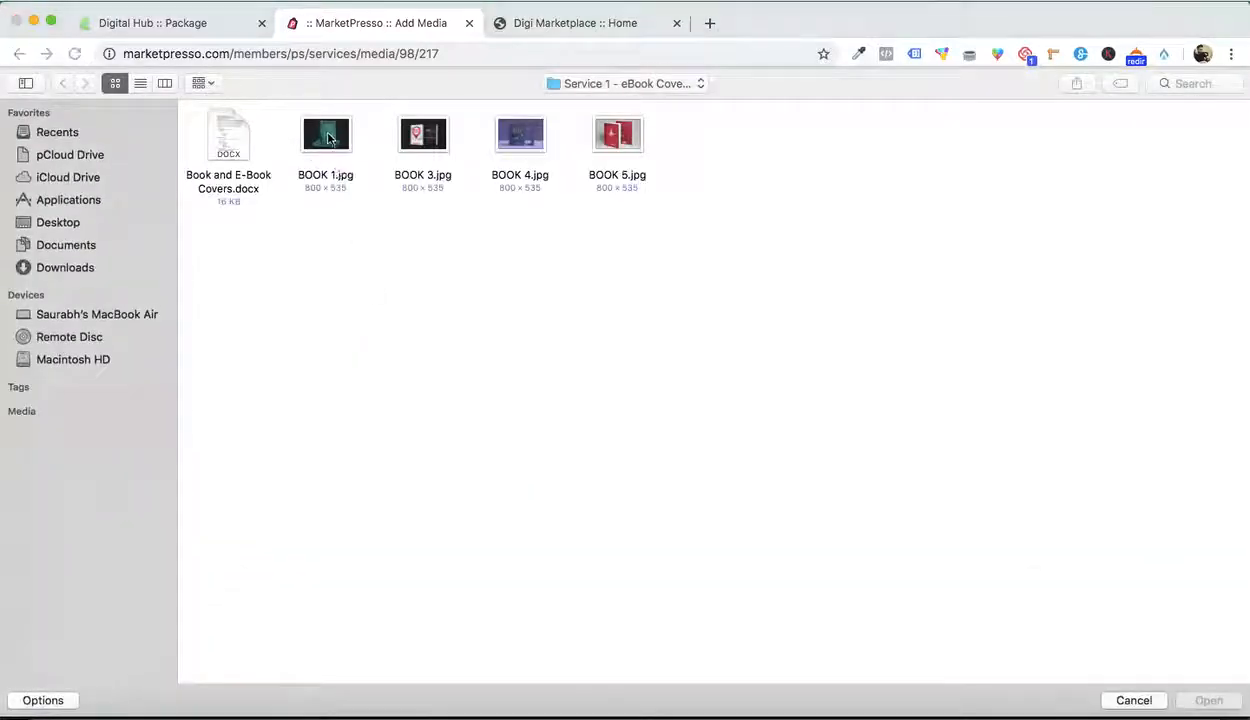
click(326, 135)
double_click(326, 135)
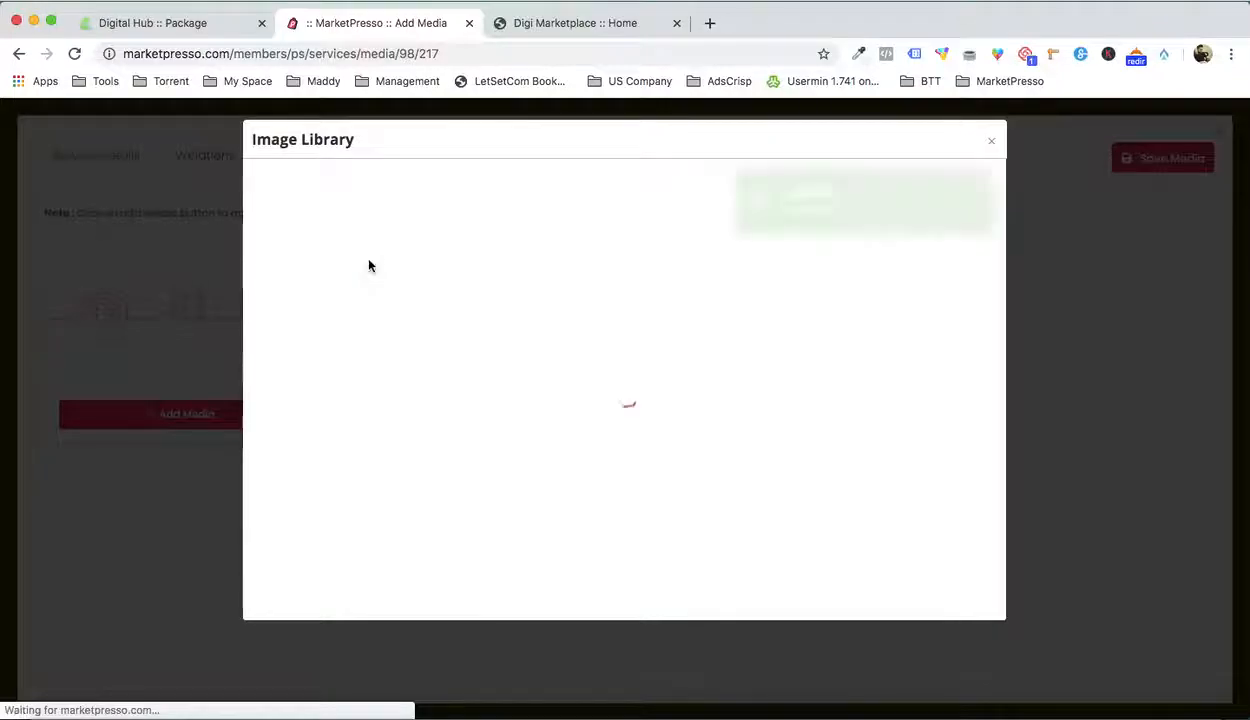
click(347, 311)
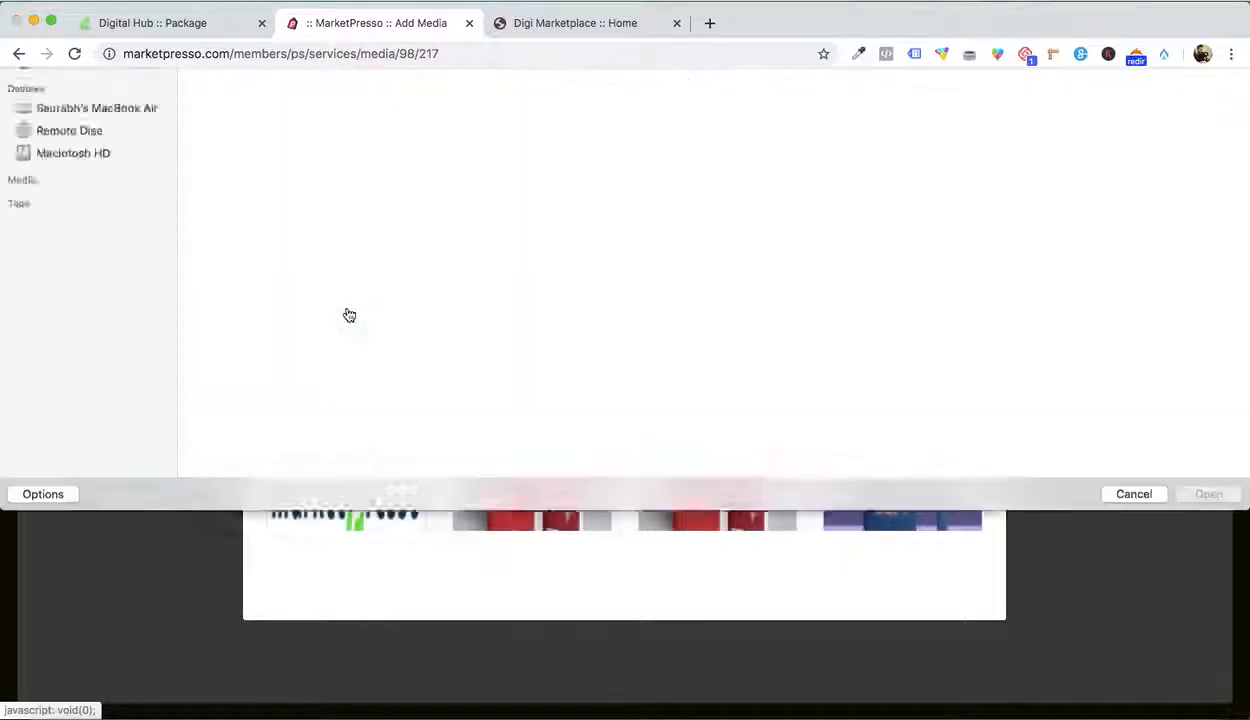
double_click(422, 140)
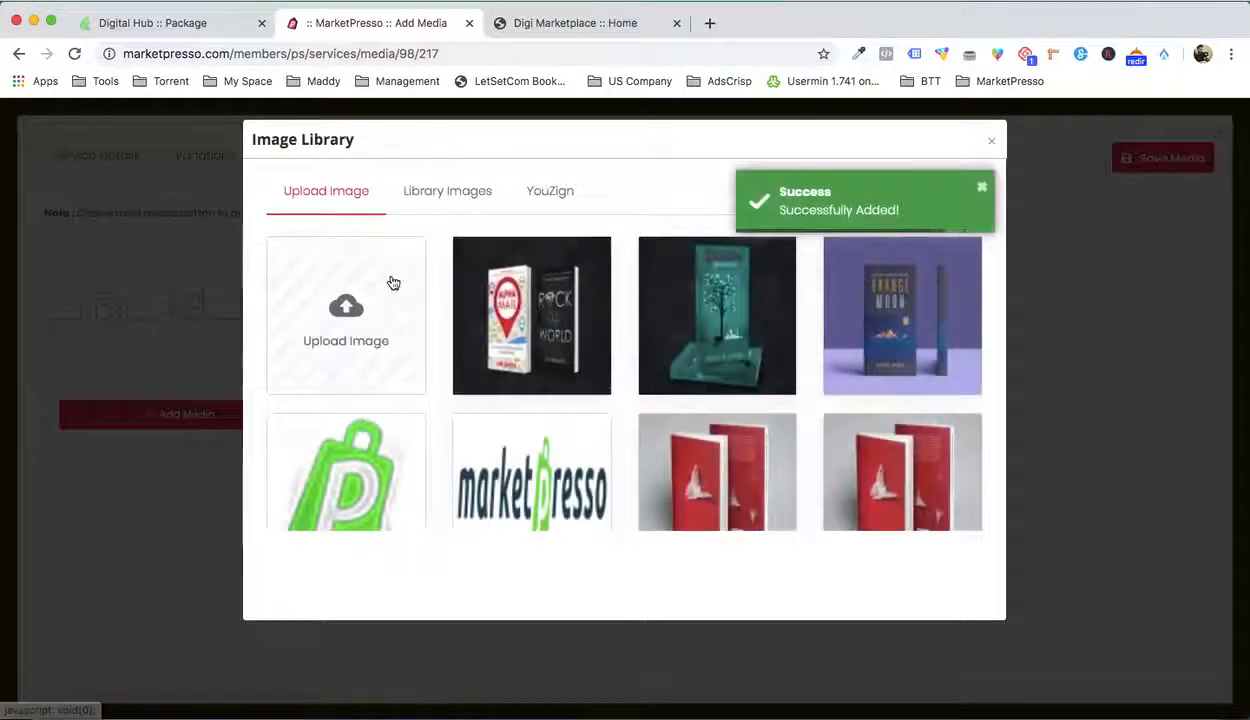
click(393, 283)
double_click(631, 148)
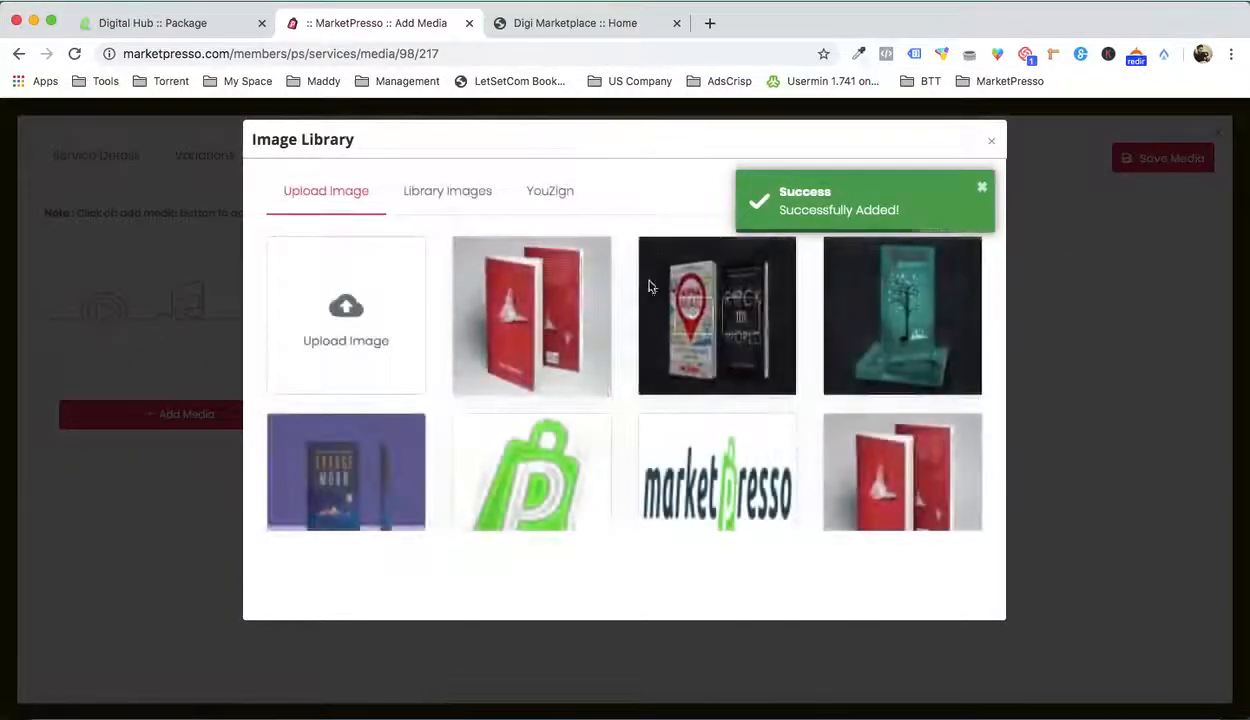
Add the red book, Alpha Mail and green tree cover images to the service's media, and save the media
click(508, 317)
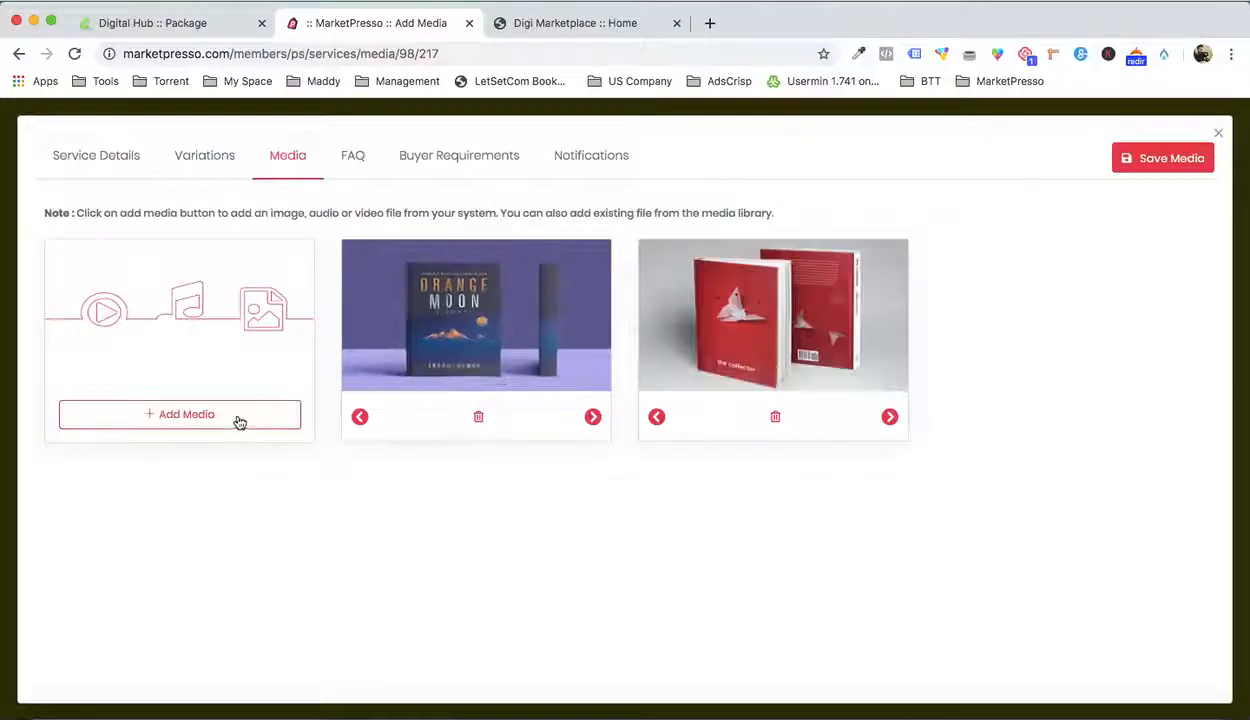
click(237, 420)
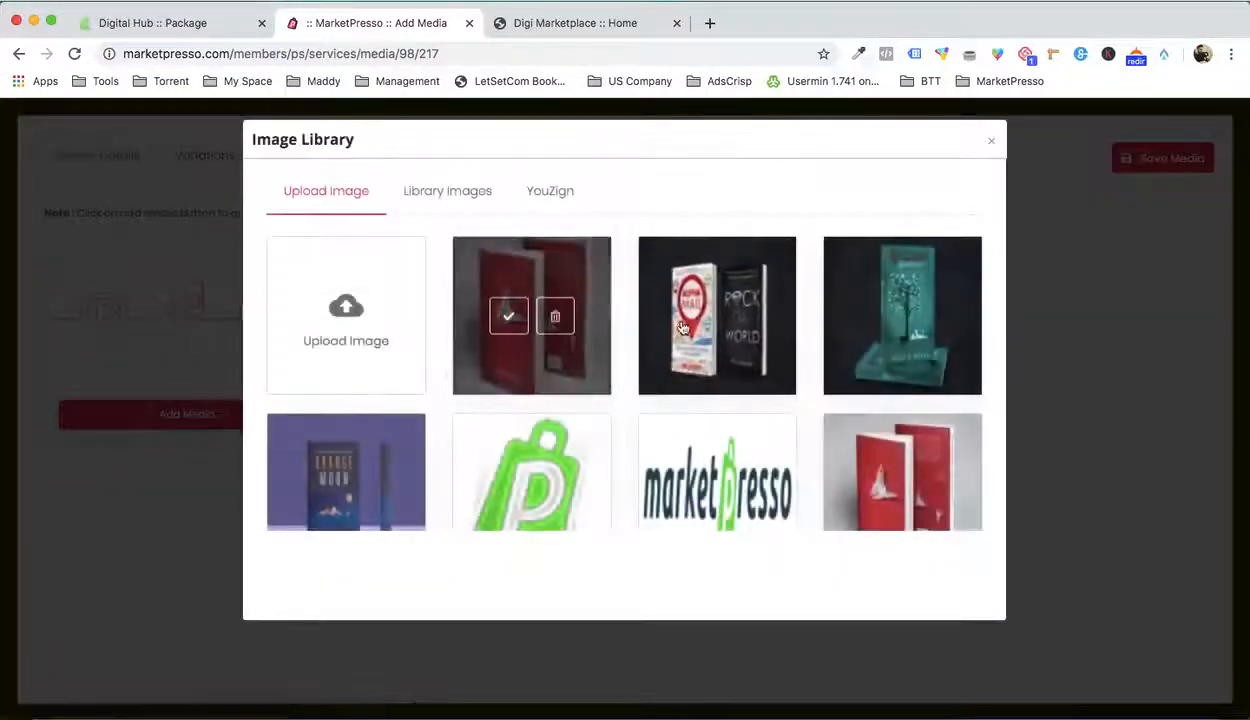
click(695, 312)
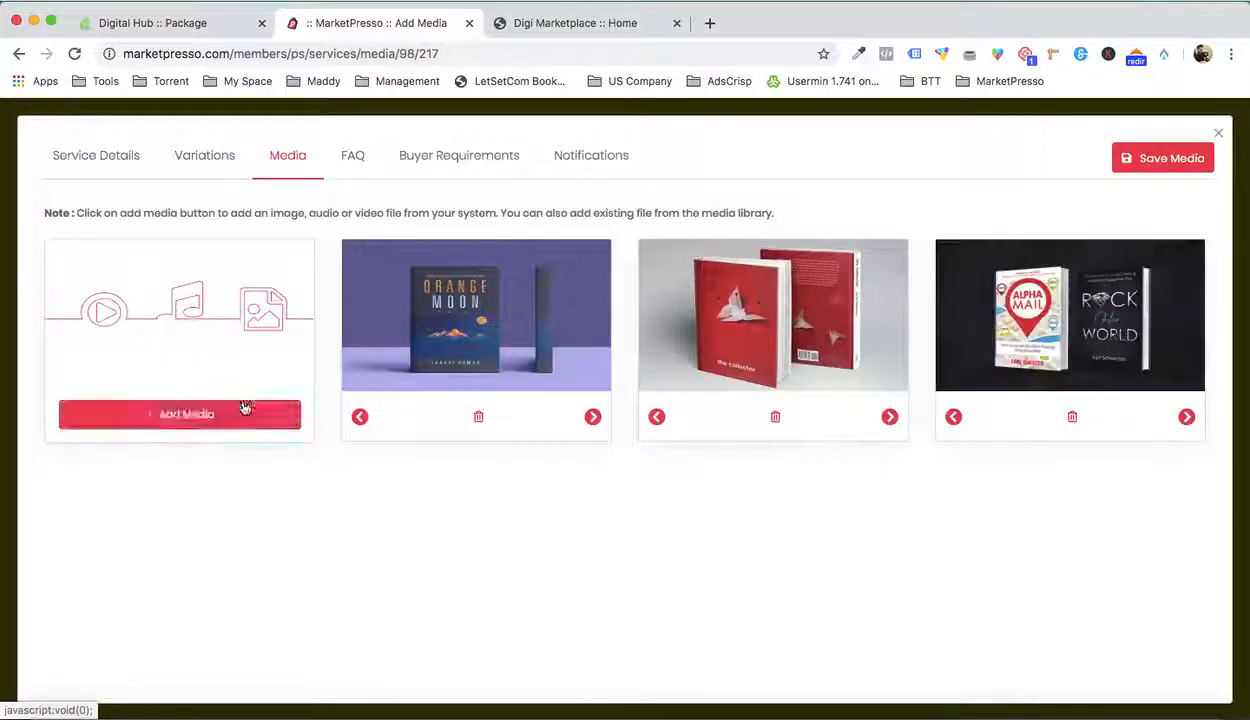
click(241, 415)
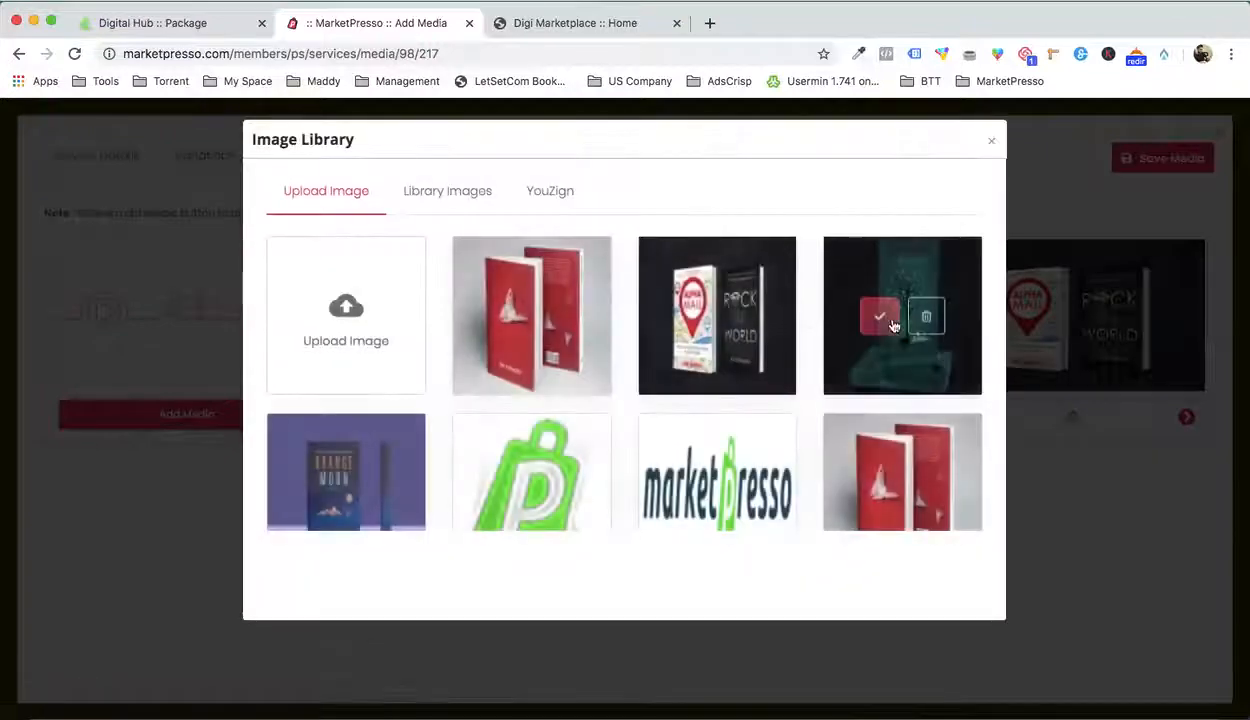
click(878, 319)
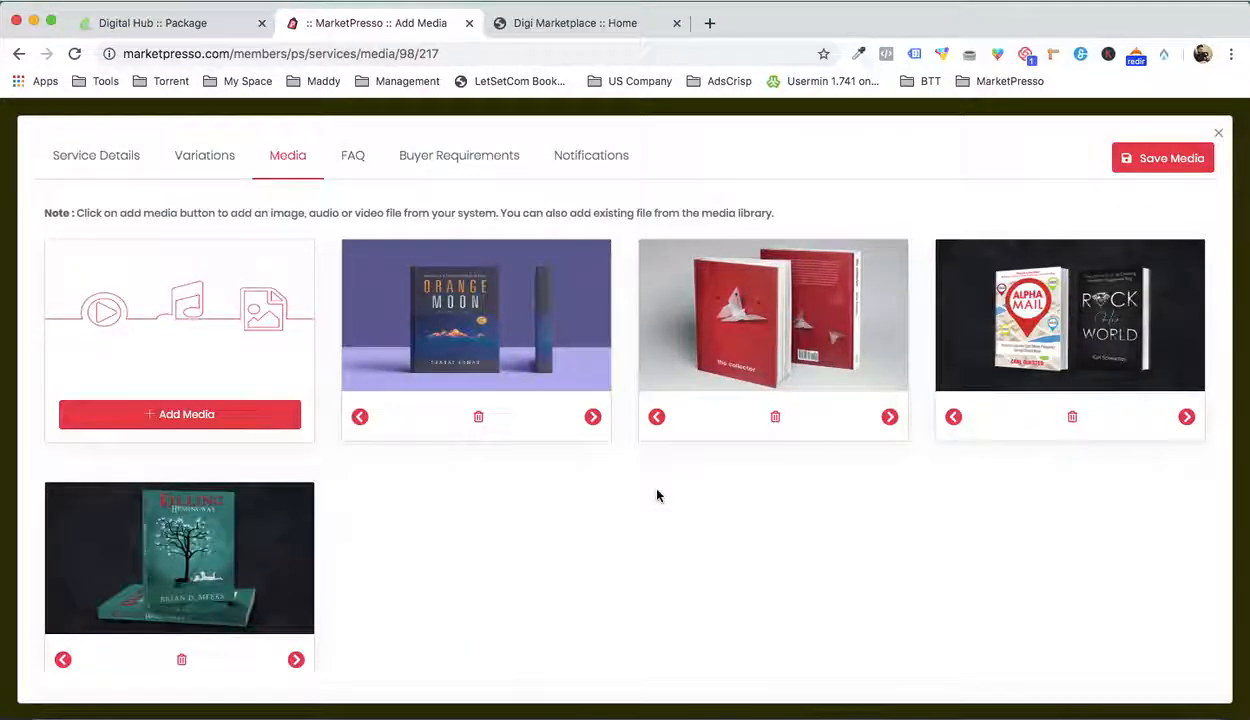
click(1149, 167)
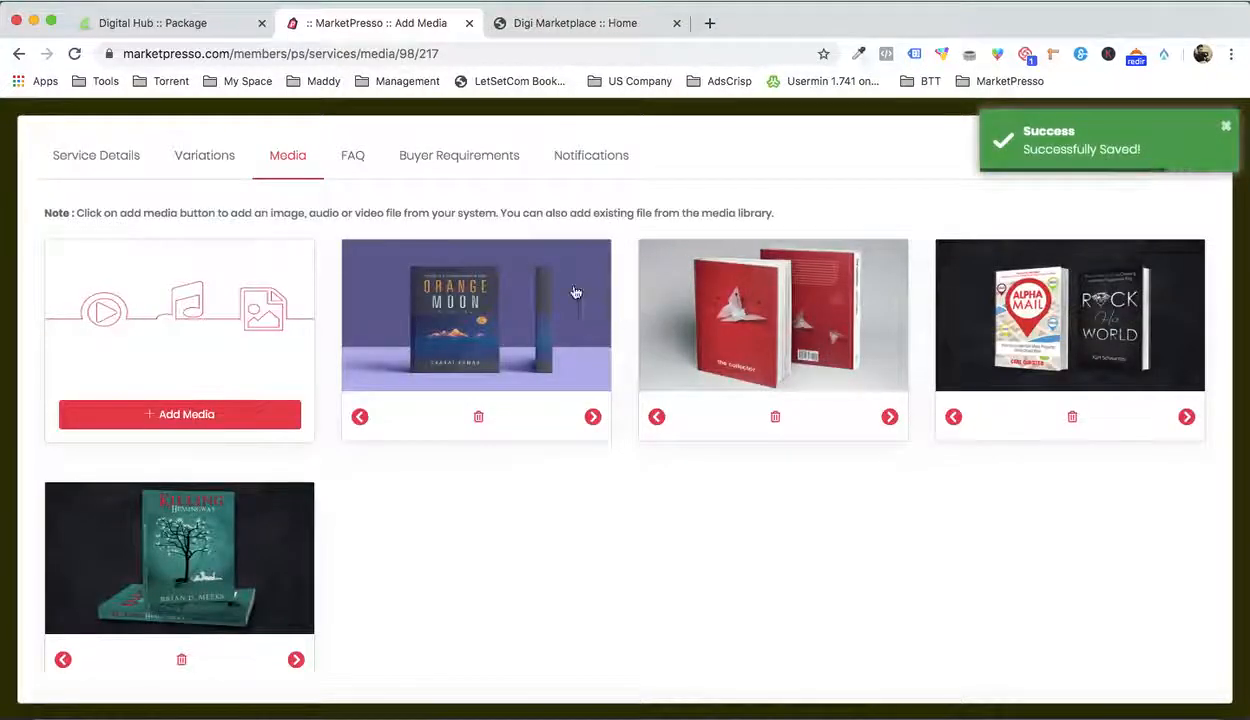
Look through the Word document for FAQ content and set the service's FAQ title to FAQ
click(352, 158)
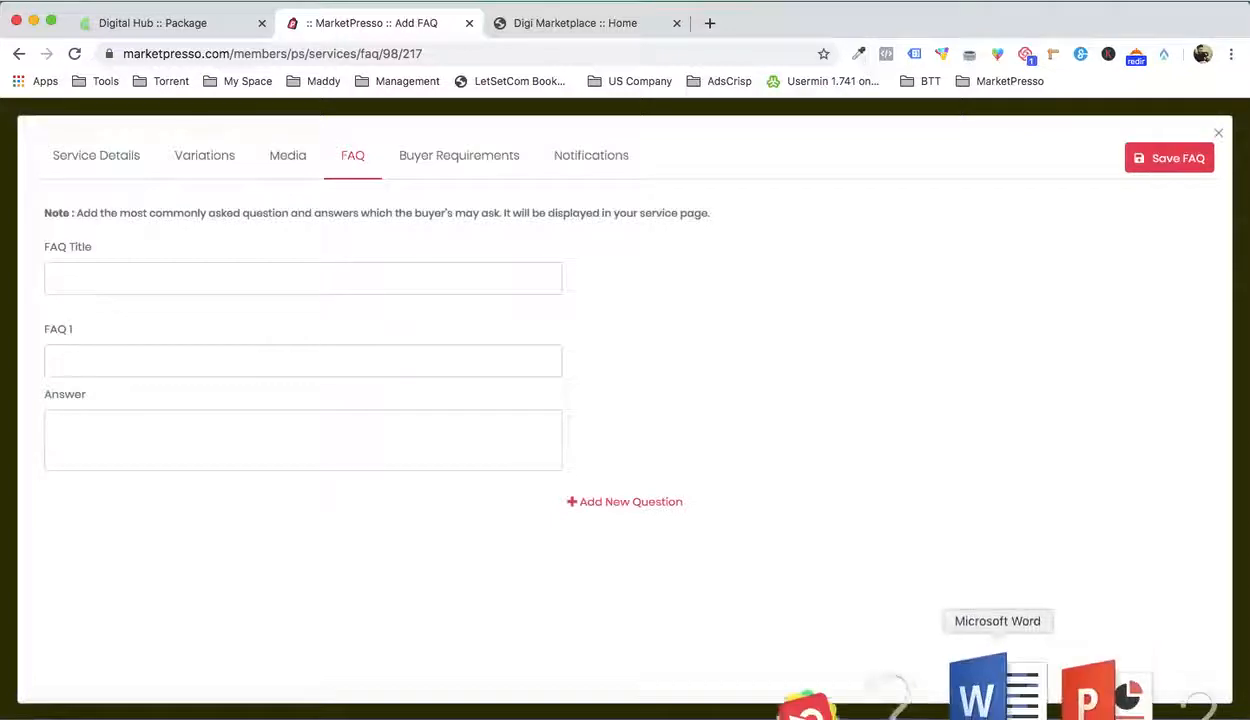
click(990, 684)
scroll(916, 443, down, 10)
scroll(916, 443, up, 10)
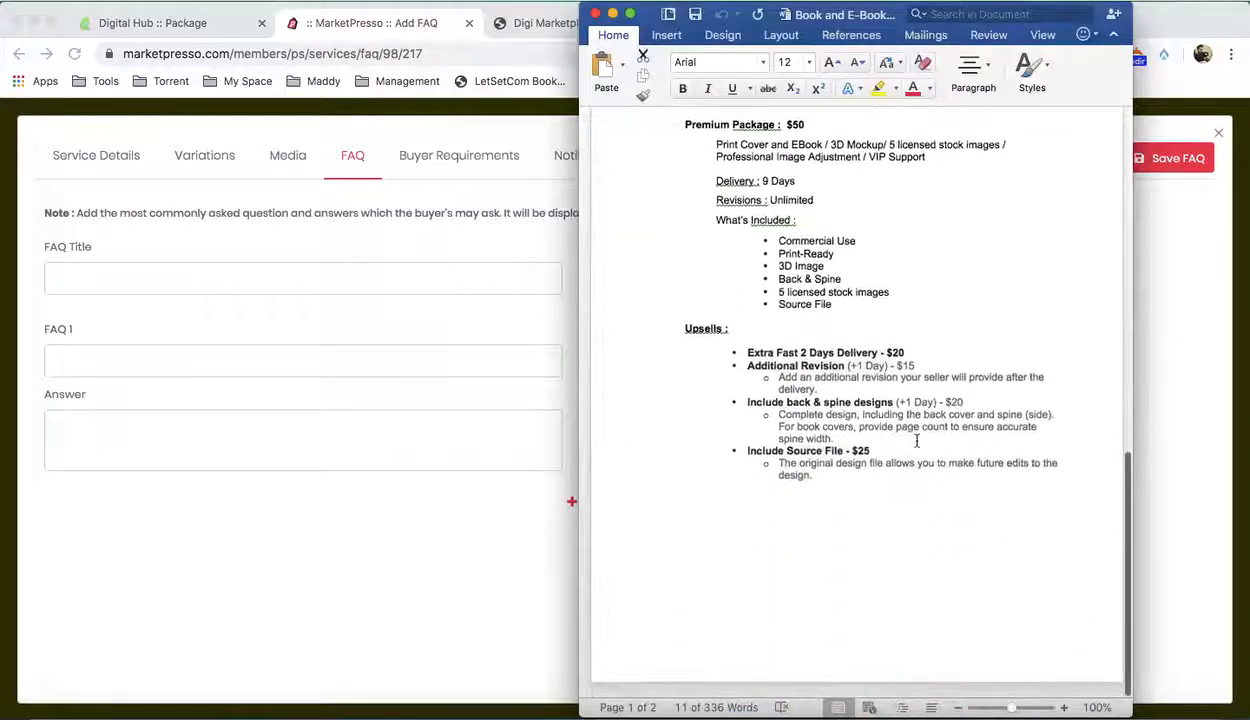
scroll(916, 443, up, 3)
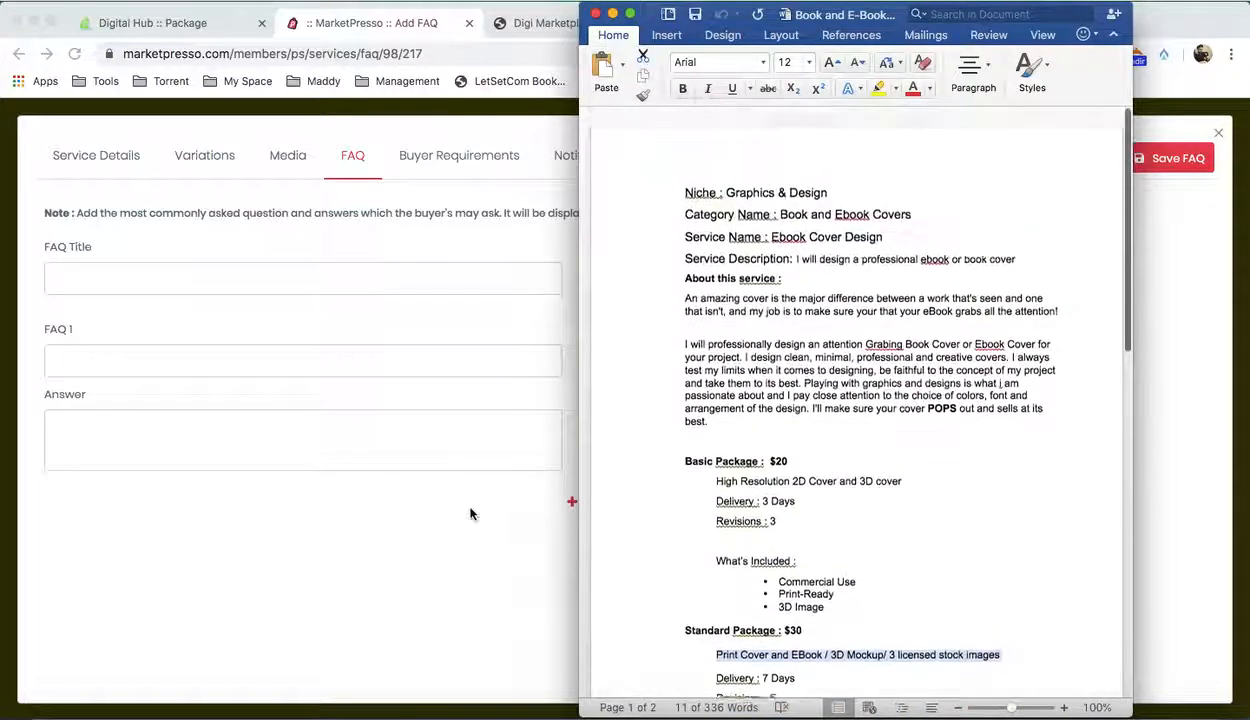
click(432, 612)
click(153, 272)
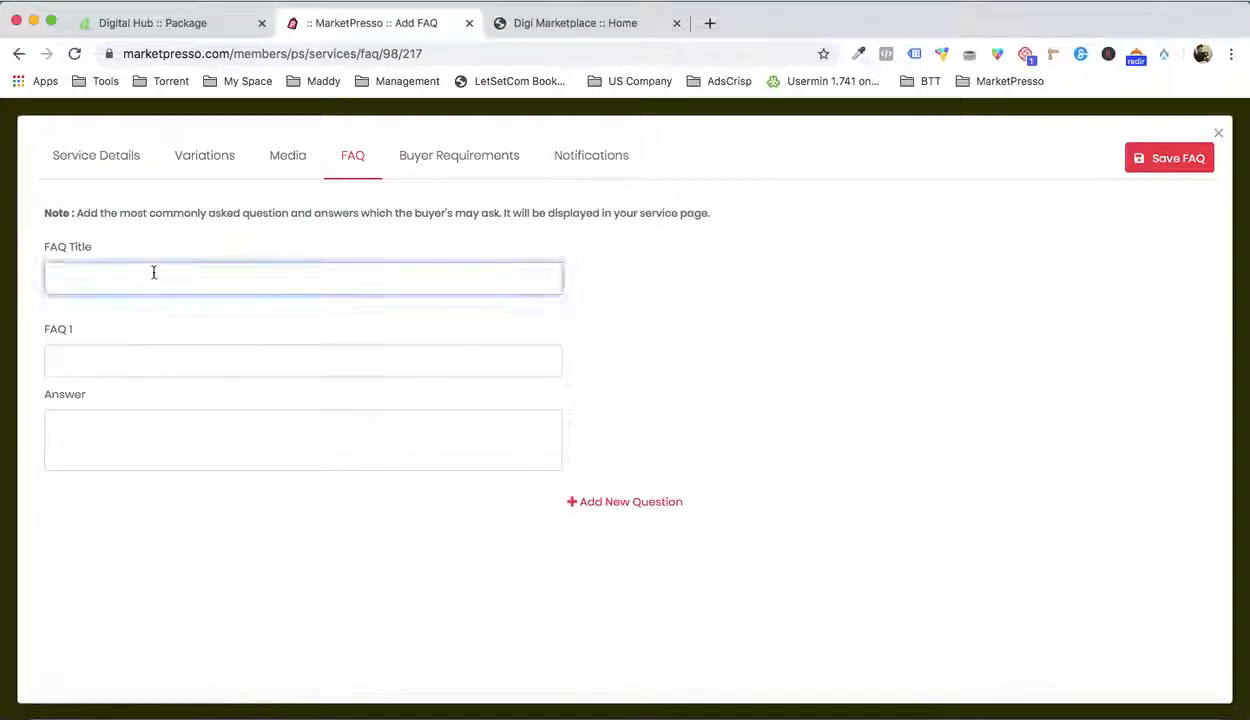
text(FAQ)
Save the first FAQ question as How much would be the delivery time? with the answer 3 days, and close the service editor
click(107, 361)
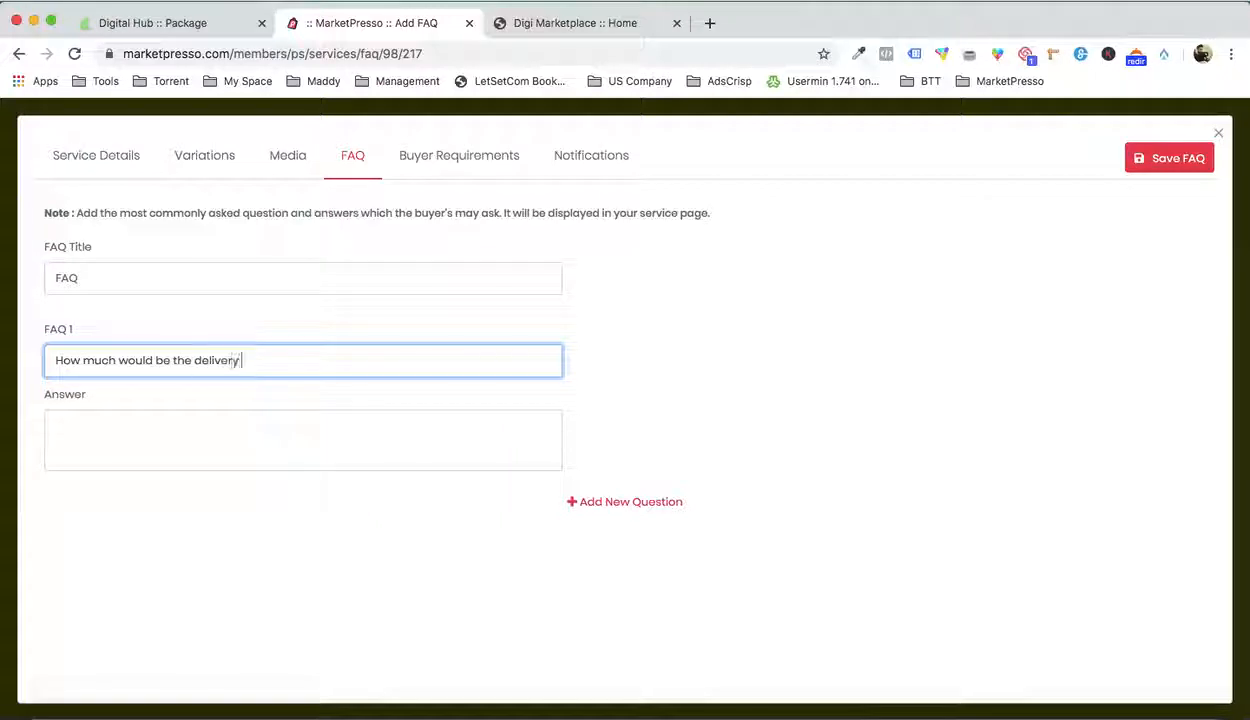
click(112, 459)
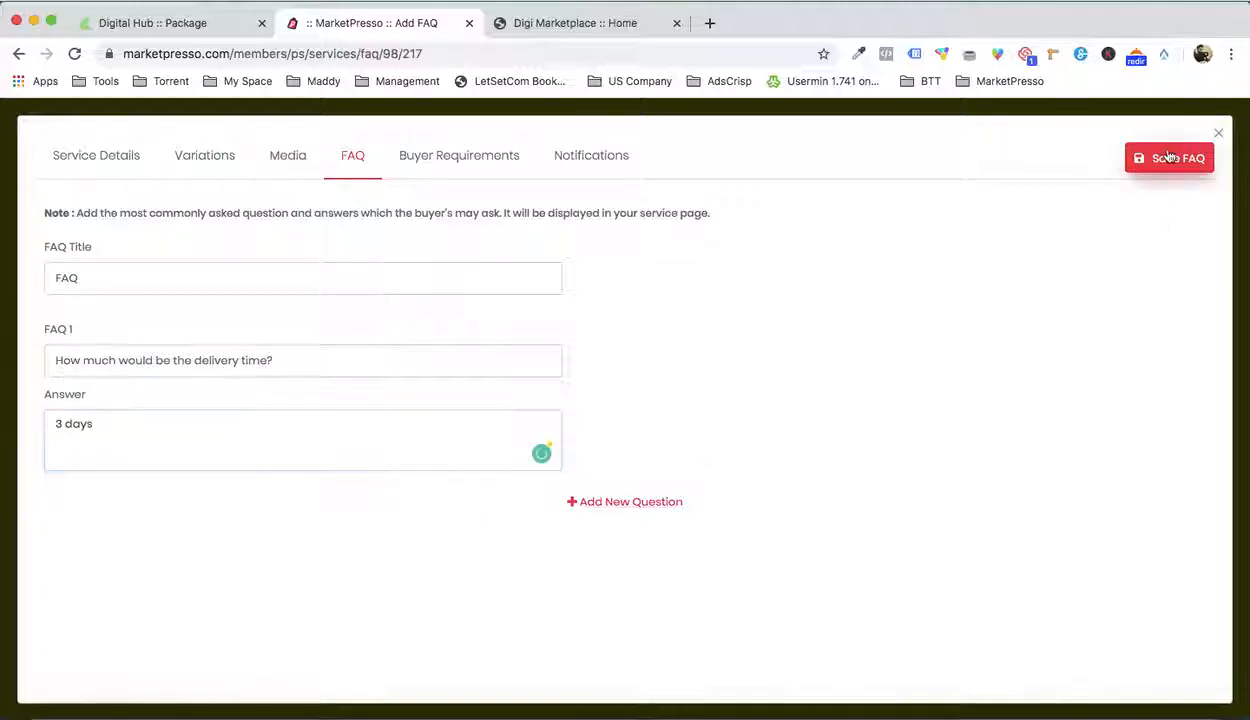
click(618, 504)
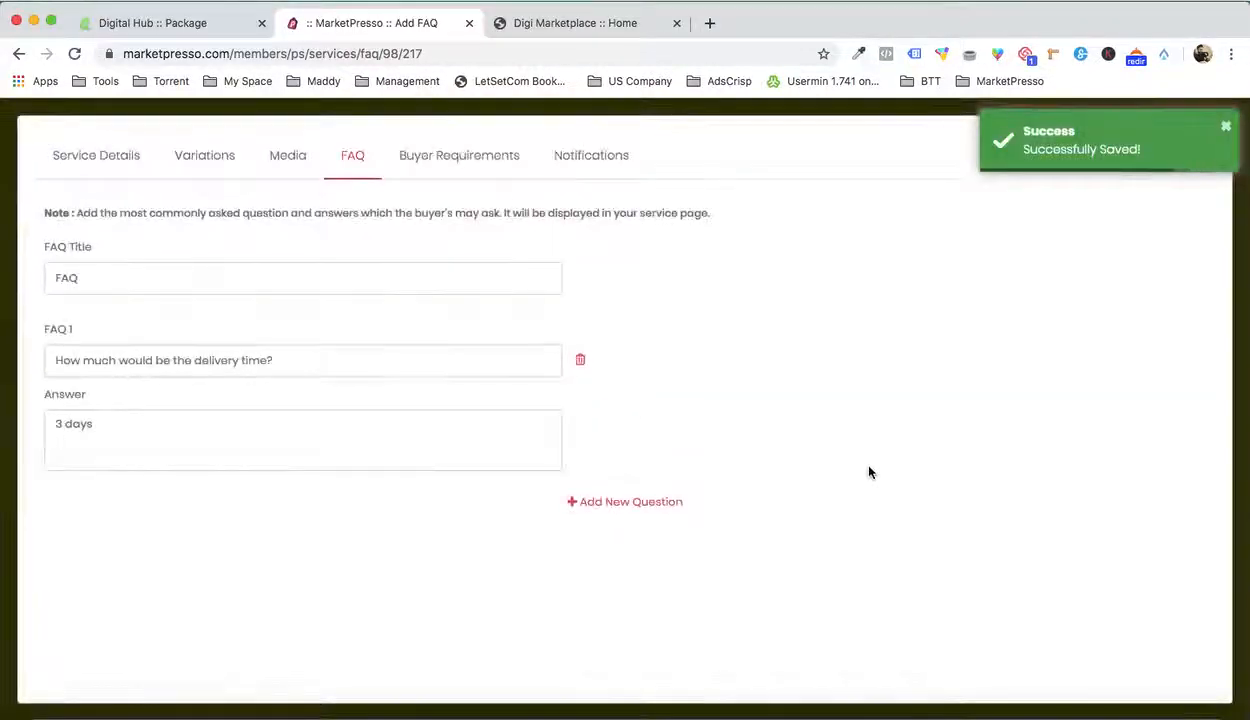
click(1225, 128)
click(1226, 136)
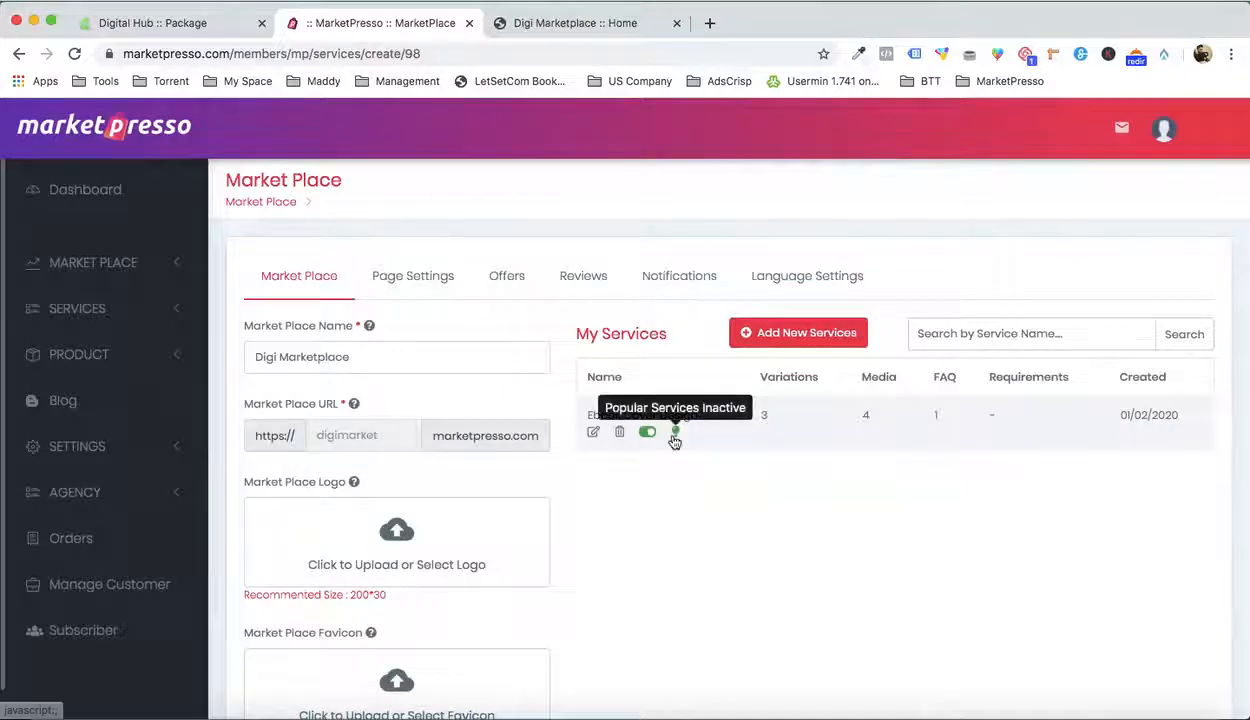
Reload the Digi Marketplace homepage to check its services, and mark the Ebook Cover Design service as popular
click(603, 28)
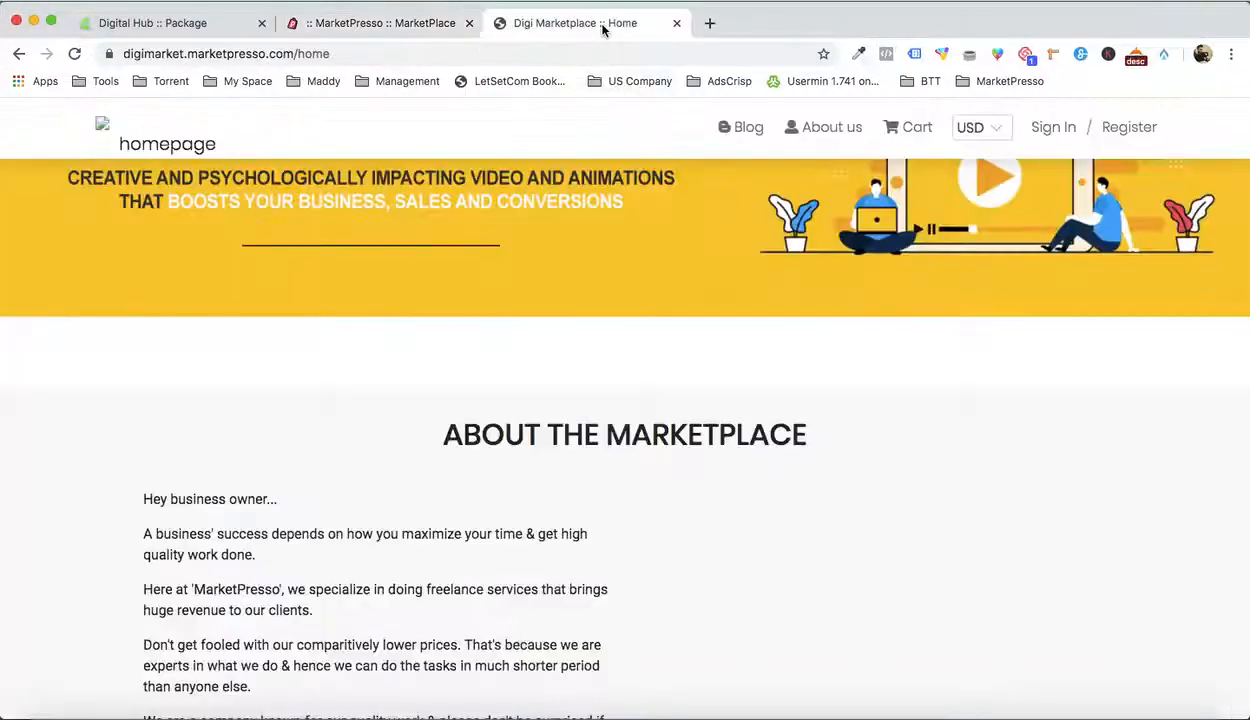
key(super+r)
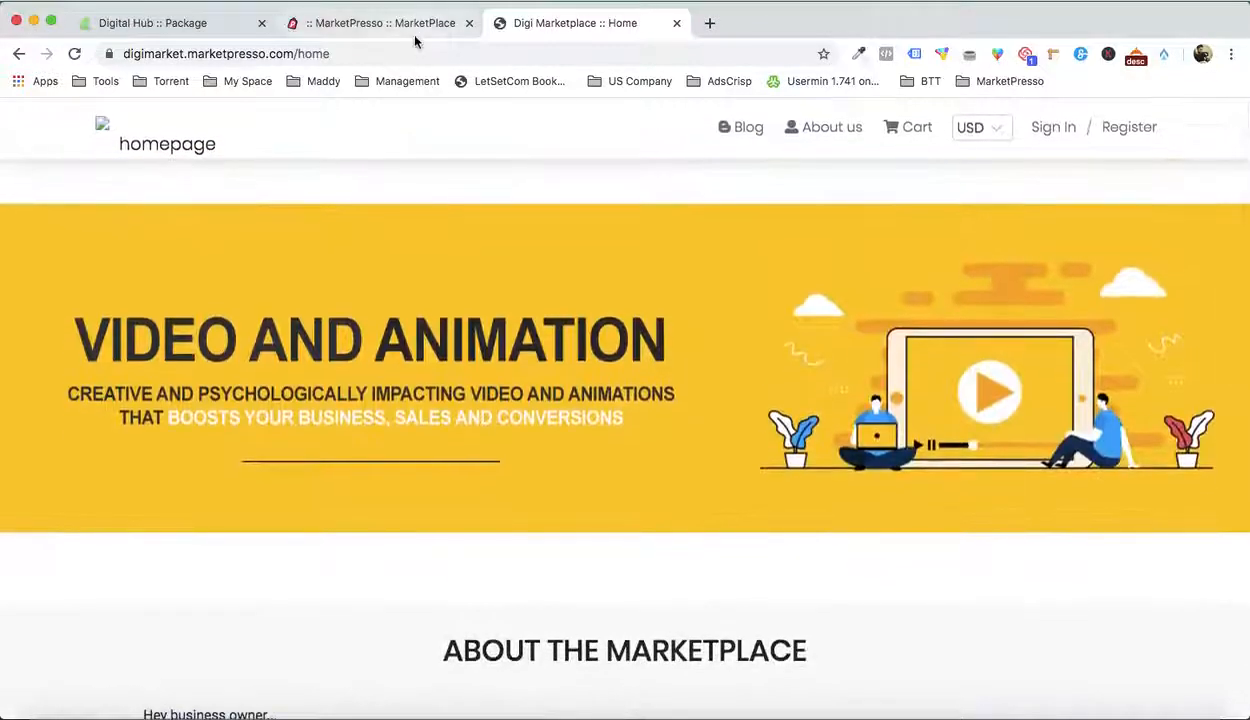
click(380, 23)
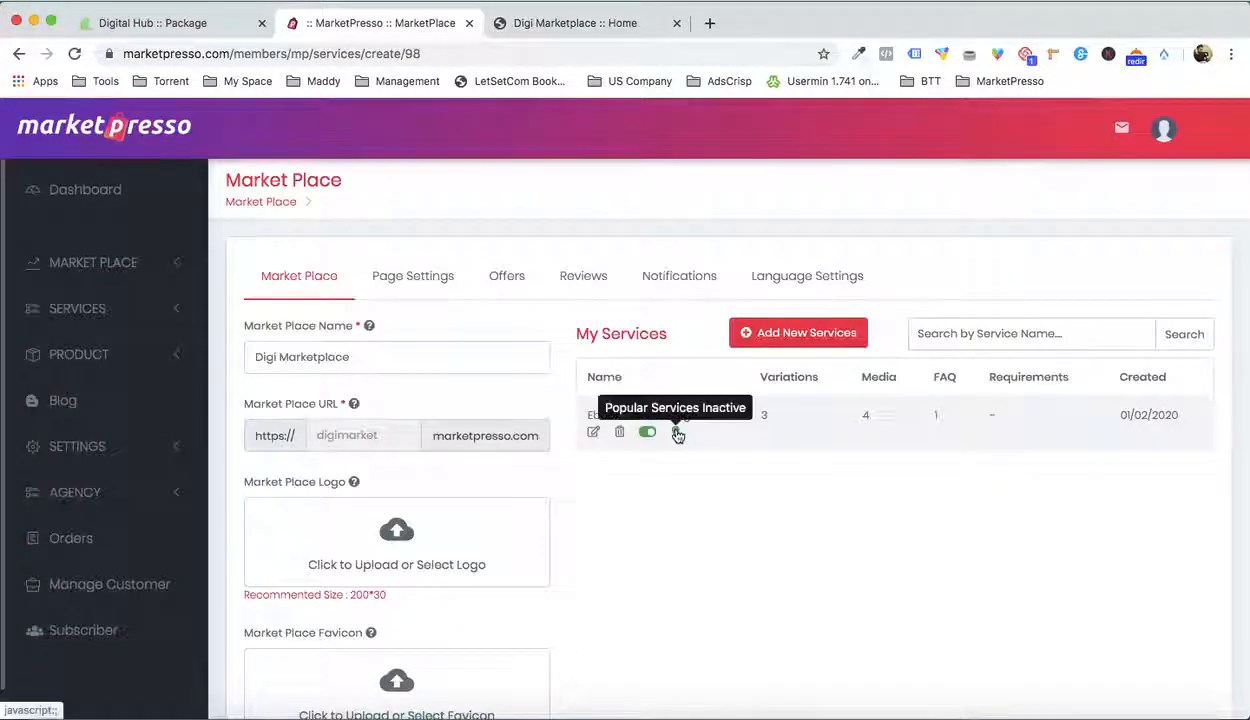
click(677, 433)
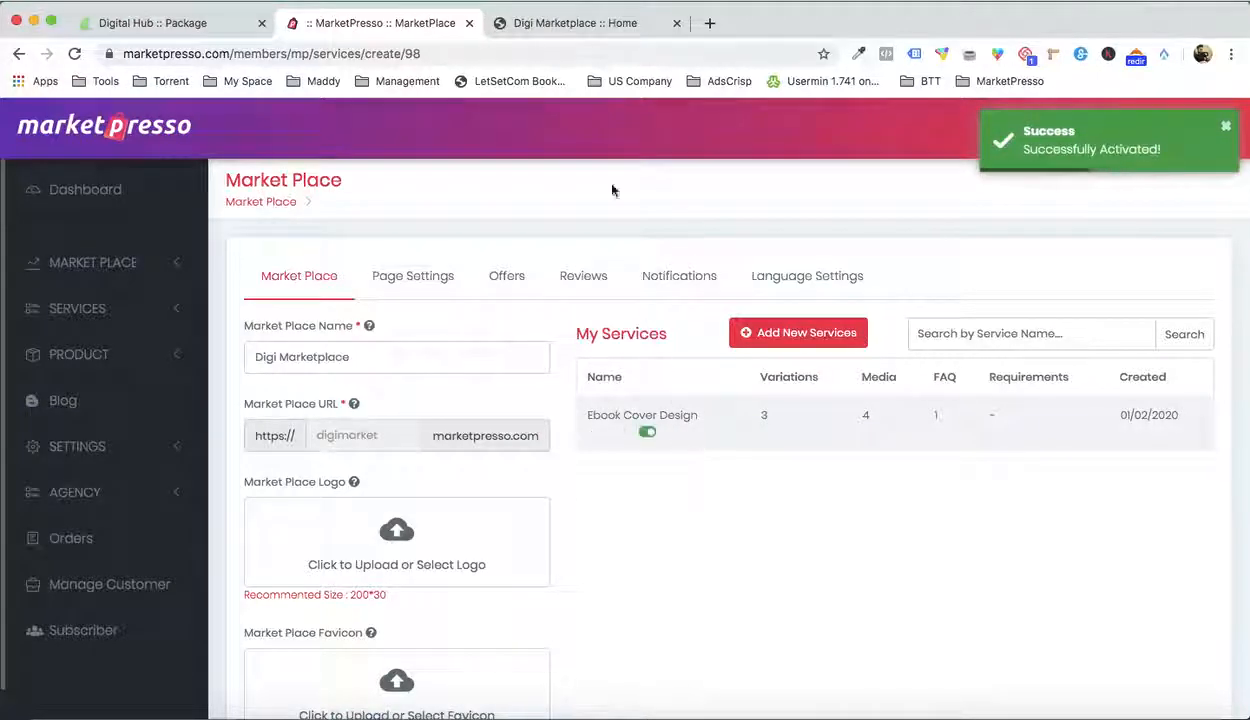
Examine the Popular Services section of the Digi Marketplace homepage for the Ebook Cover Design service
click(584, 23)
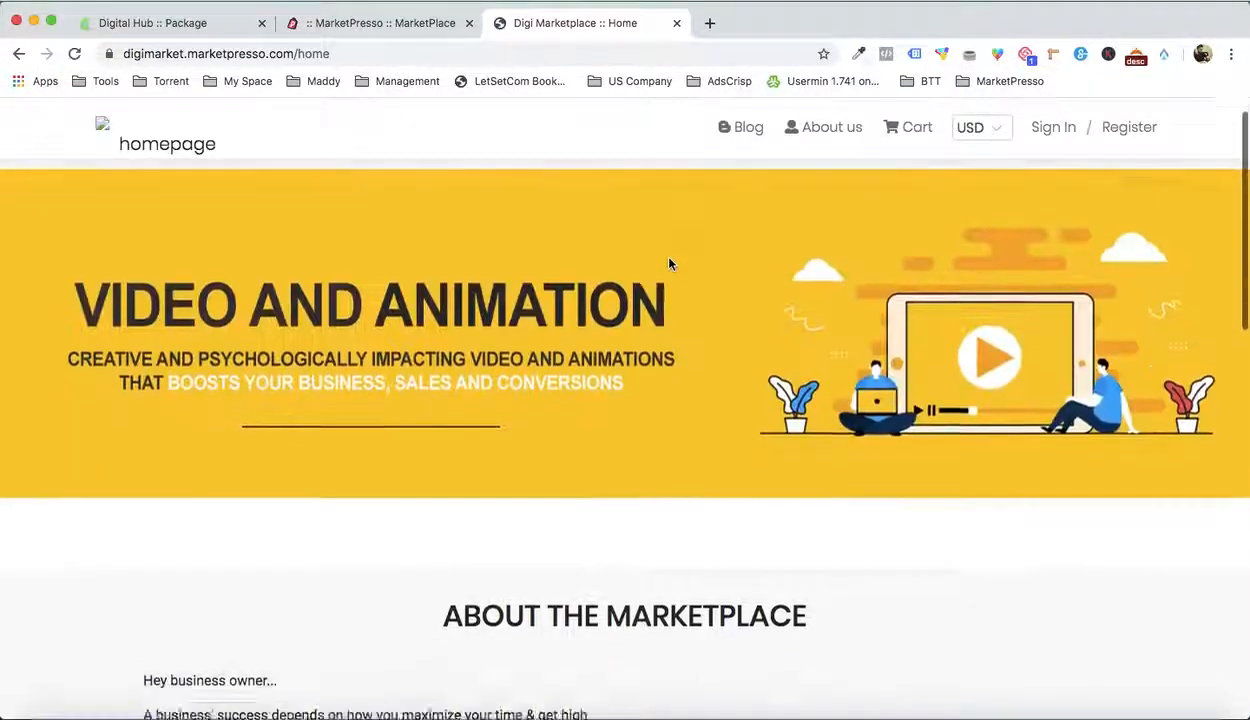
scroll(669, 263, down, 8)
scroll(669, 263, down, 5)
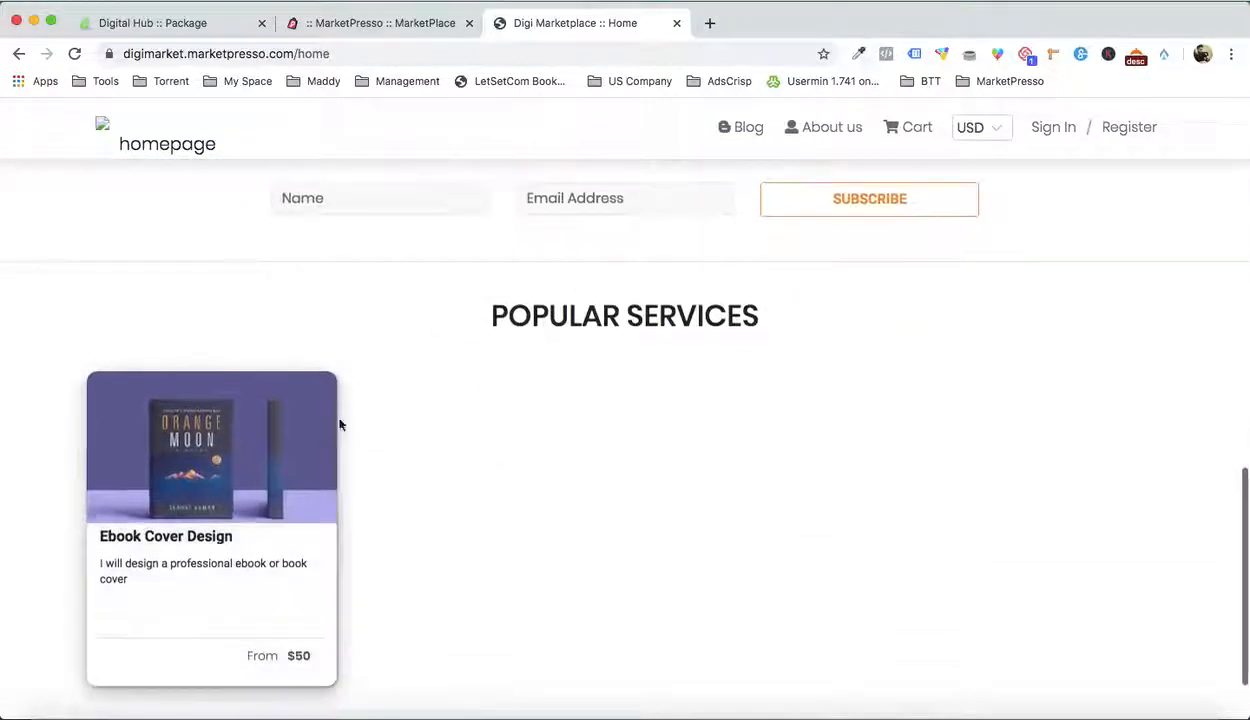
scroll(227, 520, down, 2)
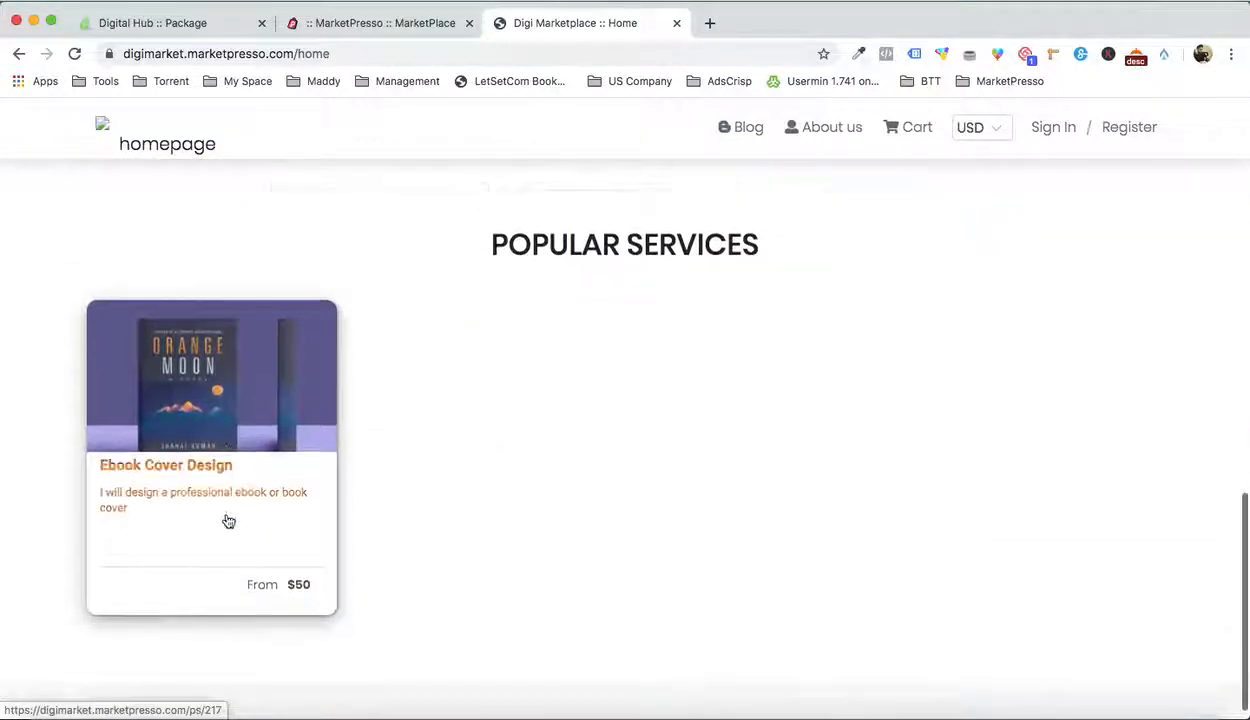
scroll(476, 509, up, 4)
scroll(476, 509, down, 2)
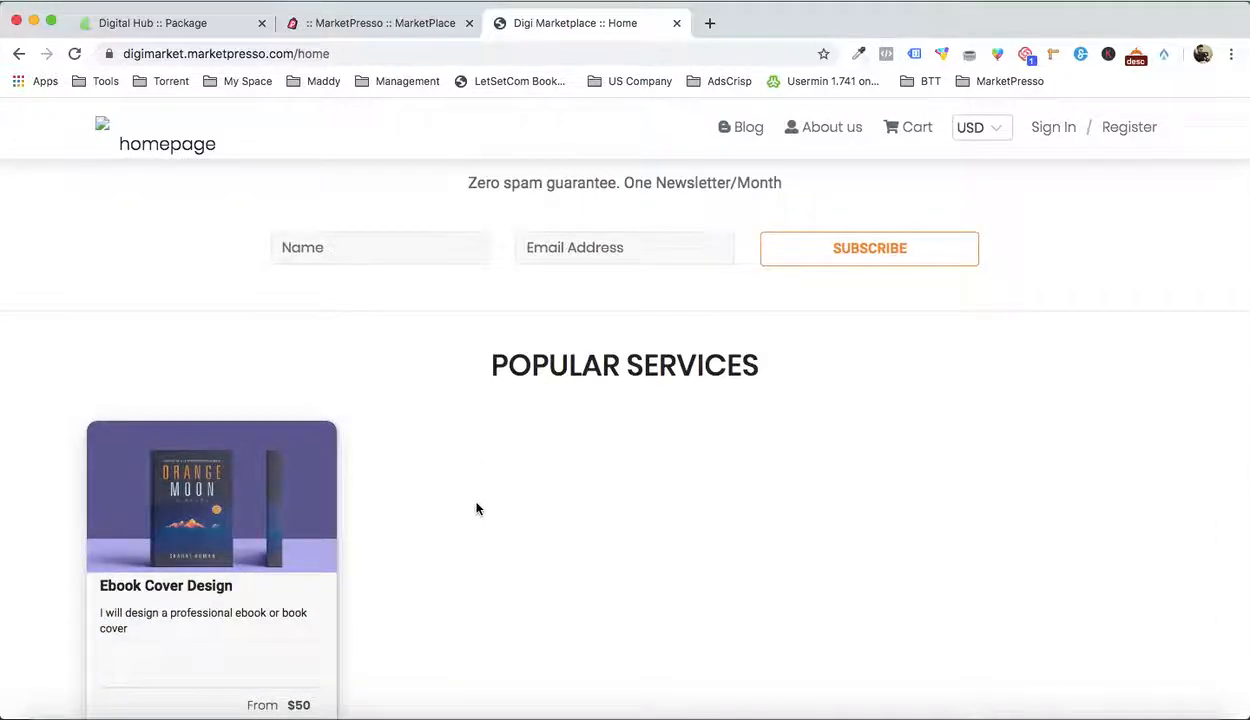
scroll(476, 509, down, 3)
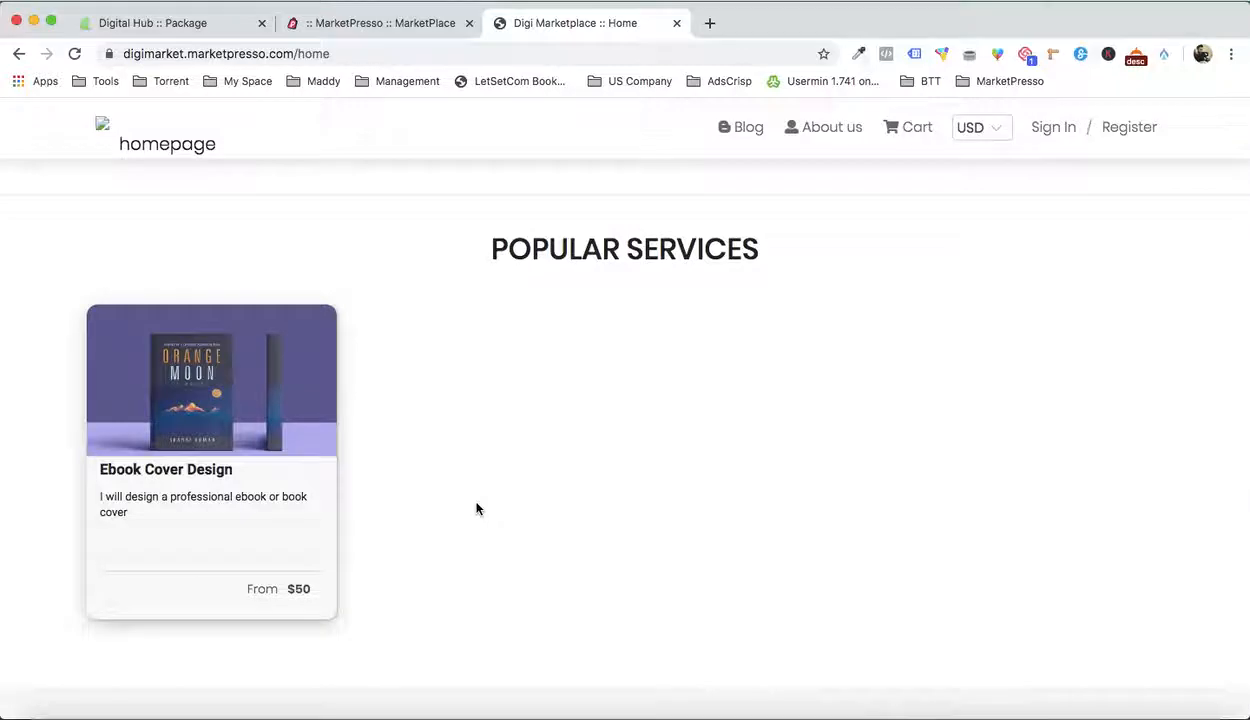
scroll(476, 509, down, 1)
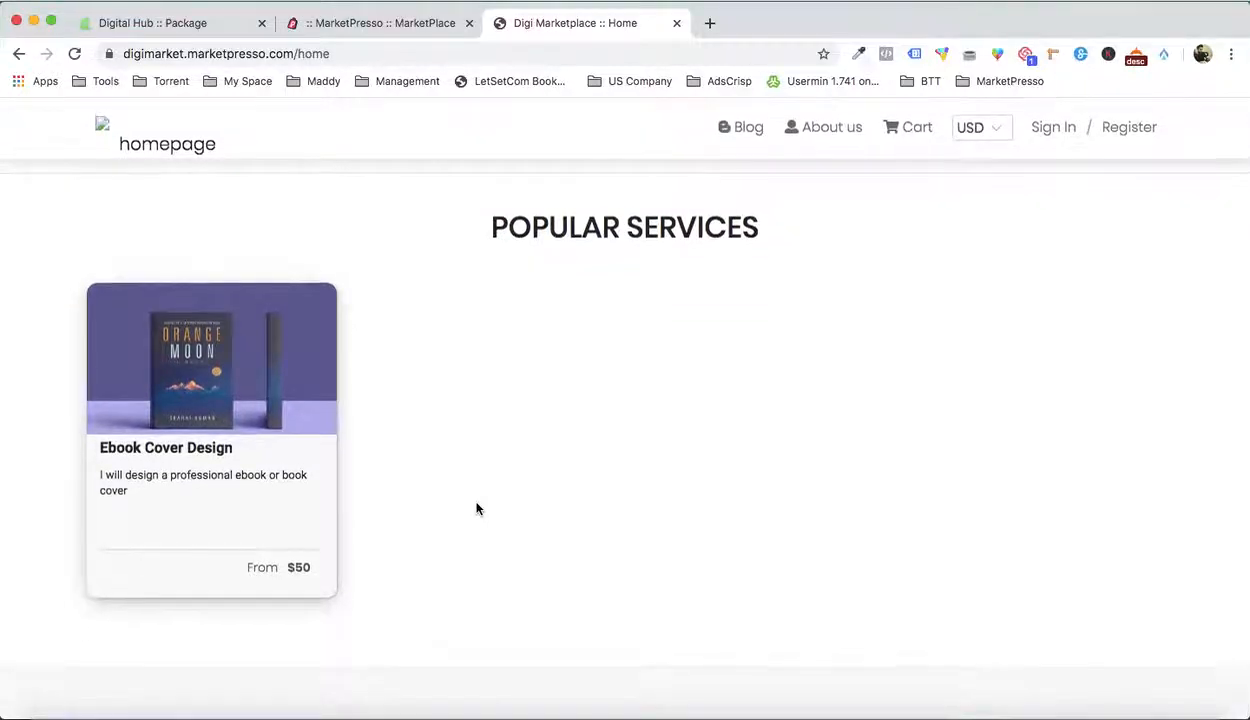
Open the Digital Hub homepage and examine how its popular services and their ribbons are presented
click(190, 22)
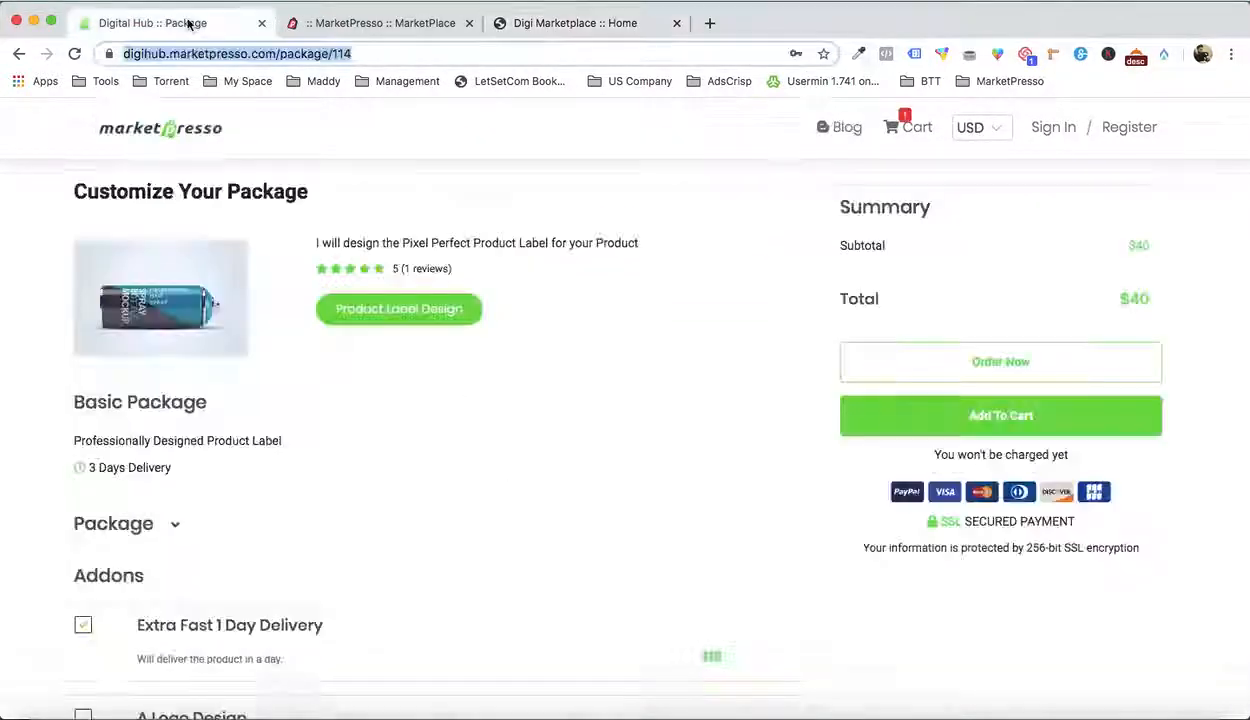
key(Return)
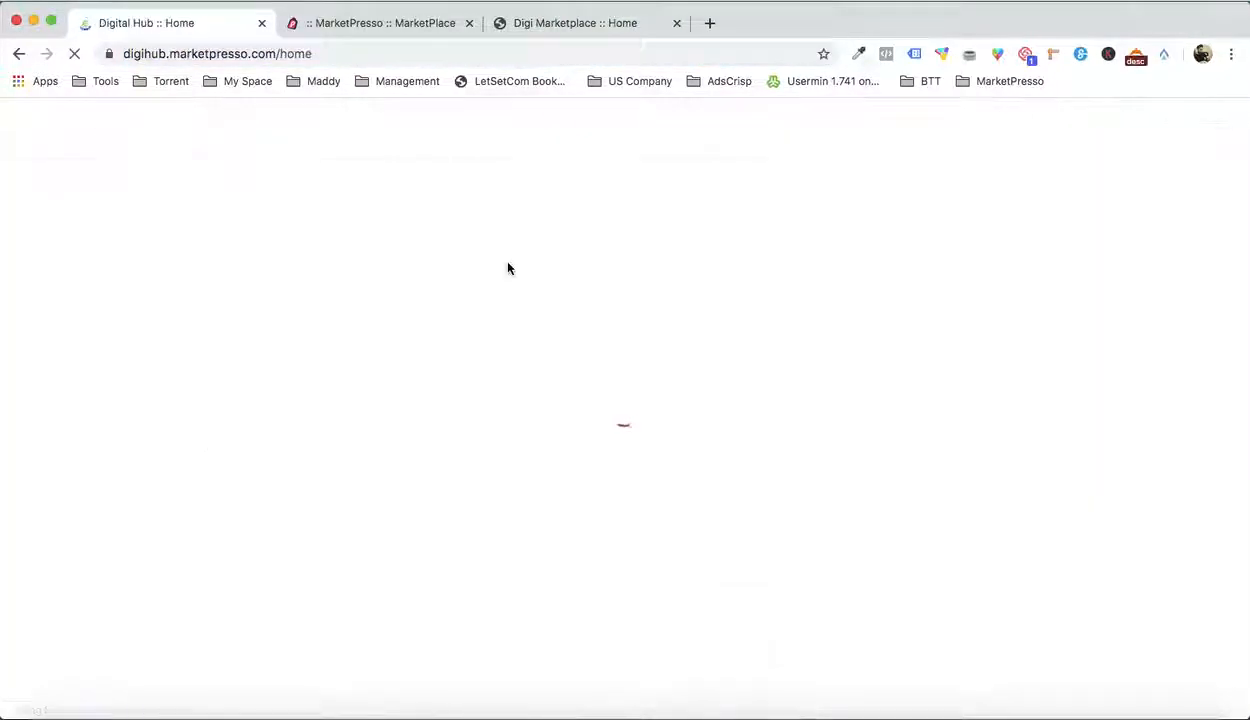
scroll(535, 348, down, 15)
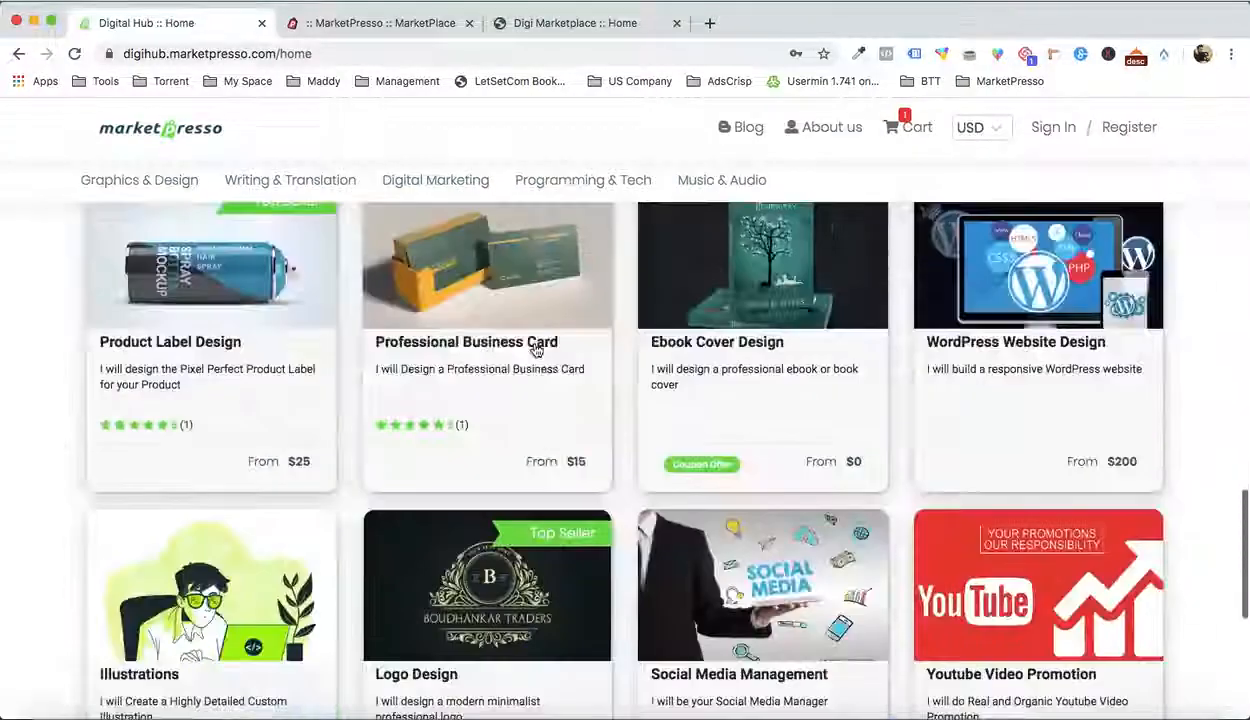
scroll(535, 348, up, 1)
scroll(776, 363, down, 3)
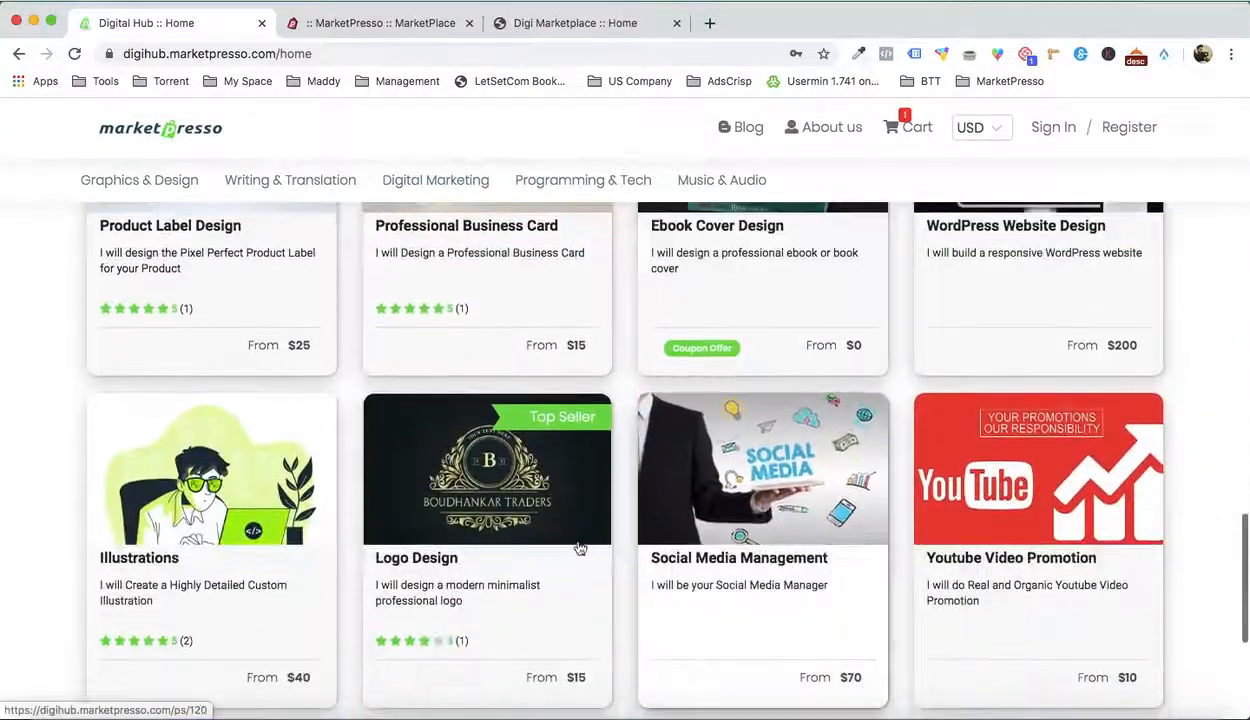
scroll(898, 575, down, 2)
scroll(898, 575, up, 4)
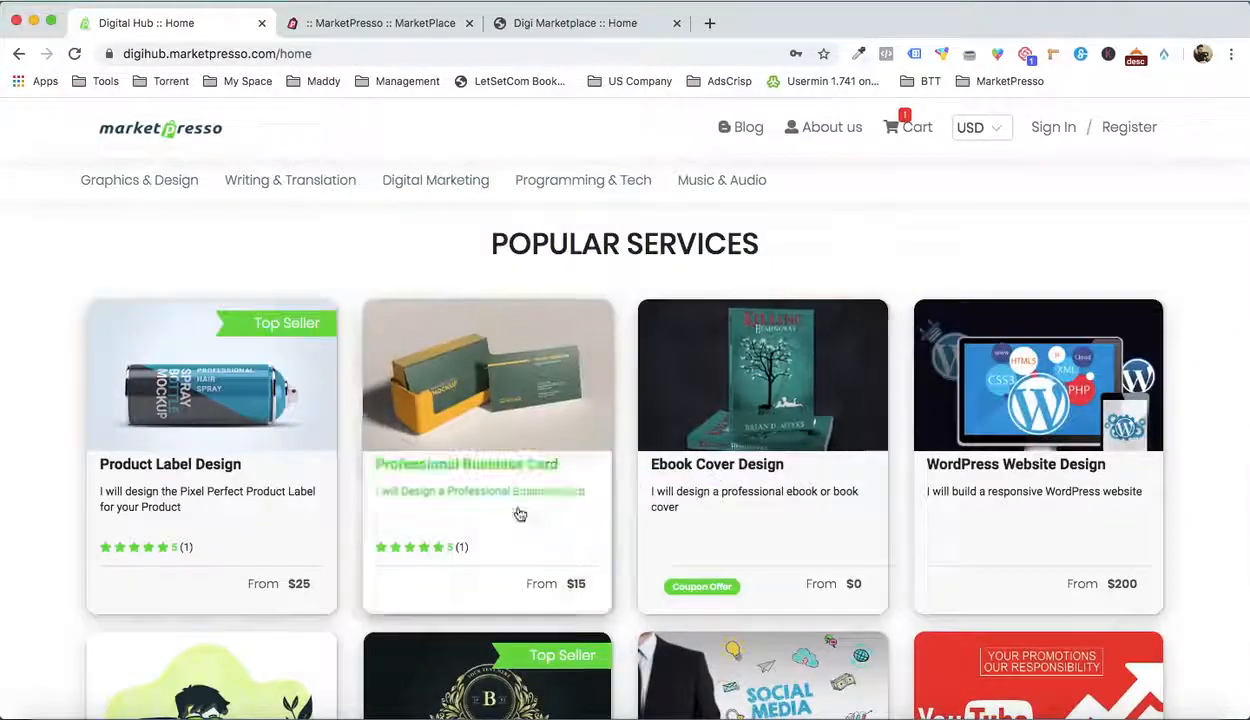
scroll(648, 492, down, 2)
scroll(648, 492, up, 2)
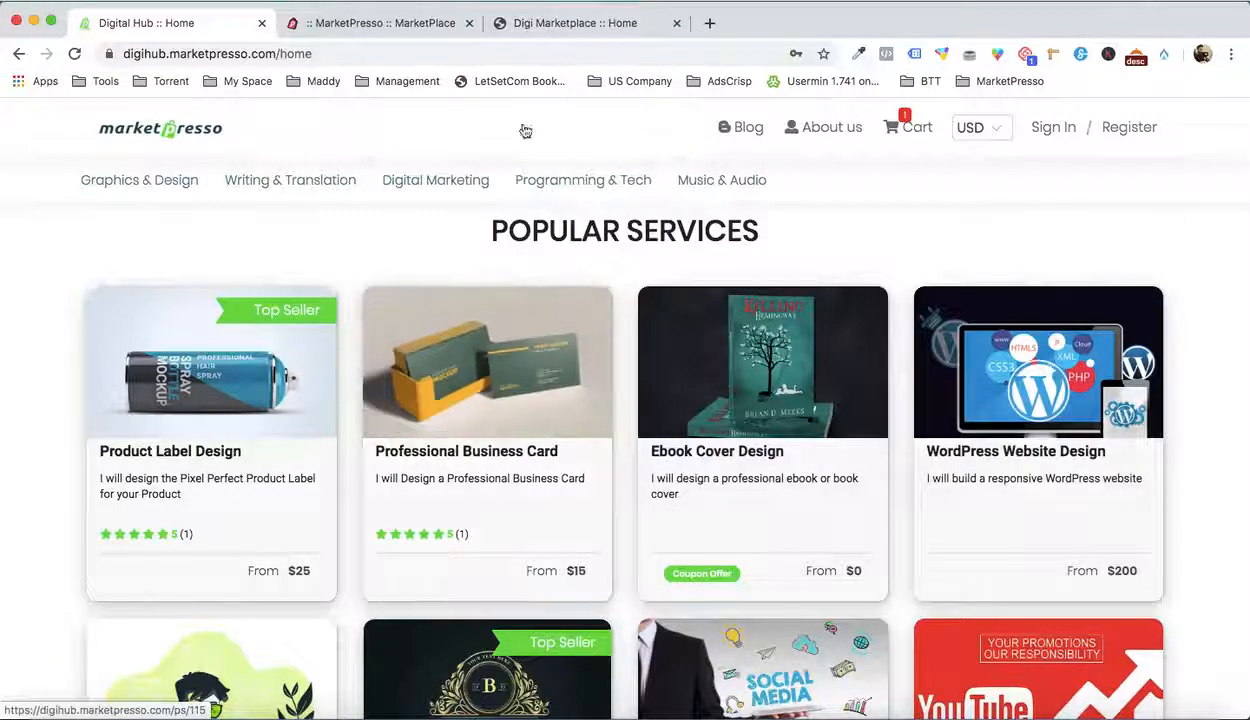
Set the ribbon text of the Digi Marketplace's Ebook Cover Design service to Top Seller and save the service
click(584, 24)
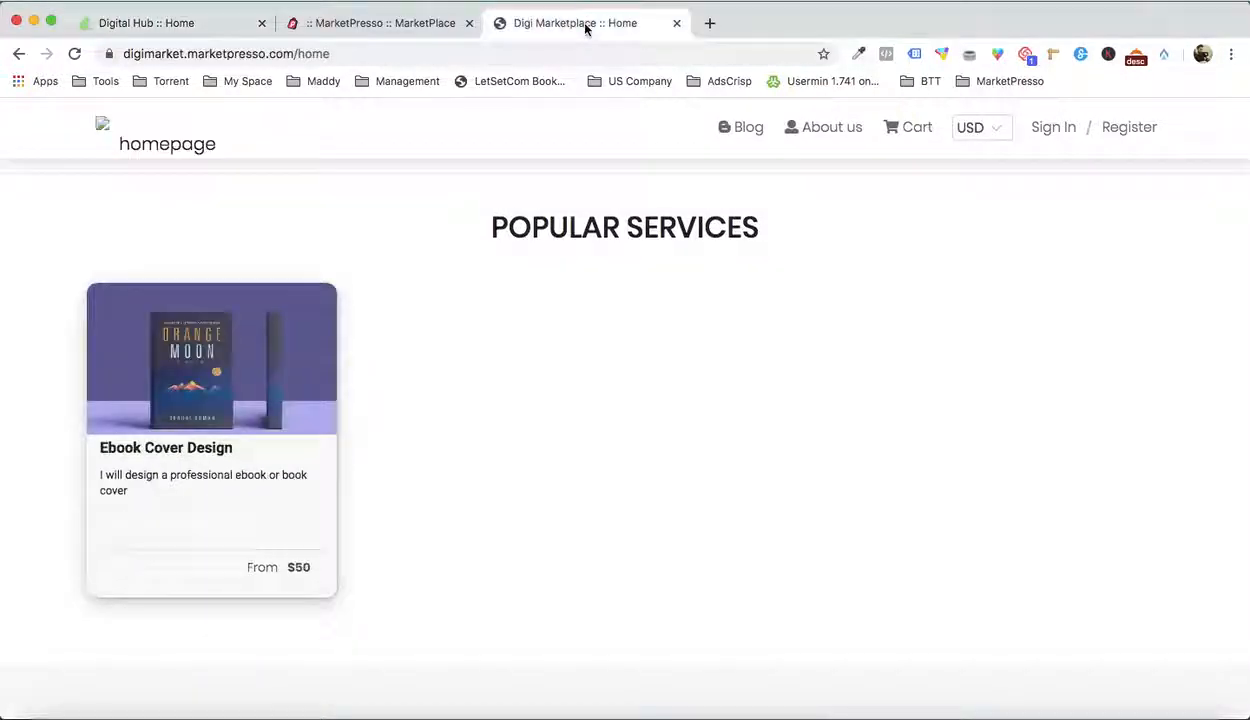
click(392, 36)
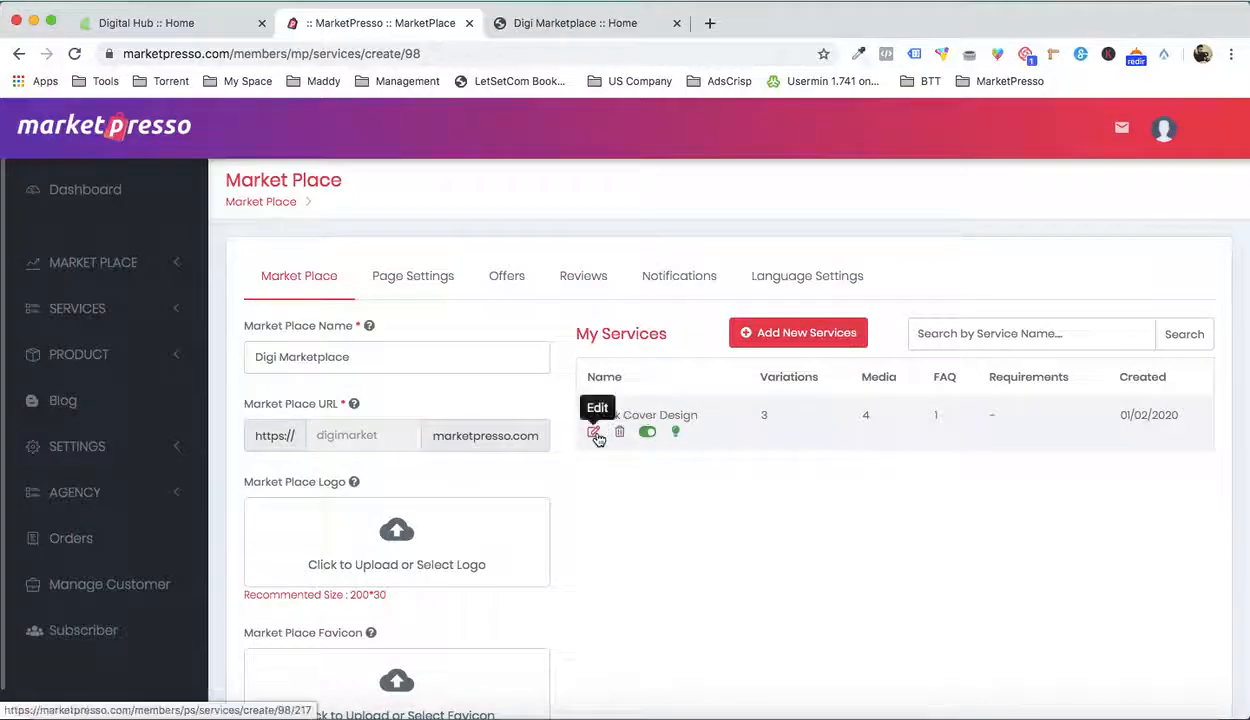
click(597, 438)
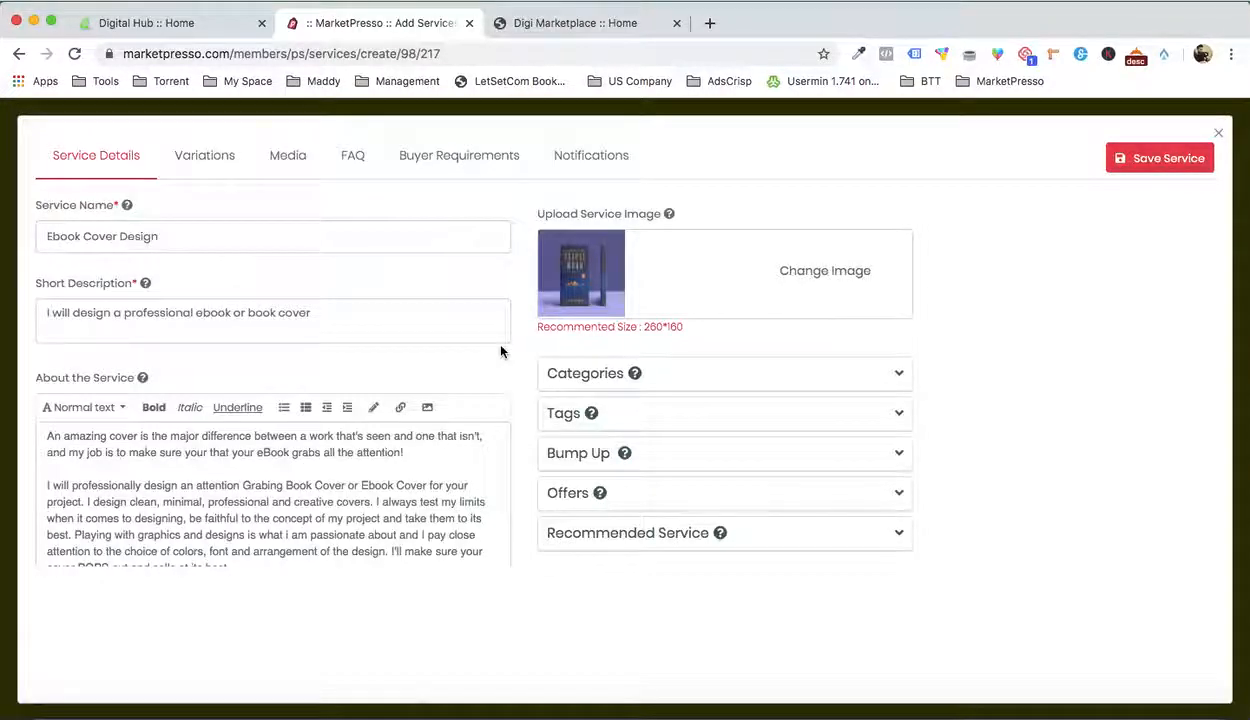
scroll(501, 350, down, 3)
click(159, 396)
text(T)
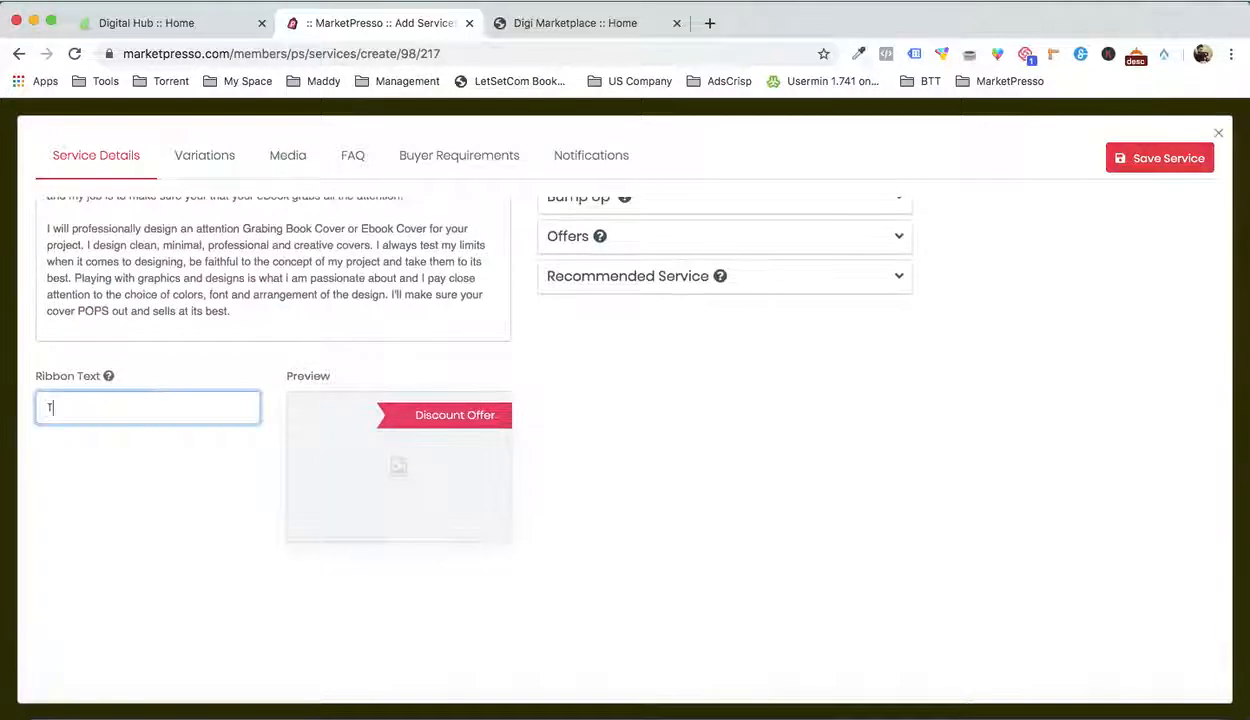
text(op Seller)
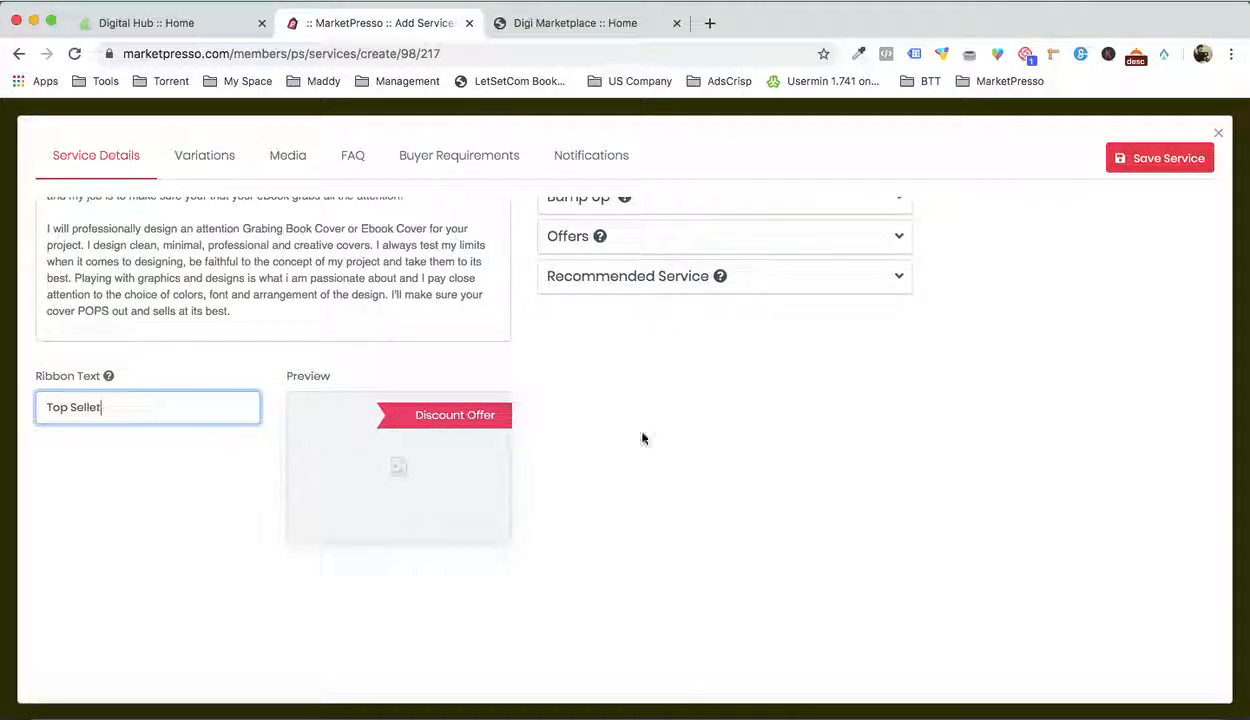
click(697, 467)
click(1165, 160)
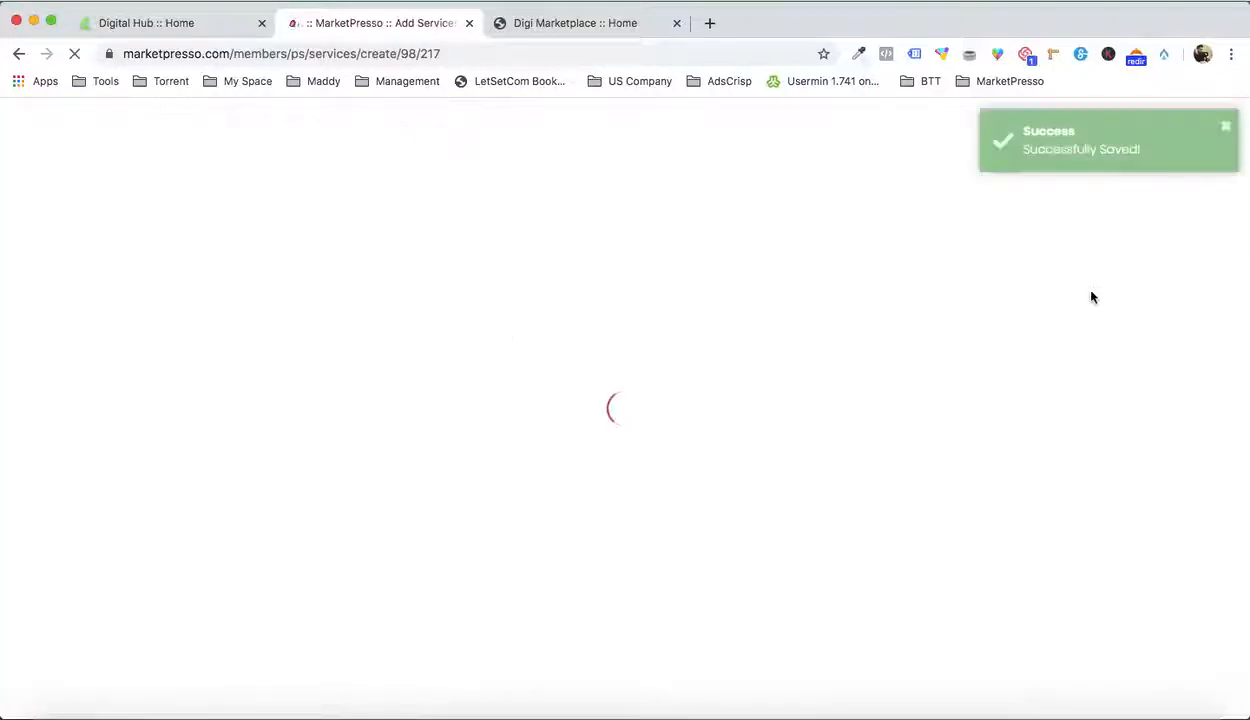
Reload the Digi Marketplace homepage and check the ribbon on the Ebook Cover Design service
click(577, 22)
key(super+r)
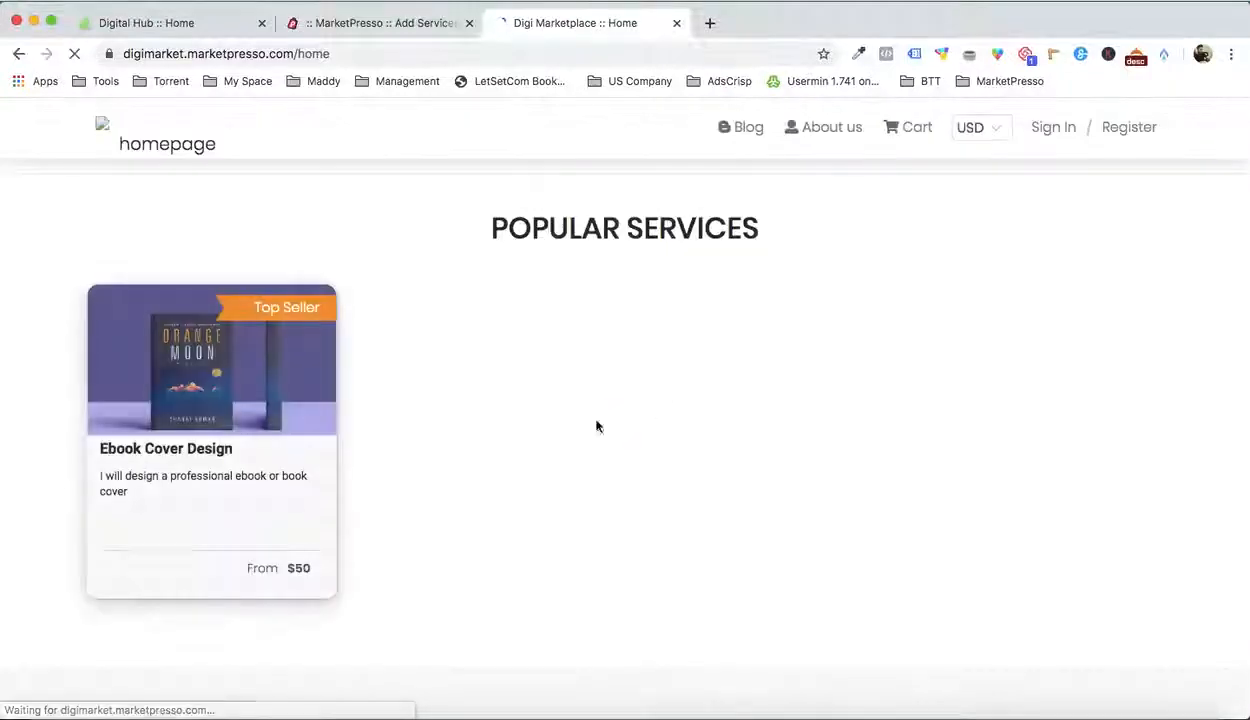
scroll(524, 341, up, 4)
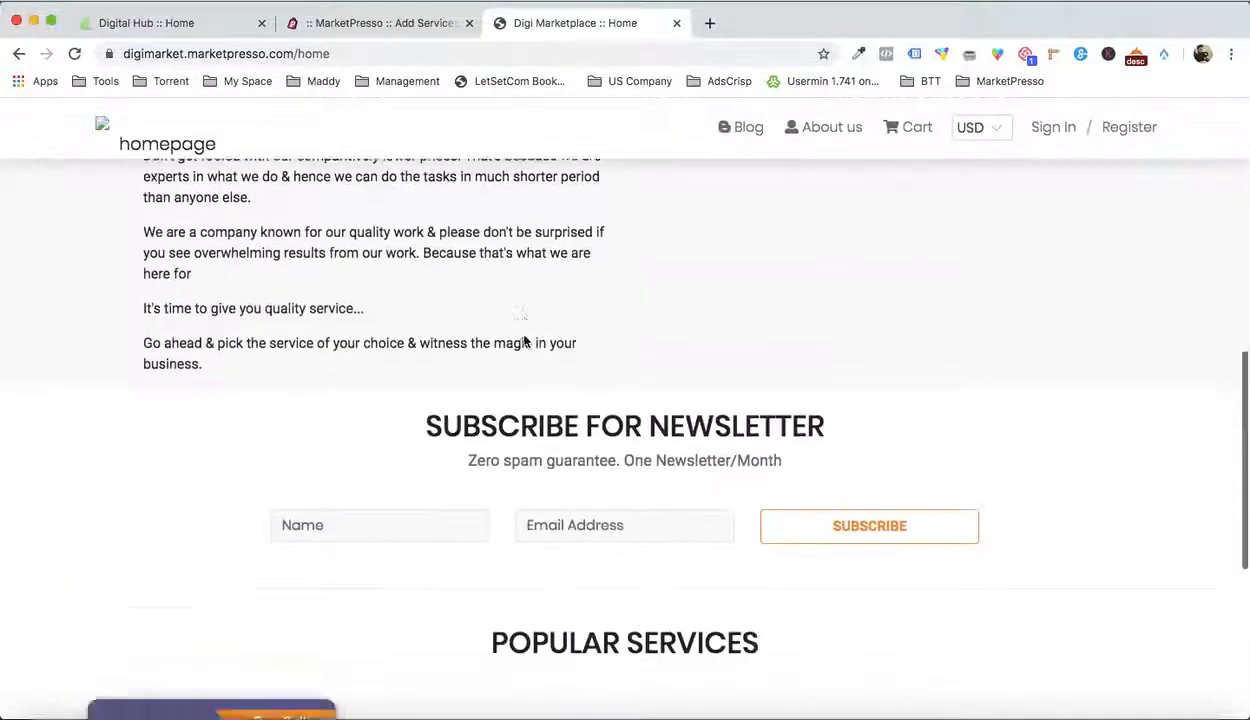
scroll(524, 341, down, 2)
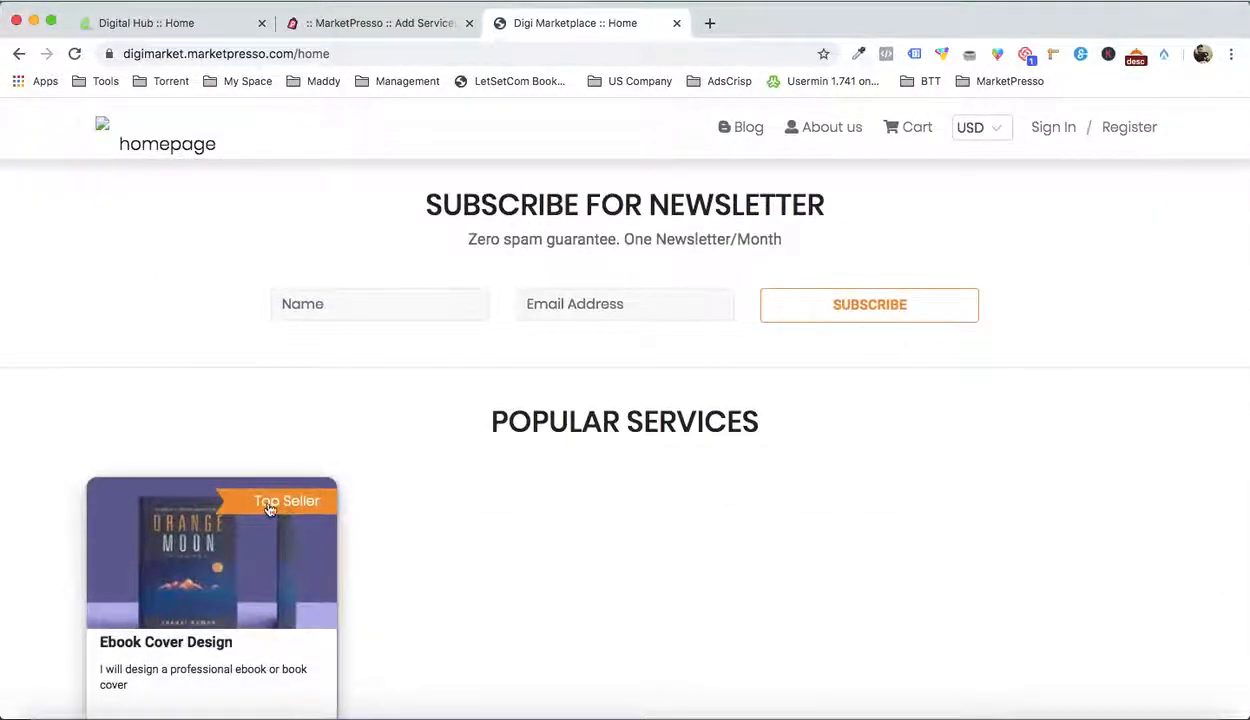
scroll(413, 497, up, 10)
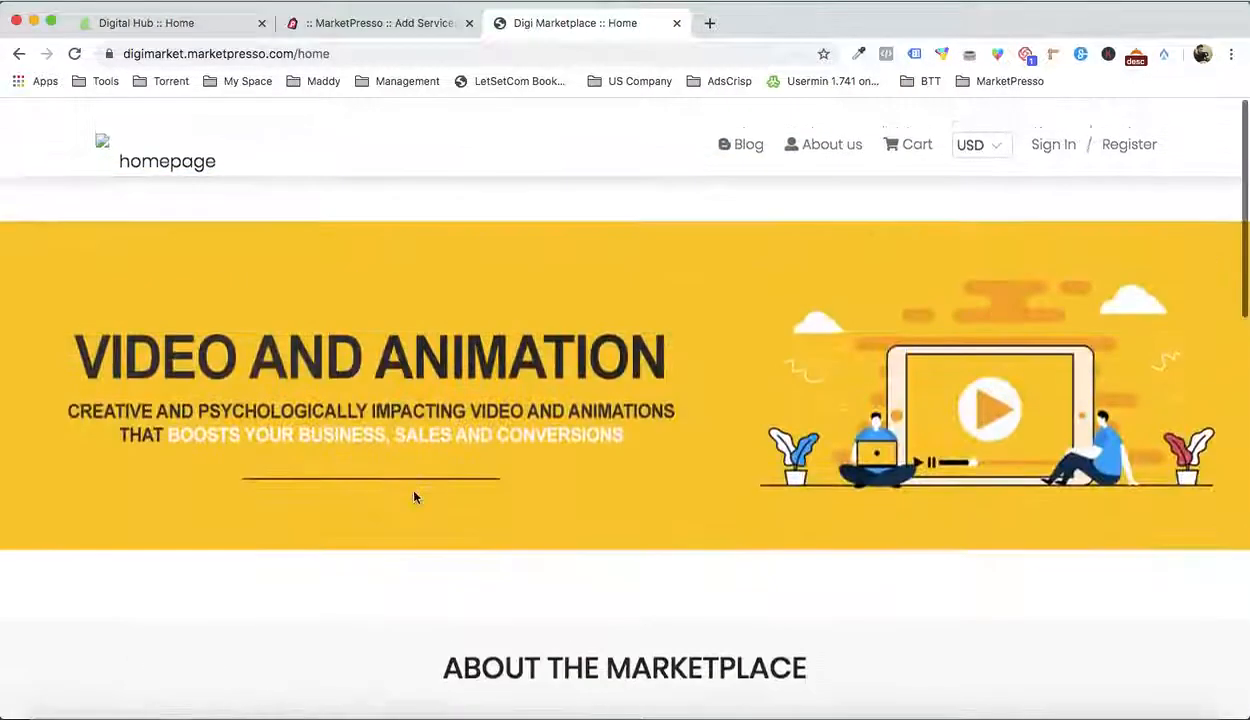
Close the service editor and open the marketplace's category settings, consulting Digital Hub's category menu as a reference
click(377, 23)
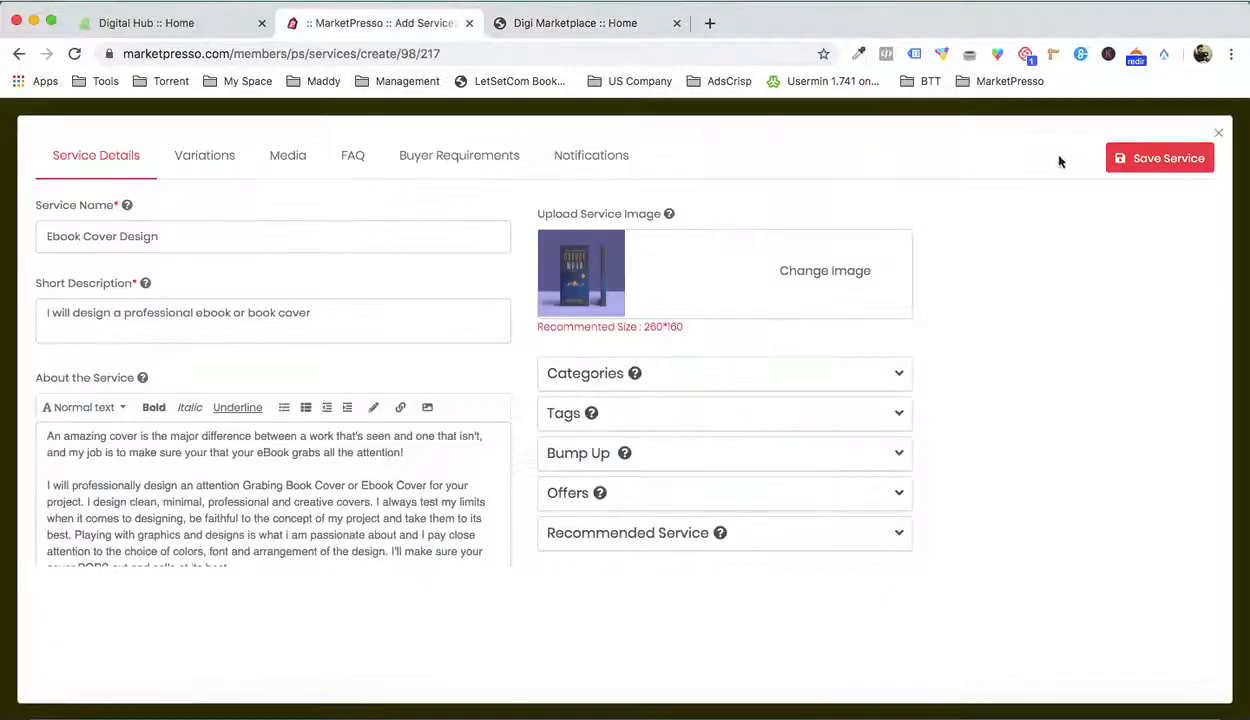
click(1217, 135)
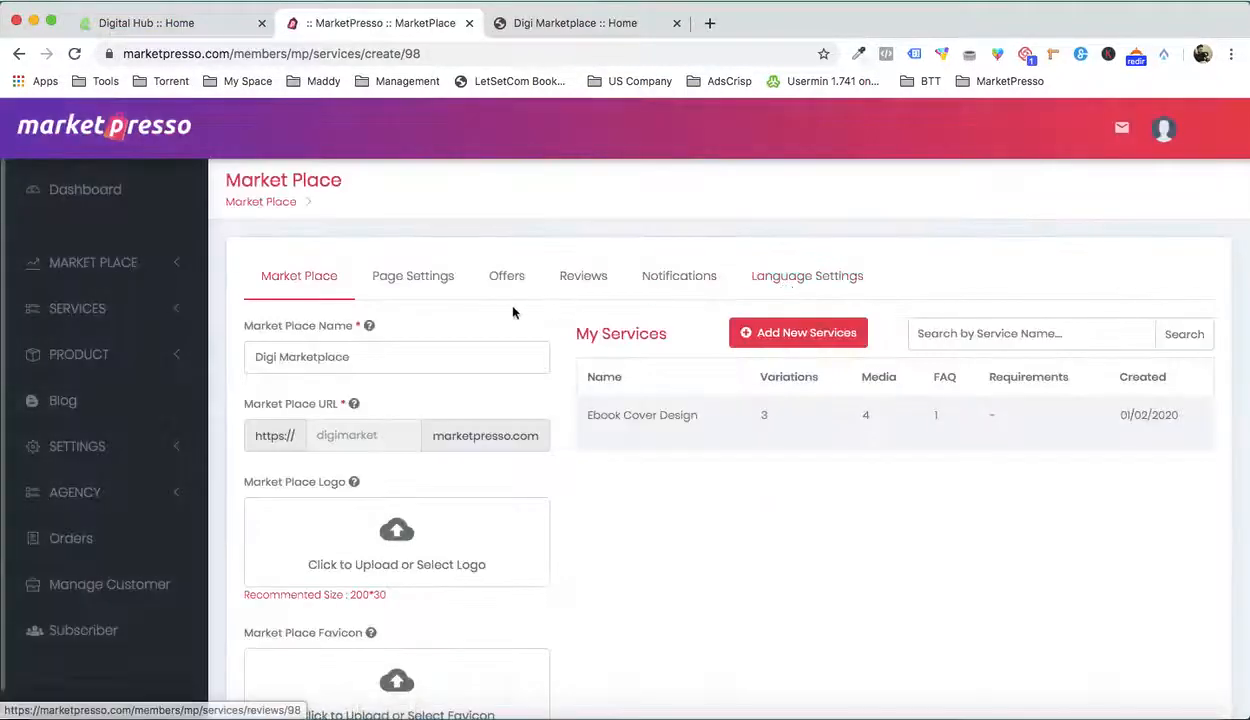
click(396, 290)
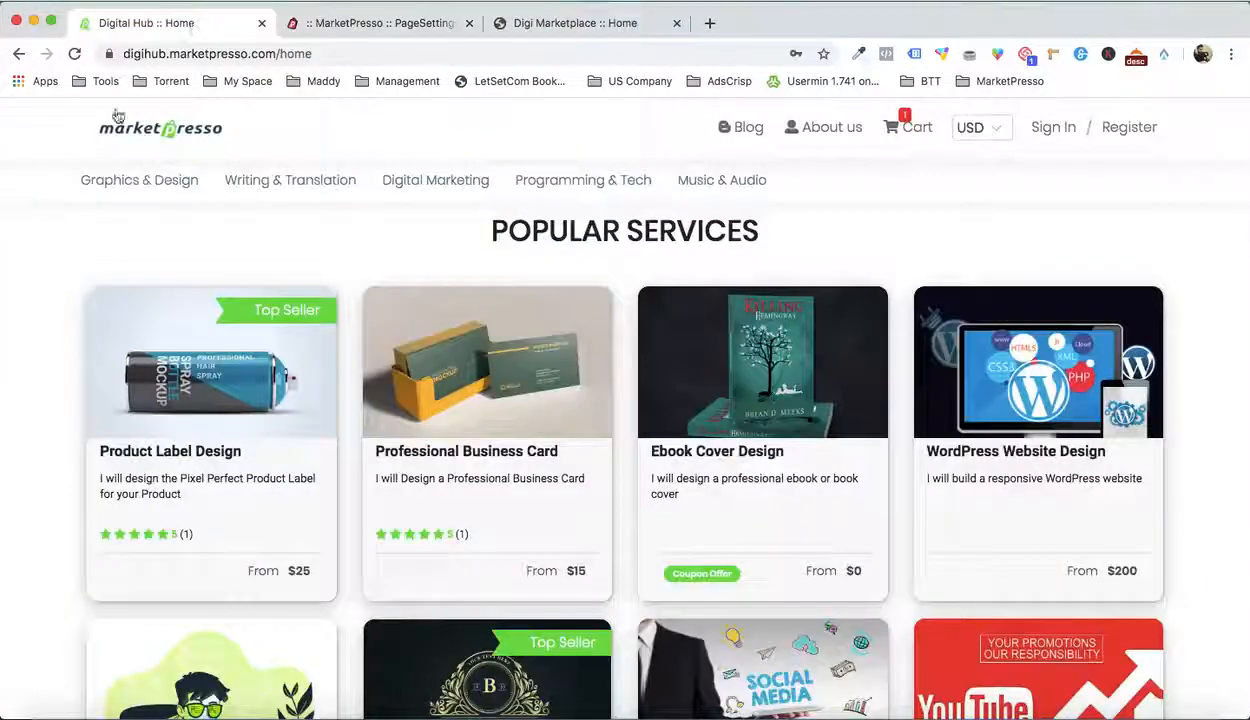
mouse_move(290, 184)
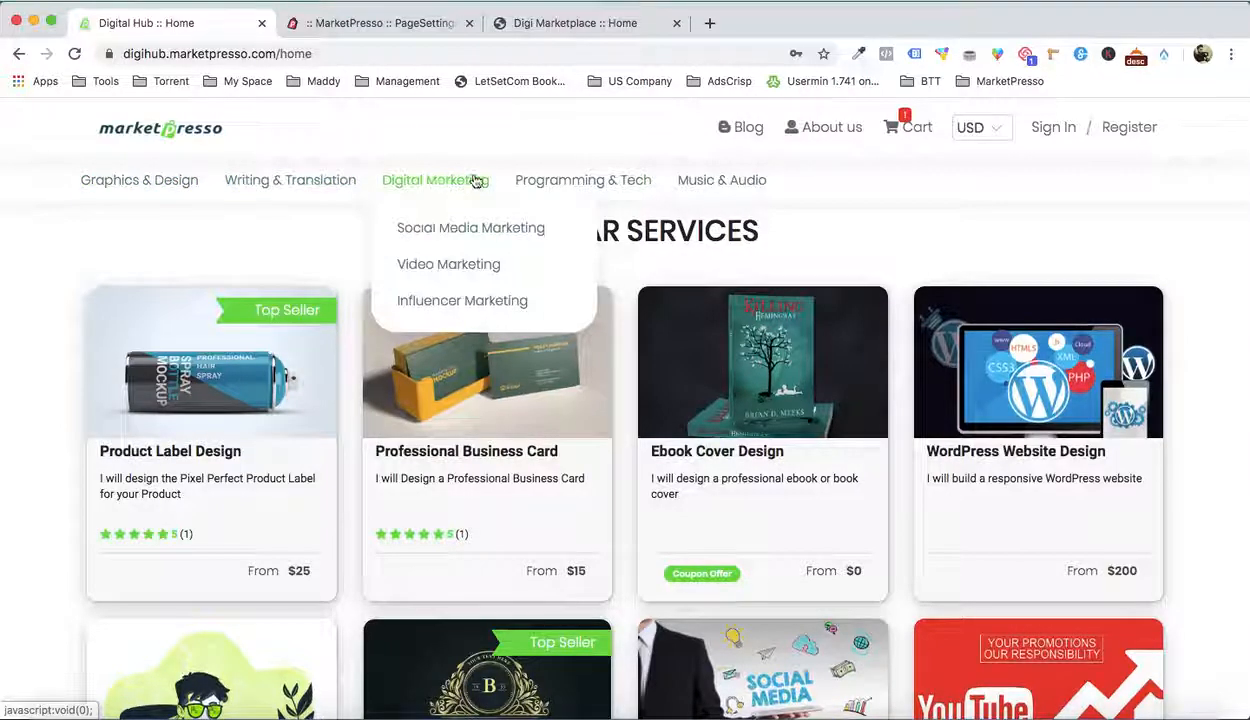
click(375, 33)
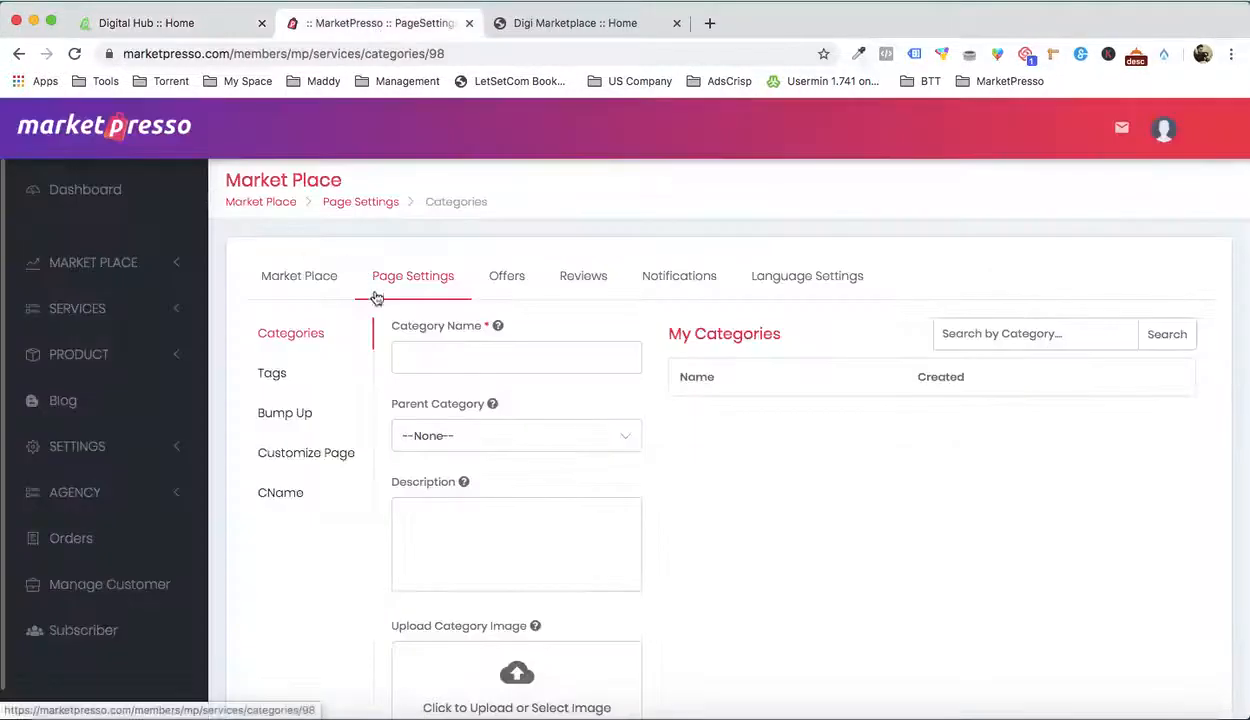
Name the new category eBook Creation, with no parent category and the description "I will create Professional eBooks for you."
click(440, 350)
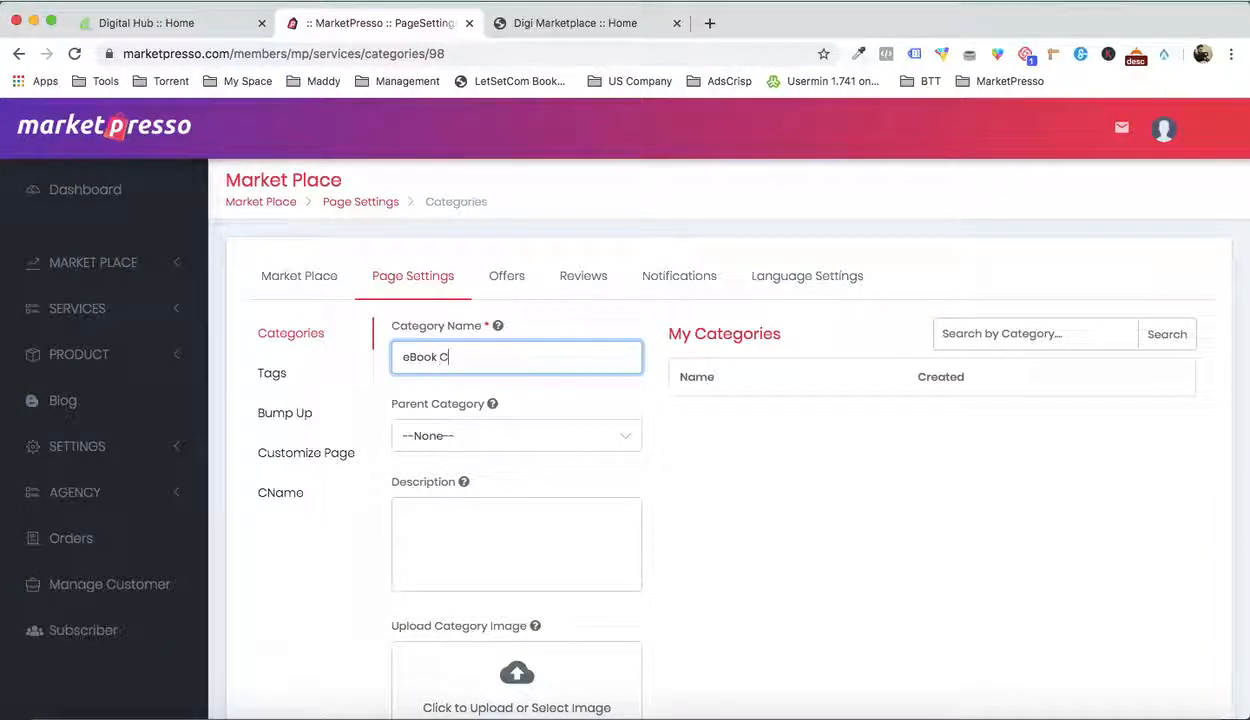
click(767, 461)
scroll(762, 465, down, 2)
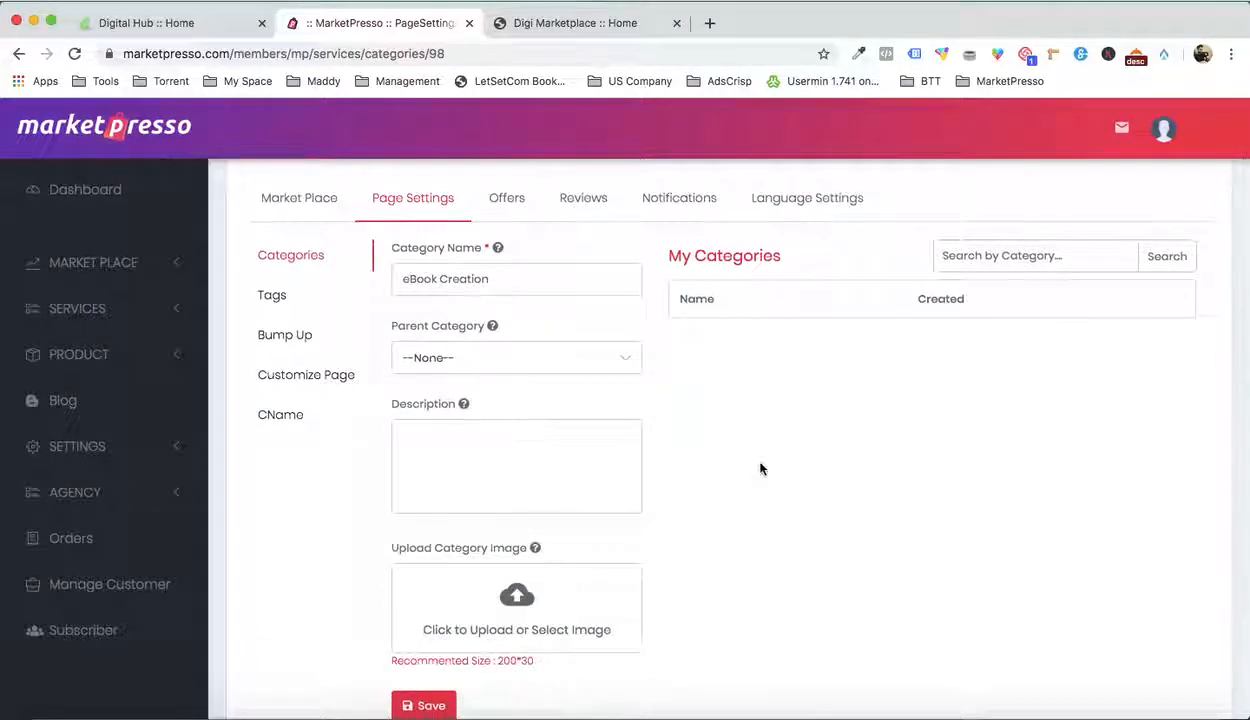
click(533, 452)
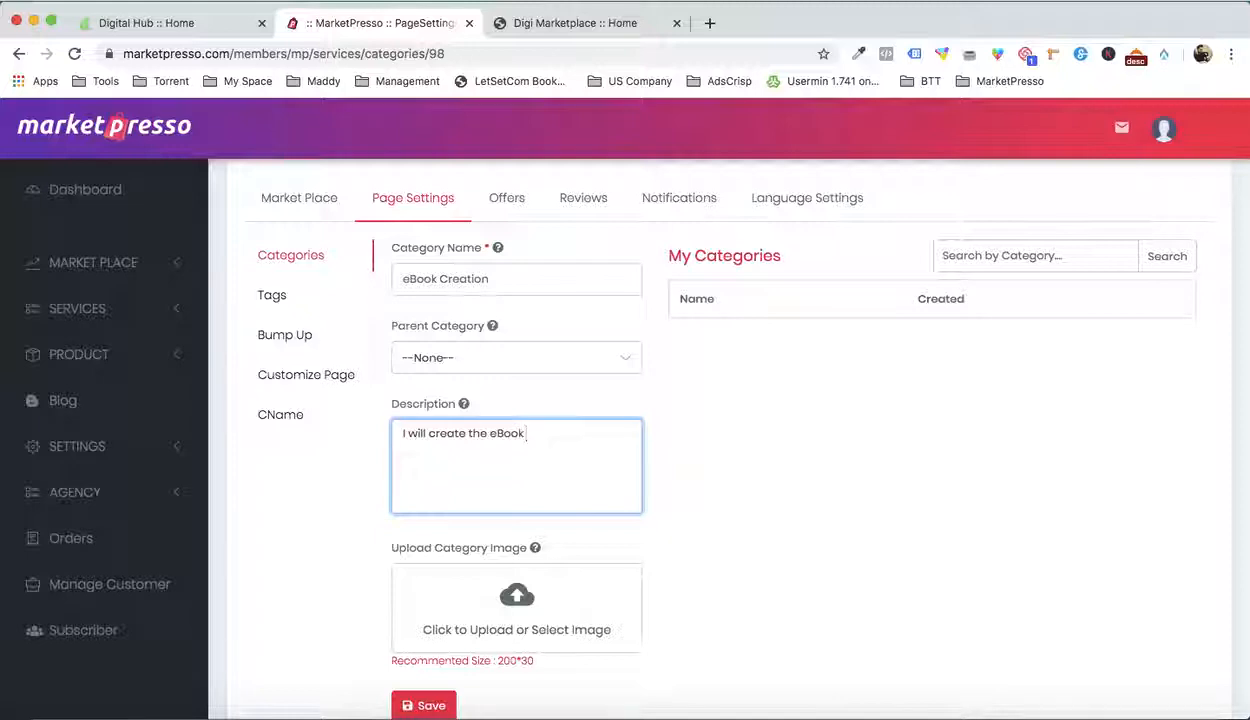
text(I will create the eBooks for y)
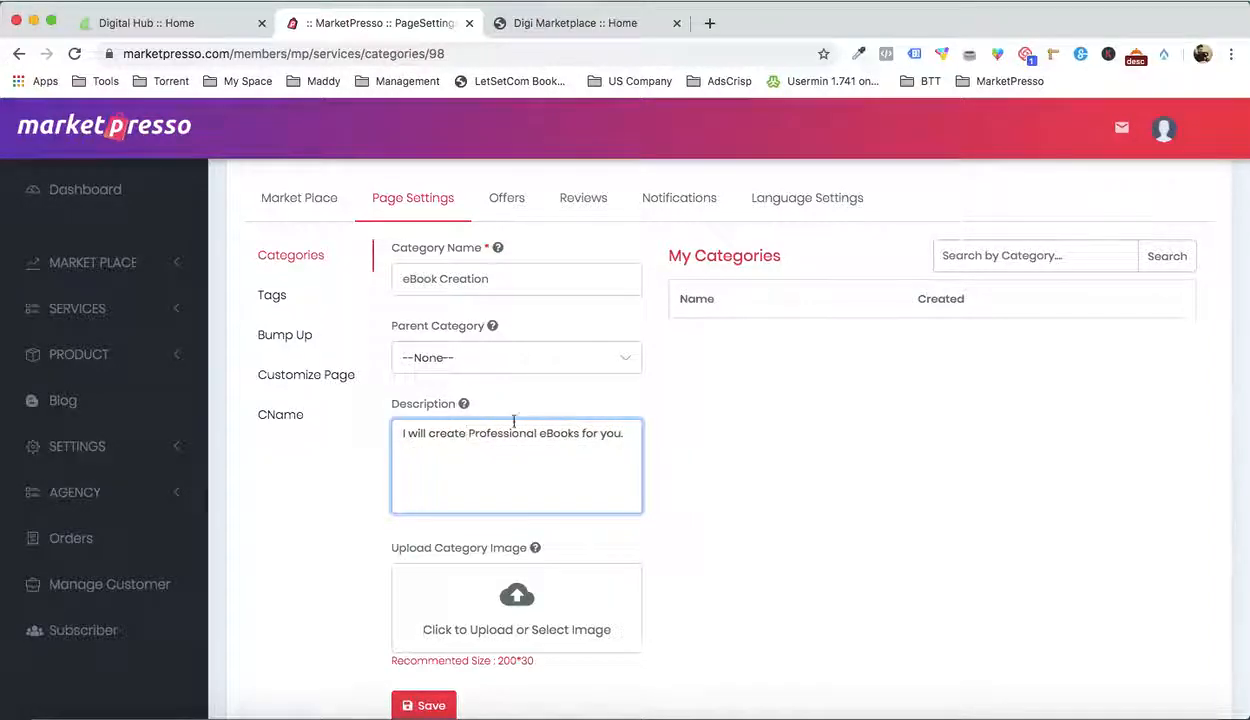
Upload BOOK 5.jpg to the image library and choose it as the category image
scroll(726, 507, down, 3)
click(560, 496)
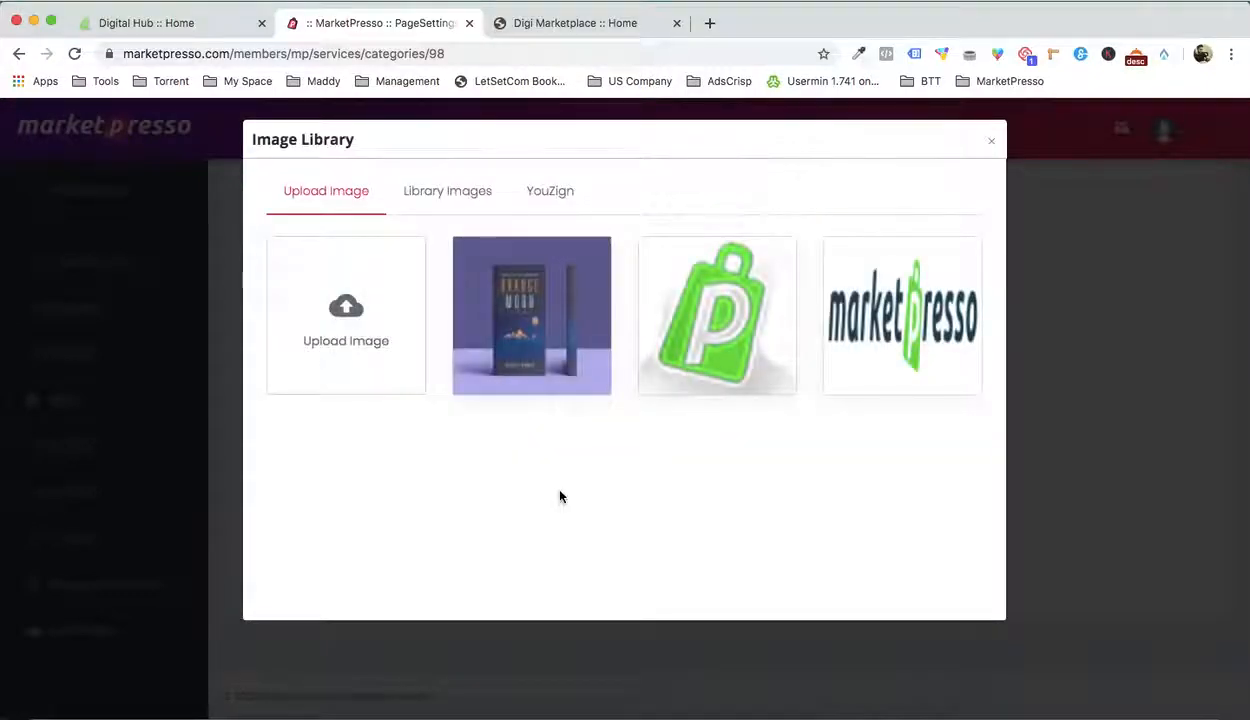
click(369, 317)
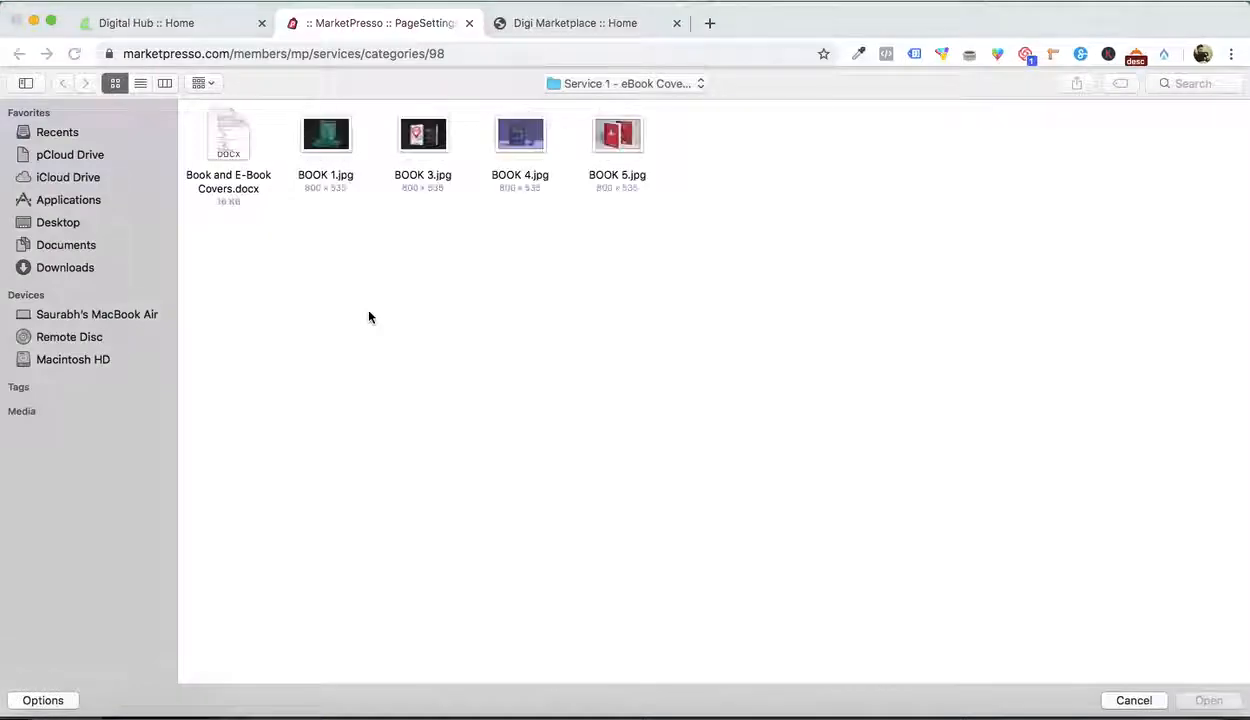
double_click(610, 134)
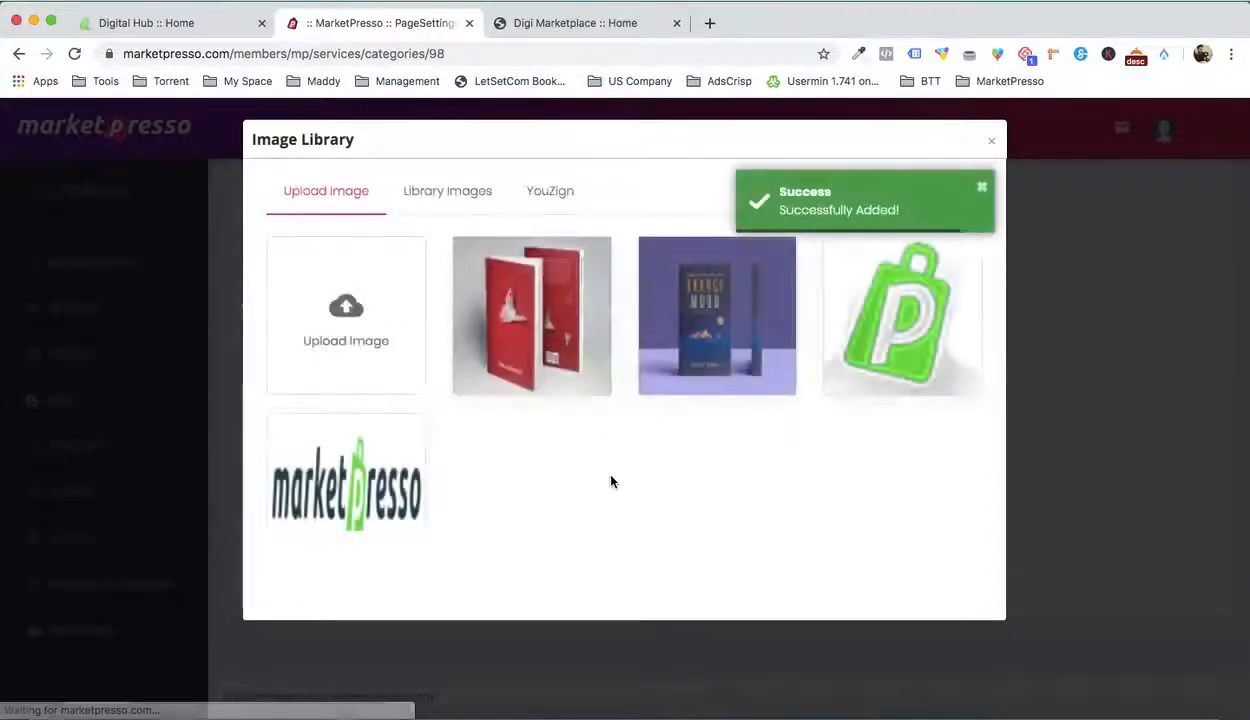
click(493, 316)
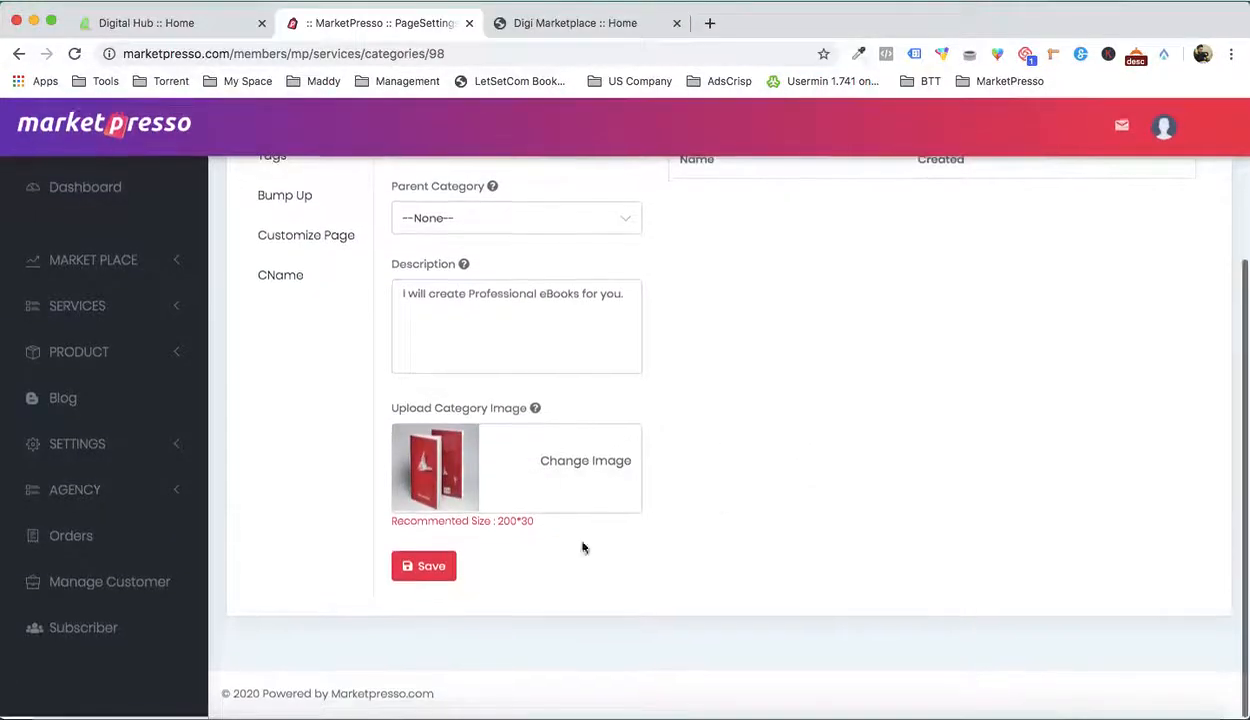
Save the eBook Creation category and pin it to the marketplace homepage, consulting the Digi Marketplace homepage in between
click(428, 569)
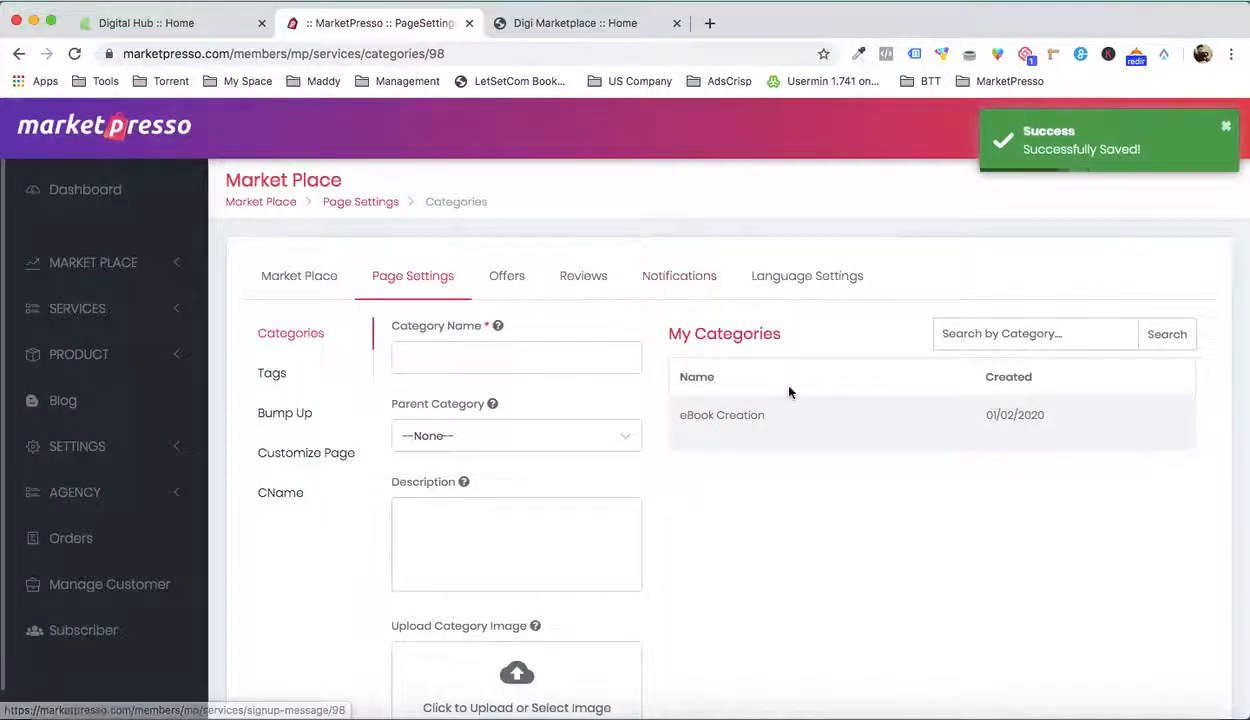
mouse_move(734, 413)
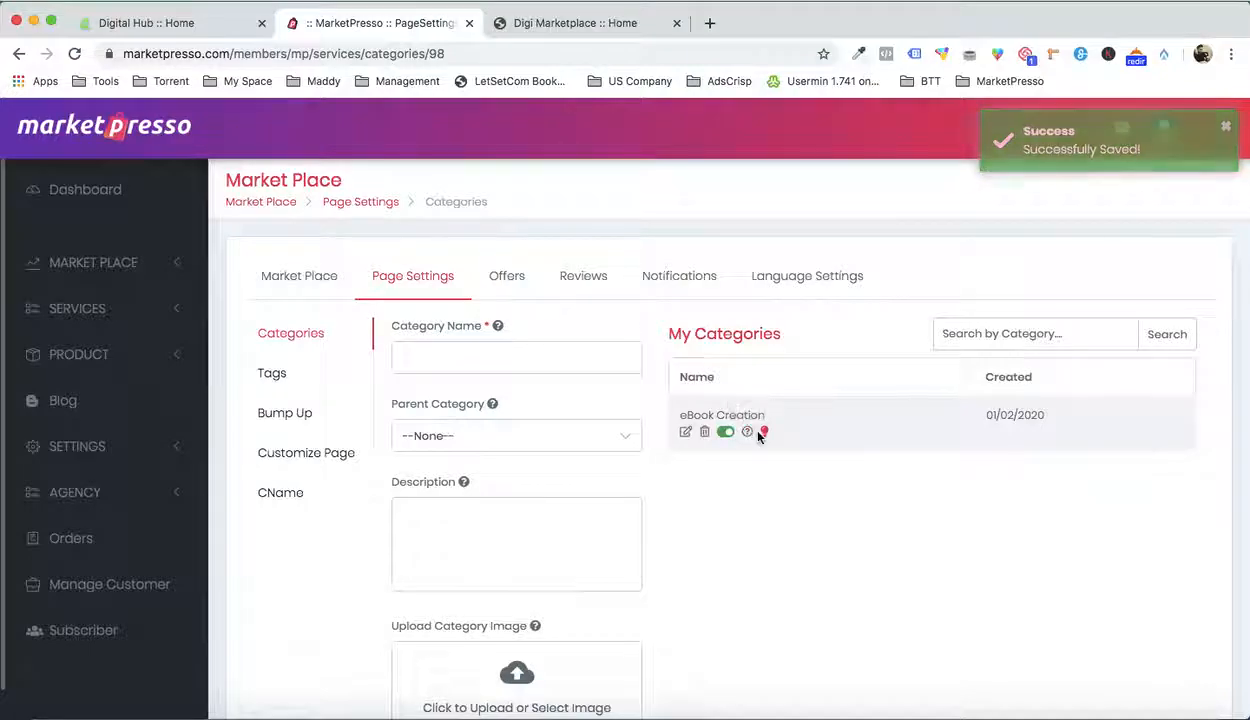
click(578, 28)
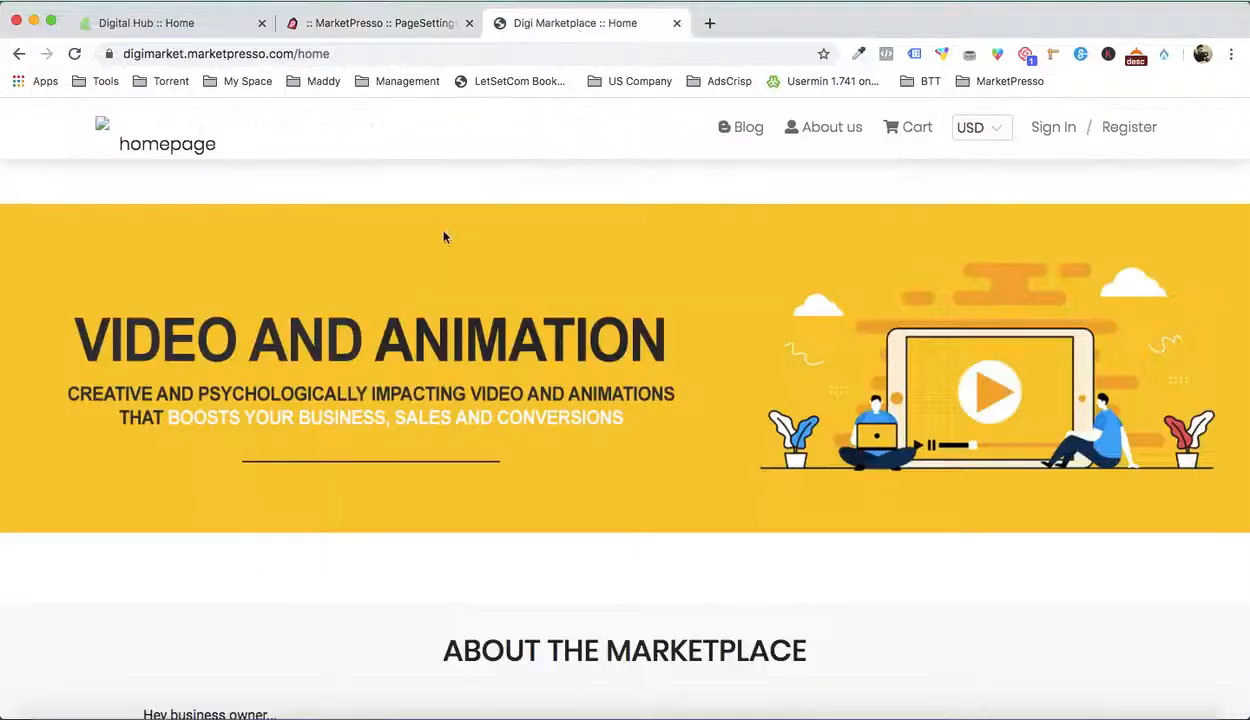
scroll(445, 237, down, 5)
scroll(444, 237, up, 5)
click(424, 23)
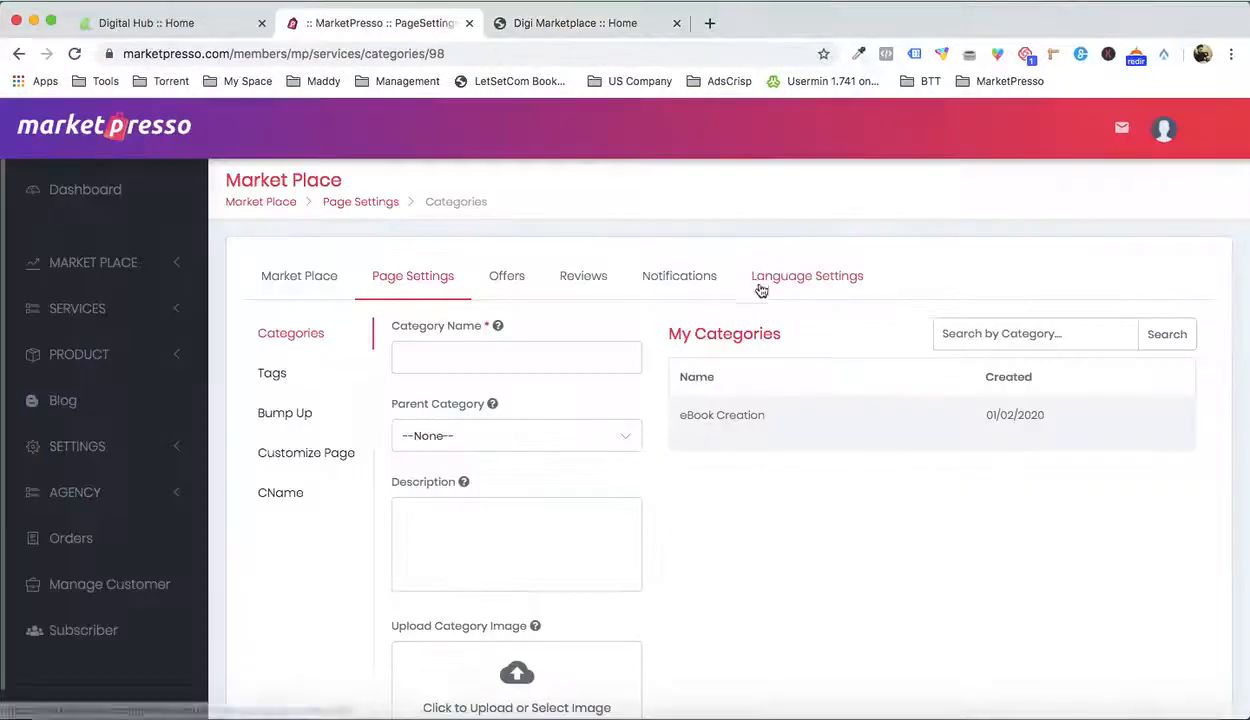
click(766, 434)
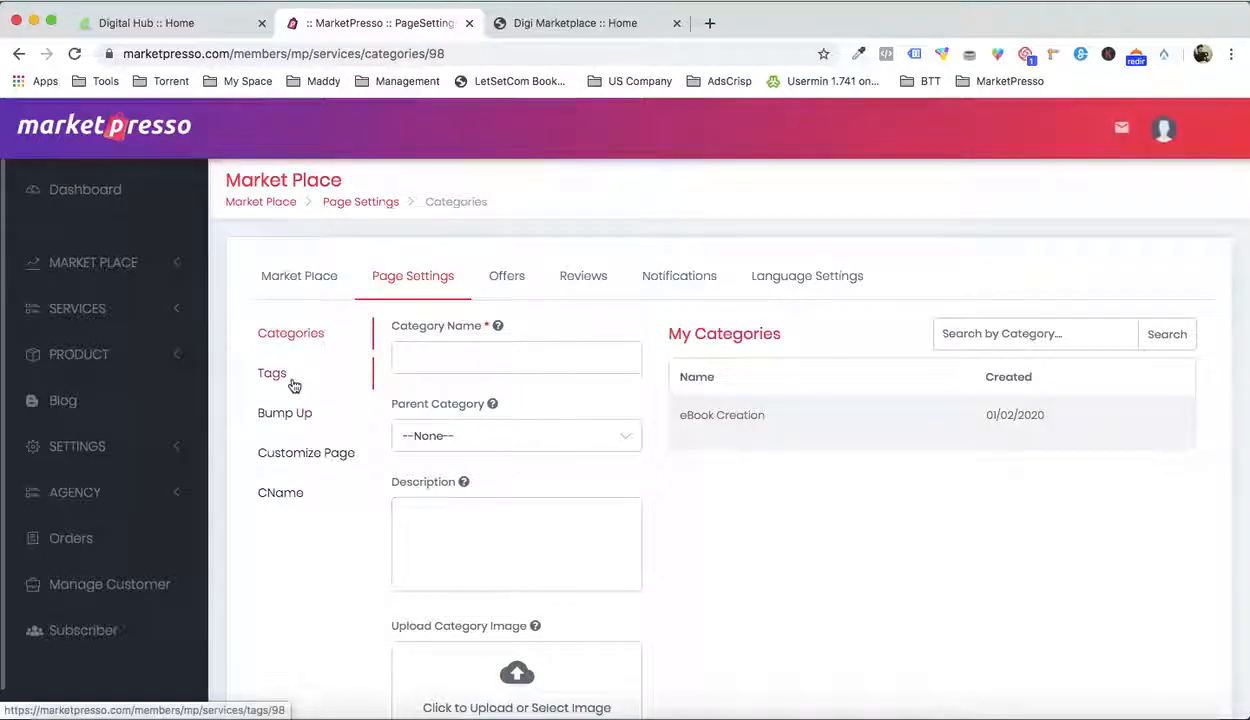
Open the marketplace's page customization and review its homepage sections, comparing them with the live Digi Marketplace homepage
click(309, 456)
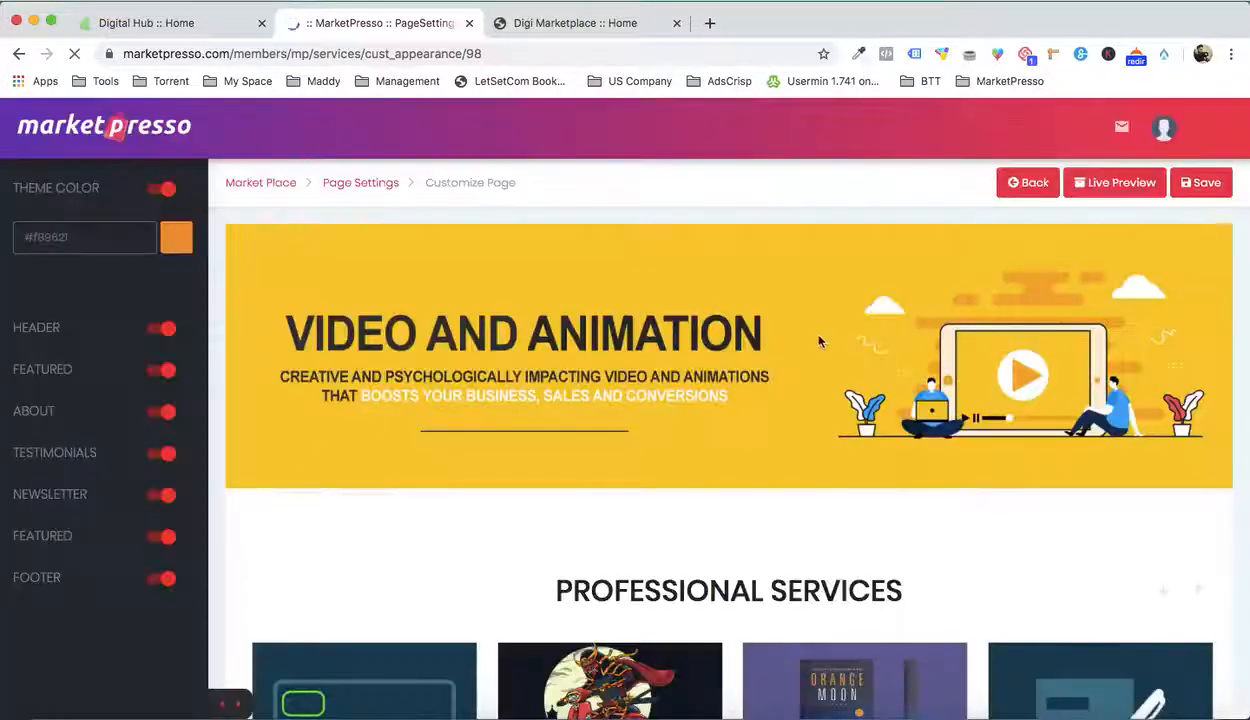
scroll(728, 452, down, 15)
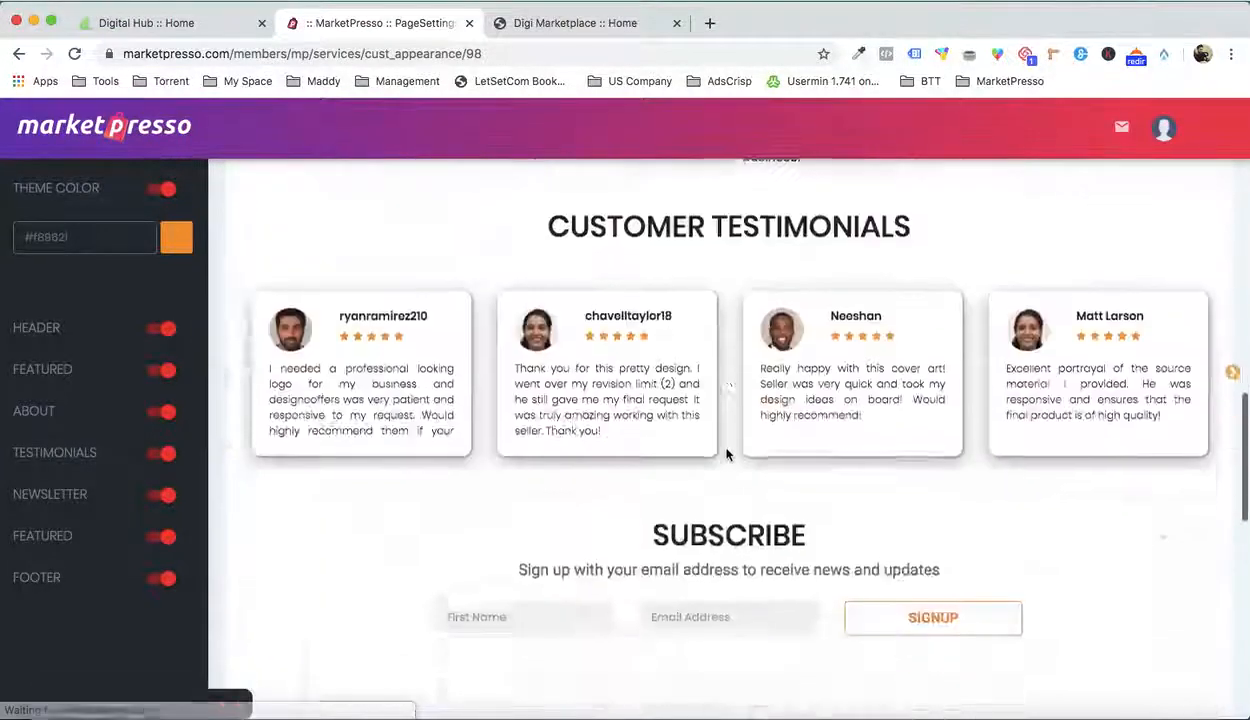
scroll(727, 455, down, 8)
scroll(727, 455, up, 12)
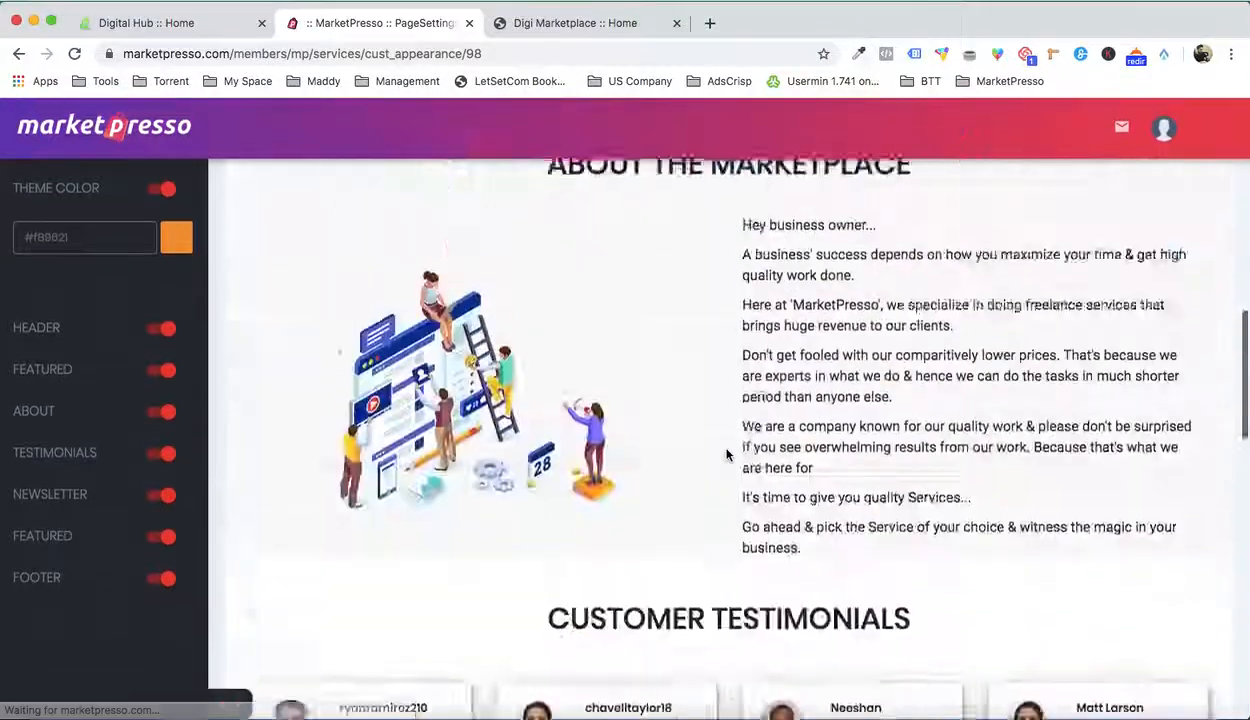
scroll(727, 455, up, 7)
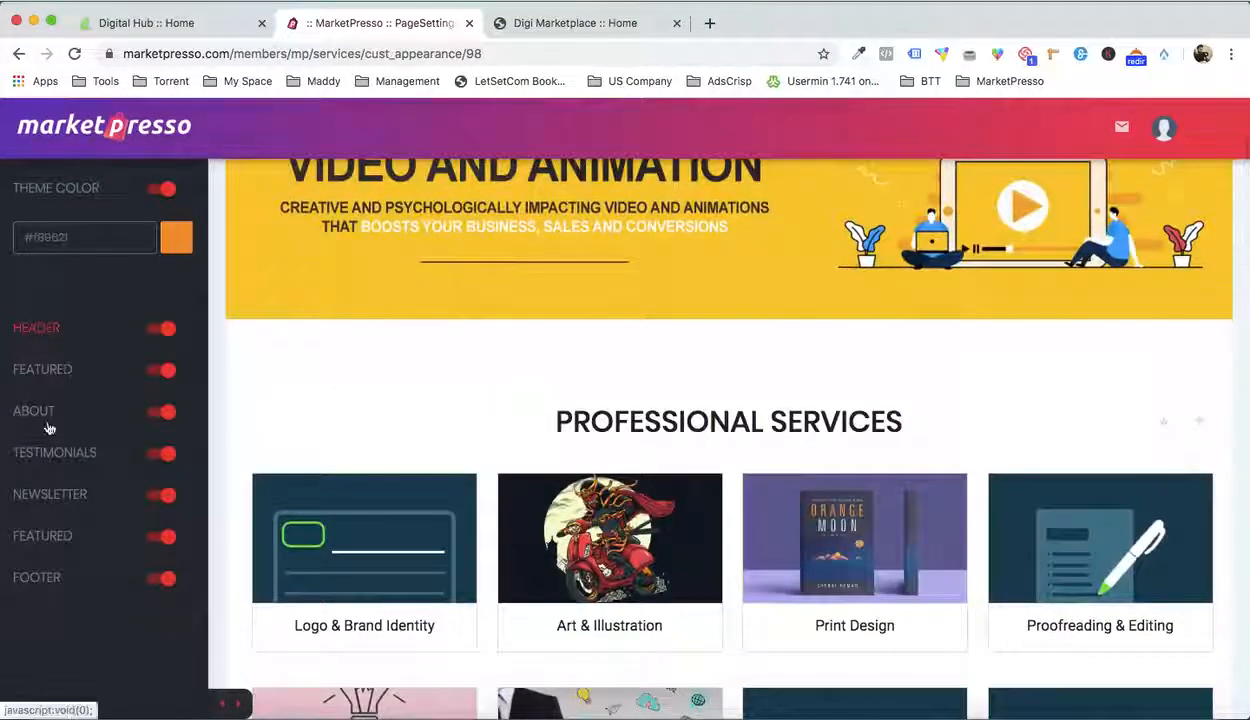
scroll(377, 477, up, 3)
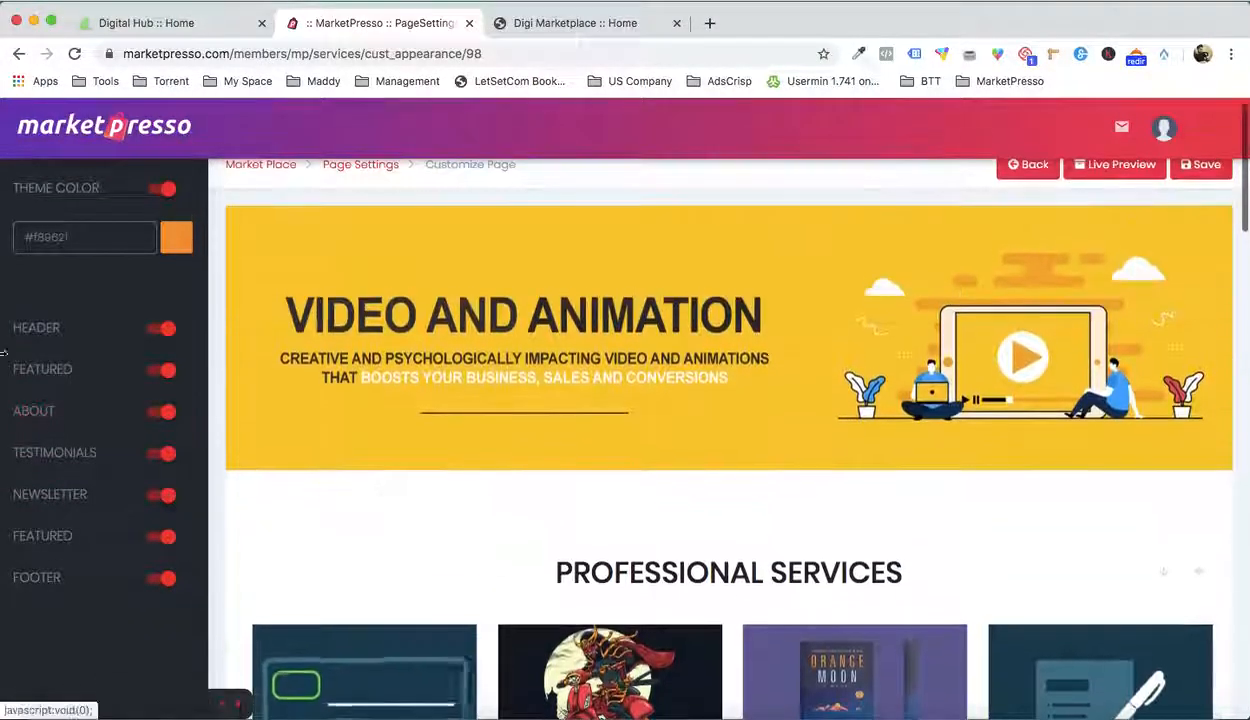
click(540, 22)
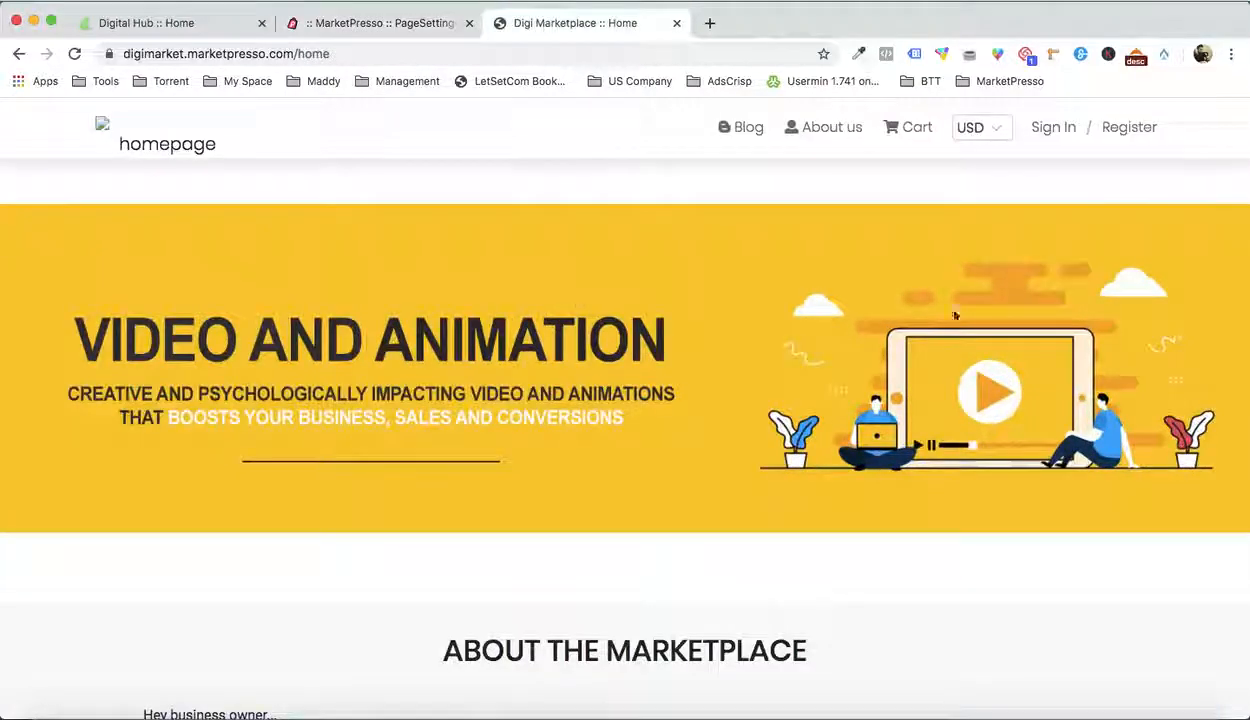
click(401, 20)
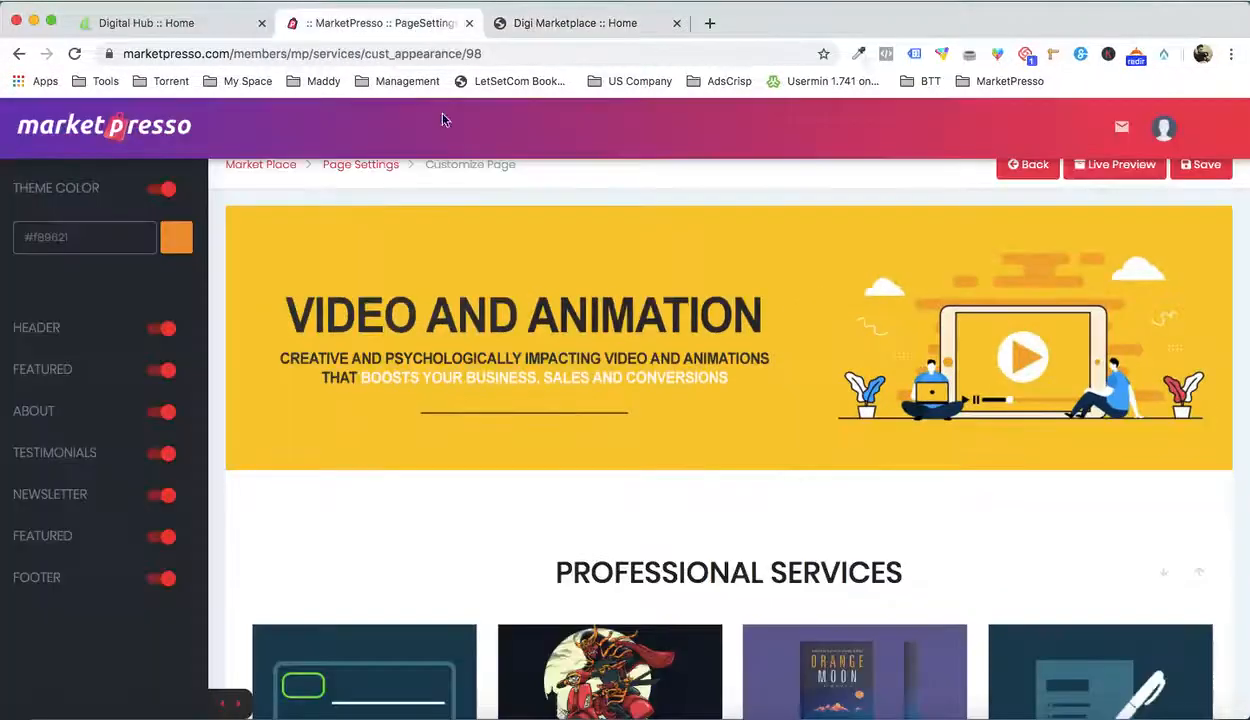
Upload Design Banner 2.jpg from the Demo folder, choose it as a header banner, and save the page
click(38, 327)
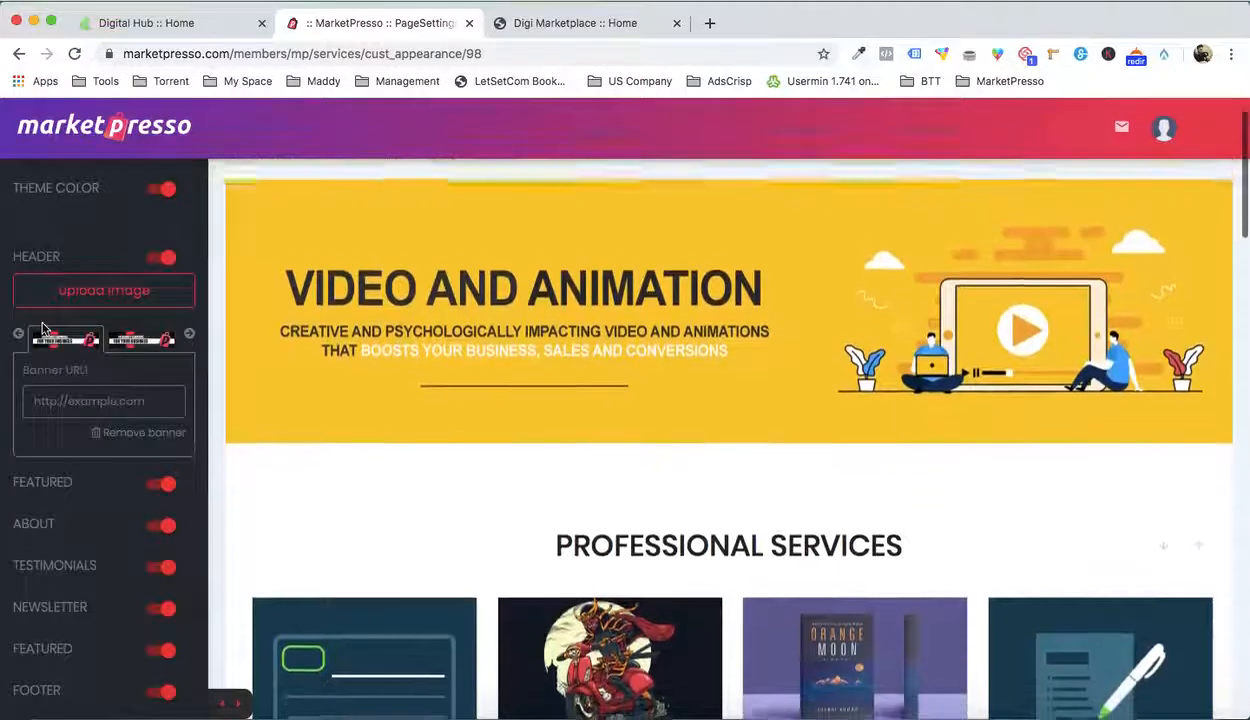
click(98, 300)
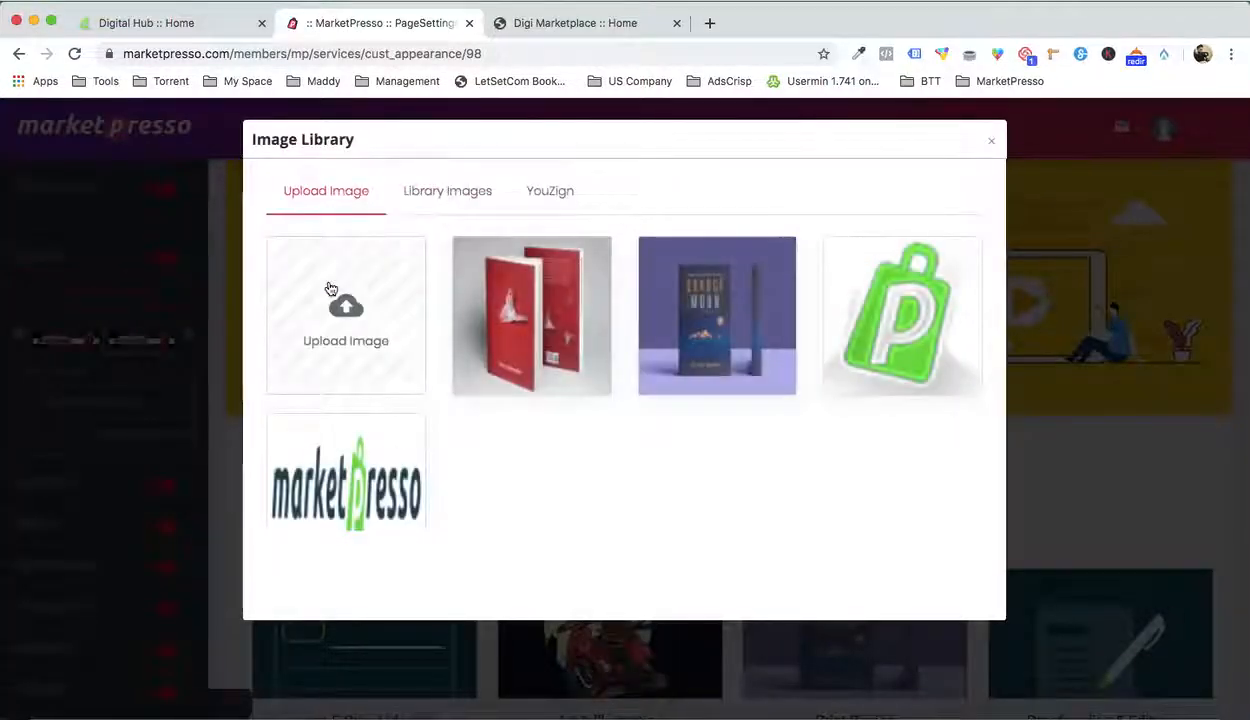
click(331, 289)
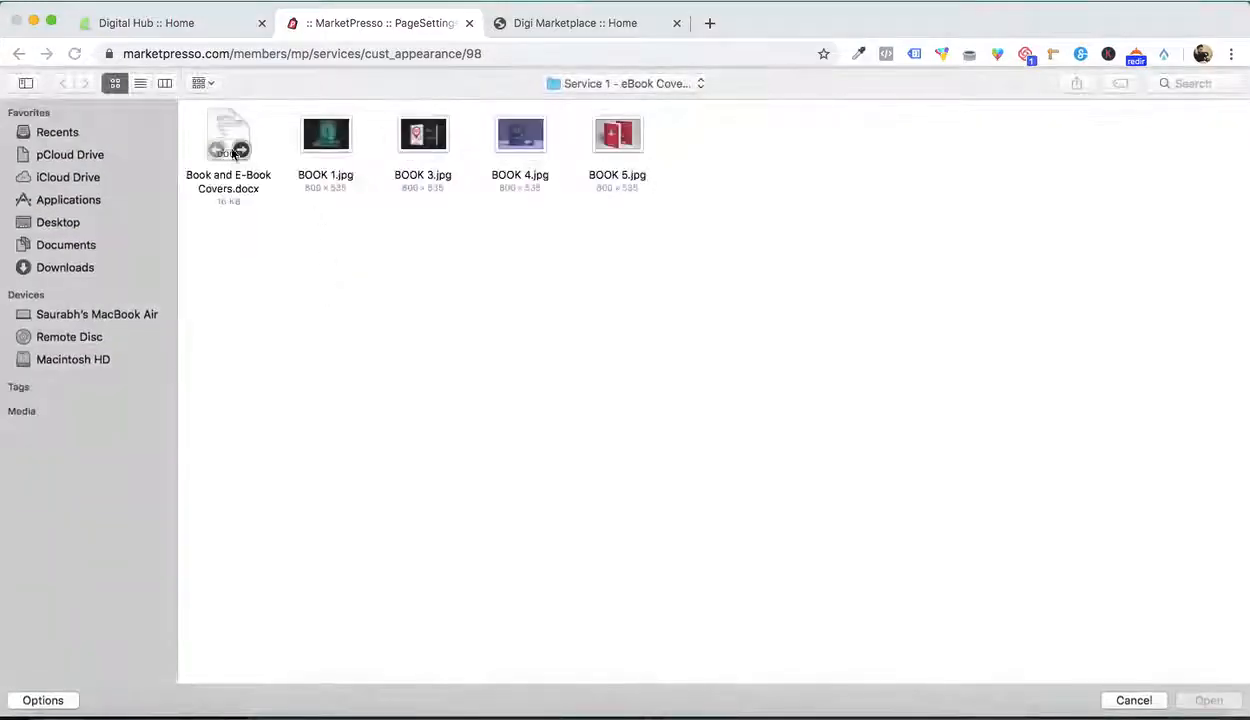
click(610, 78)
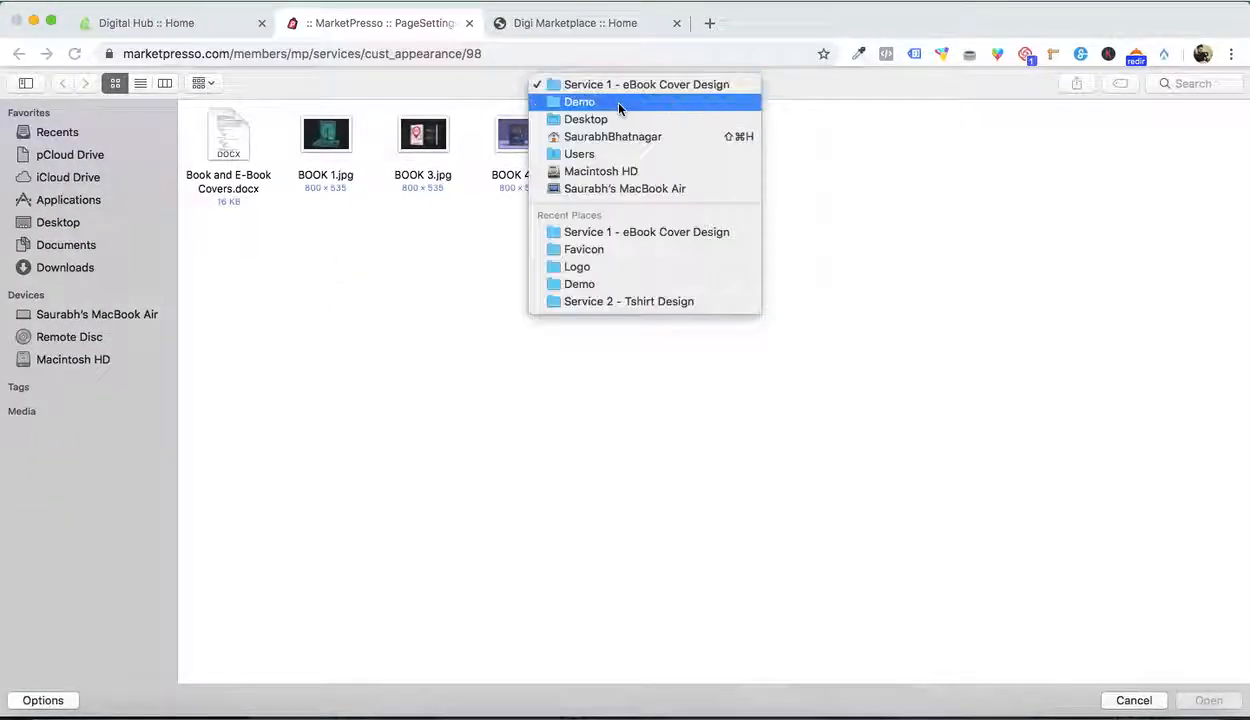
click(619, 102)
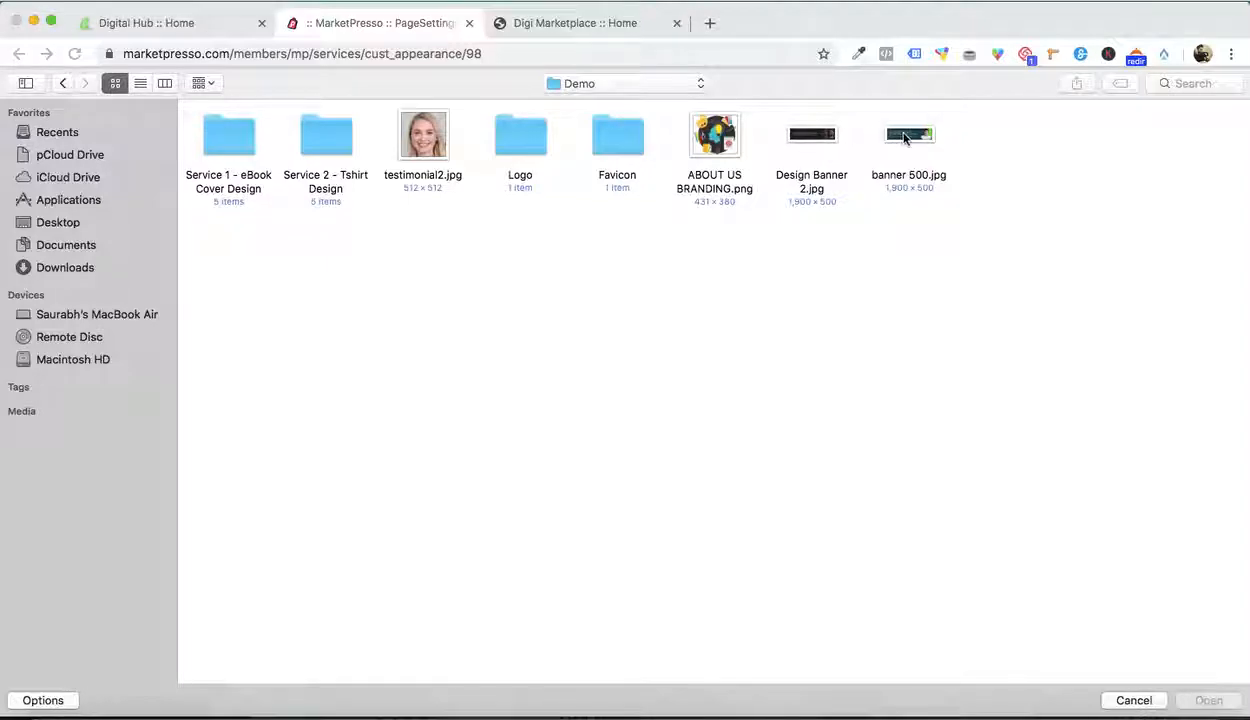
double_click(830, 138)
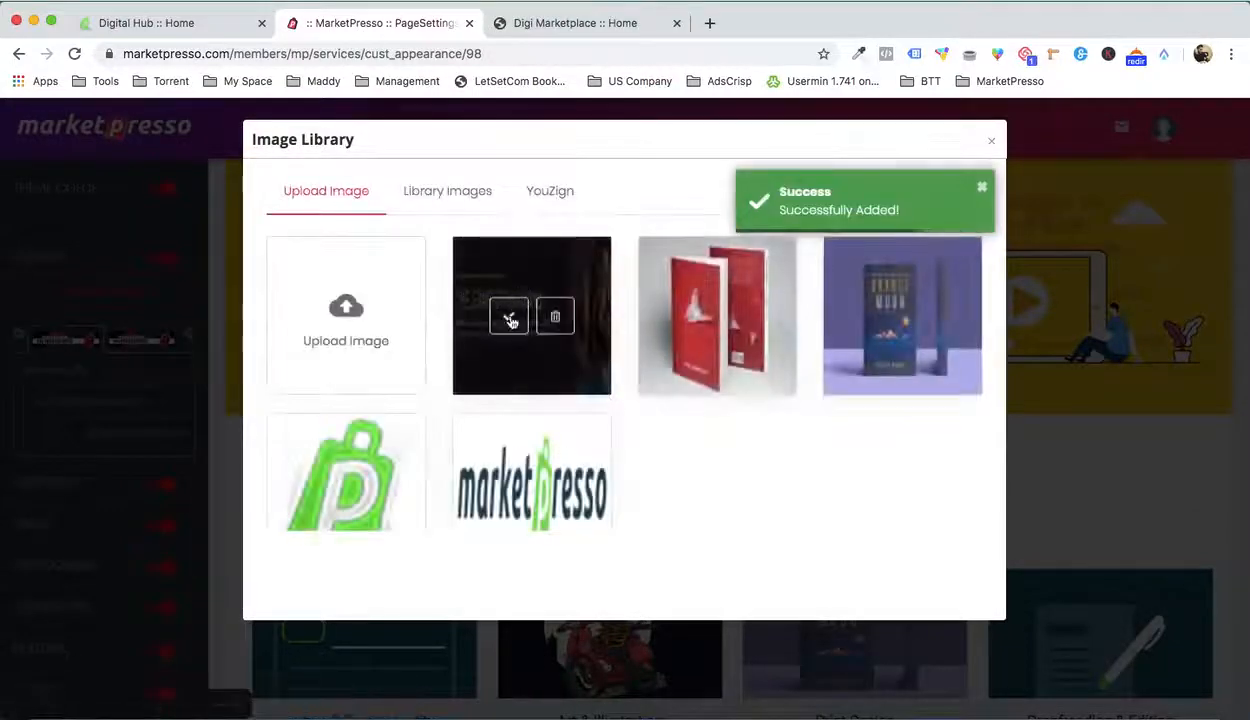
click(510, 320)
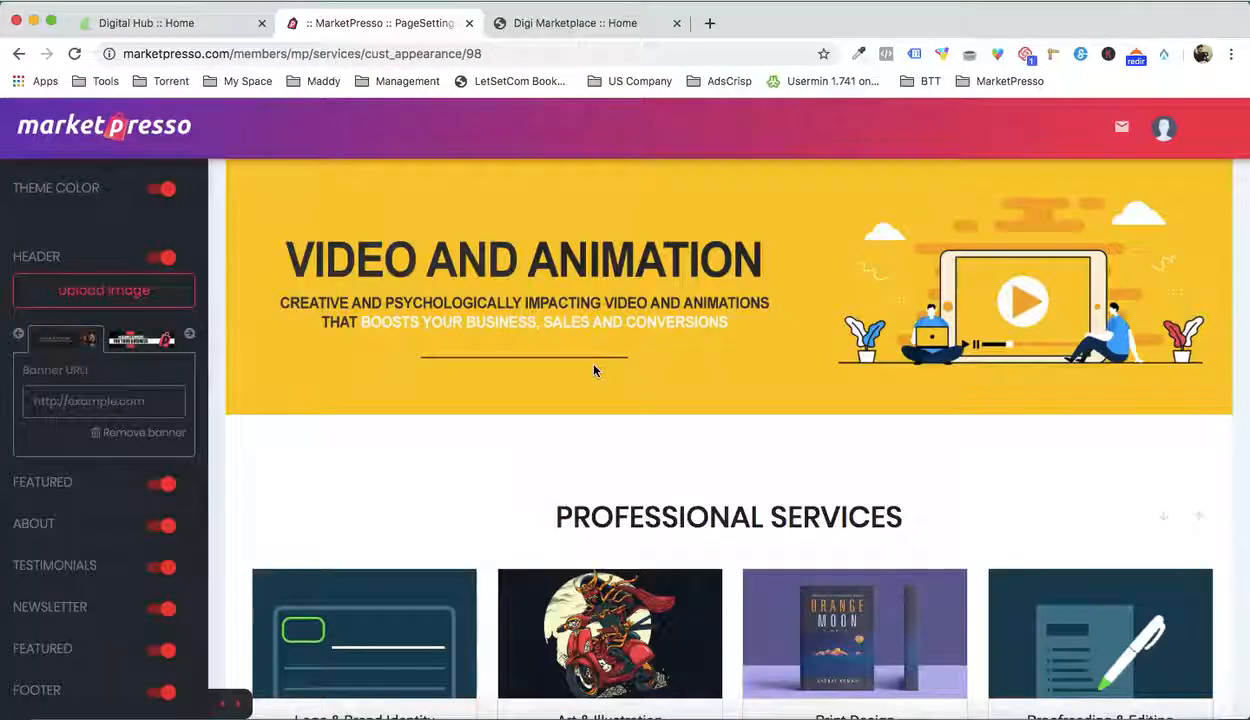
scroll(593, 370, up, 2)
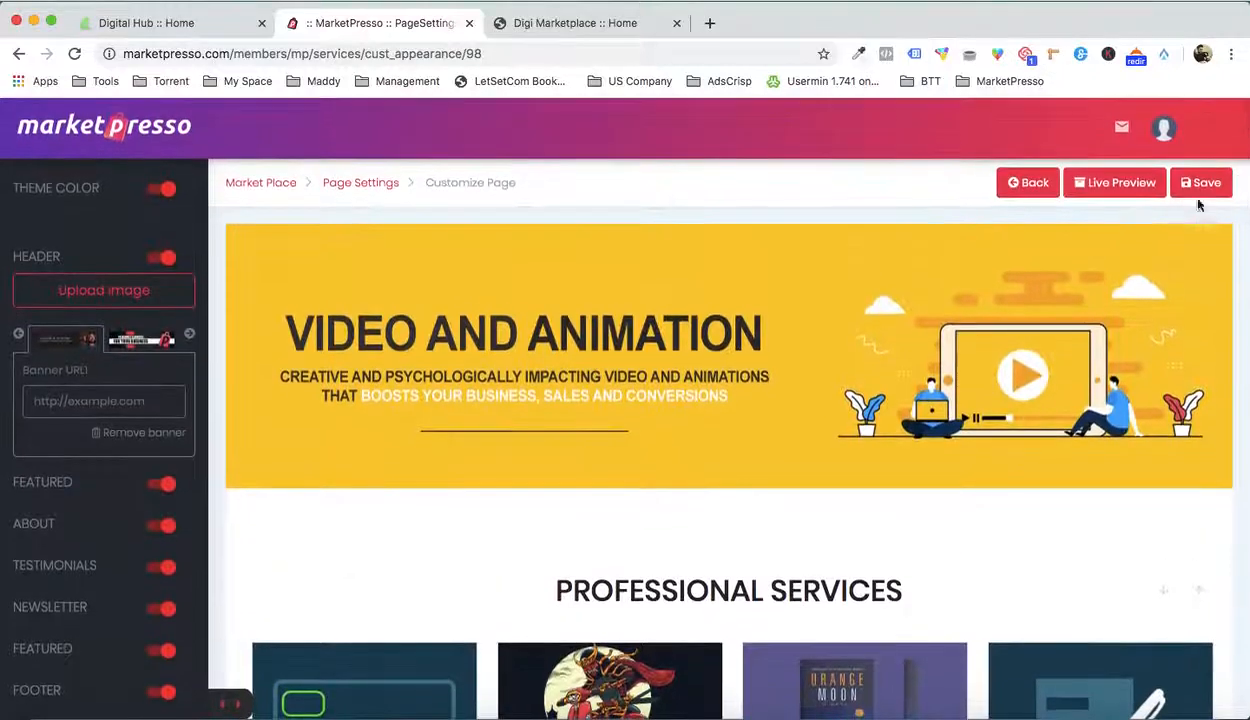
click(1204, 197)
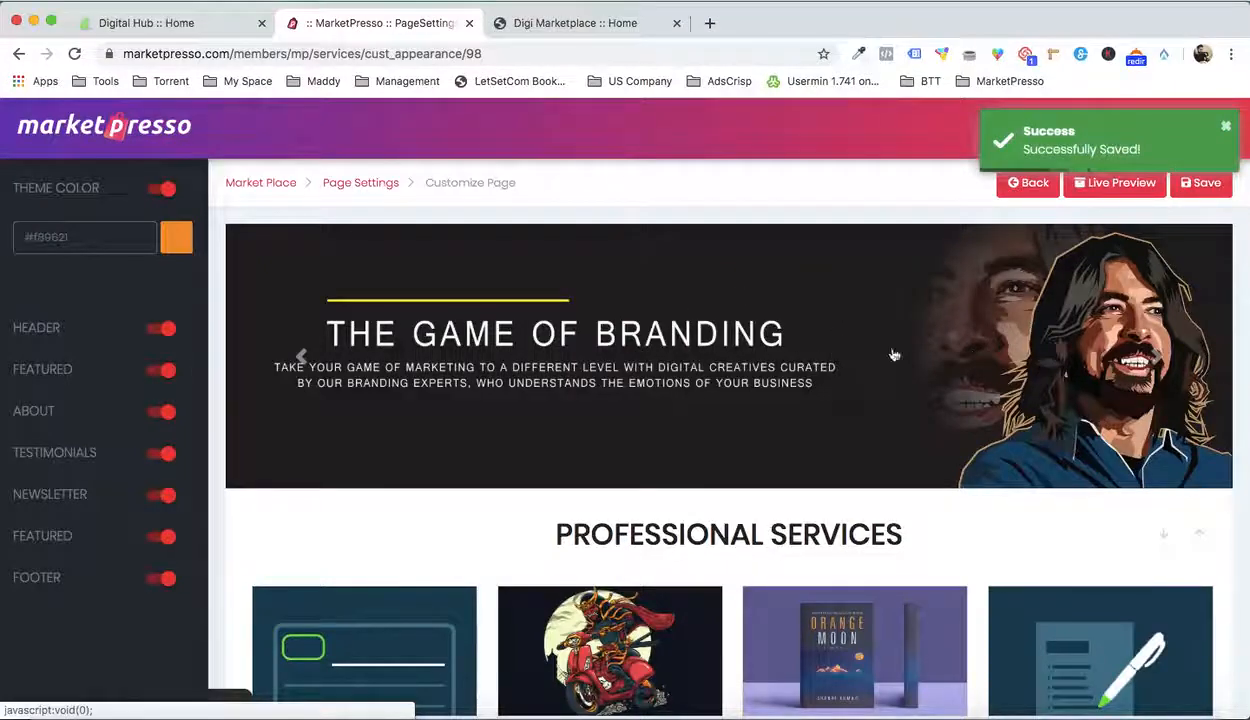
Upload banner 500.jpg to the image library, choose it as another header banner, and save the page
click(45, 327)
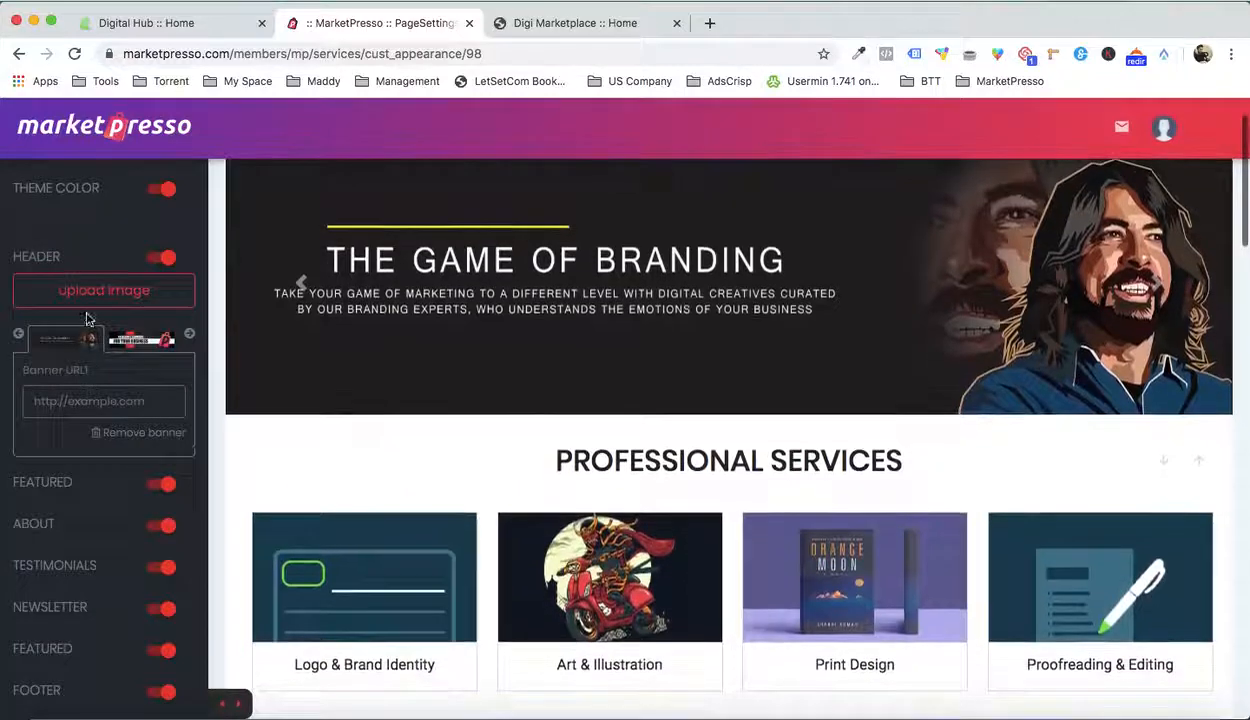
click(97, 300)
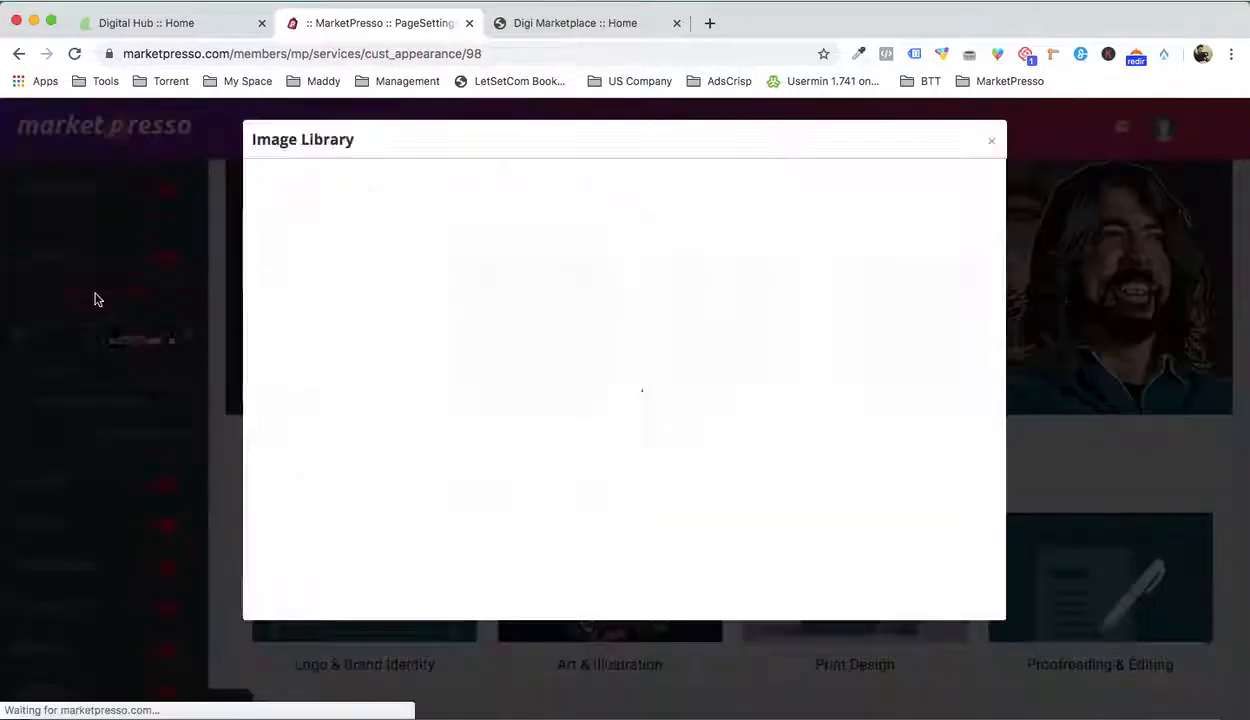
click(350, 310)
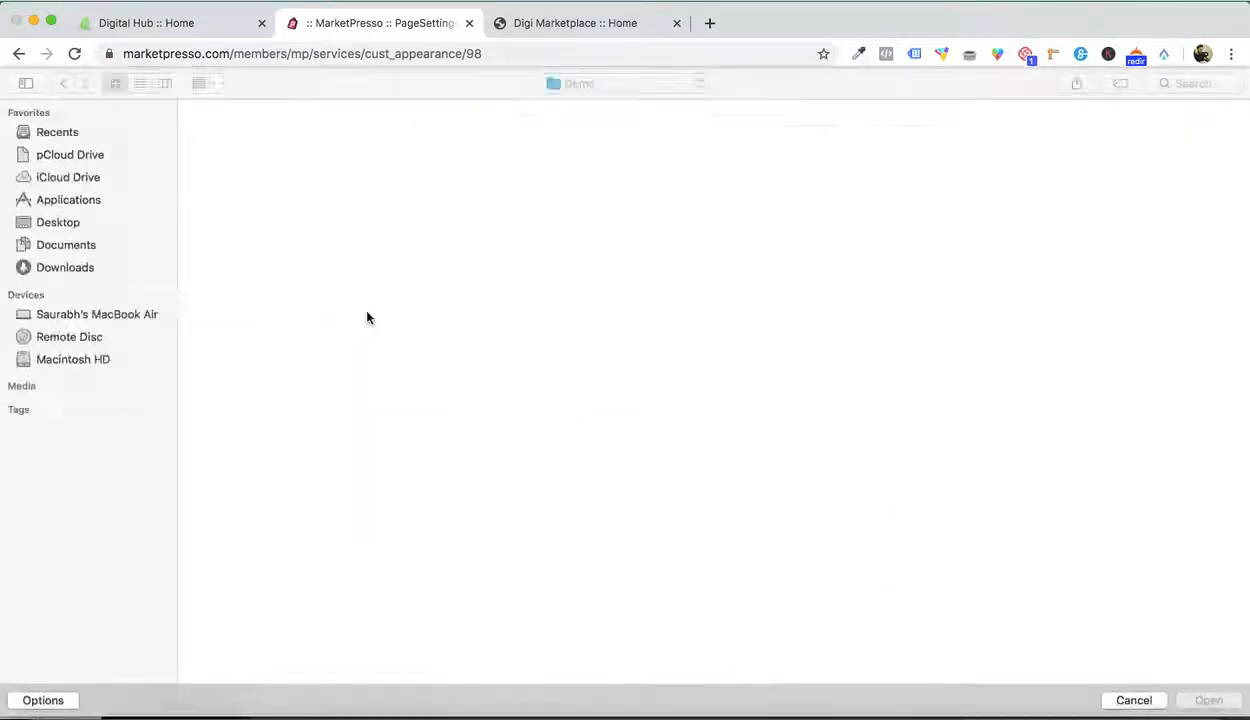
double_click(908, 135)
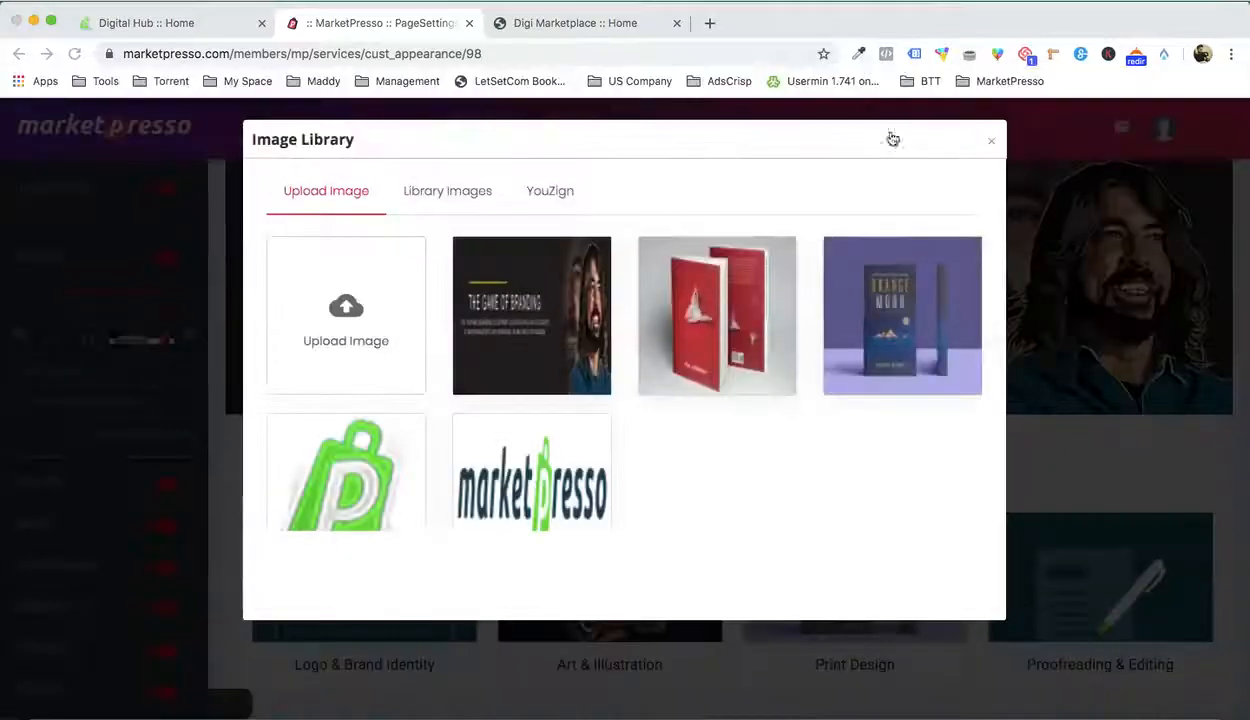
mouse_move(858, 287)
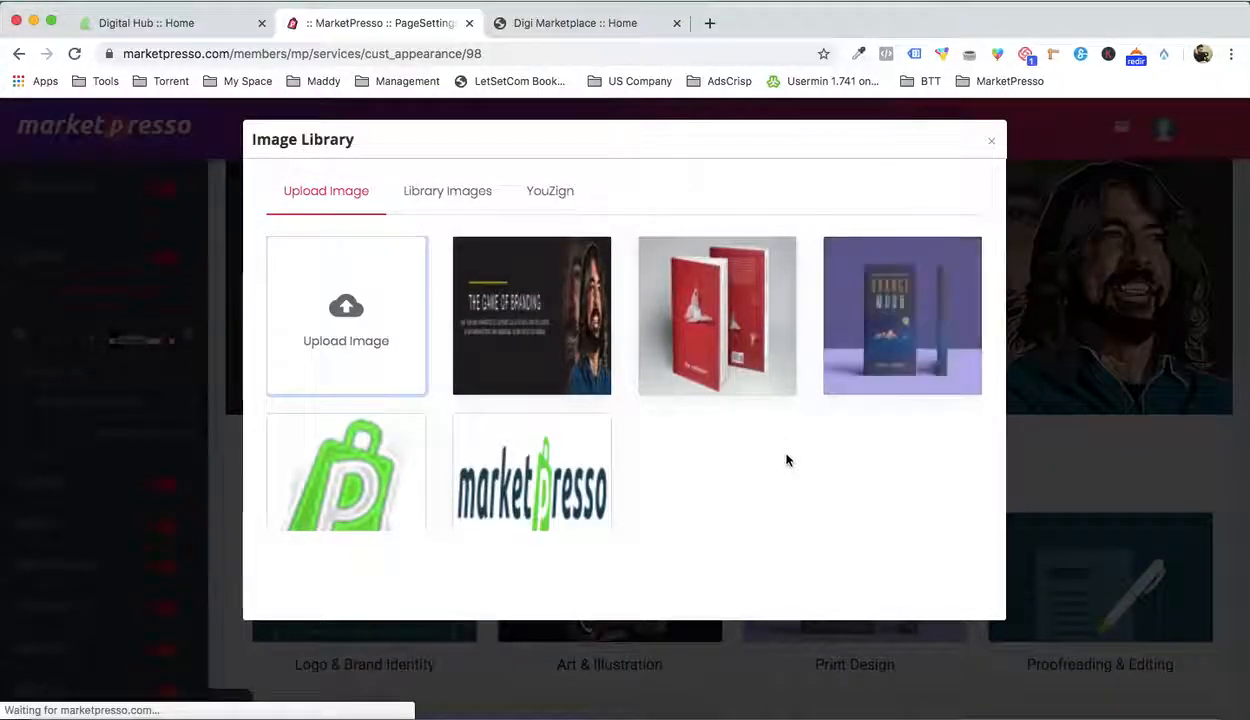
click(510, 310)
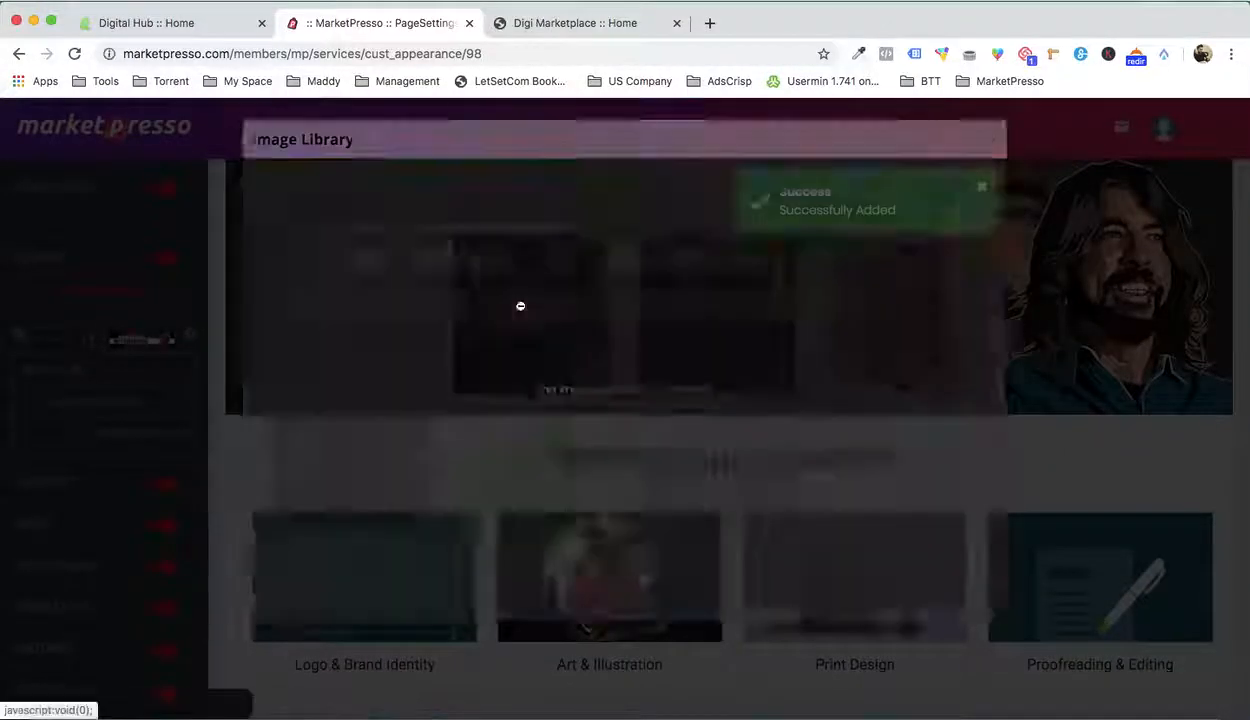
scroll(714, 327, up, 2)
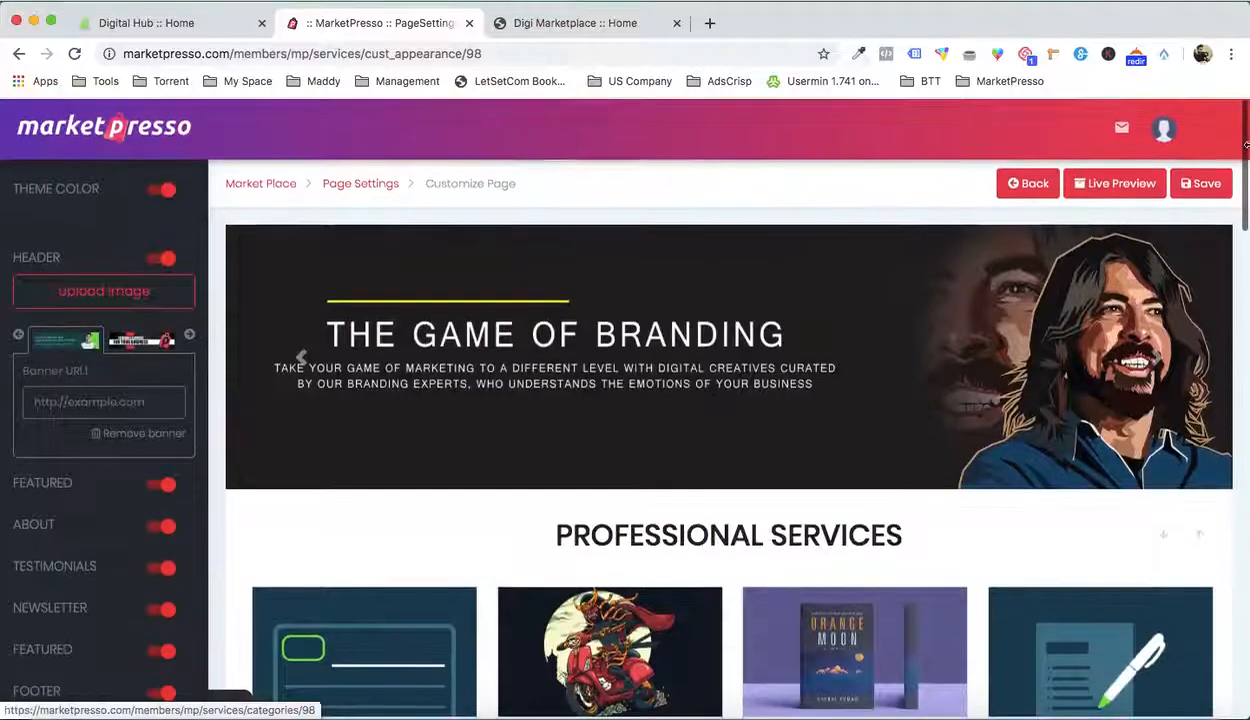
click(1203, 181)
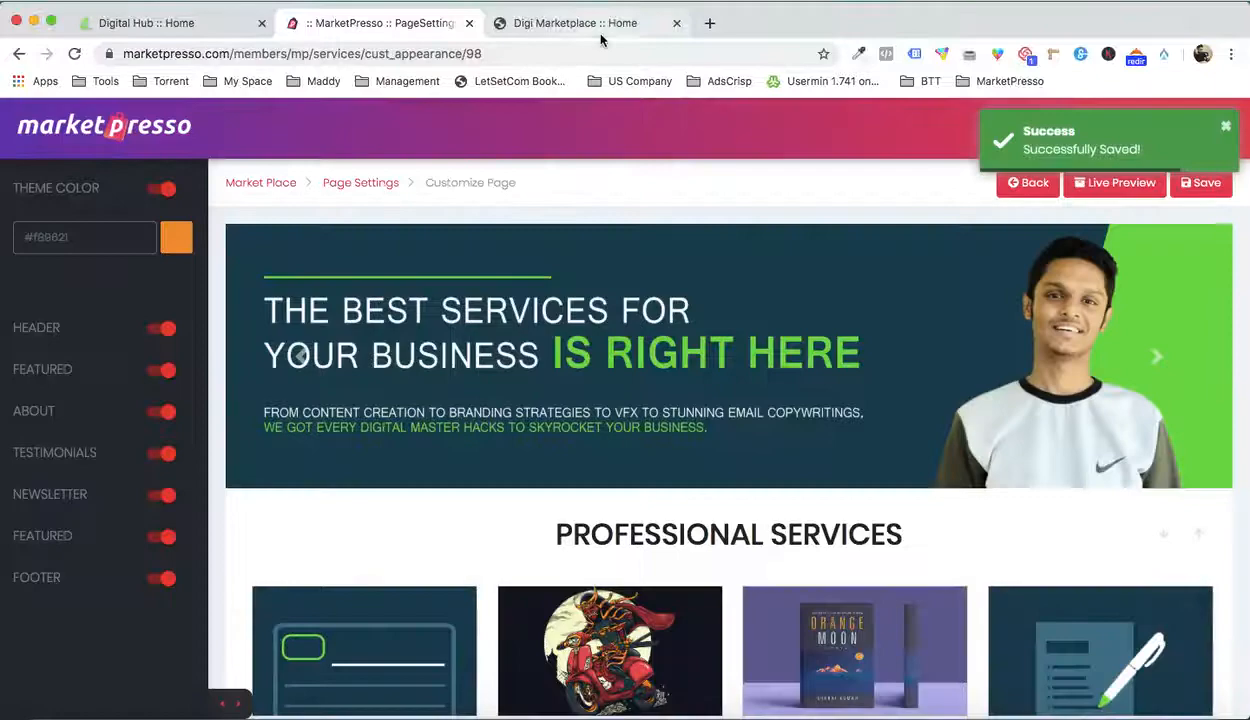
Check the header banners and the eBook Creation category on the live Digi Marketplace homepage, then return to the page customization
click(590, 23)
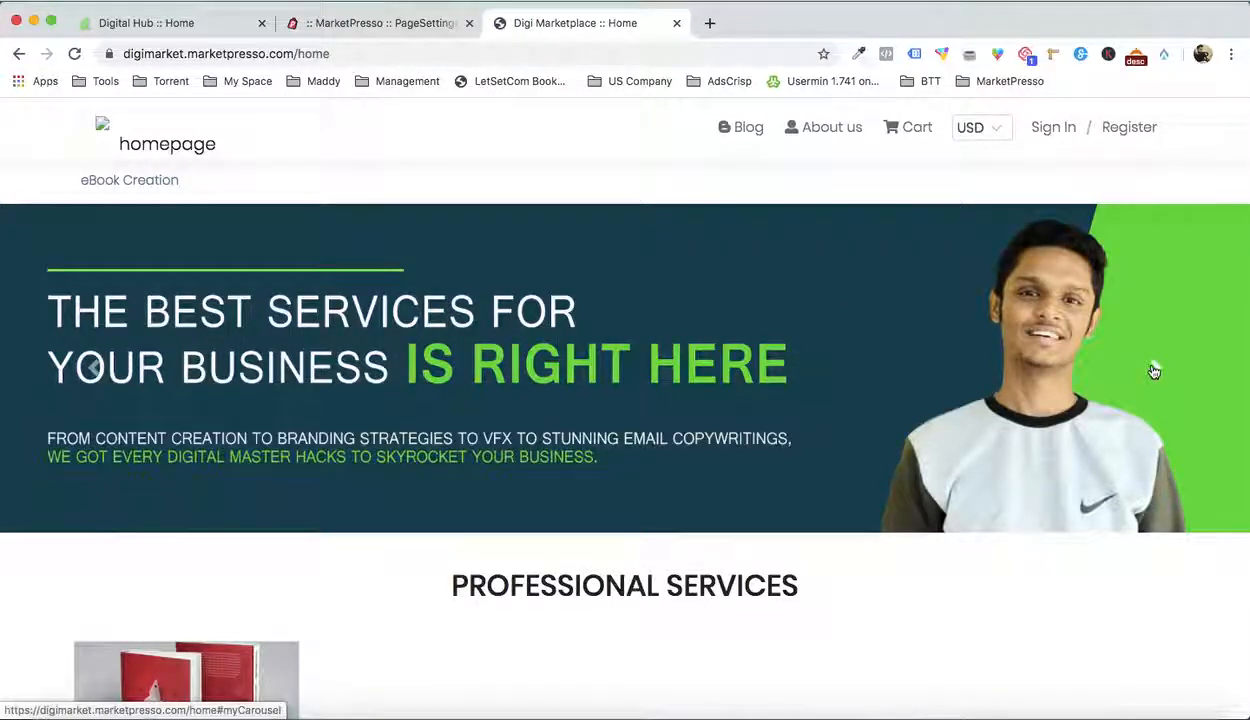
scroll(1170, 443, down, 3)
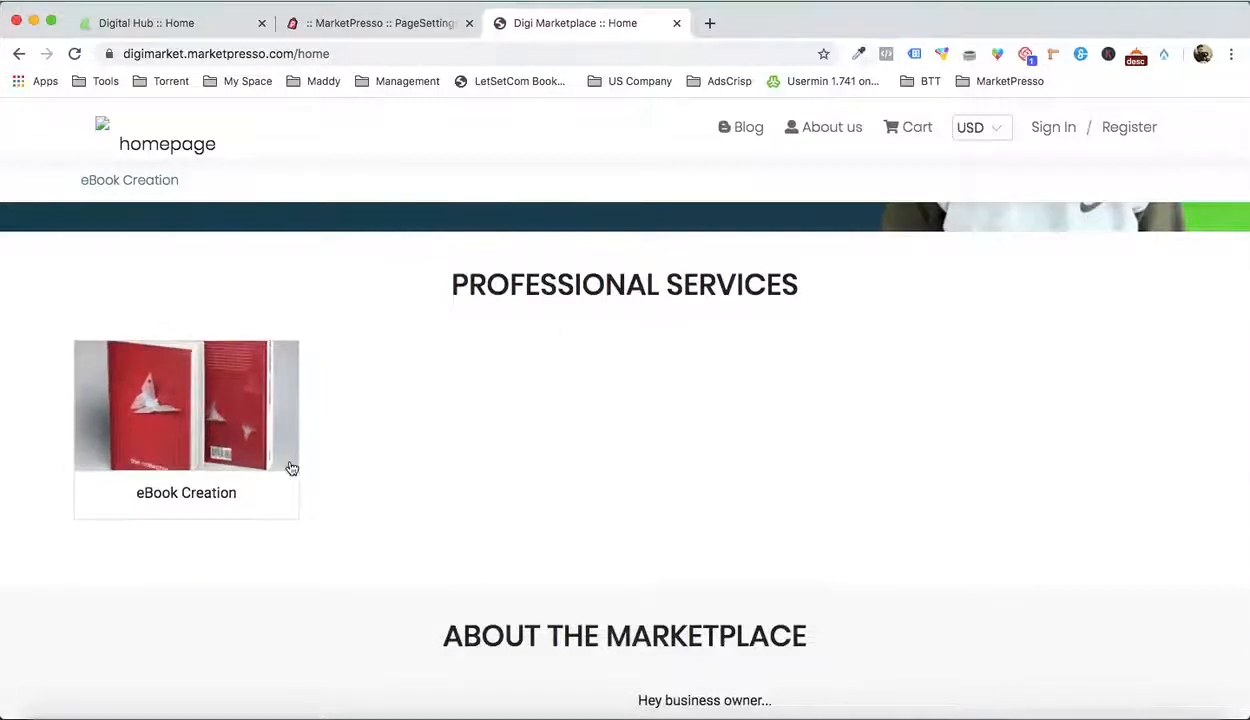
scroll(575, 446, down, 1)
scroll(440, 402, up, 1)
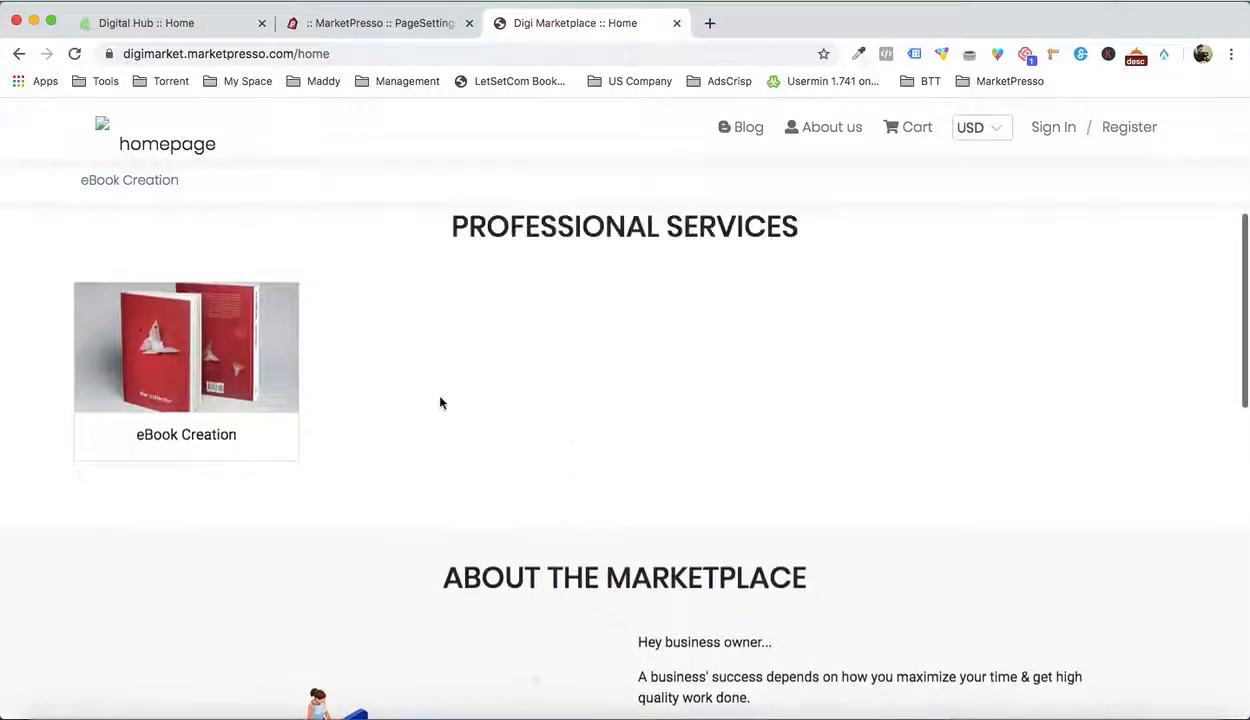
scroll(500, 366, down, 1)
scroll(522, 315, up, 2)
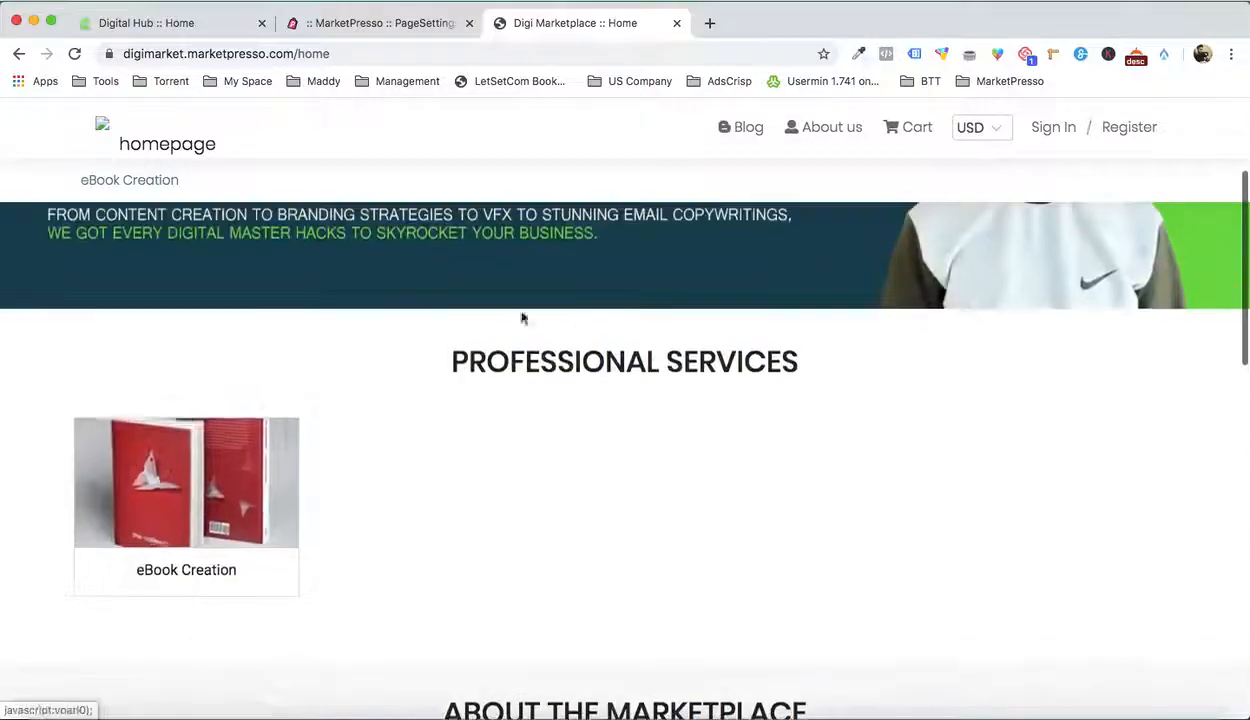
scroll(714, 510, up, 2)
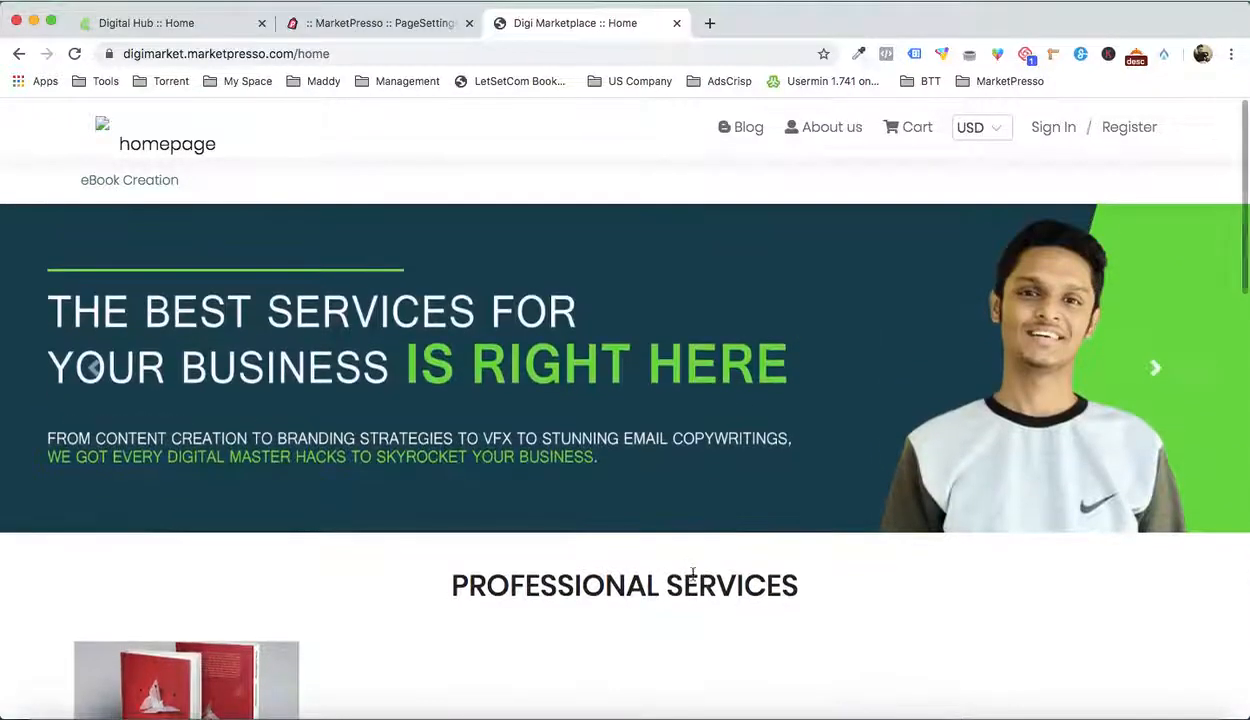
click(400, 30)
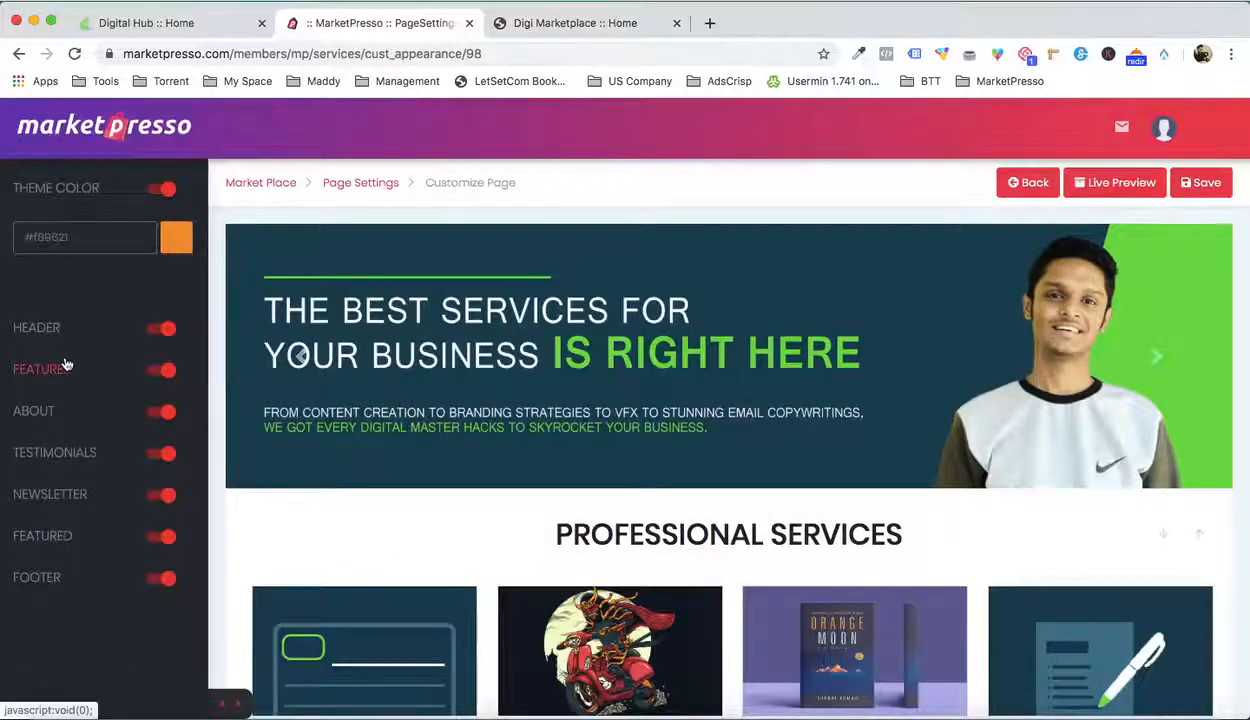
Change the title of the first featured section to "PROFESSIONAL CATEGORY" and save the page
click(66, 363)
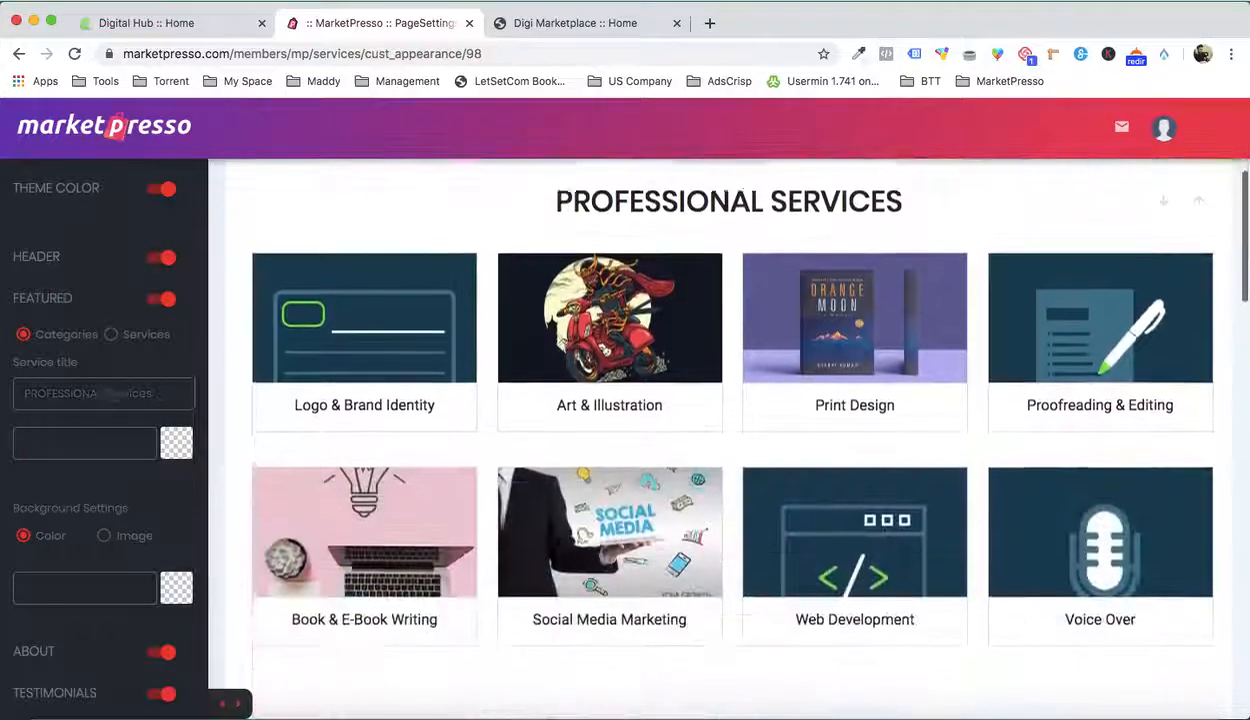
double_click(126, 394)
text(Categor)
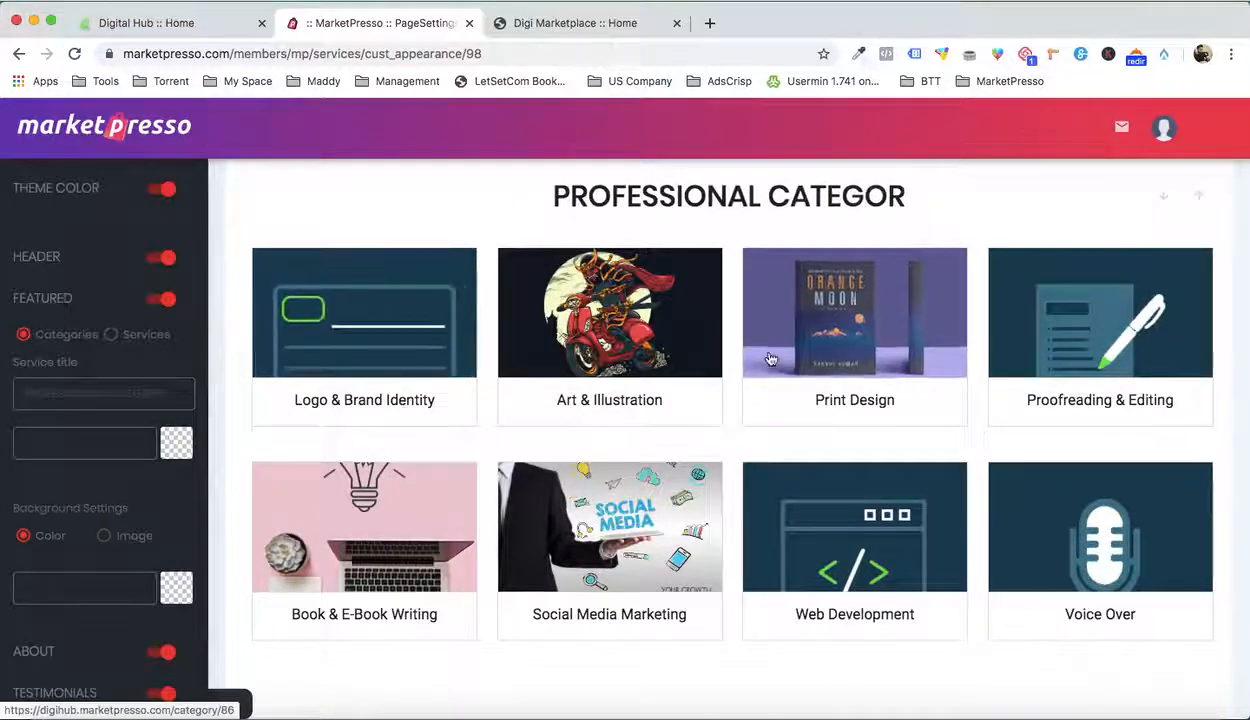
scroll(1205, 260, up, 5)
click(1207, 184)
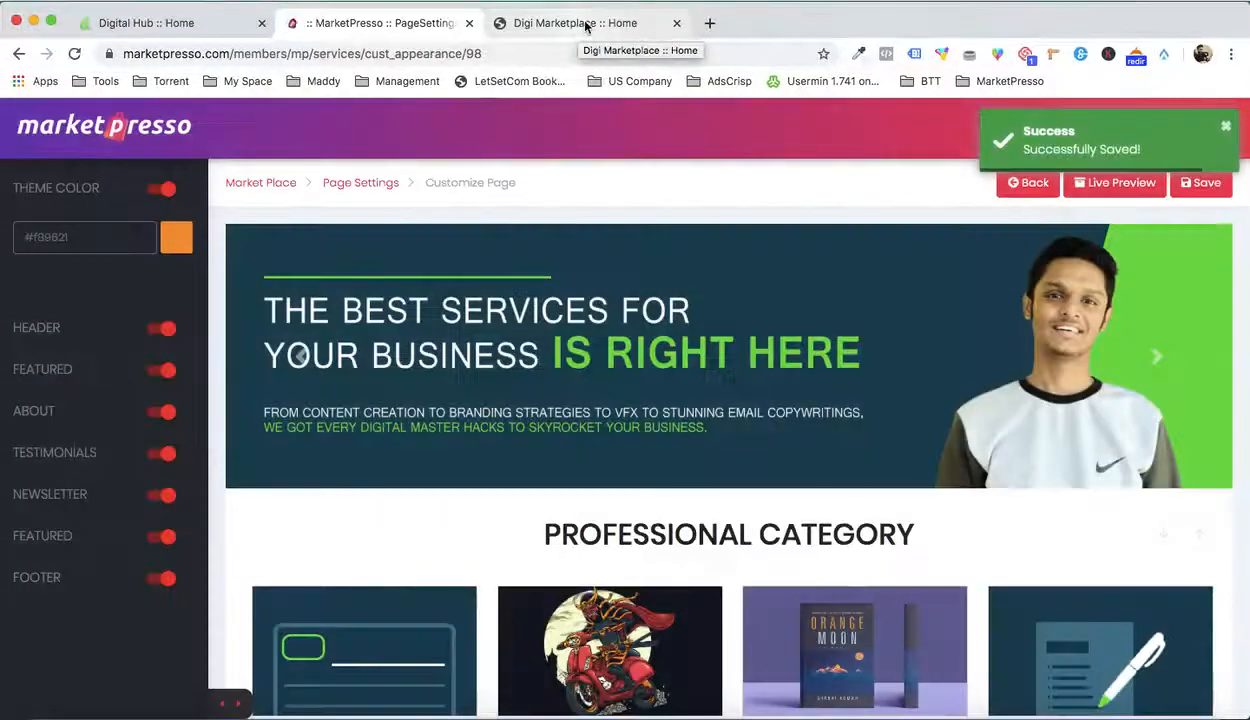
Reload the live Digi Marketplace homepage and review the featured category title and the sections down to the footer
click(583, 24)
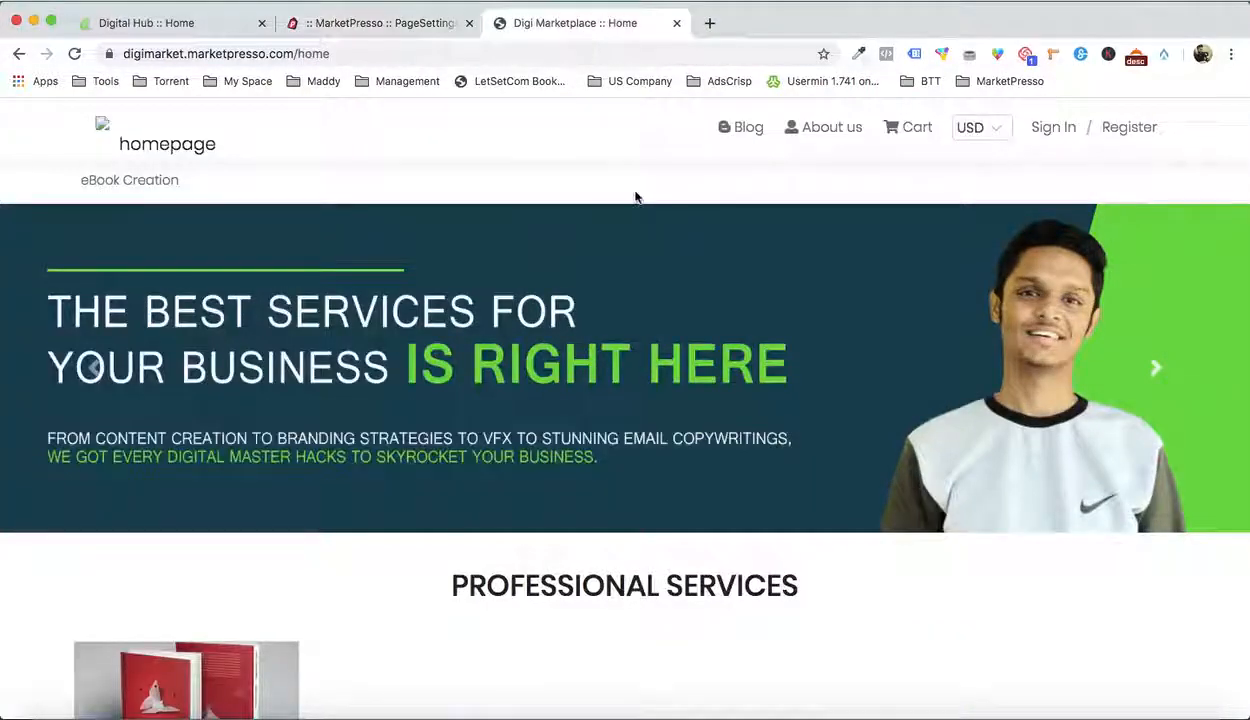
key(super+r)
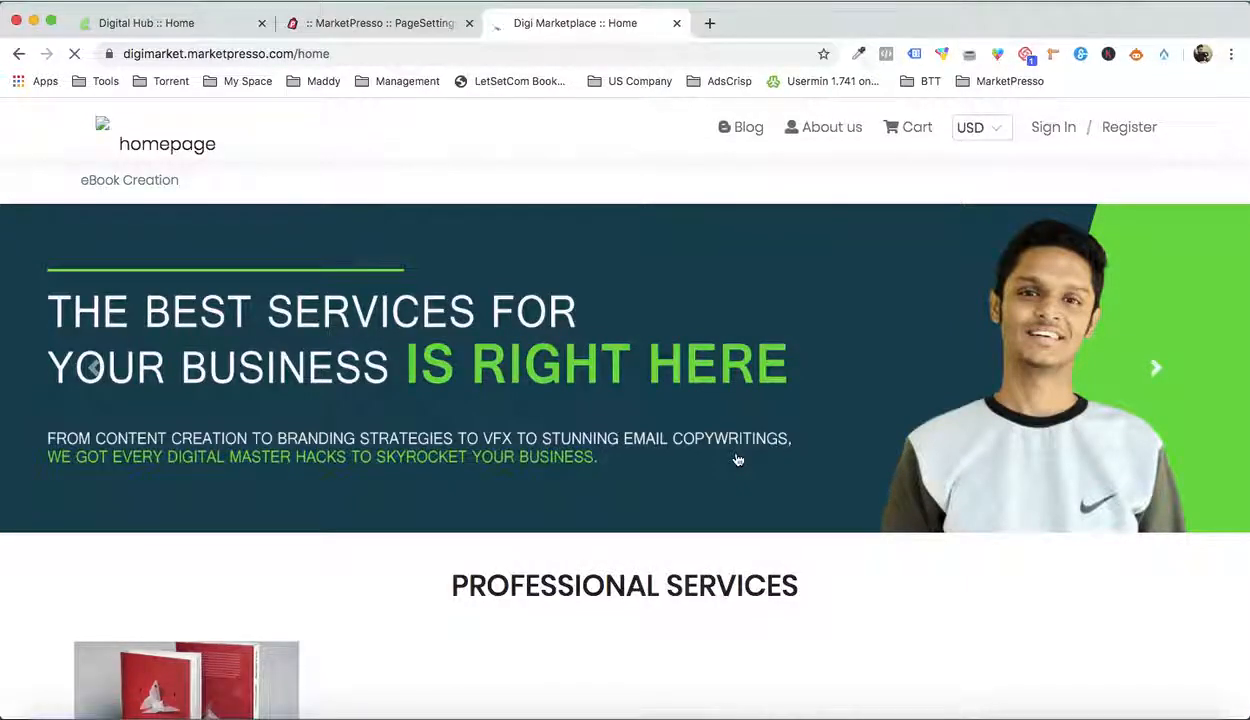
scroll(737, 459, down, 8)
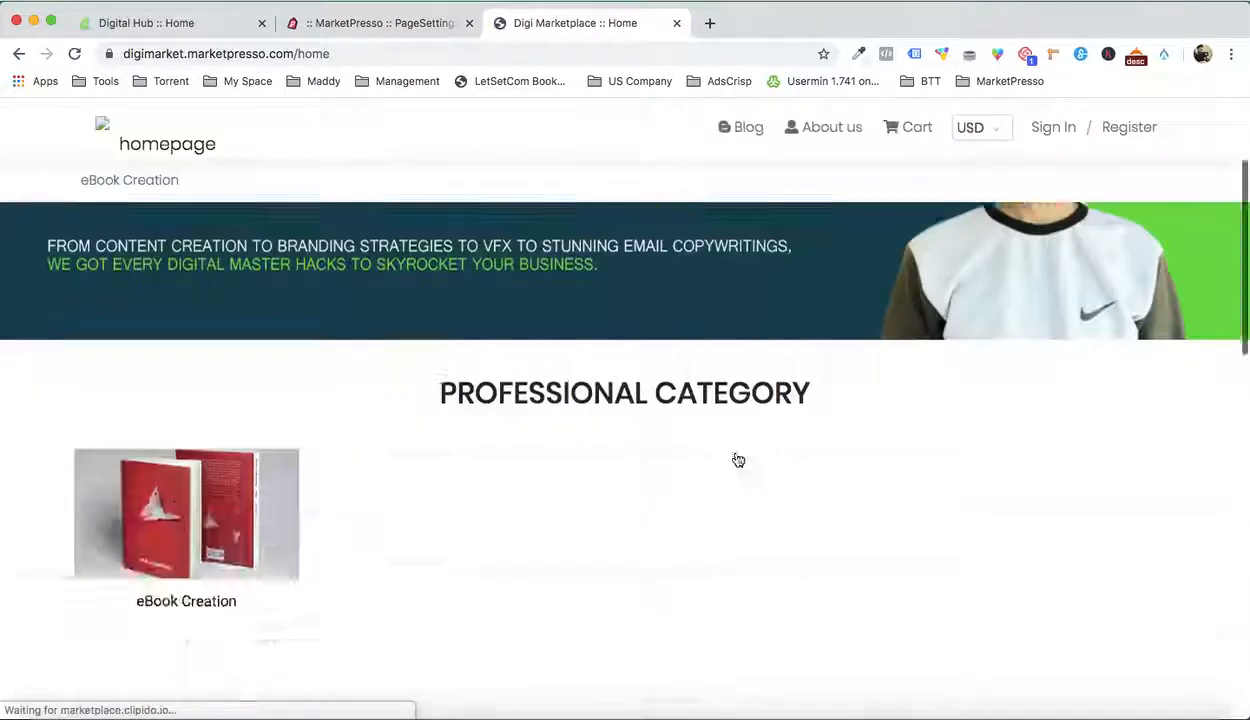
scroll(255, 332, up, 3)
scroll(255, 332, up, 3)
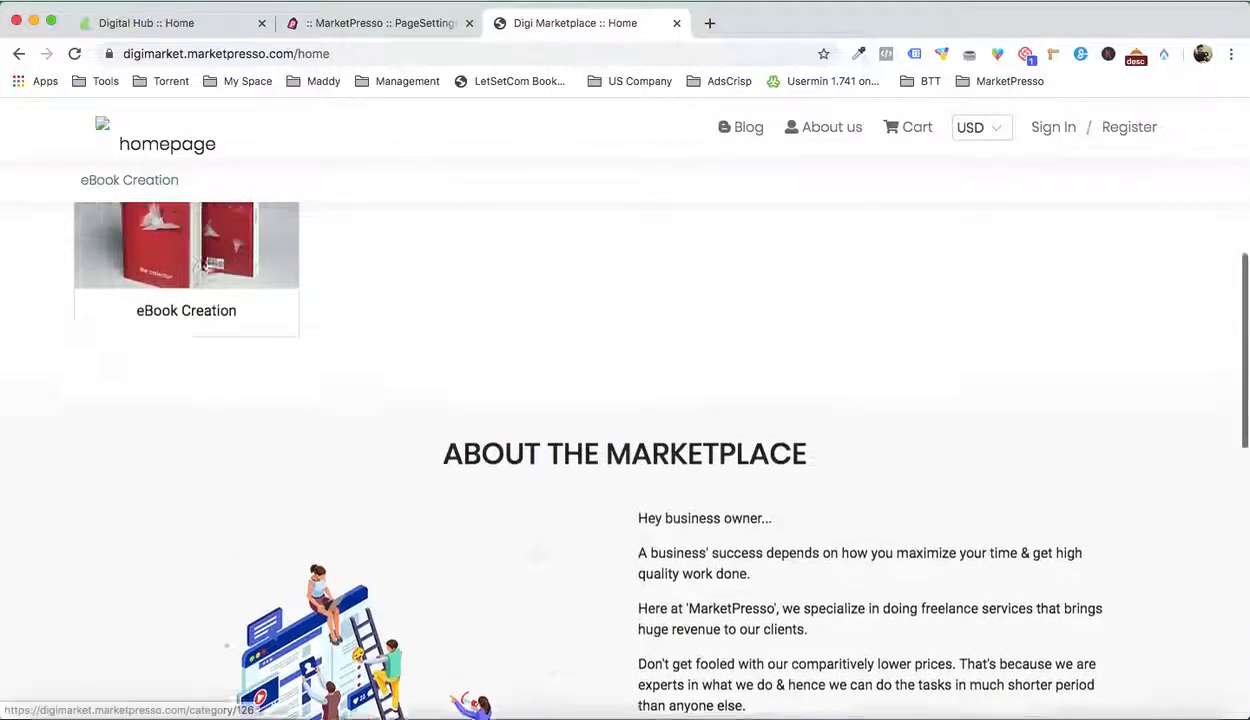
scroll(662, 253, down, 5)
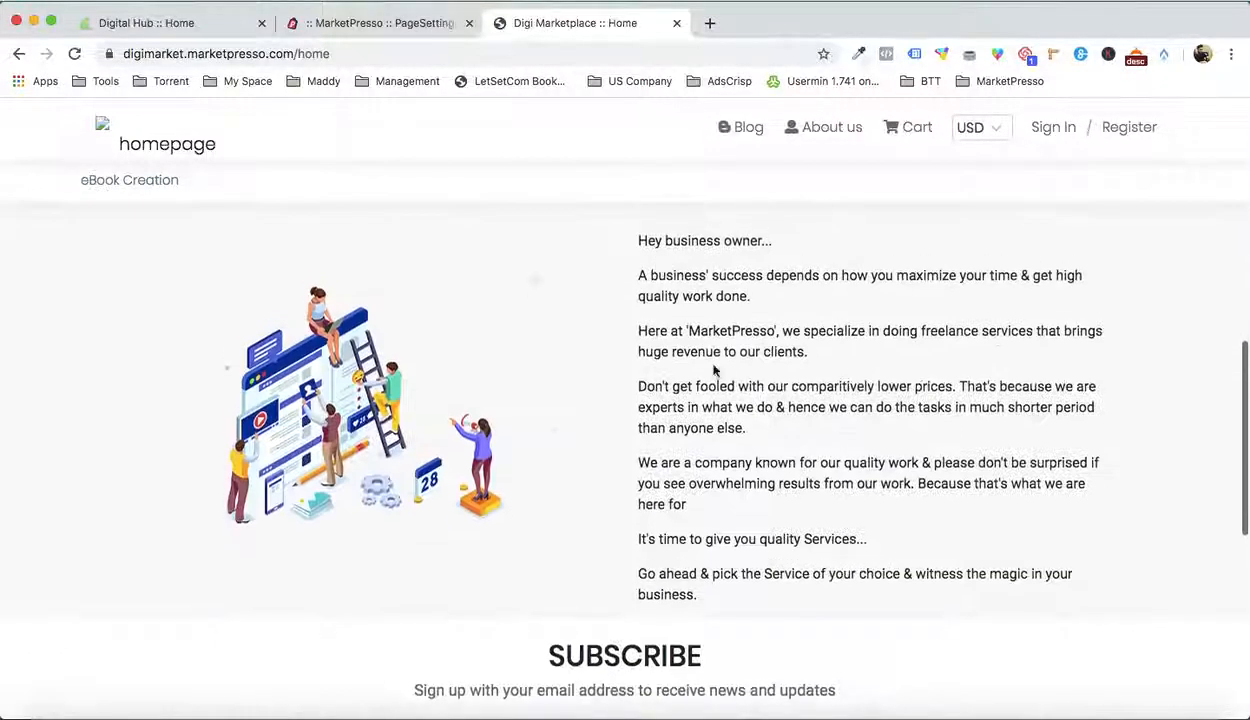
scroll(700, 365, down, 5)
scroll(680, 320, down, 2)
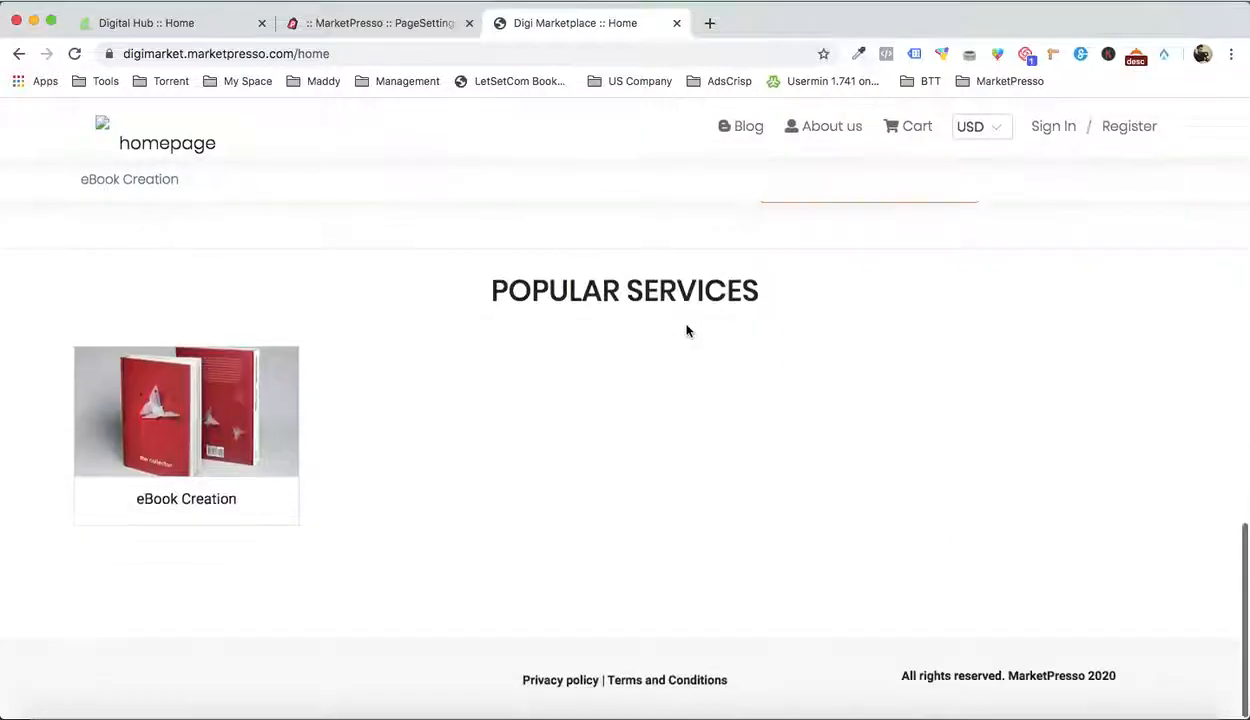
scroll(686, 329, up, 4)
Return to the page customization and turn off the Newsletter section
click(416, 28)
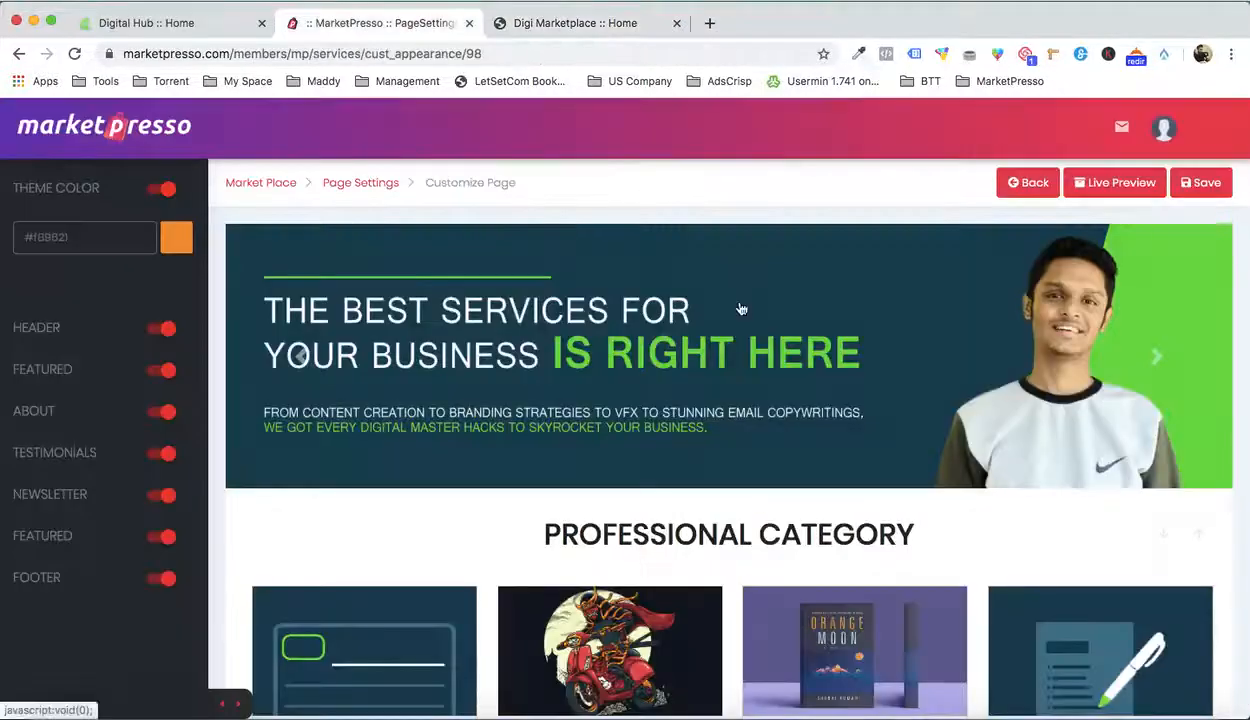
scroll(740, 320, down, 3)
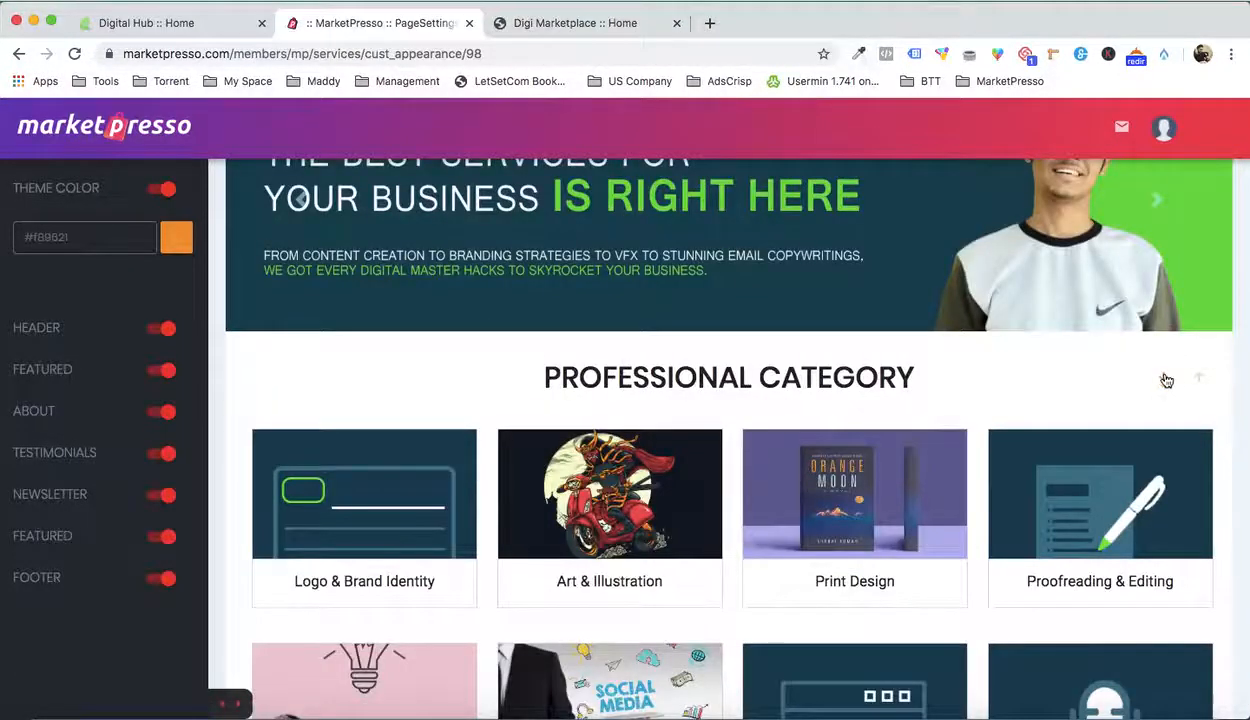
scroll(1165, 380, down, 10)
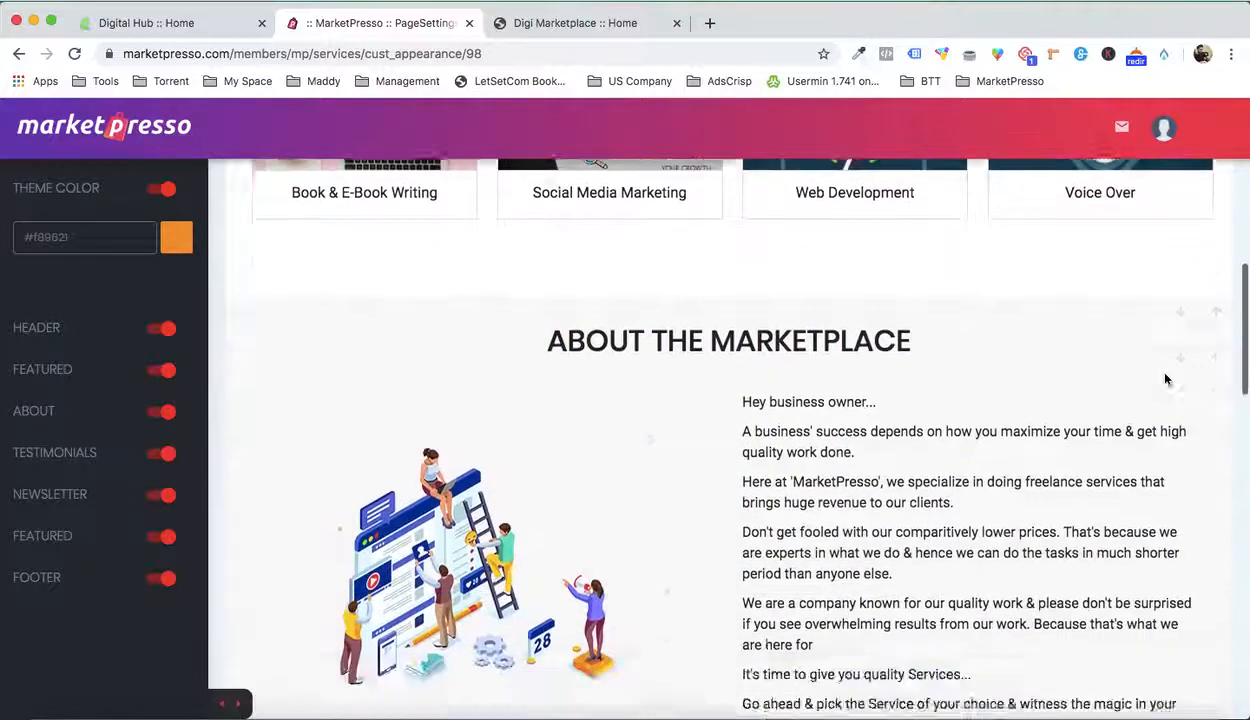
scroll(1165, 380, down, 12)
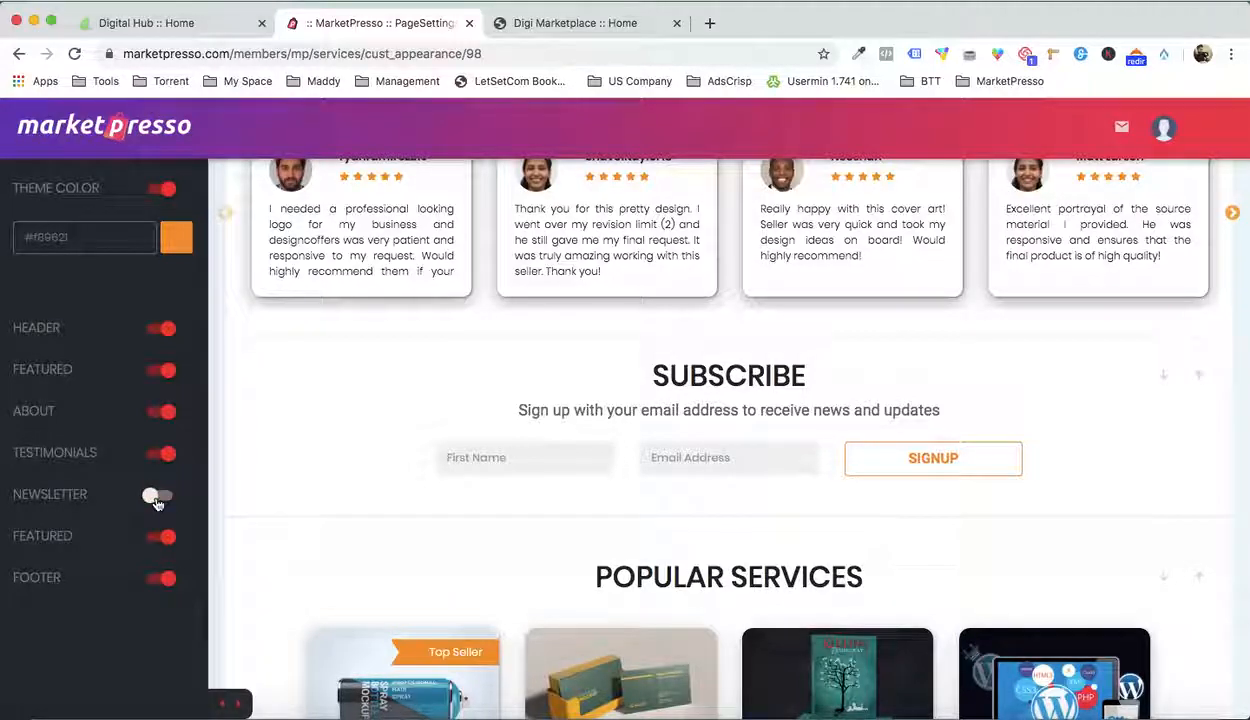
scroll(475, 441, up, 3)
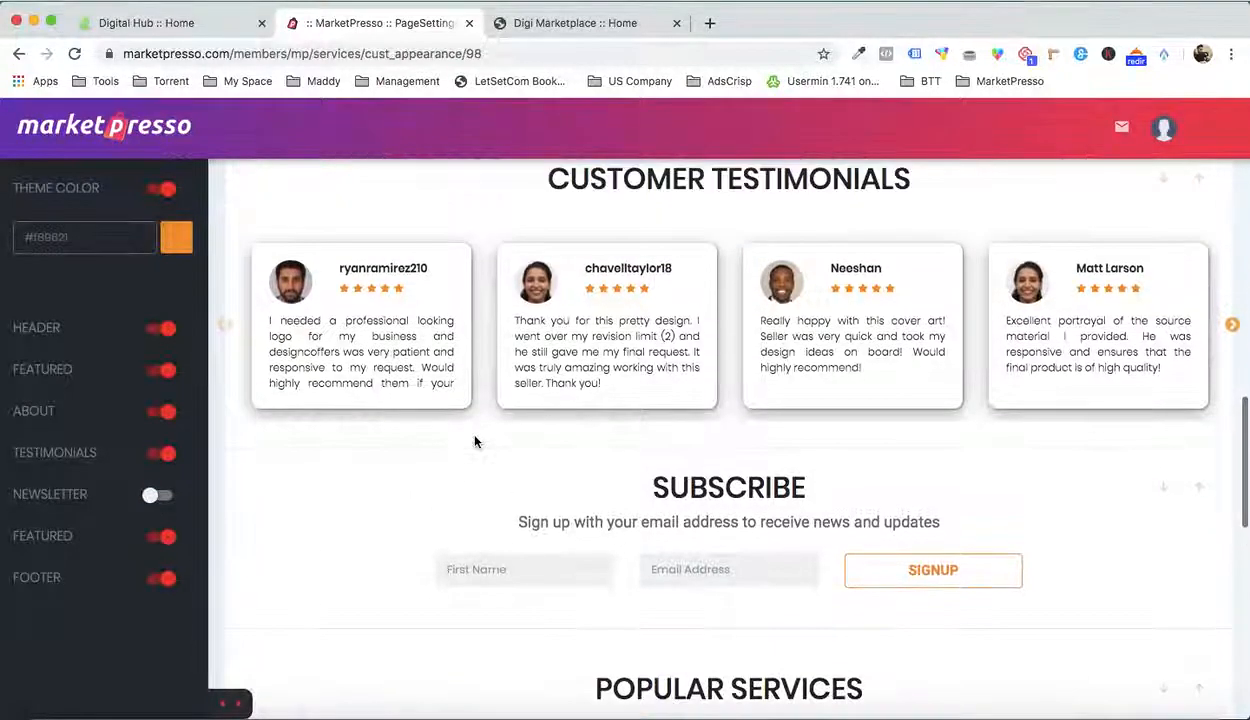
Move the Customer Testimonials section down past Subscribe and Popular Services so it sits just above the footer
scroll(660, 411, up, 4)
scroll(780, 446, down, 4)
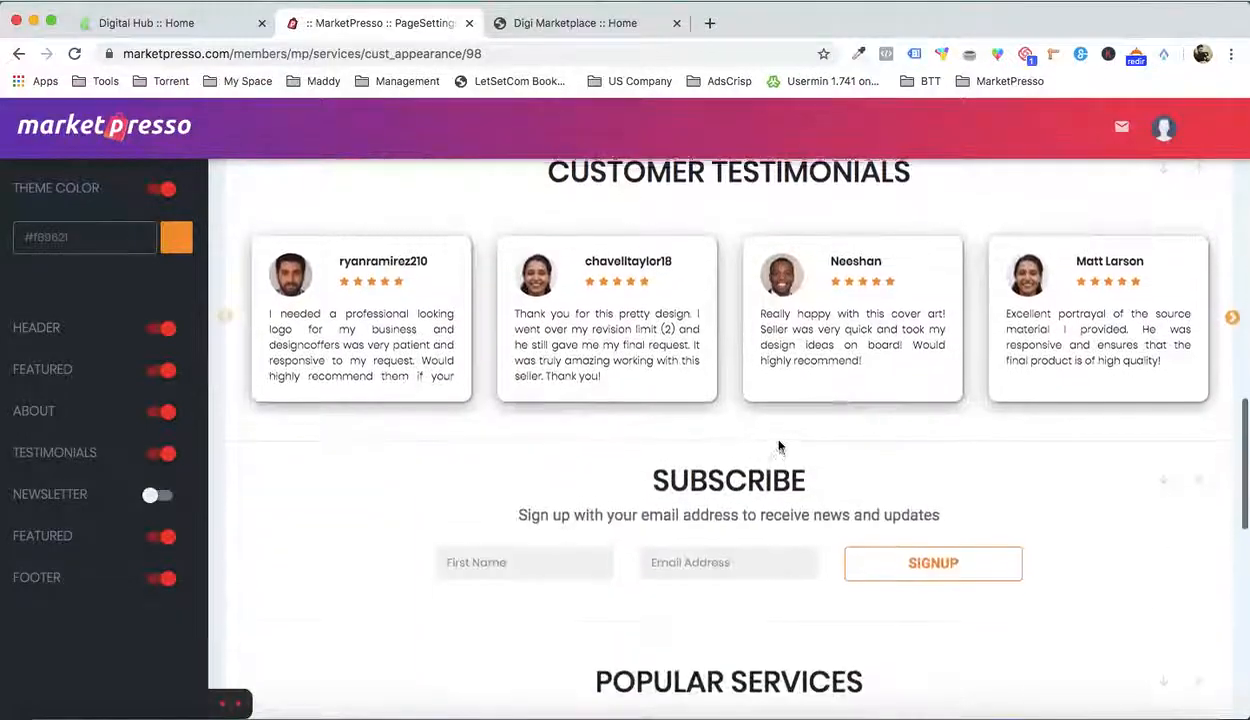
scroll(785, 372, up, 2)
scroll(1160, 392, down, 5)
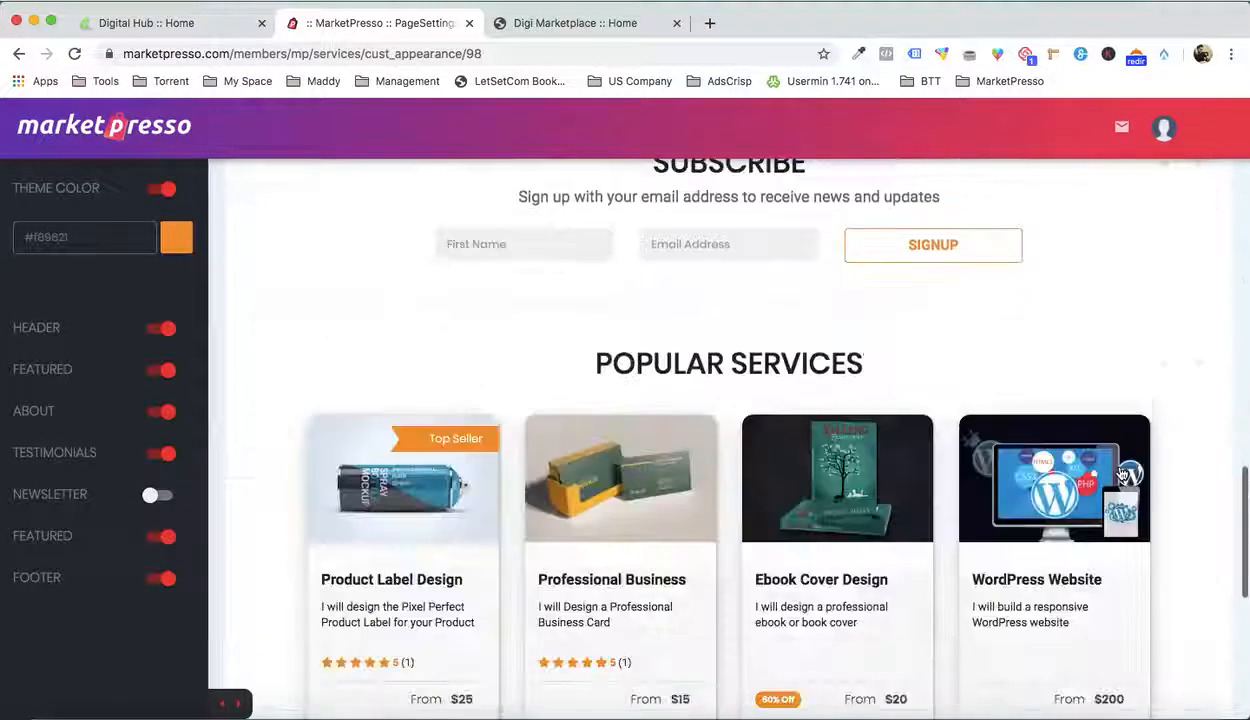
scroll(1119, 470, up, 4)
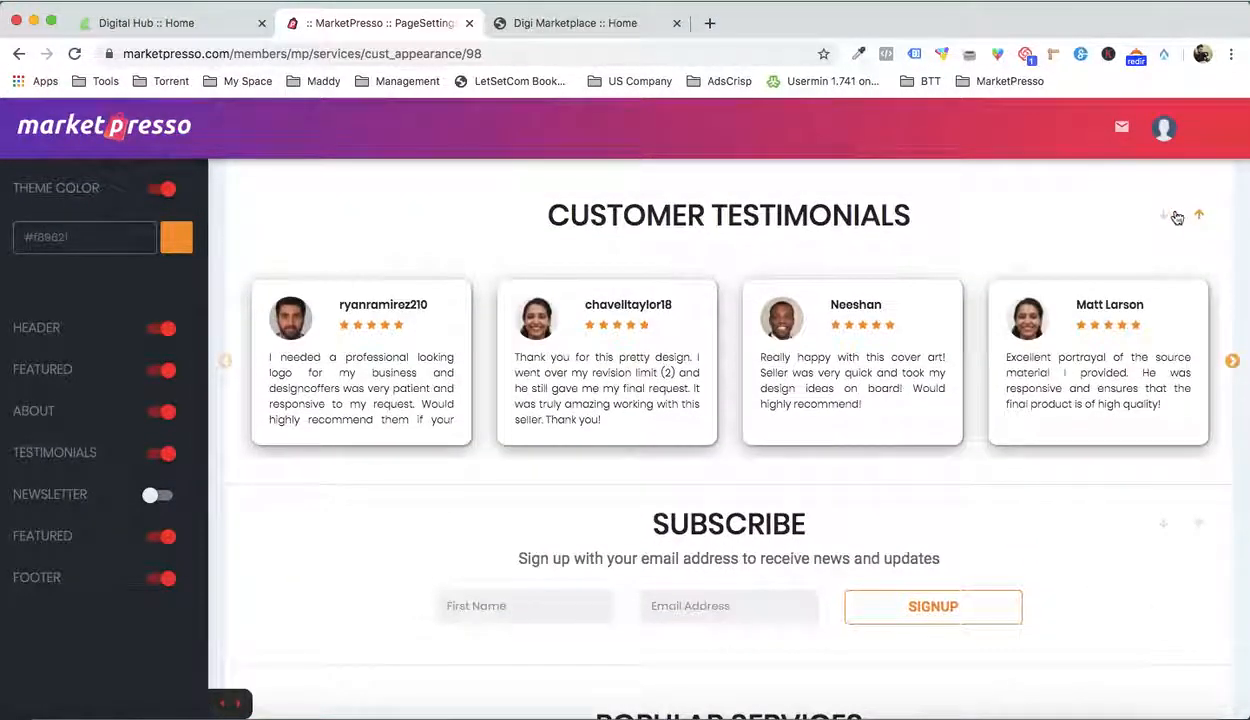
click(1167, 216)
scroll(1081, 284, down, 5)
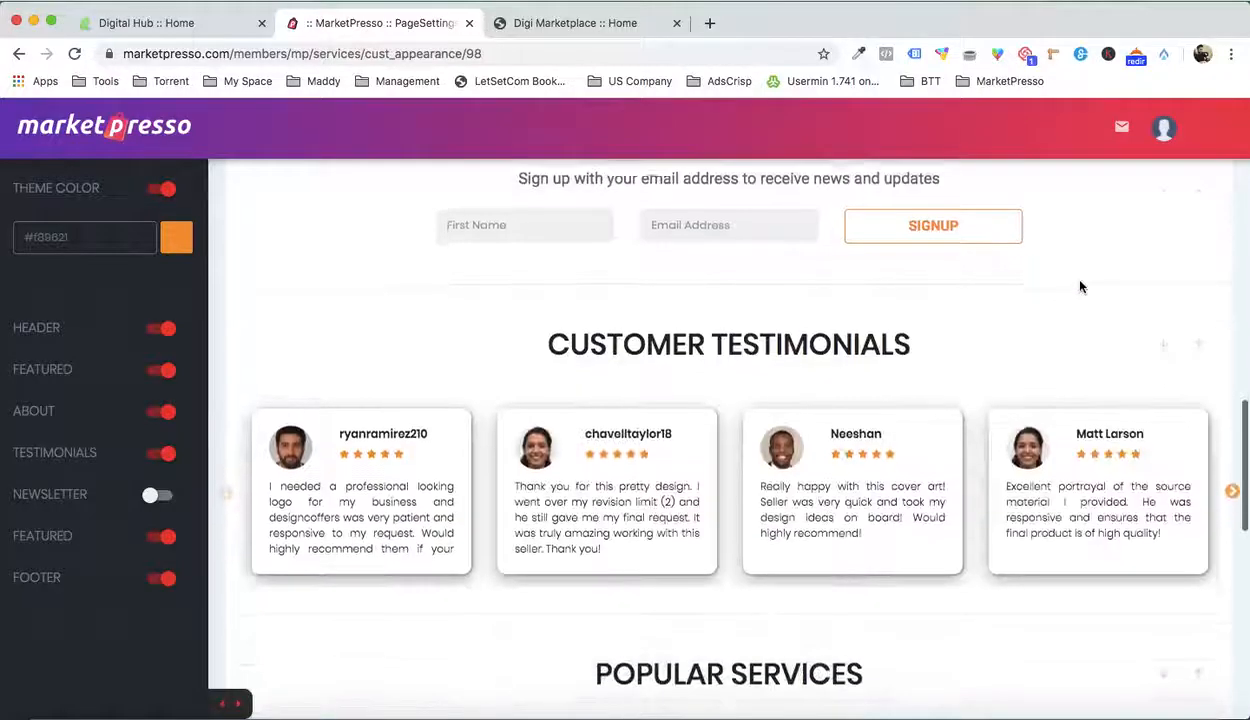
scroll(1100, 285, up, 3)
click(1163, 298)
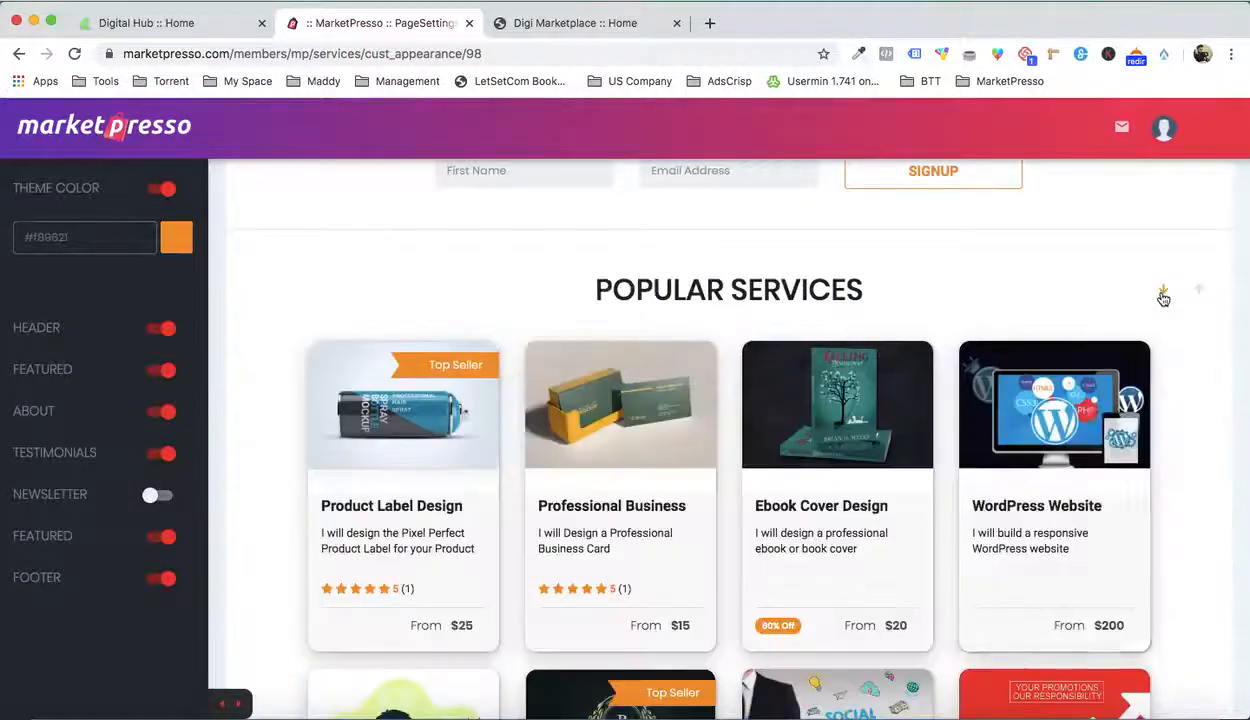
scroll(1013, 399, down, 4)
scroll(1015, 400, down, 5)
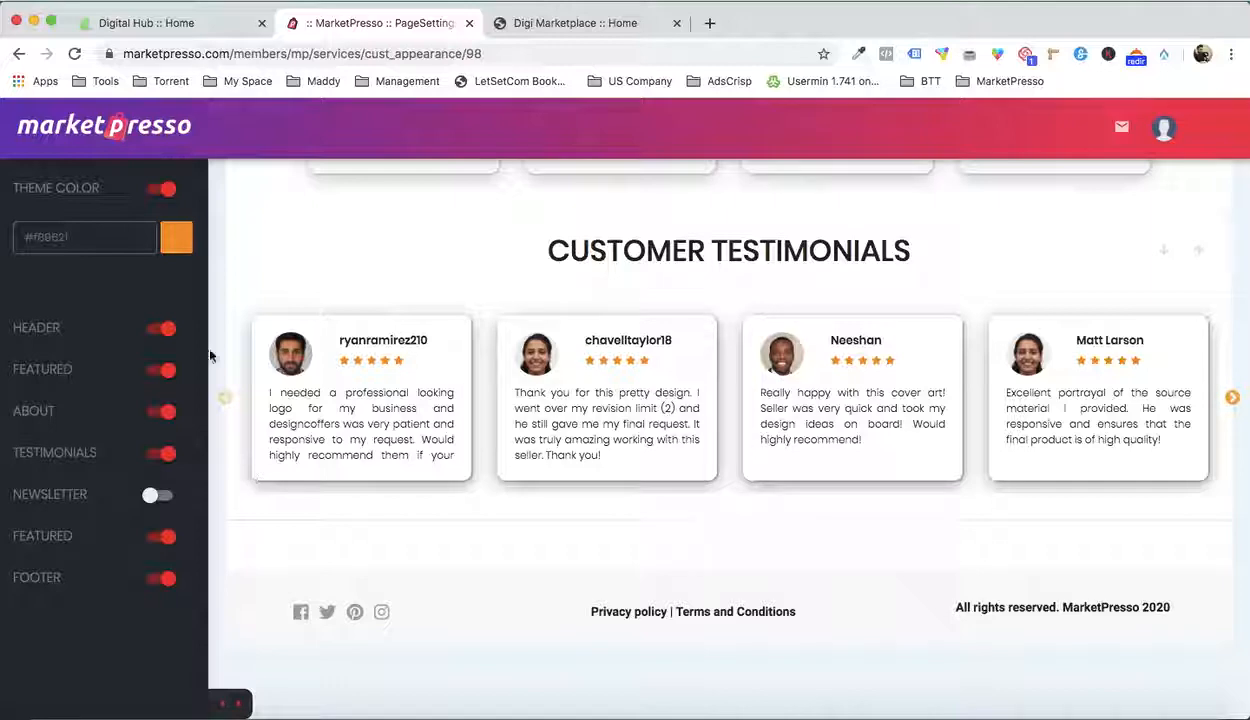
Set the theme color to the dark green #238f10 and save the page
click(171, 235)
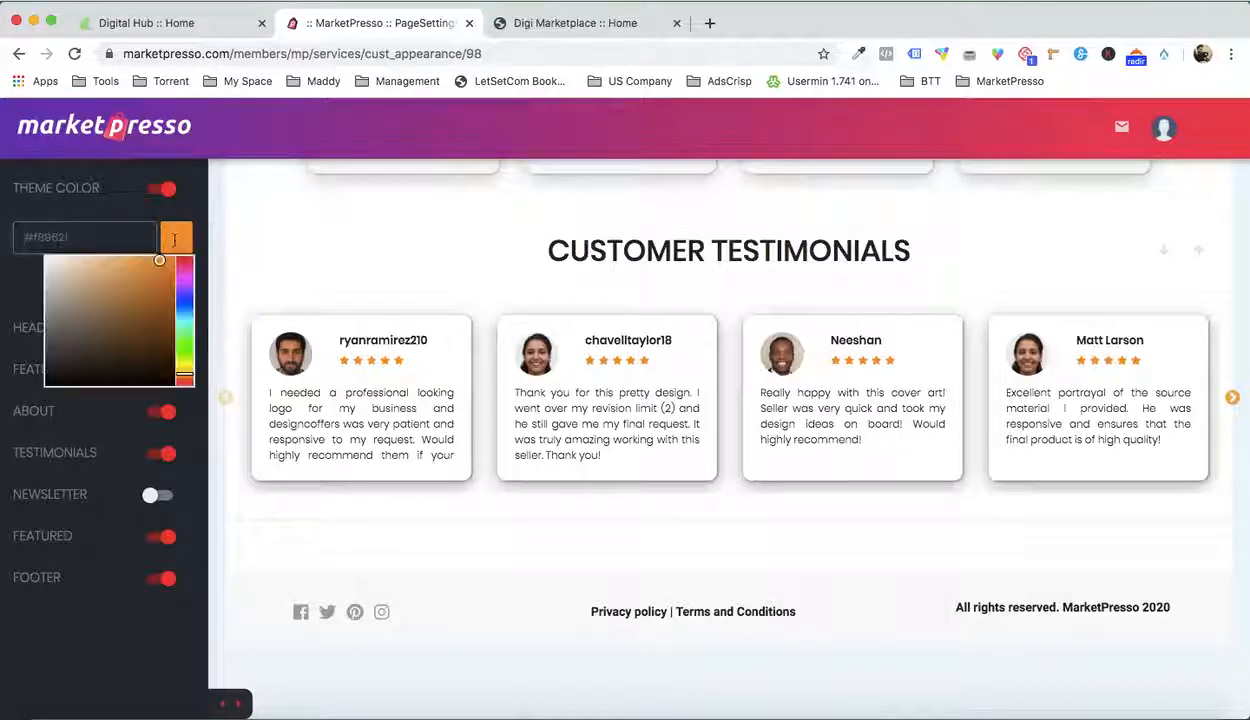
click(185, 342)
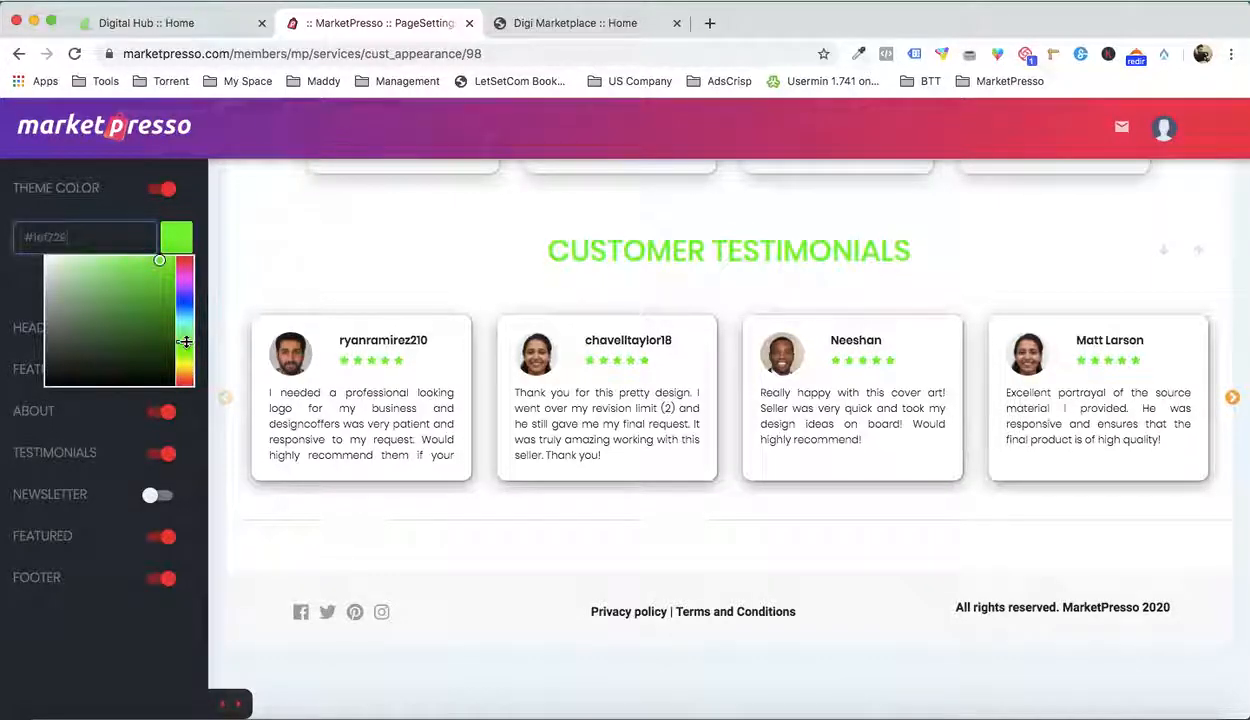
drag(185, 352, 185, 349)
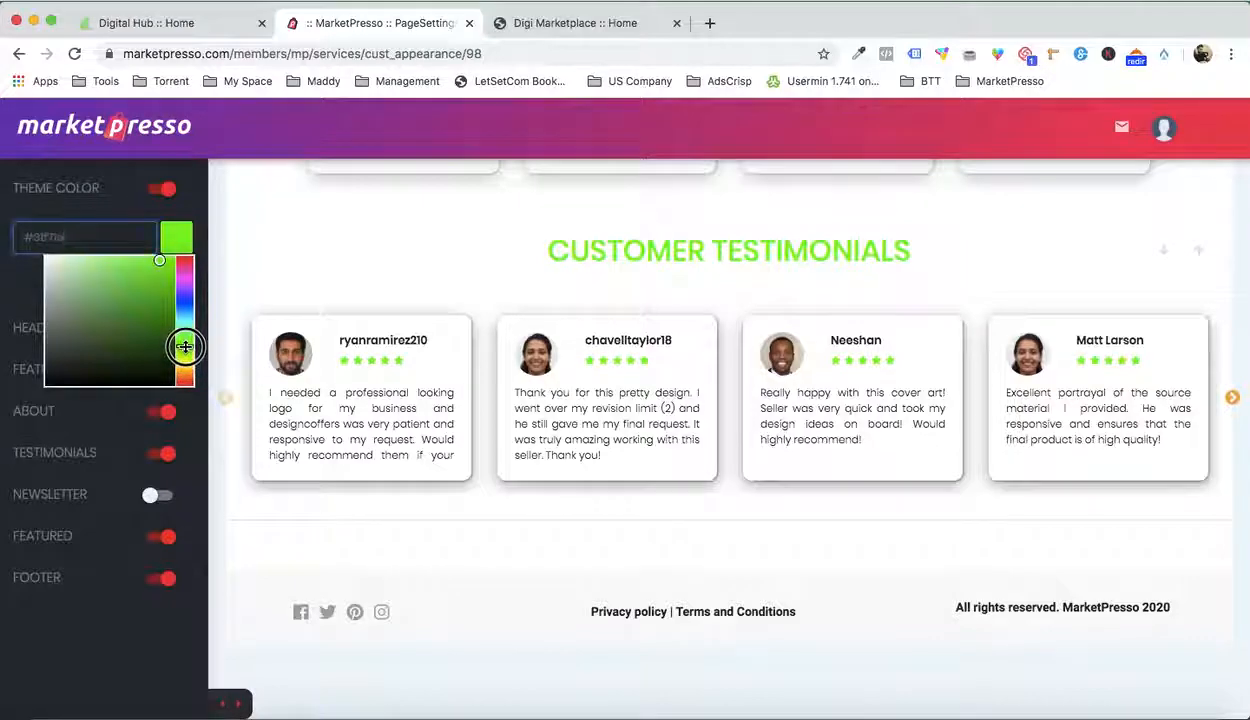
click(161, 314)
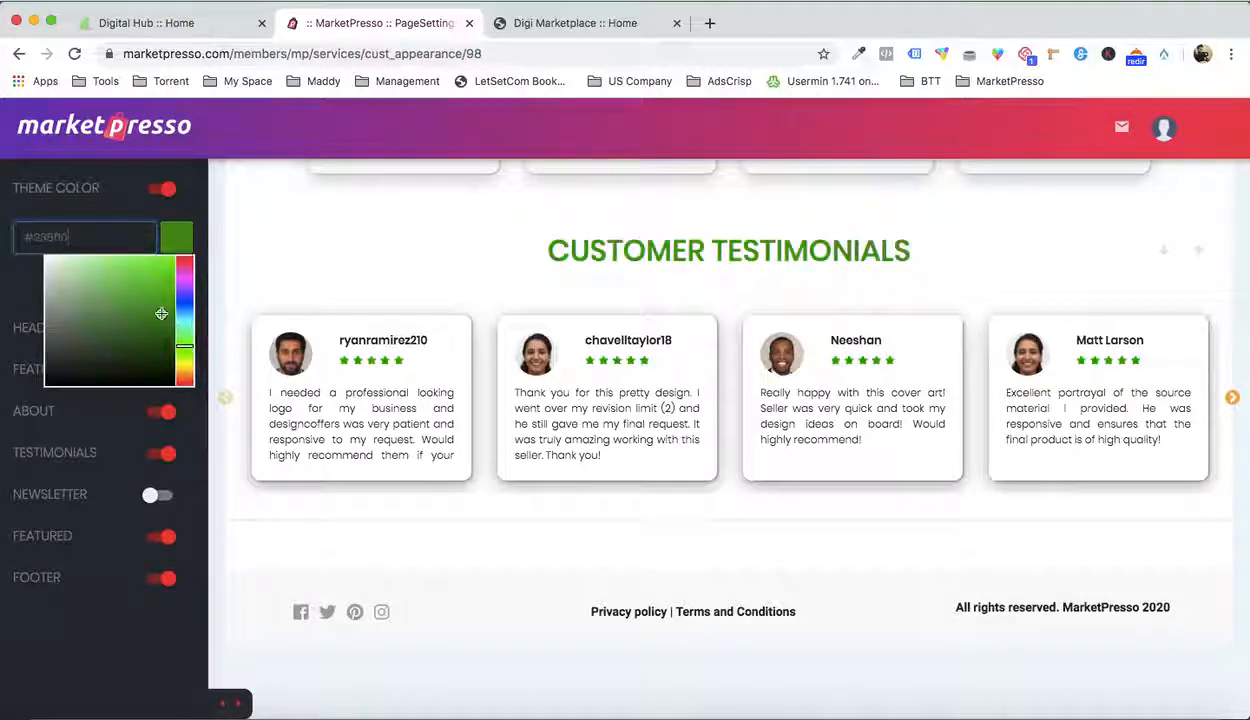
click(365, 271)
scroll(253, 276, up, 15)
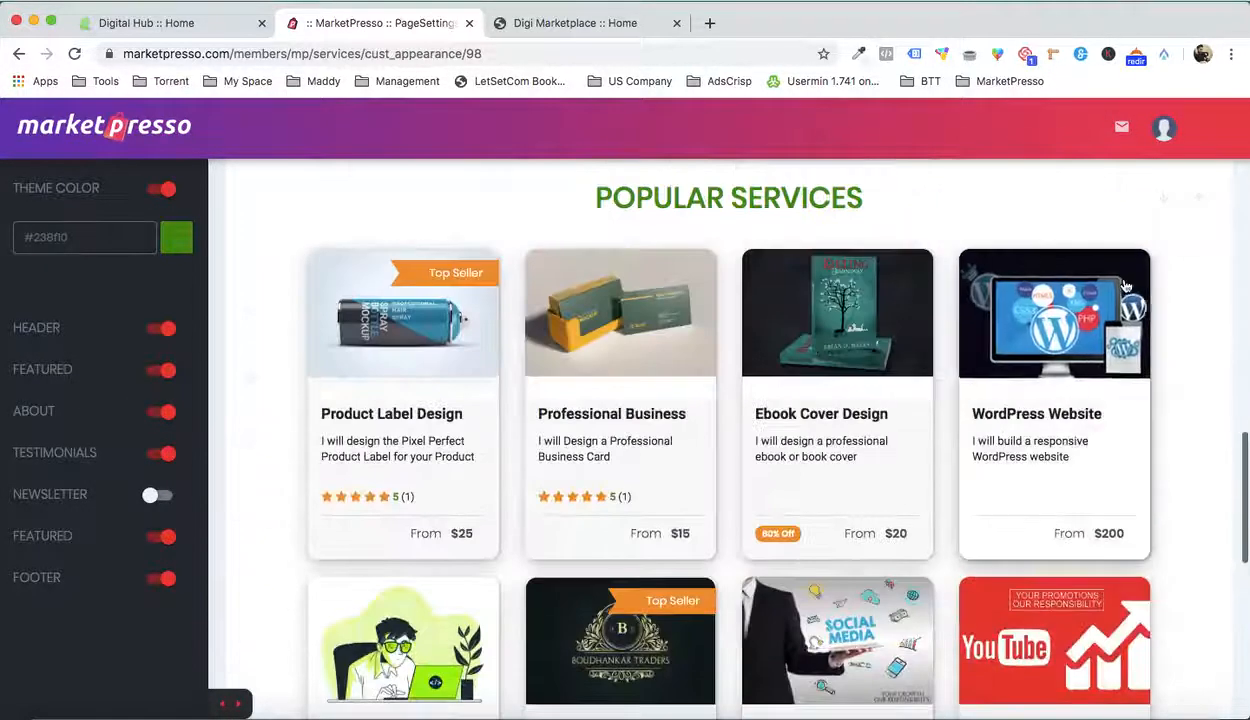
scroll(1182, 233, up, 10)
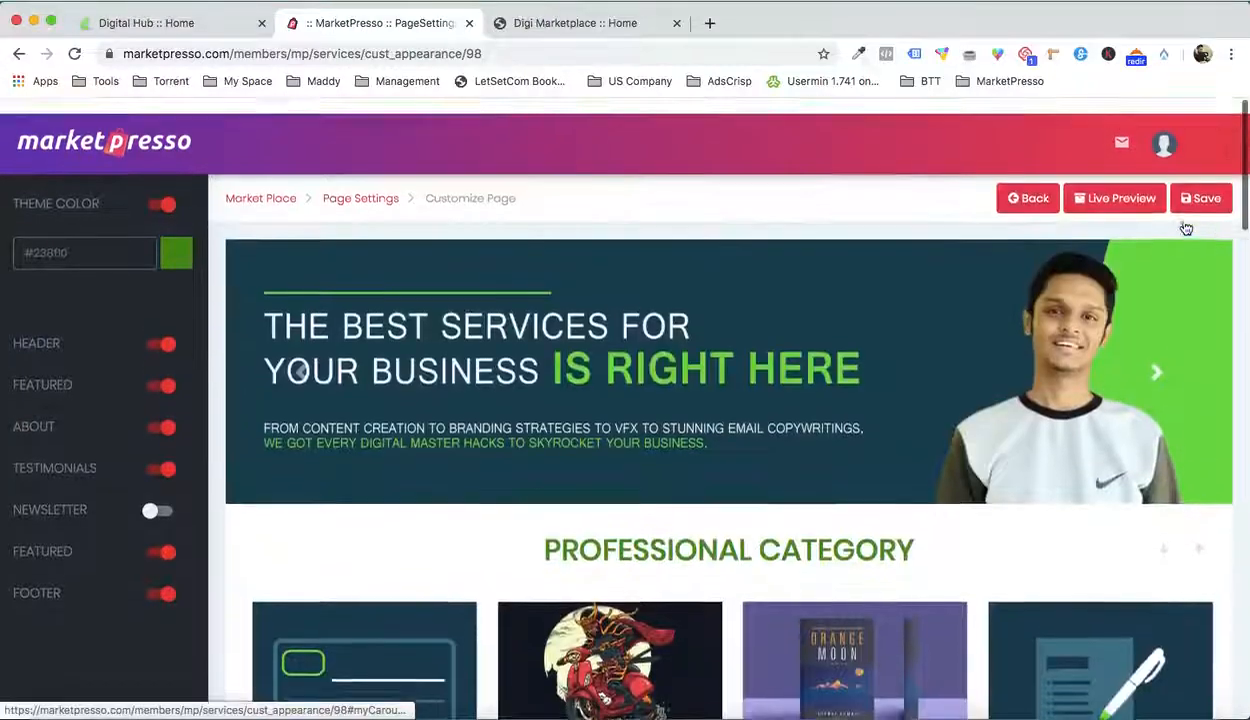
click(1200, 182)
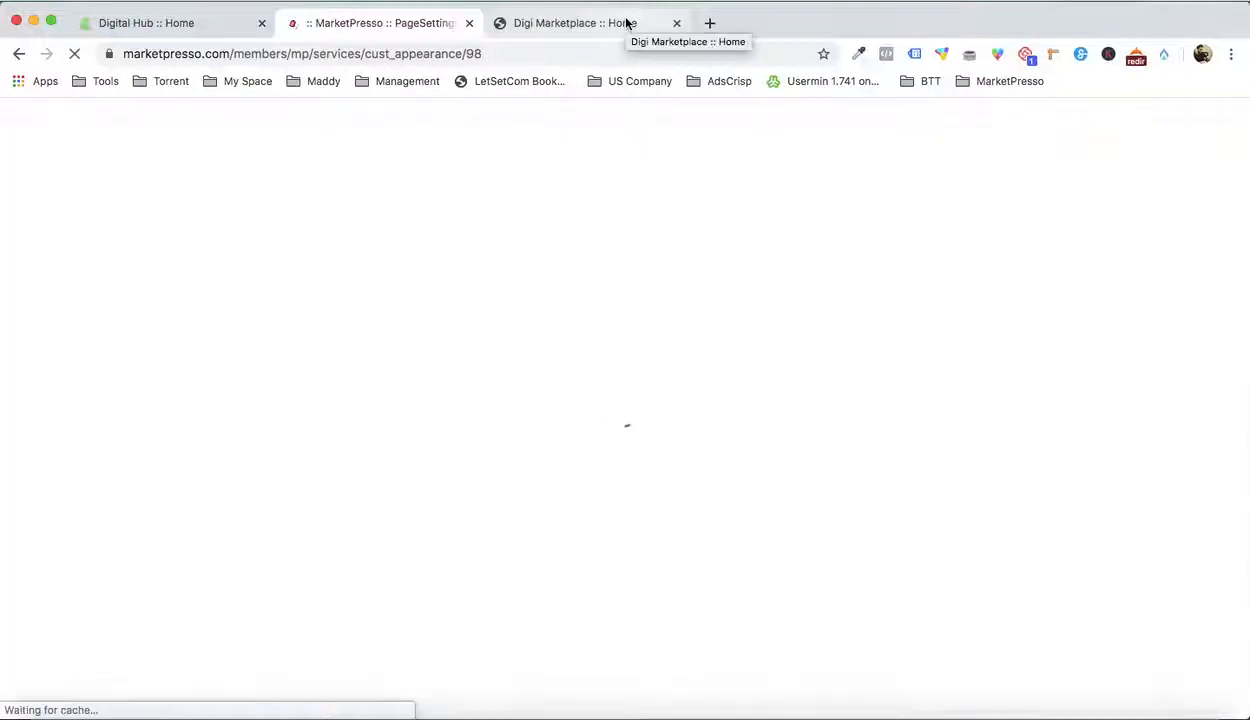
Reload the live Digi Marketplace homepage and check the theme color, the newsletter section and the section order
click(626, 22)
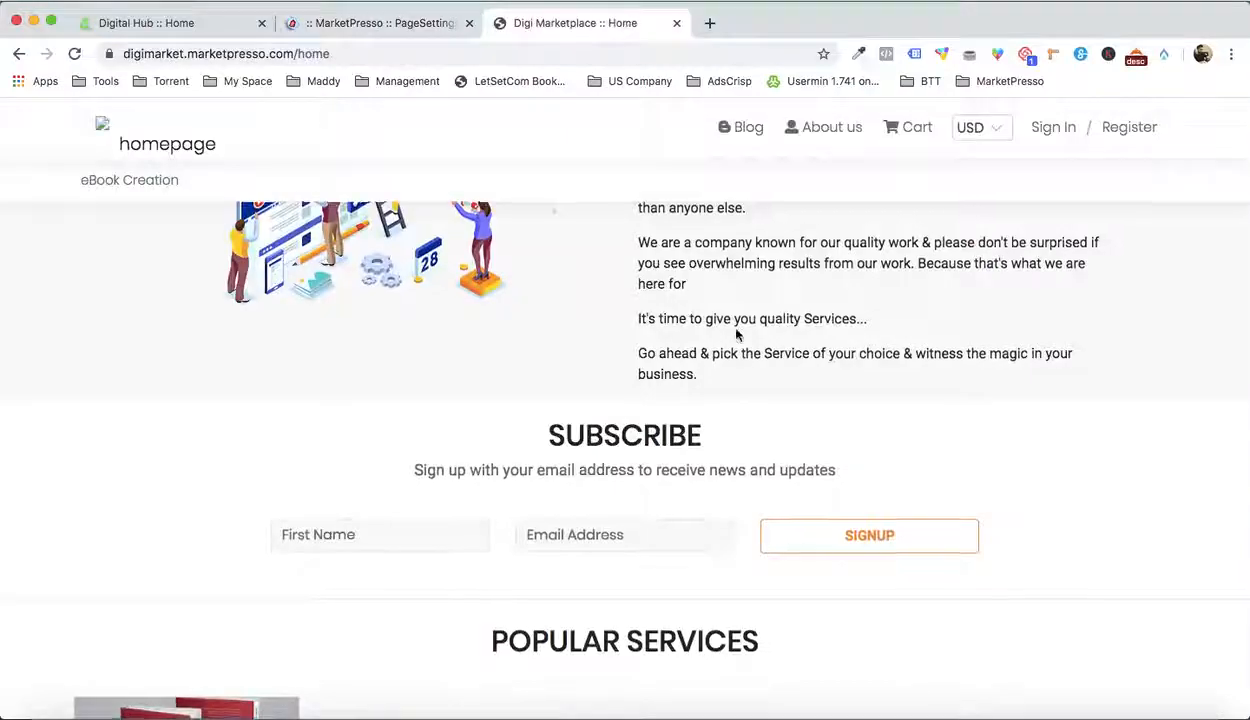
scroll(736, 335, down, 5)
scroll(736, 335, up, 10)
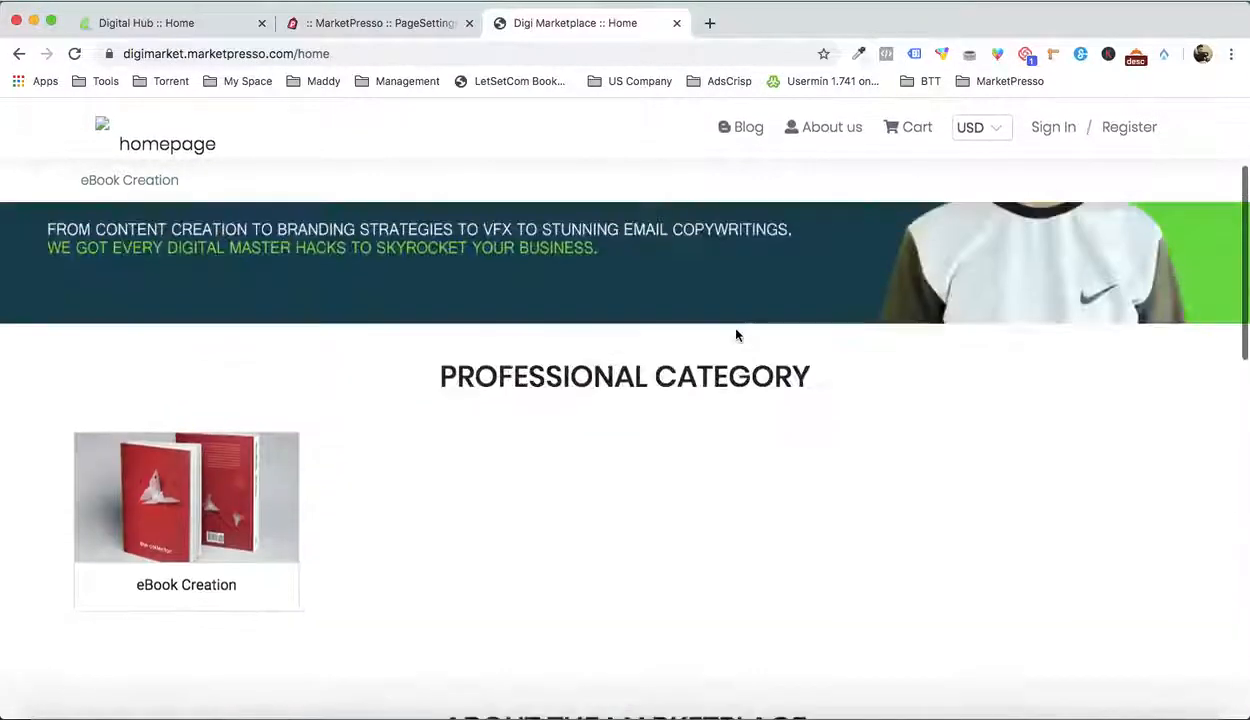
scroll(736, 335, down, 10)
key(super+r)
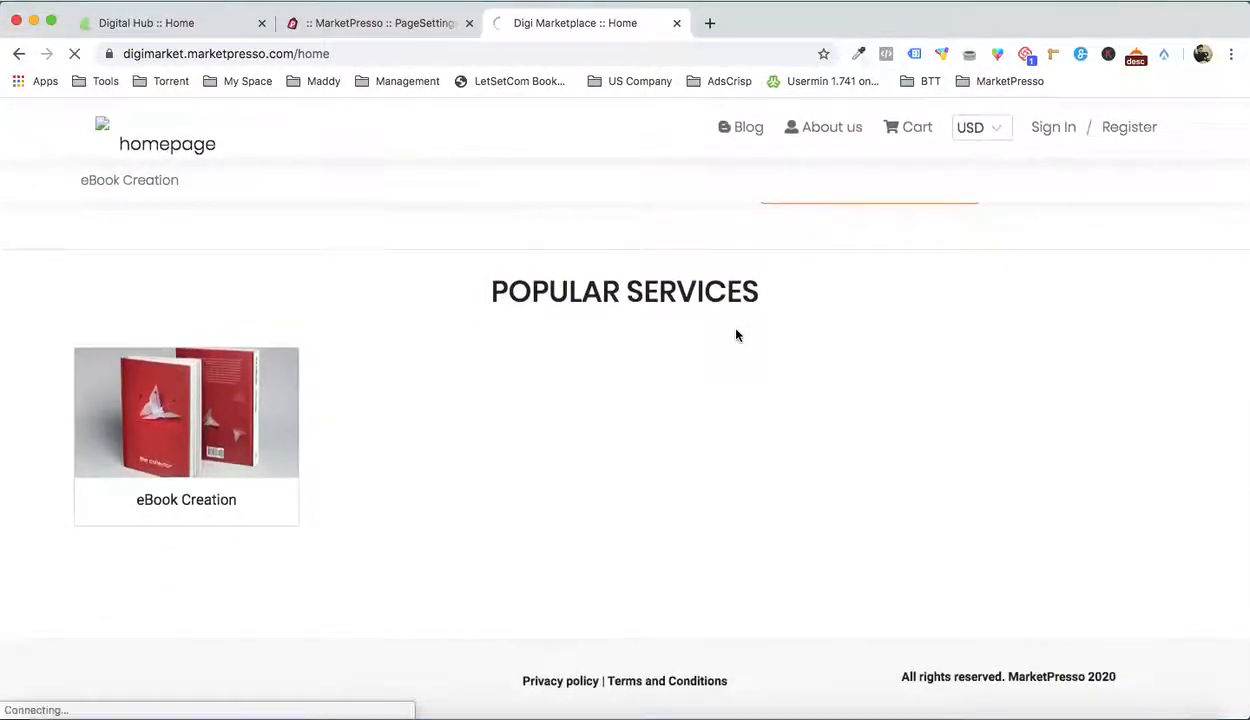
scroll(736, 335, up, 10)
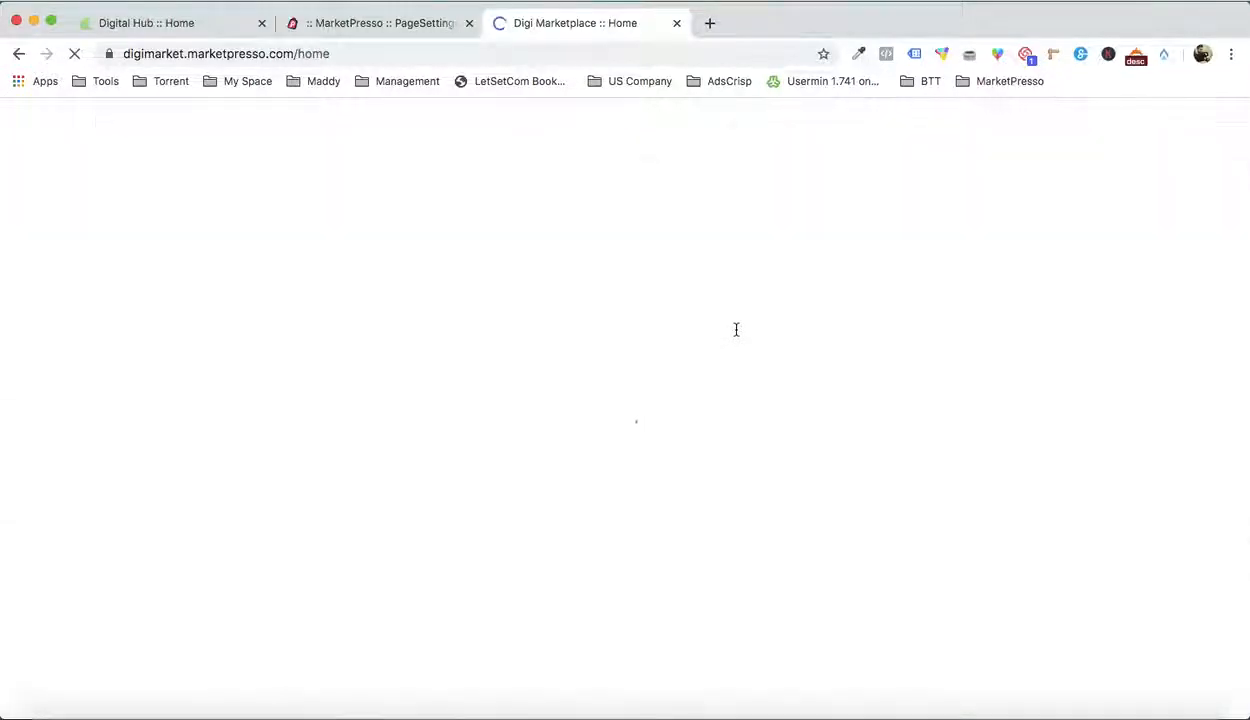
scroll(736, 330, up, 10)
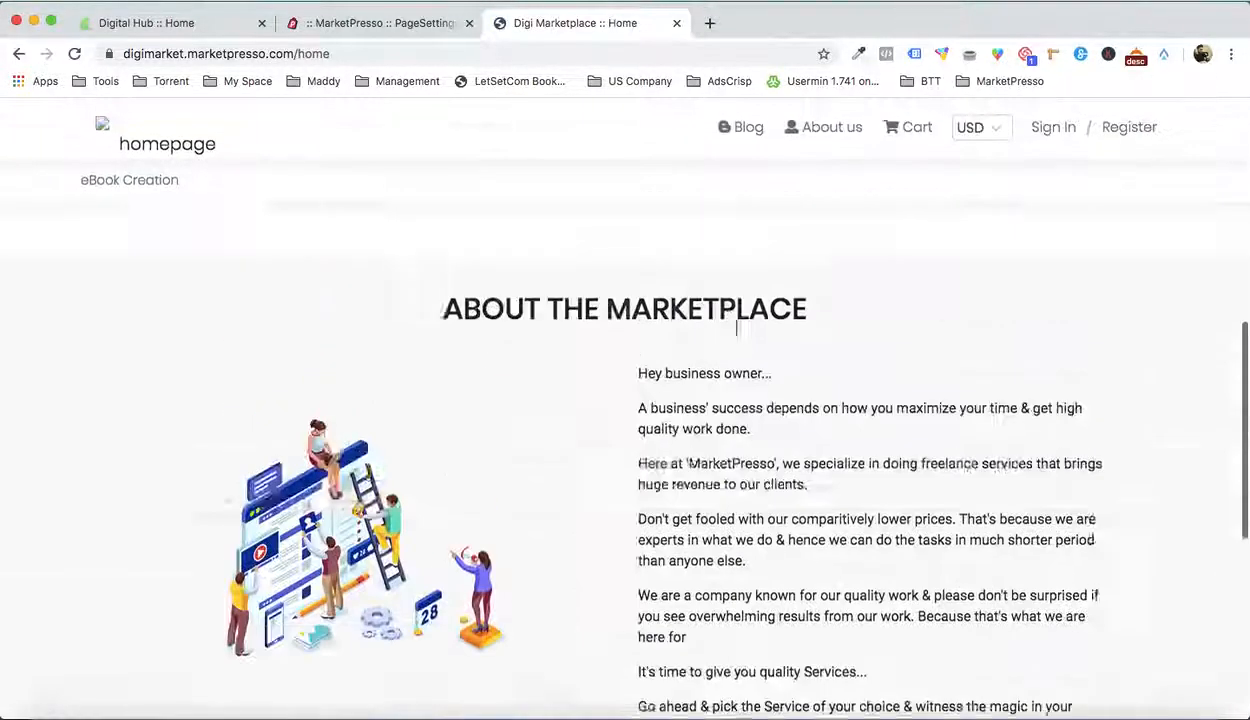
scroll(730, 322, down, 10)
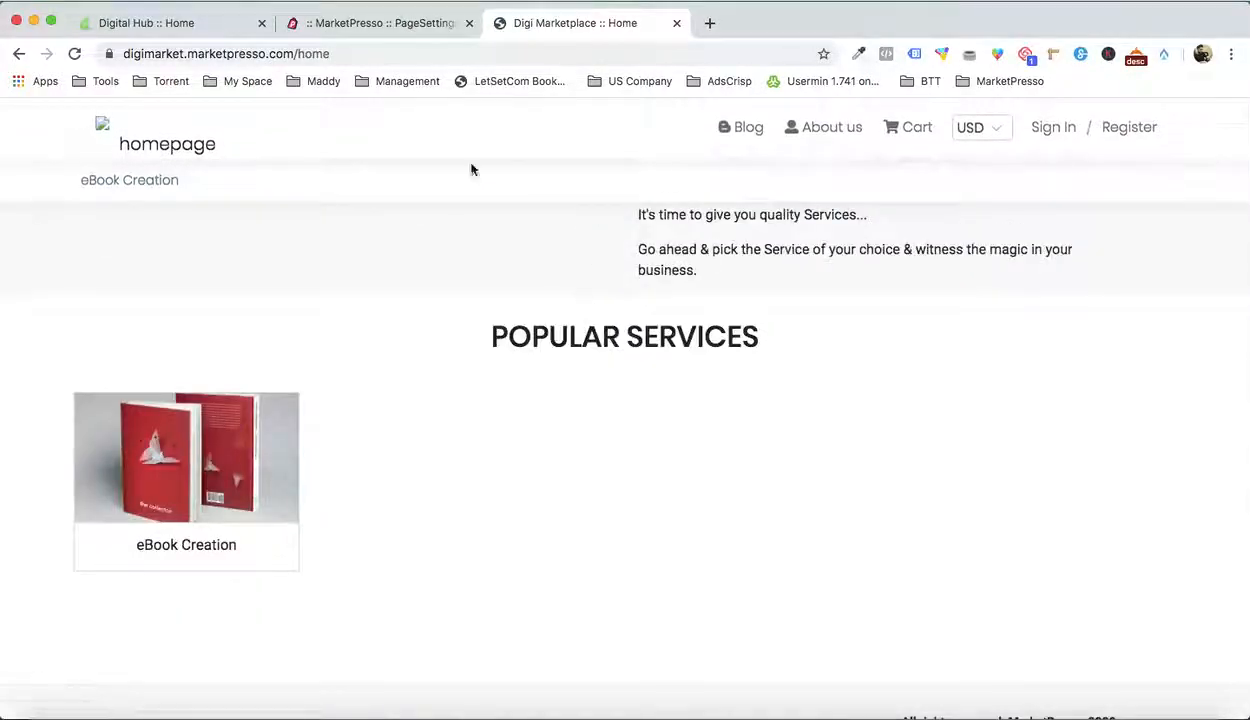
Switch the Popular Services featured section on the customization page from categories to services and save the page
click(393, 30)
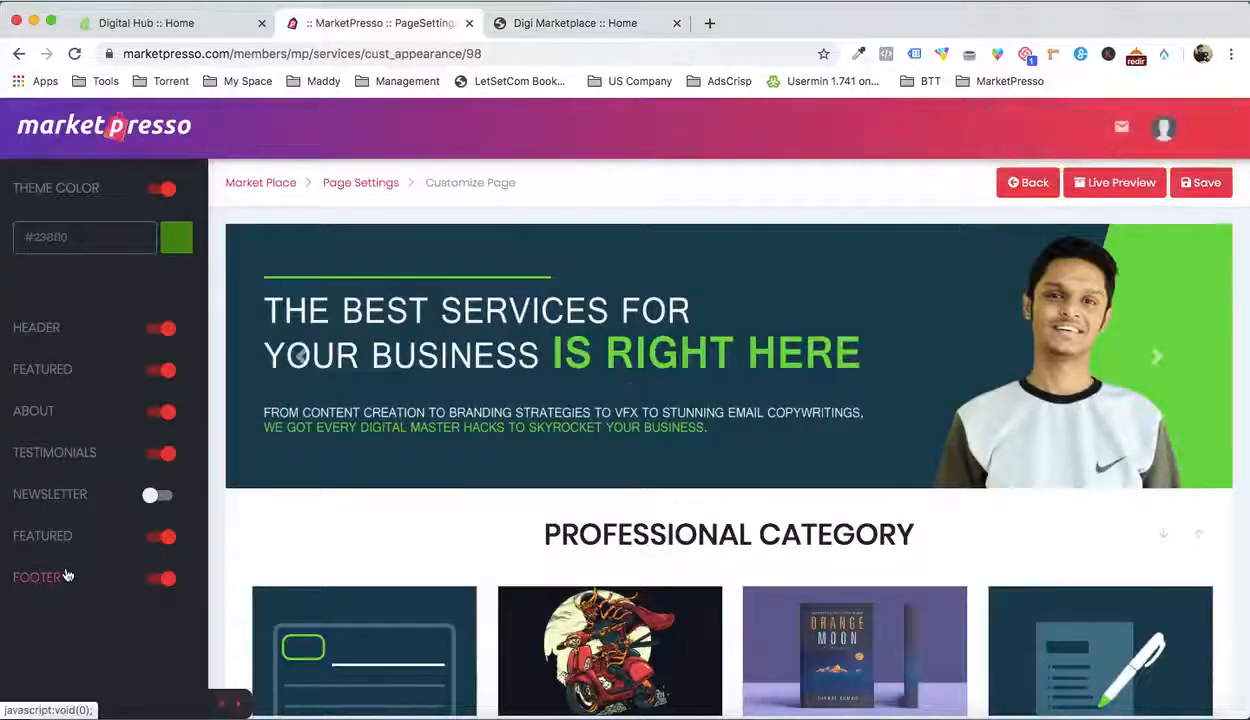
click(45, 536)
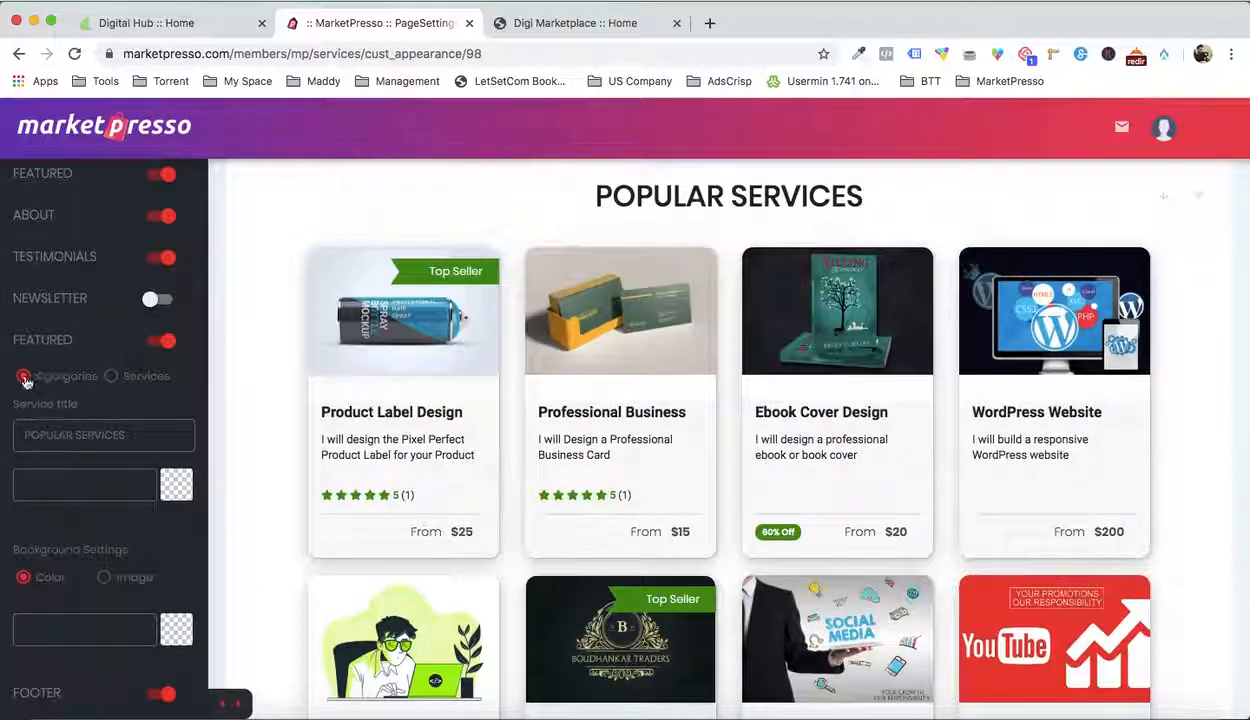
click(111, 377)
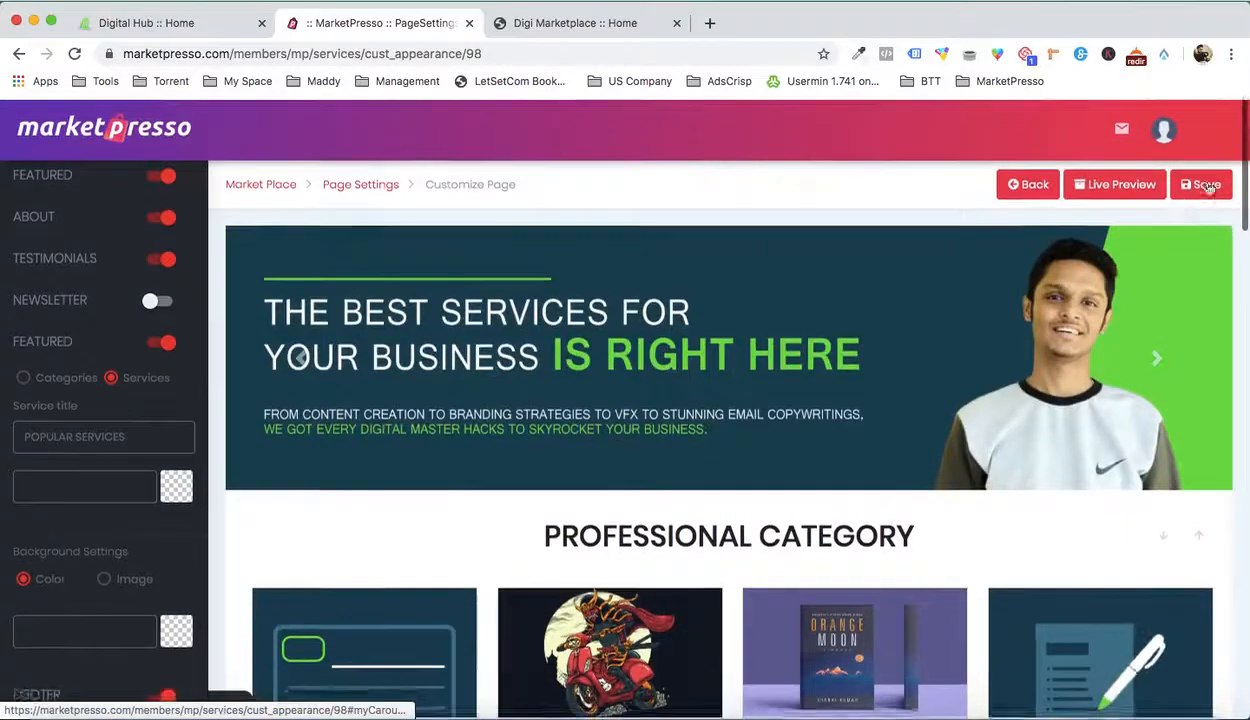
click(1206, 185)
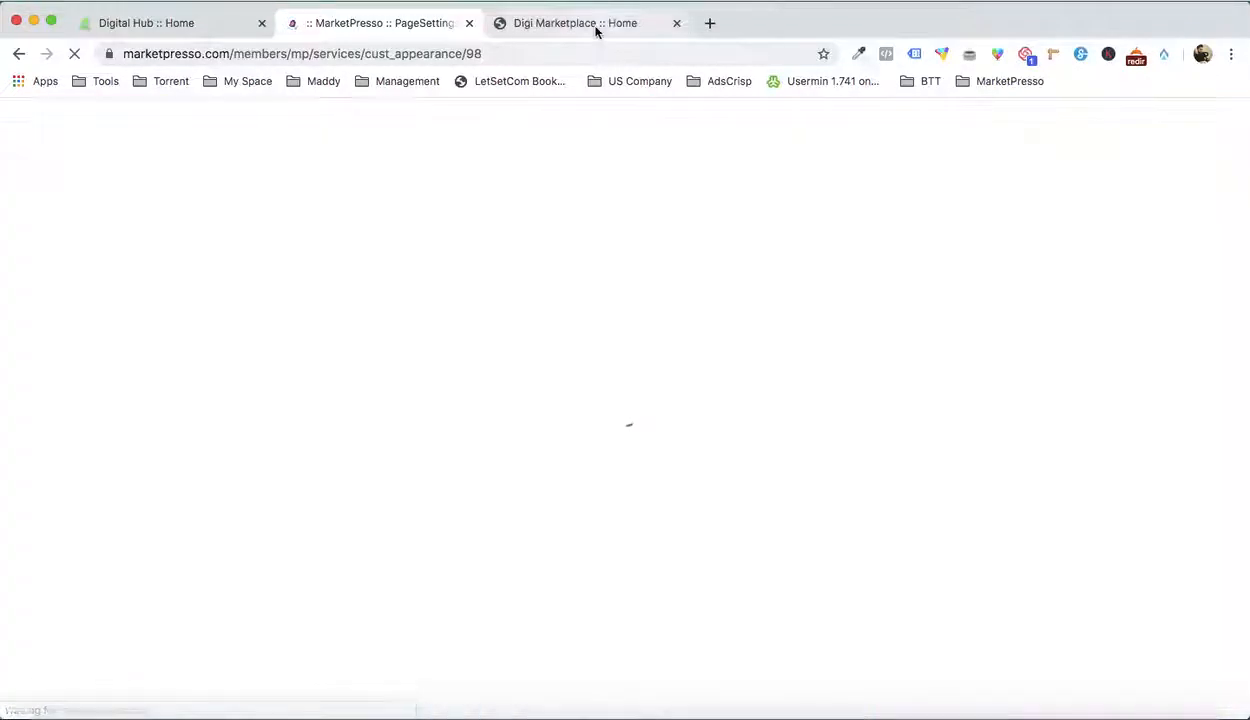
Reload the live Digi Marketplace homepage, check the Popular Services section and look through the available currency options
click(596, 31)
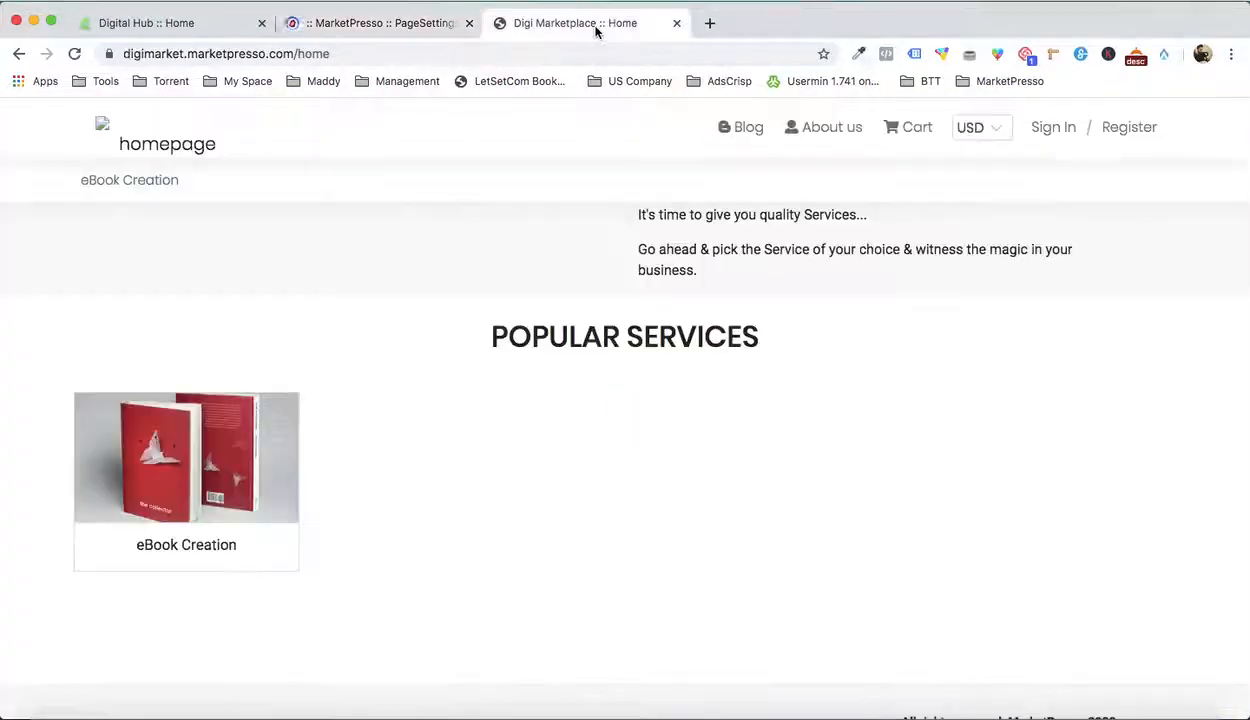
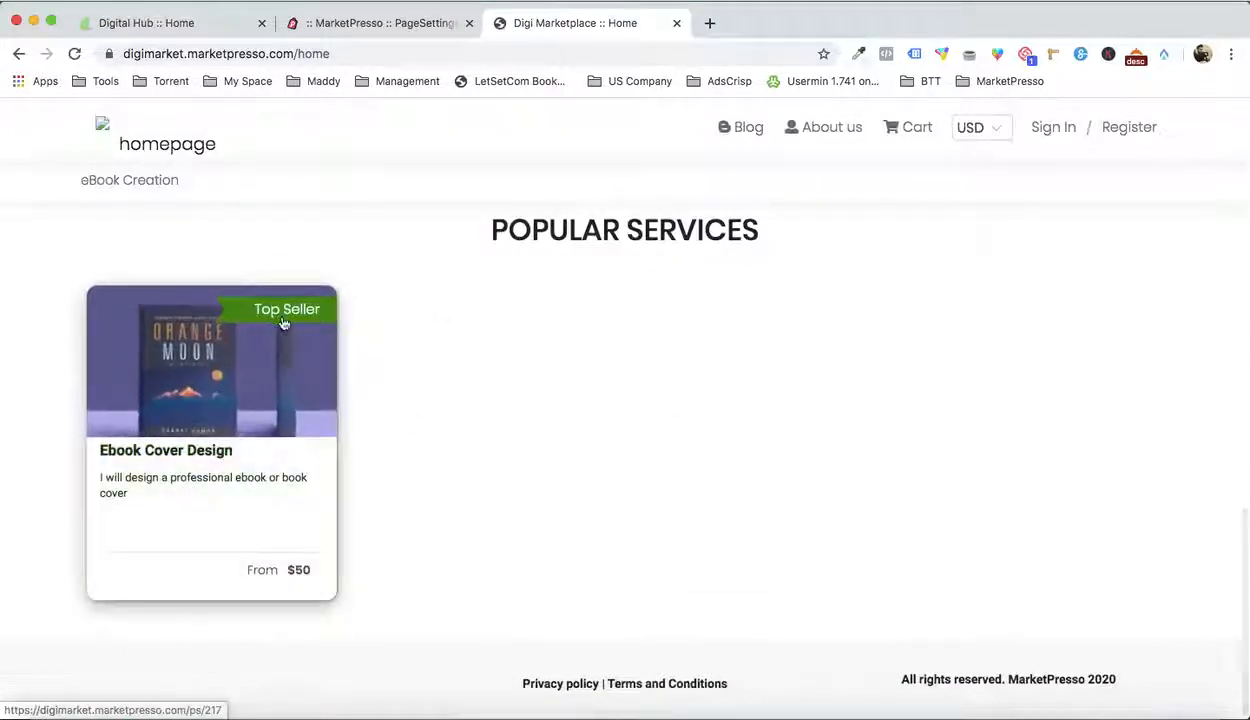
scroll(317, 326, up, 10)
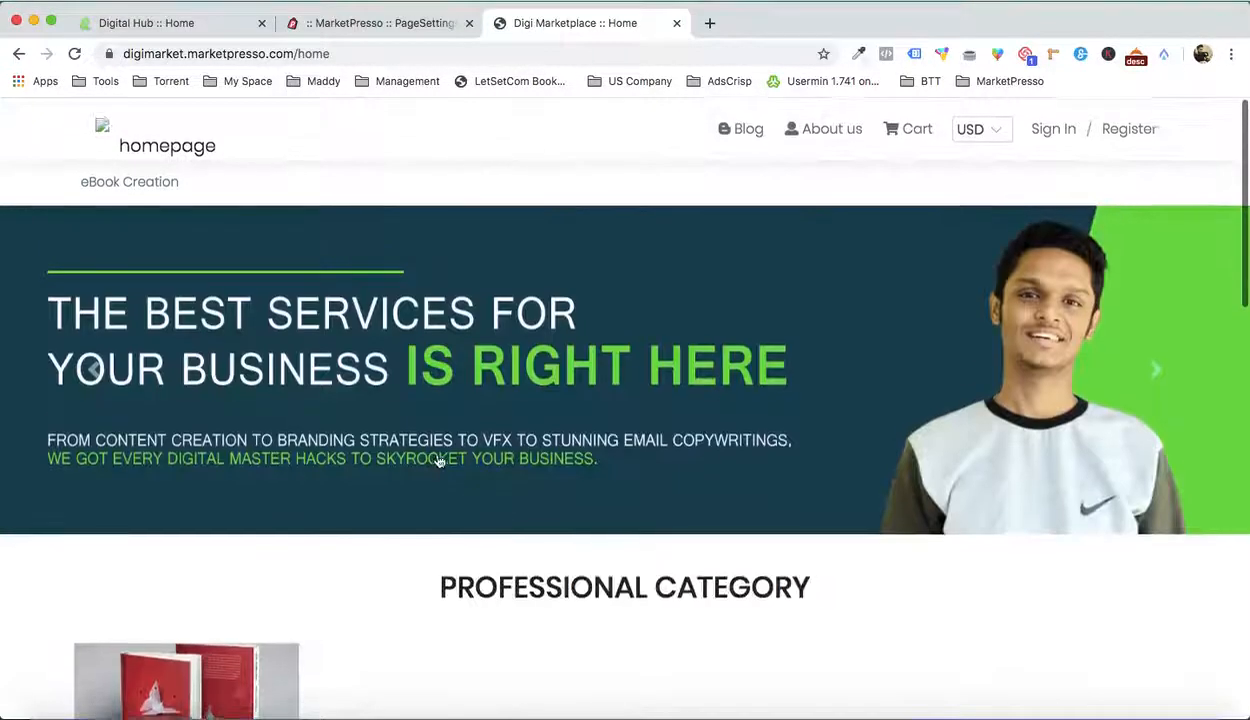
scroll(438, 460, down, 2)
scroll(269, 507, up, 4)
scroll(463, 499, down, 1)
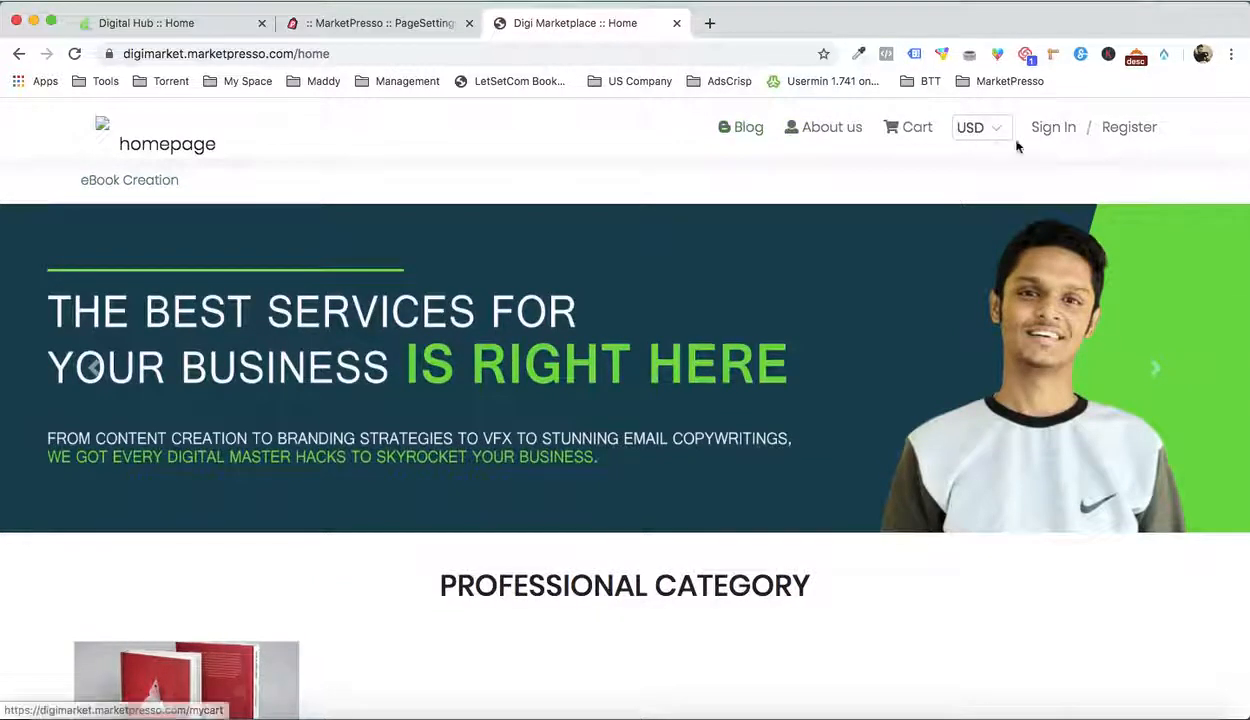
click(975, 130)
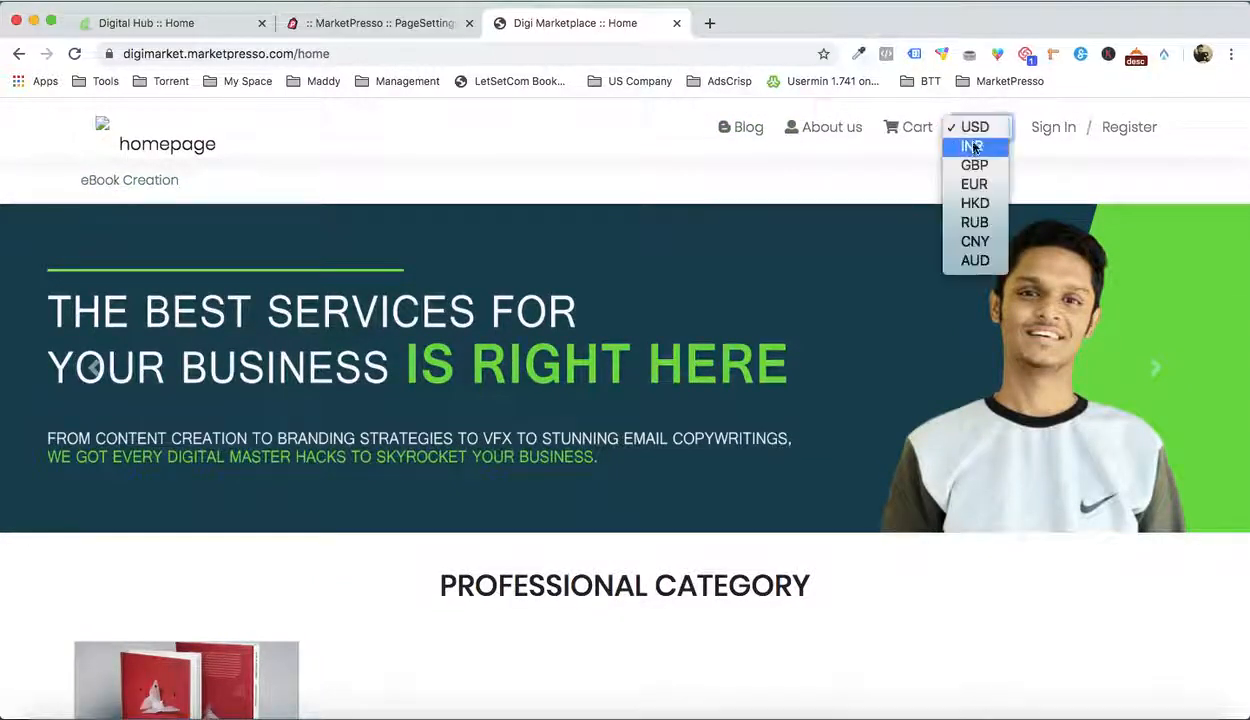
click(1067, 194)
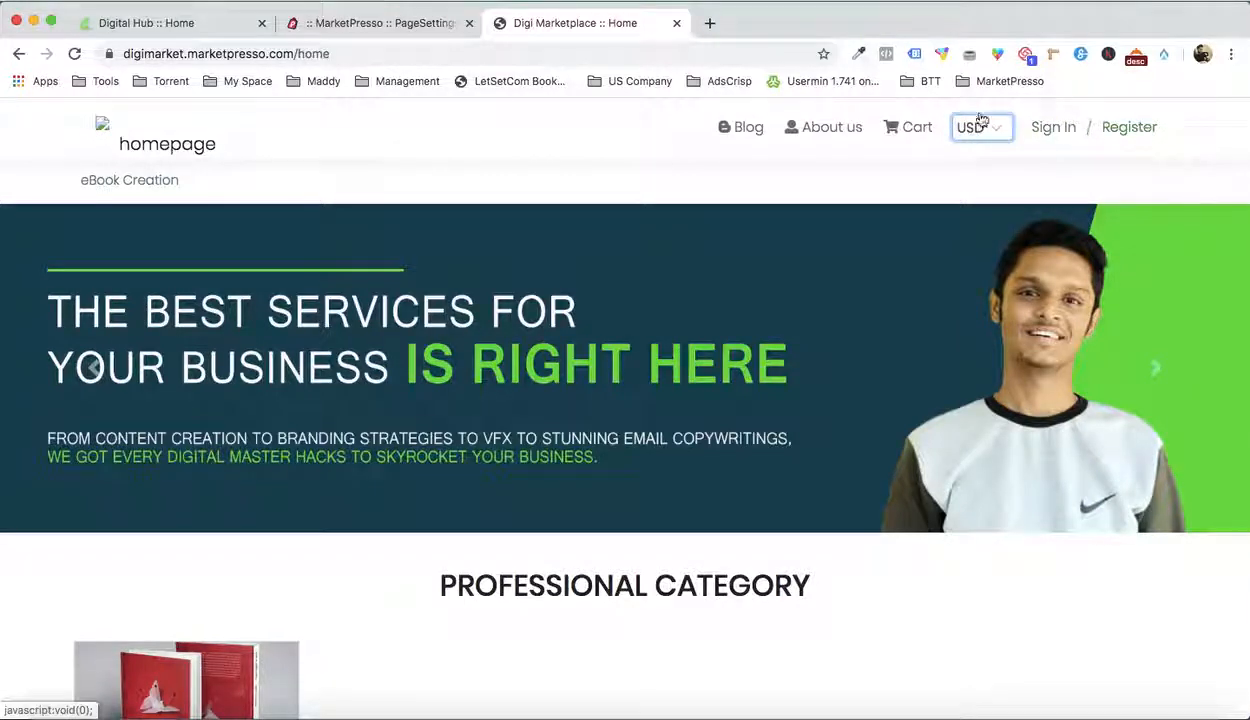
Return to the page customization and replace the About section's image with an upload of ABOUT US BRANDING.png
click(399, 24)
scroll(563, 389, down, 10)
scroll(563, 389, down, 2)
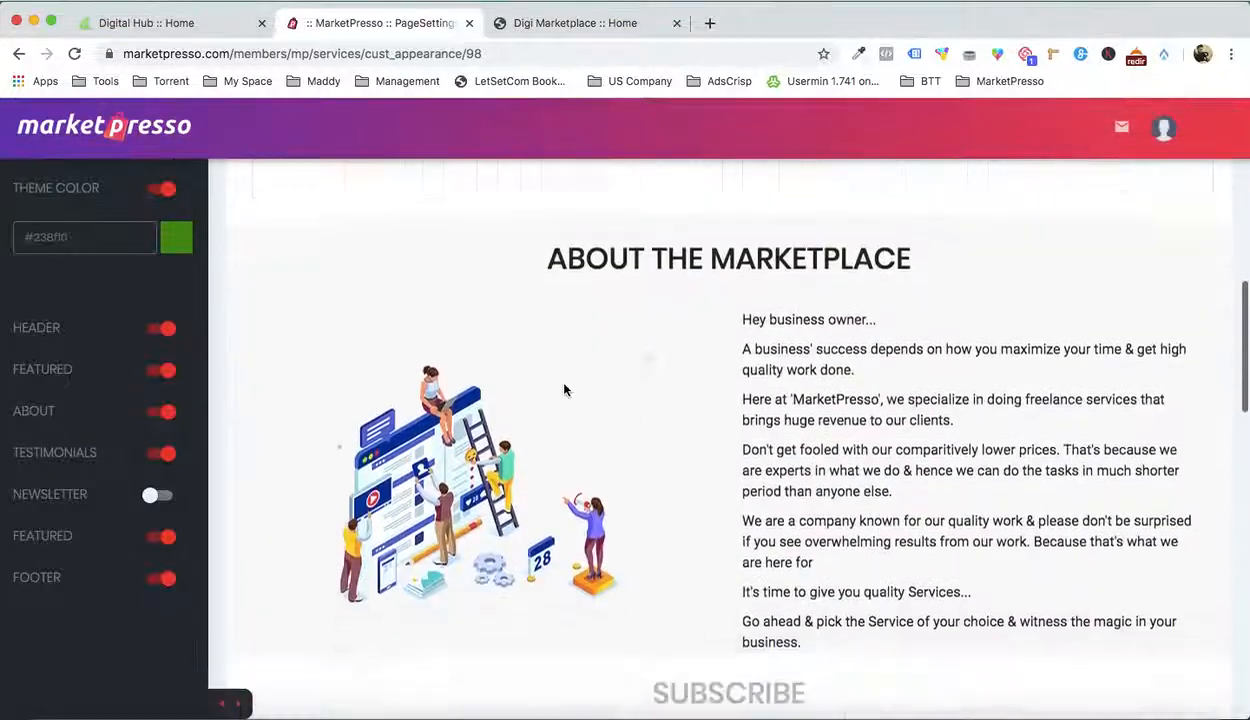
click(36, 425)
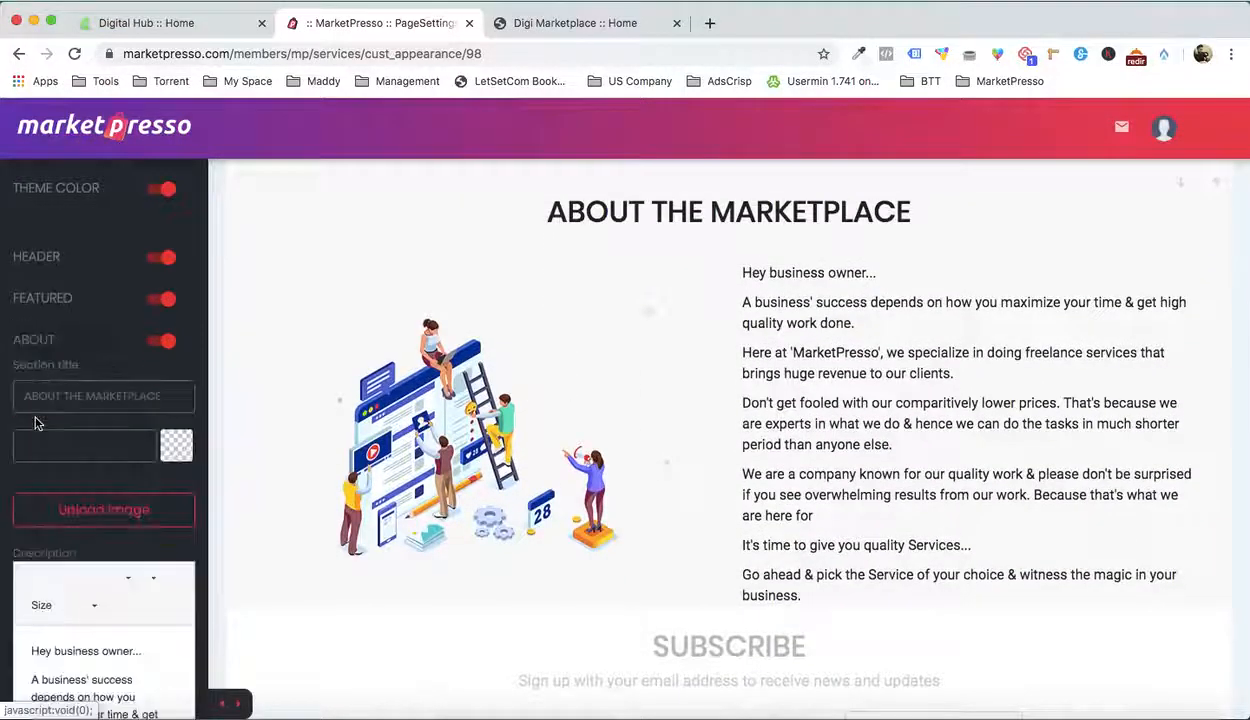
scroll(61, 515, down, 3)
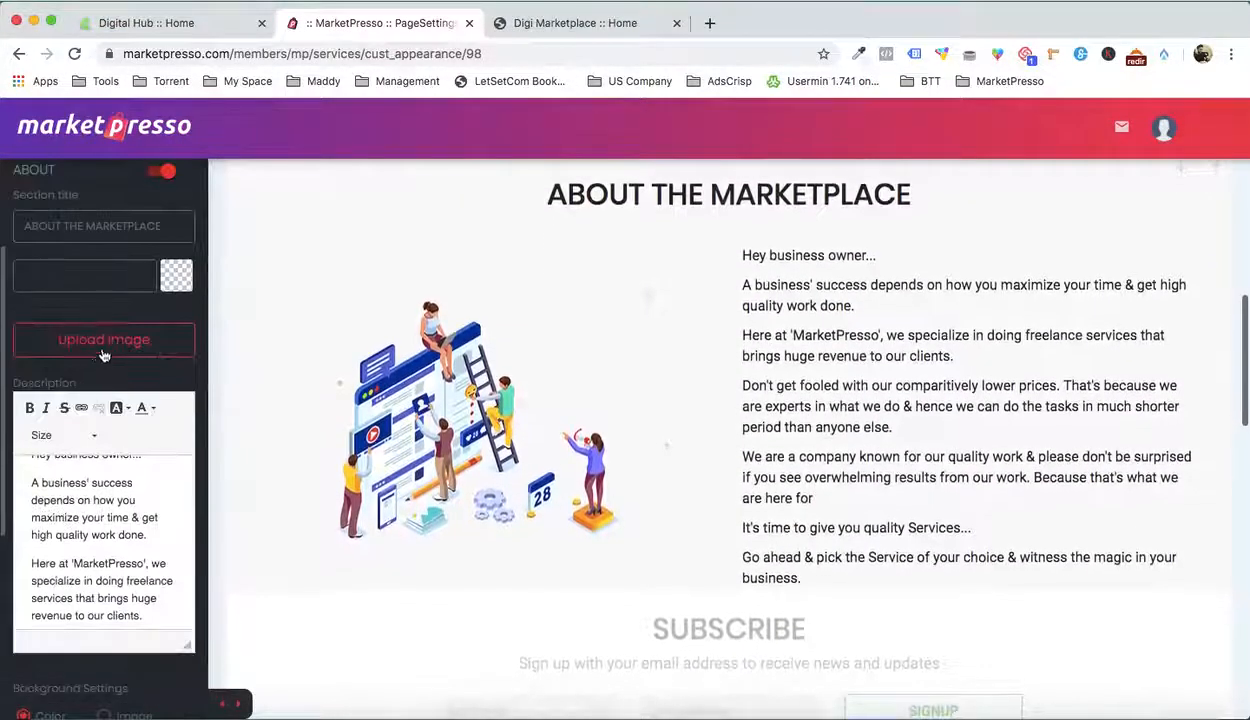
click(106, 346)
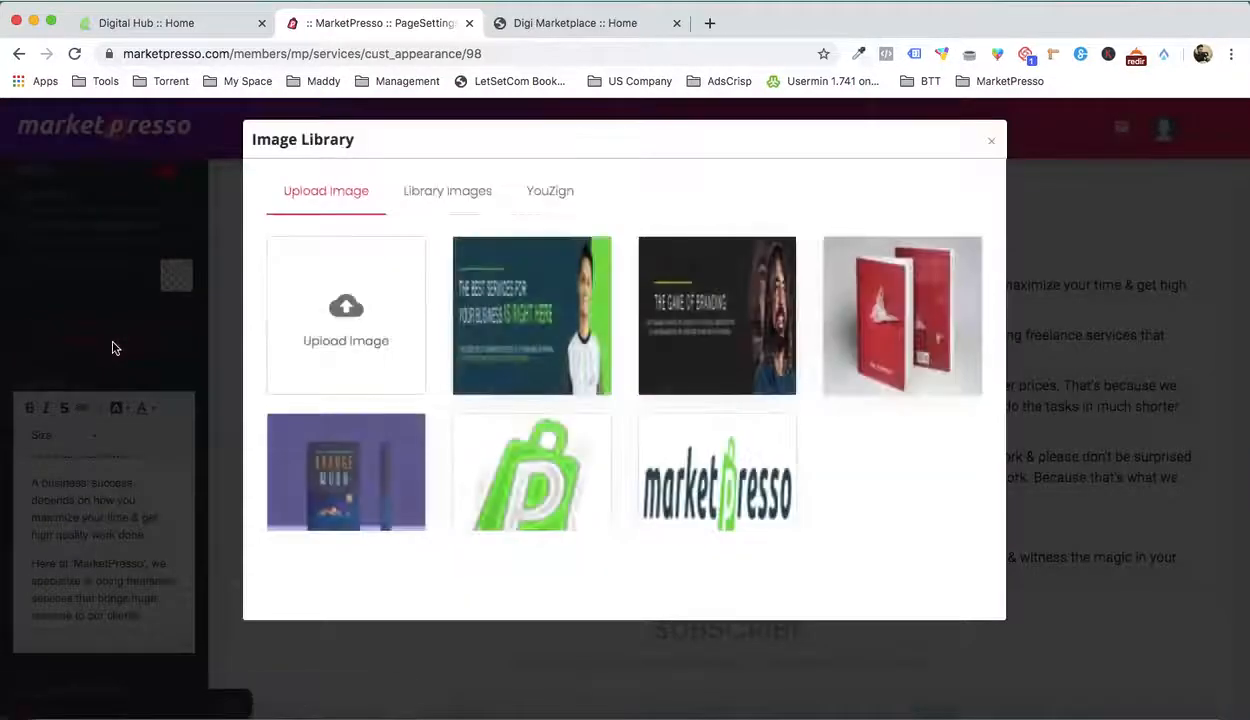
click(346, 325)
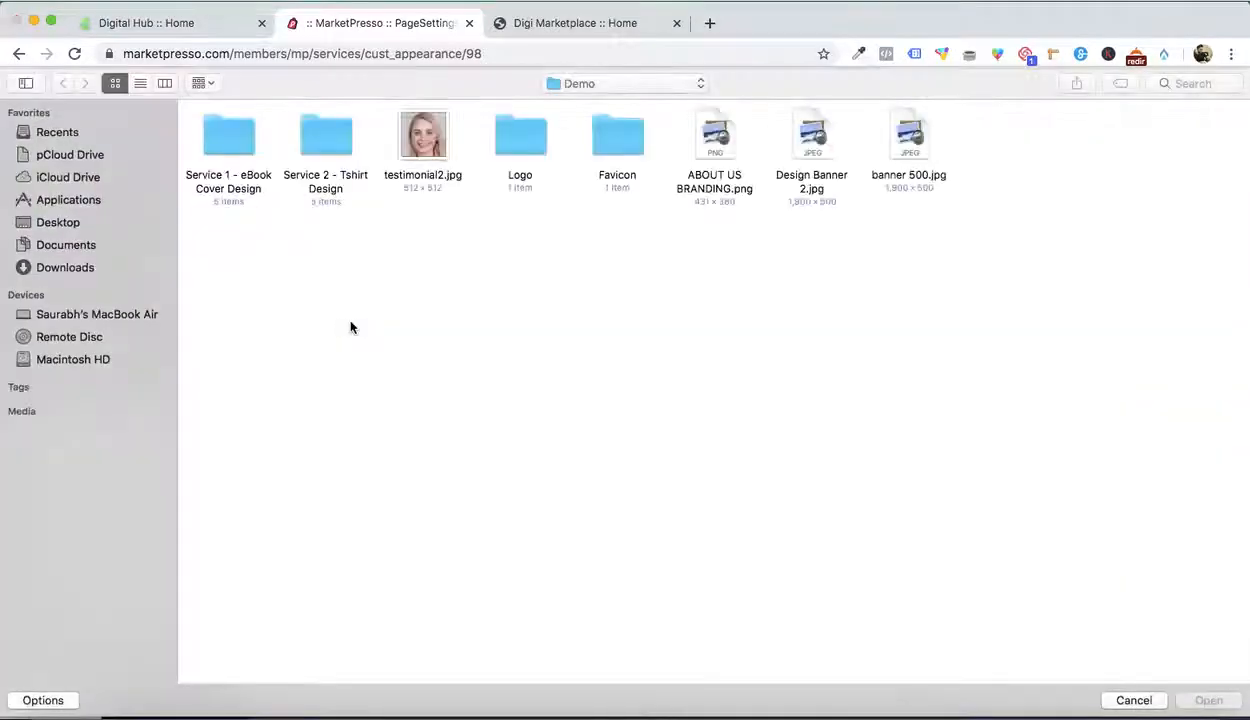
double_click(697, 145)
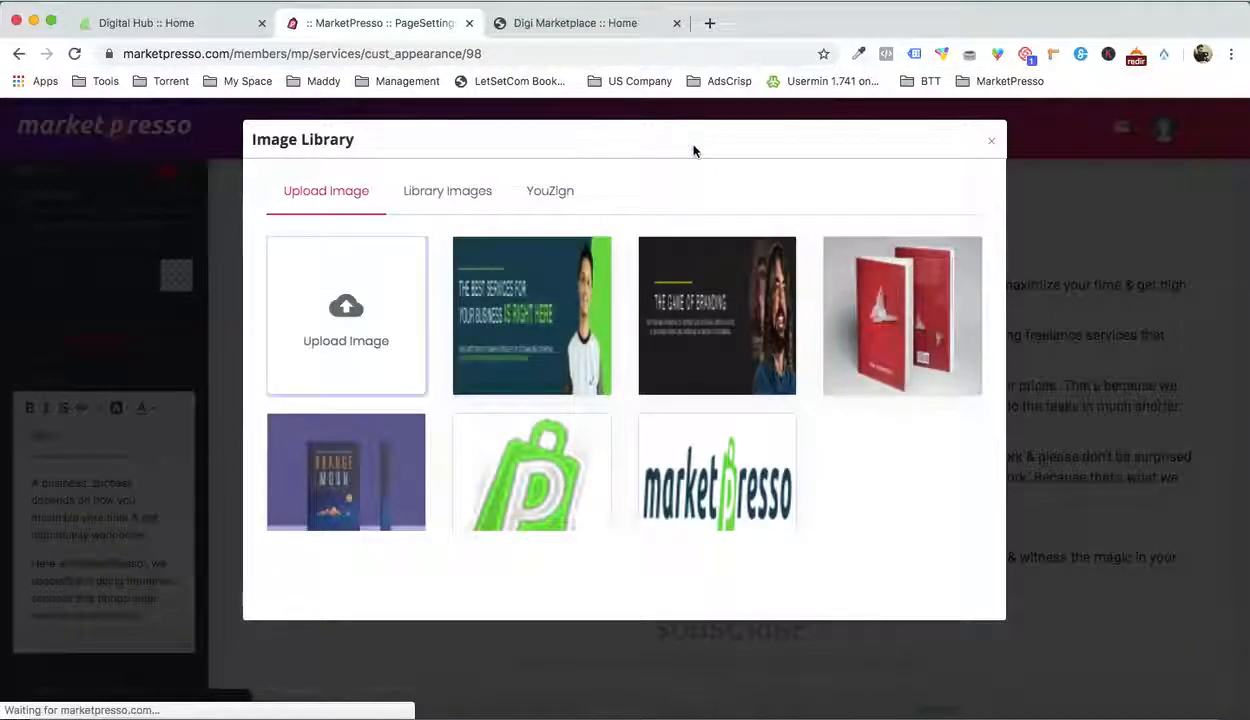
mouse_move(540, 303)
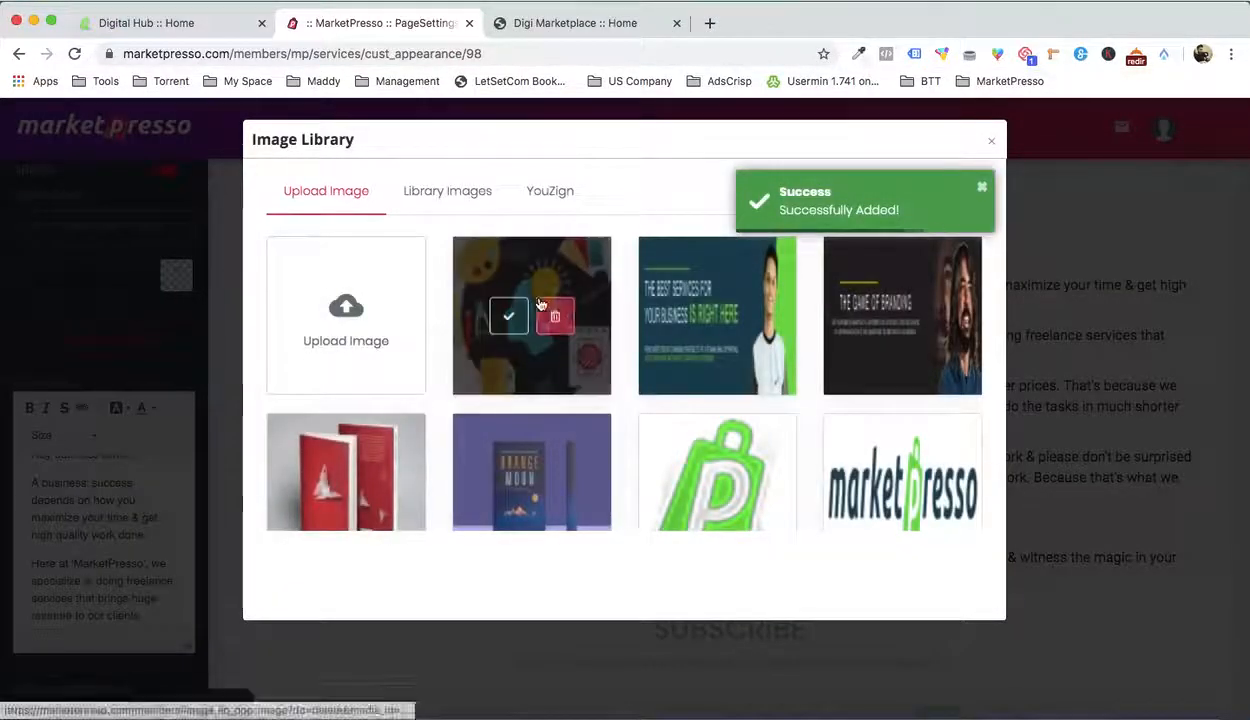
click(509, 316)
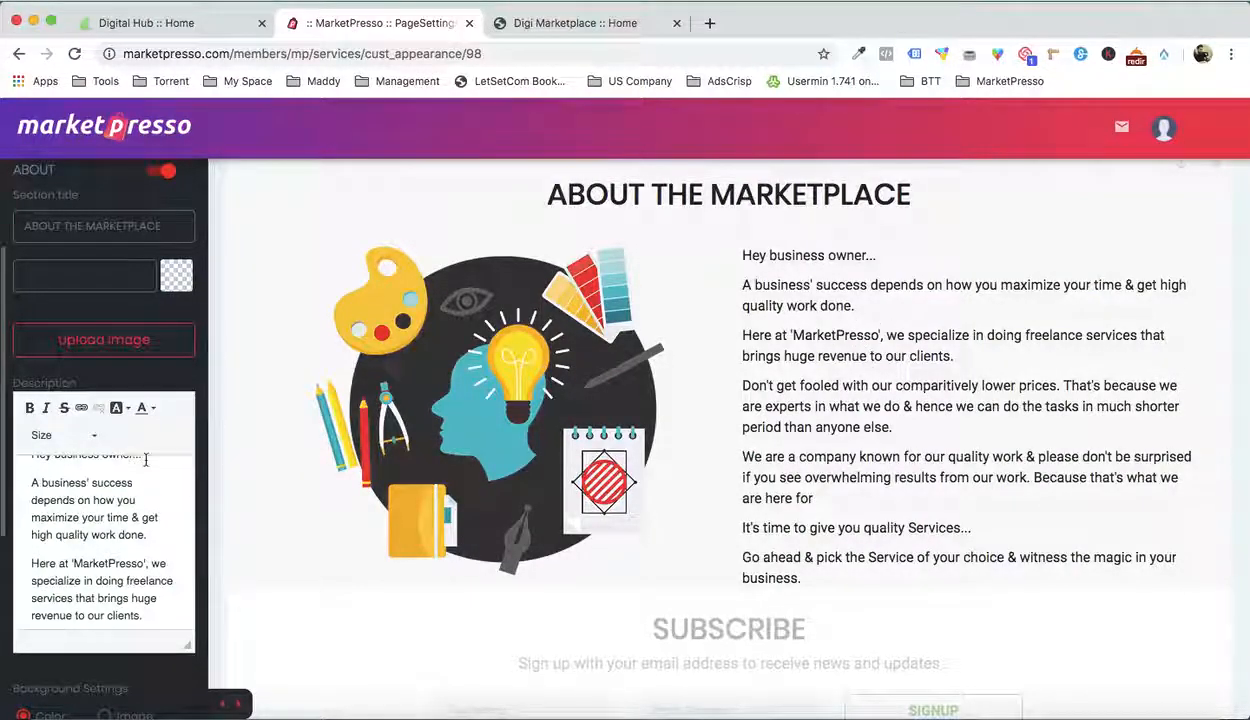
Save the customized page with the new About section image
scroll(145, 460, up, 2)
scroll(949, 276, up, 5)
scroll(949, 279, up, 10)
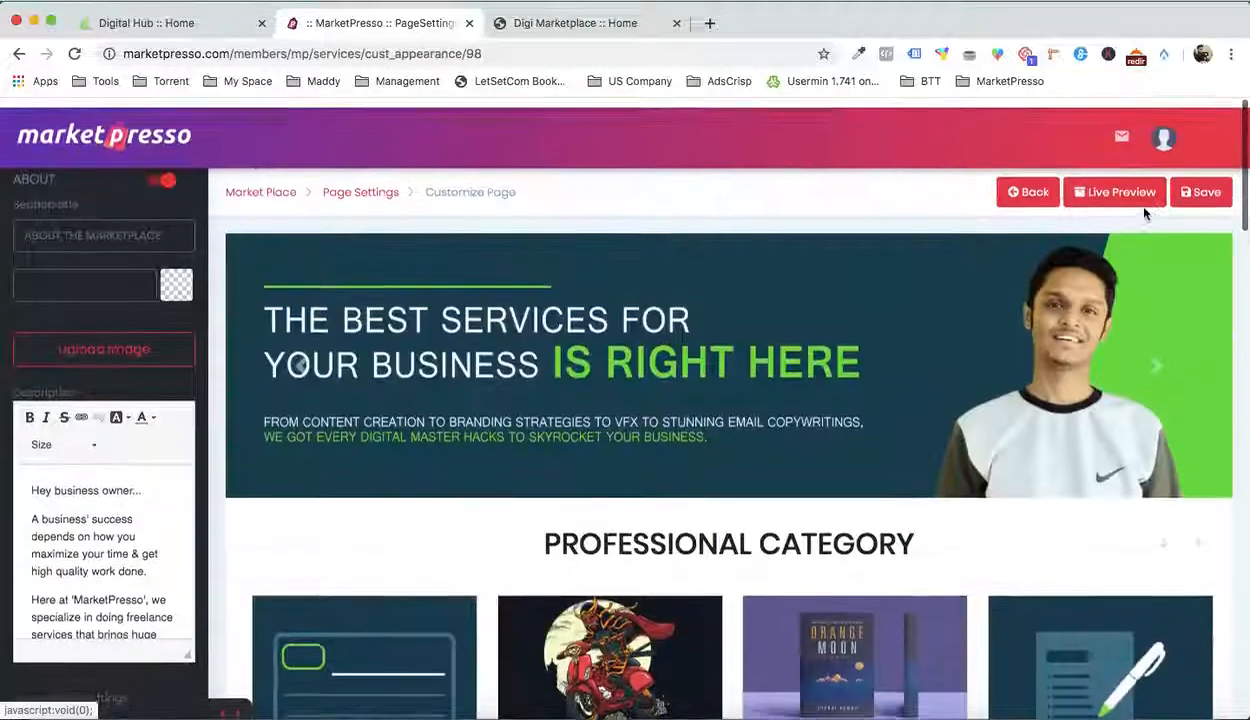
click(1184, 185)
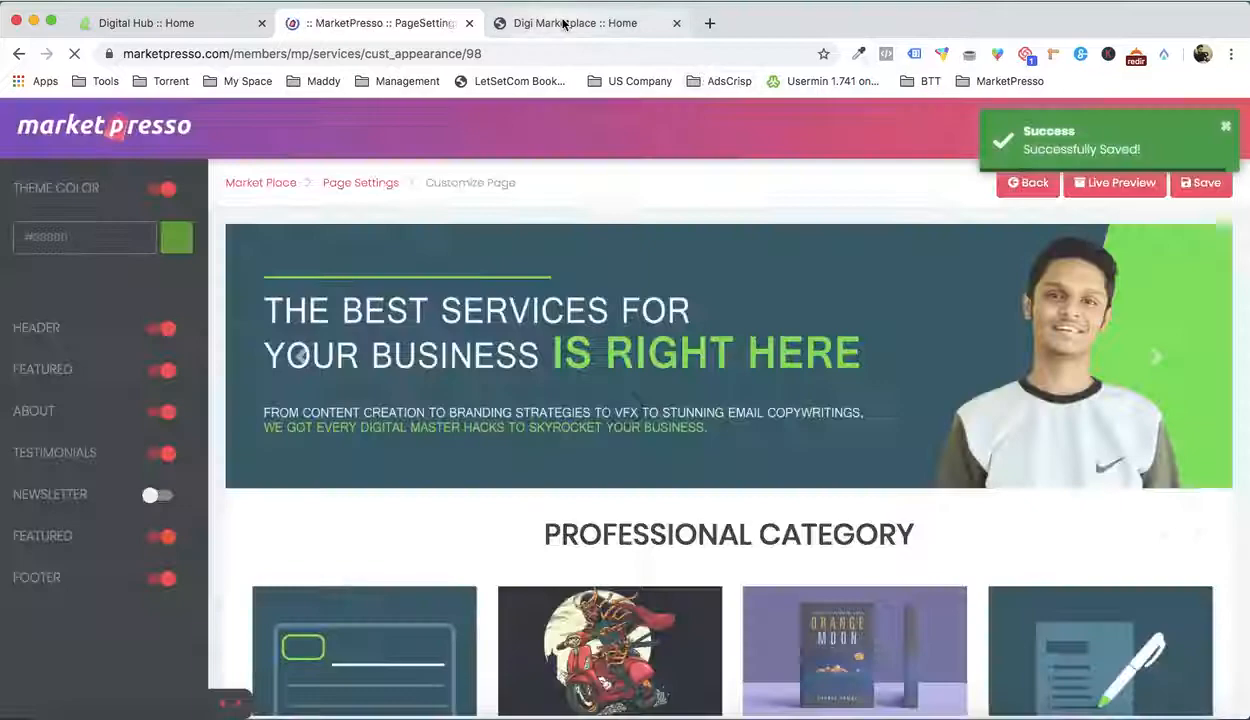
Reload the live Digi Marketplace homepage and check the About section image and the Popular Services section
click(563, 23)
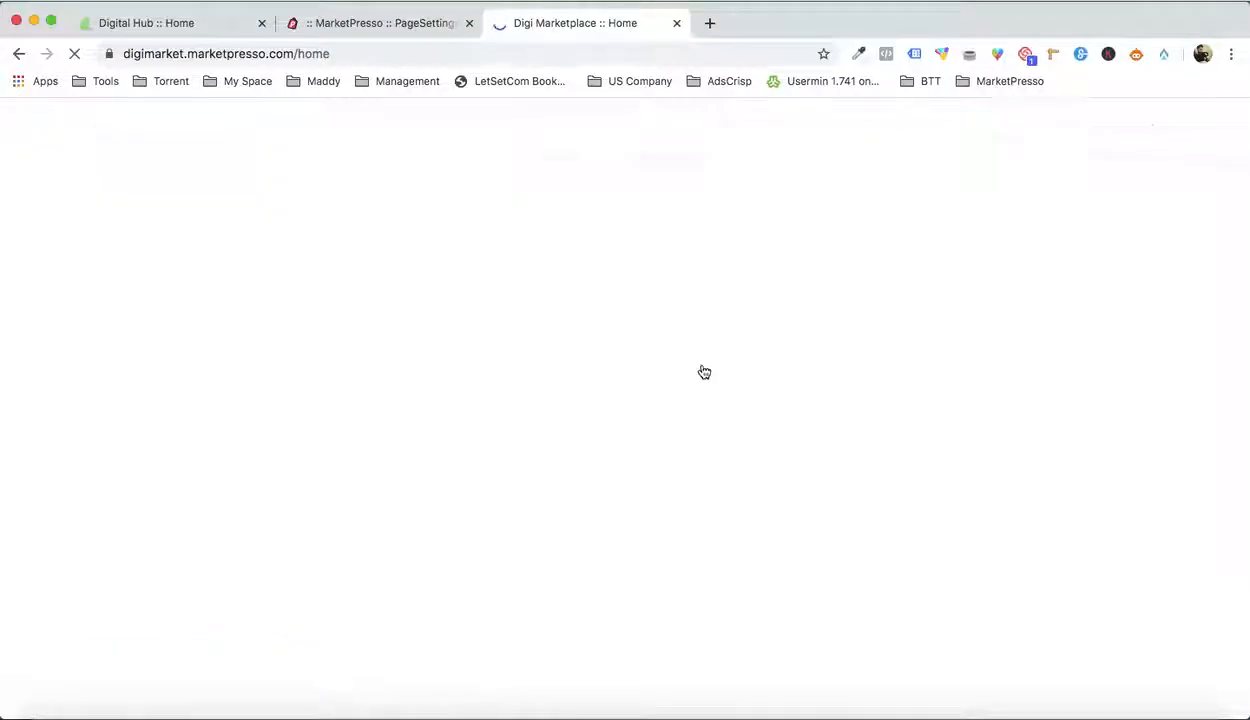
scroll(709, 394, down, 5)
scroll(640, 400, down, 3)
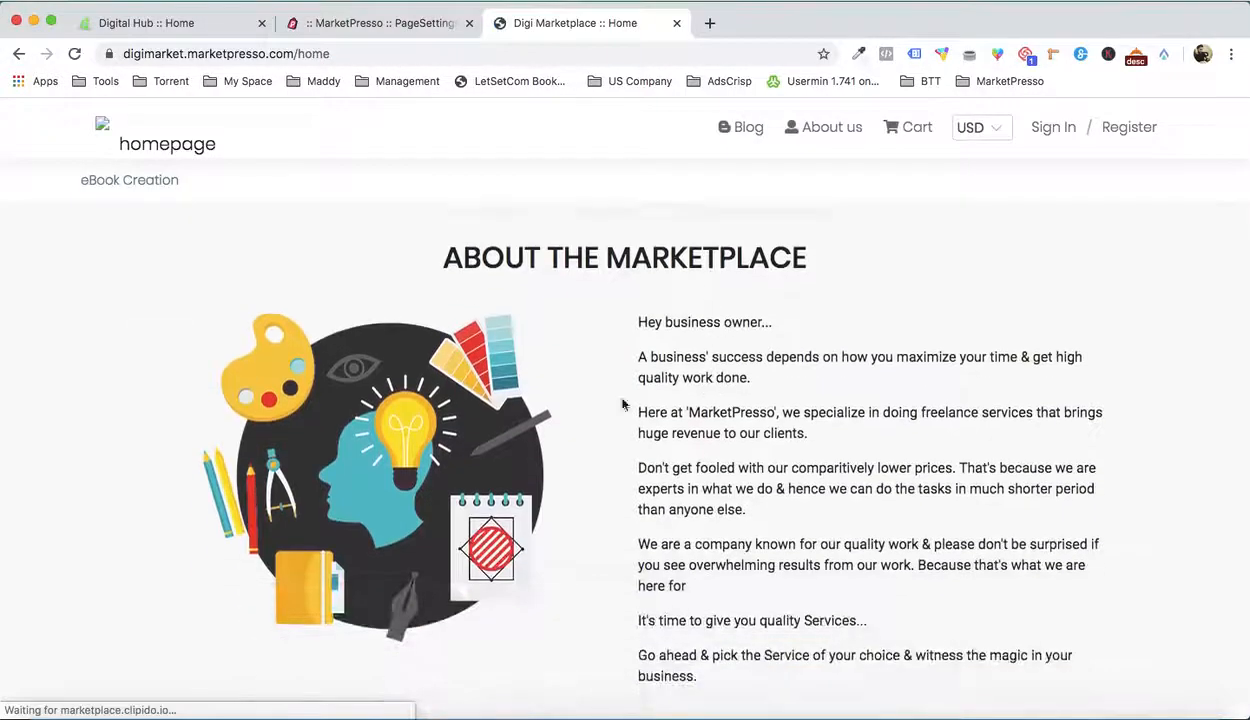
scroll(382, 424, down, 3)
scroll(392, 441, up, 5)
scroll(392, 441, down, 10)
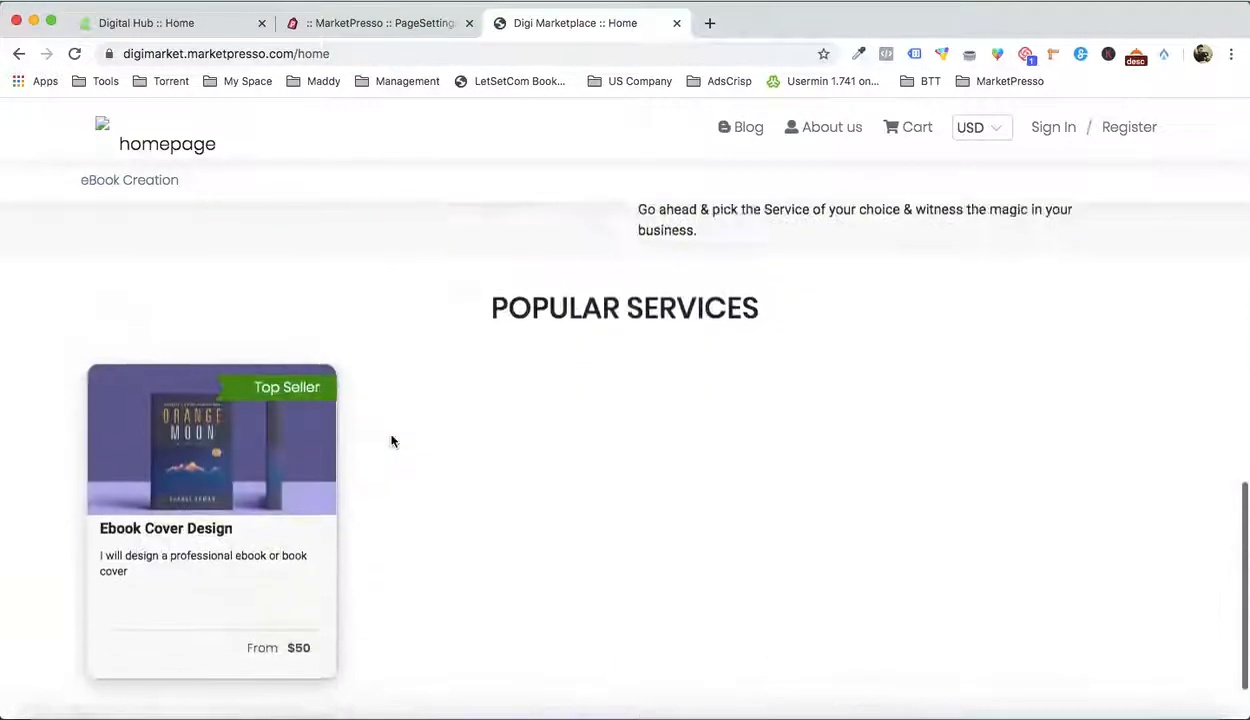
Open the Ebook Cover Design service from Popular Services and browse through its gallery images
click(178, 456)
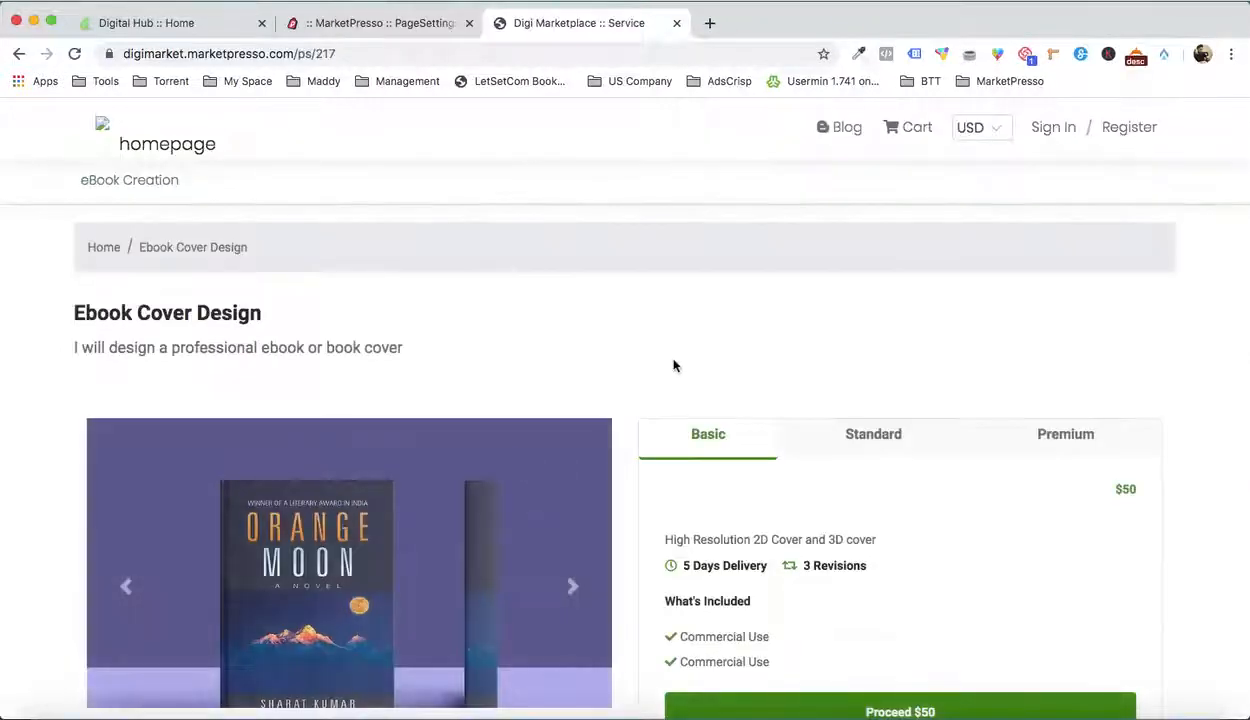
scroll(662, 360, down, 5)
scroll(662, 360, up, 3)
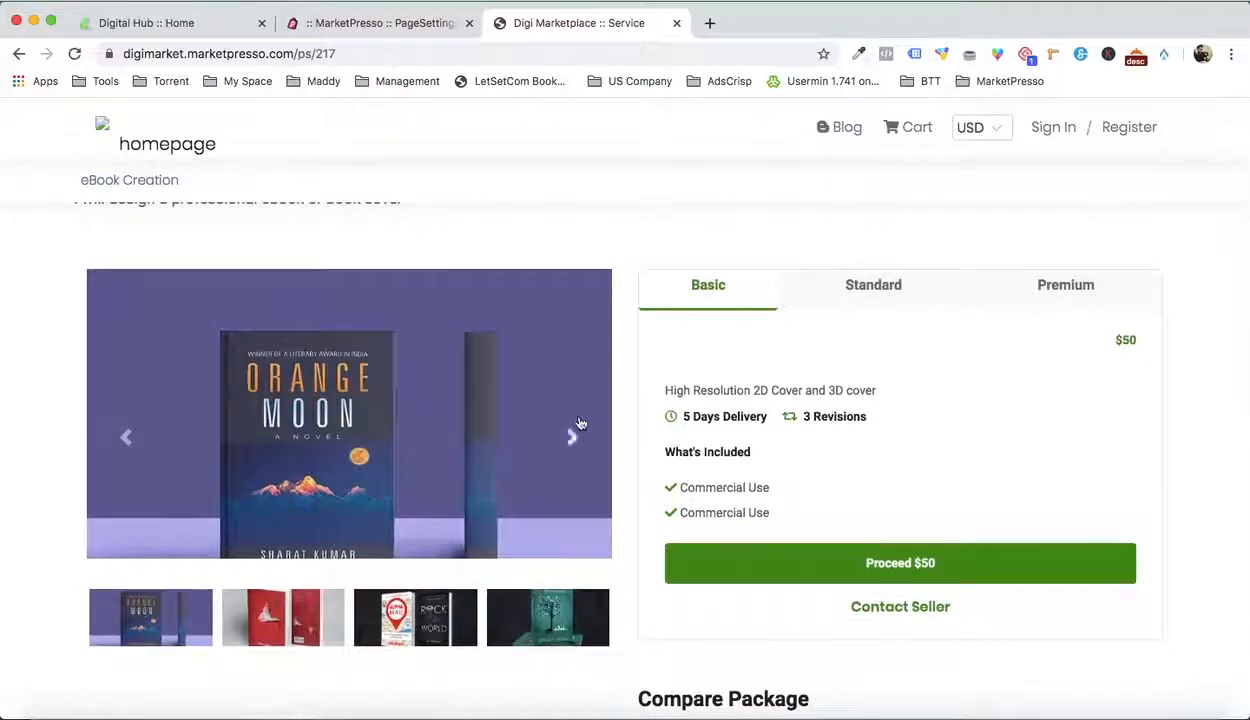
click(572, 437)
click(570, 442)
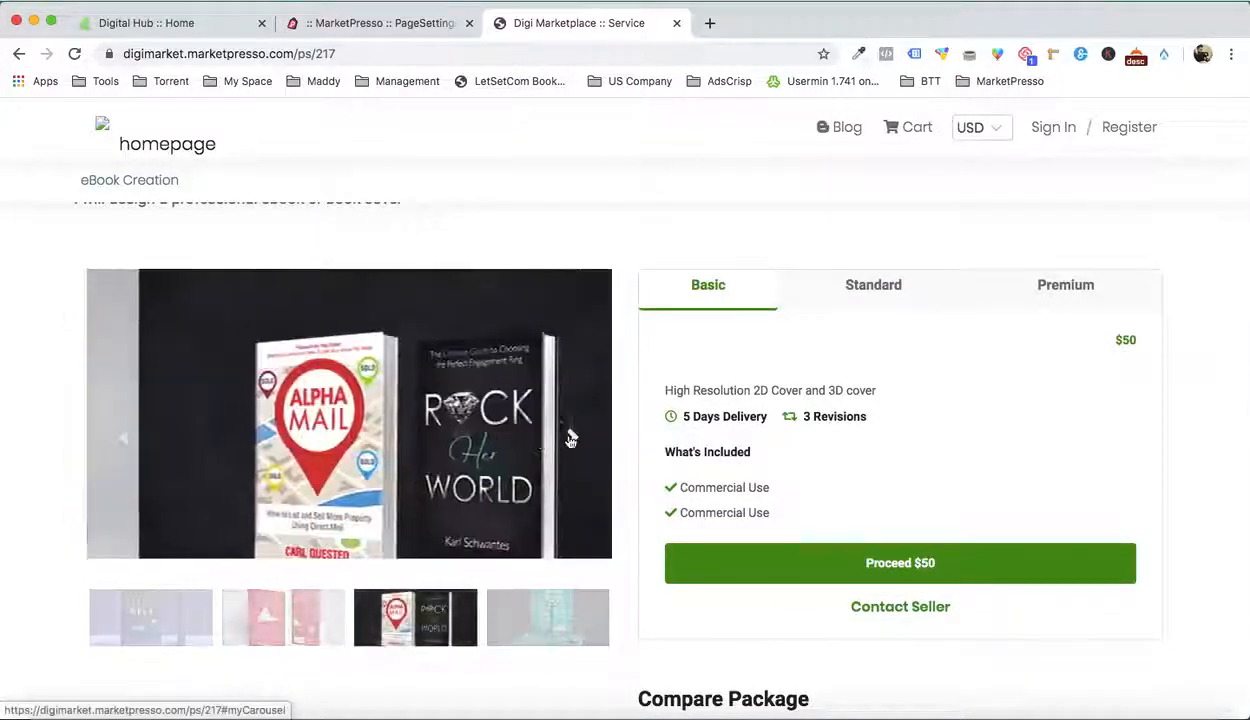
click(570, 442)
scroll(570, 442, up, 1)
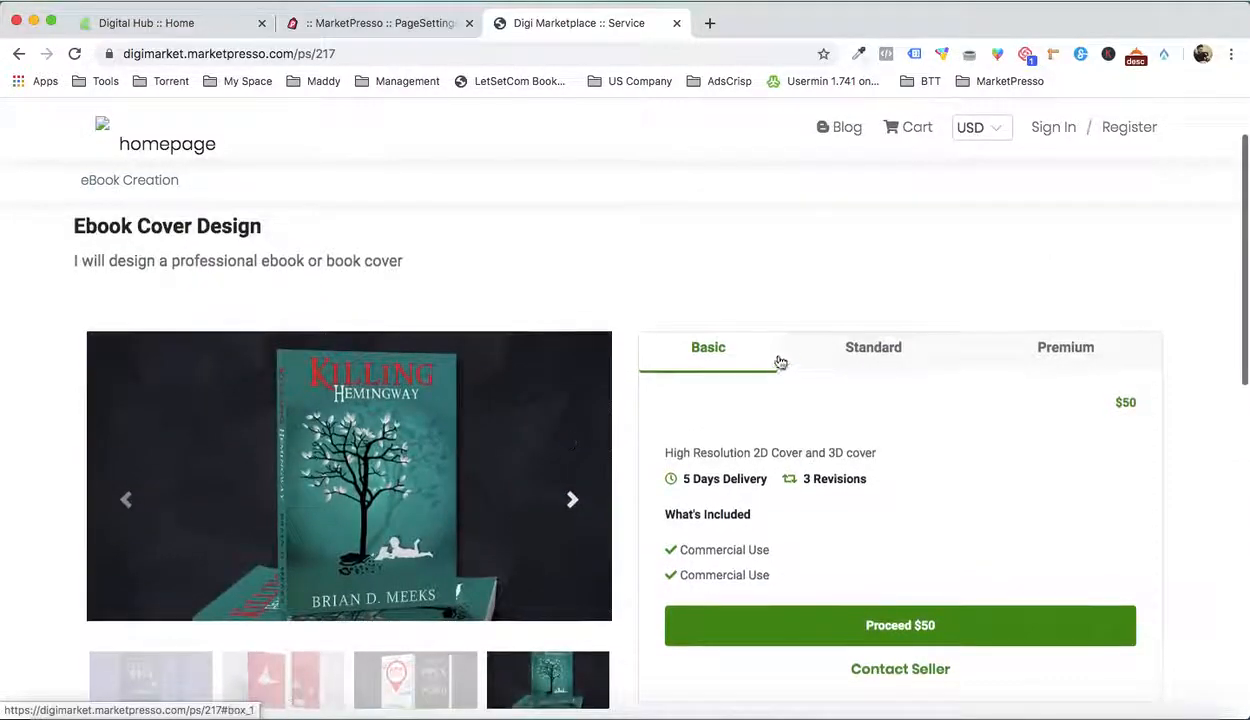
Review the service's Basic, Standard and Premium packages, its description, the package comparison and the FAQ
click(845, 356)
click(1066, 352)
click(750, 347)
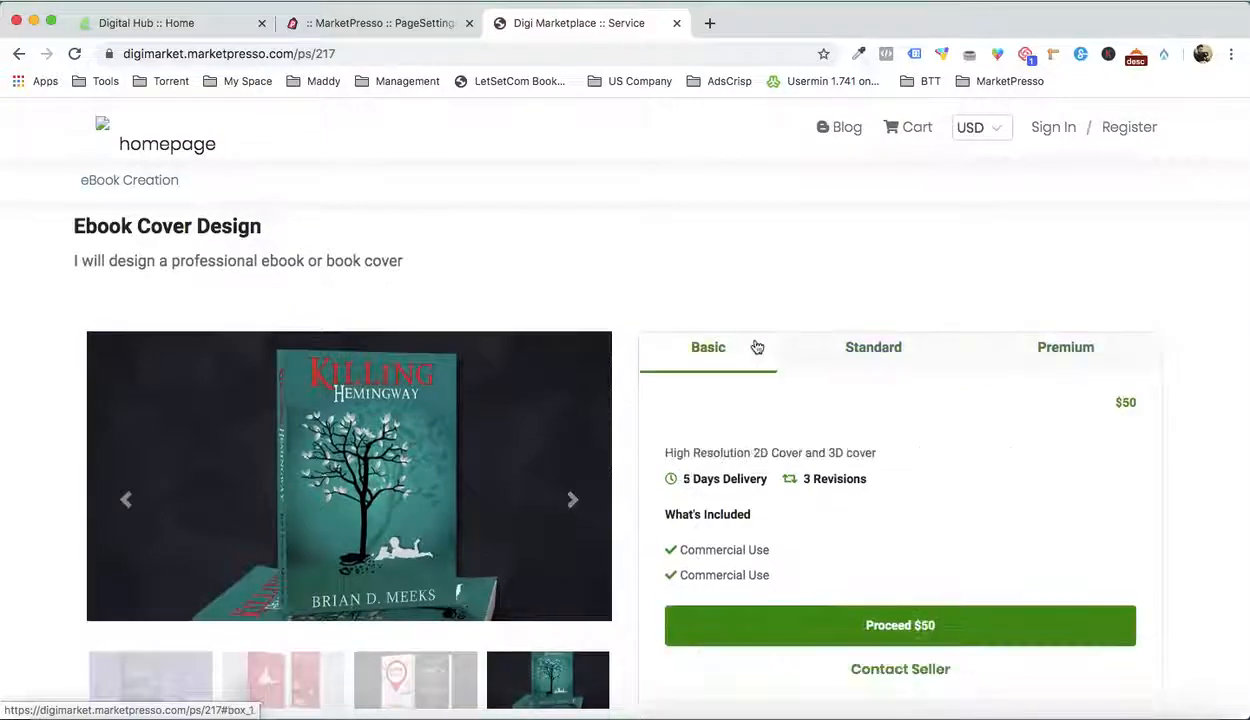
scroll(753, 346, down, 5)
scroll(372, 328, down, 1)
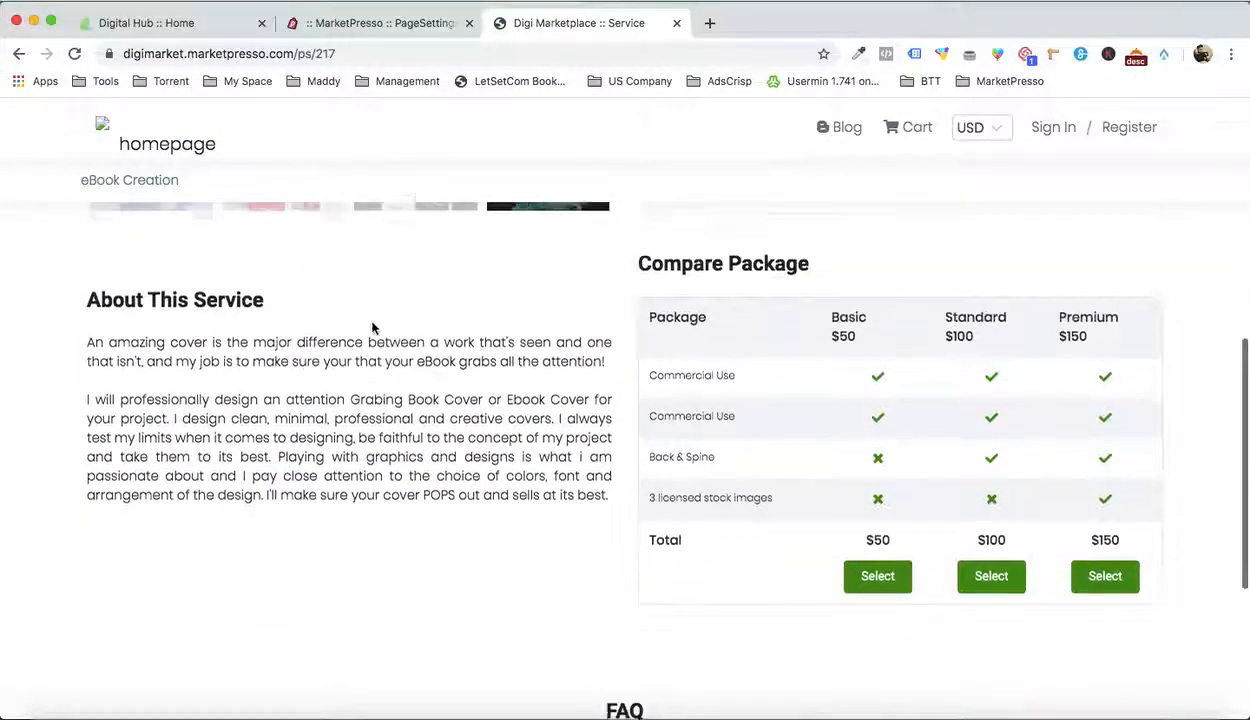
scroll(842, 383, down, 3)
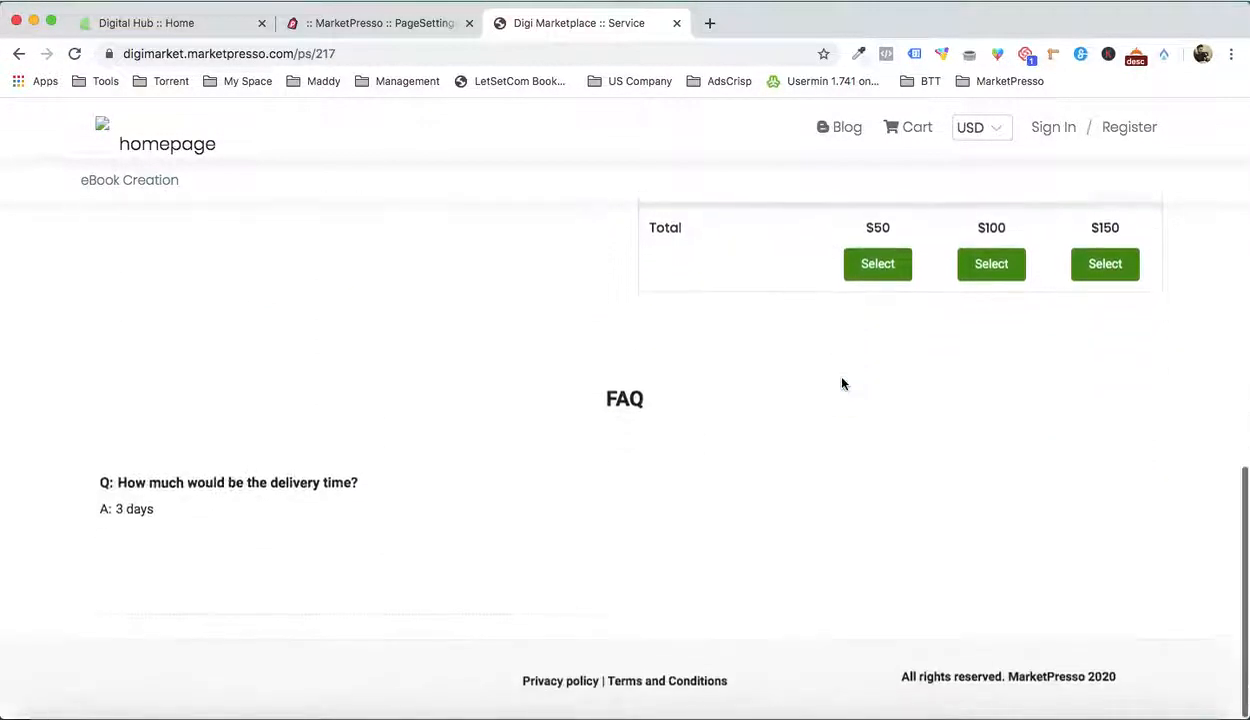
scroll(795, 502, up, 7)
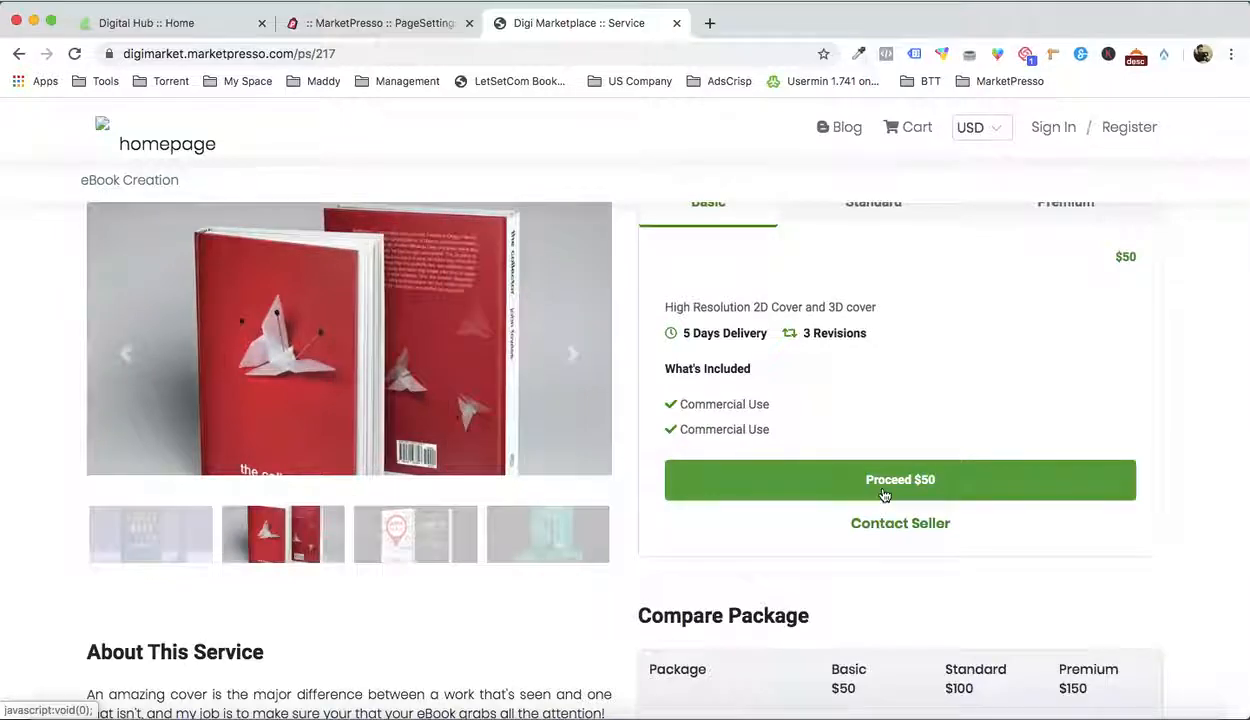
Proceed with the $50 Basic package, adding it to the cart and opening the order page
click(884, 493)
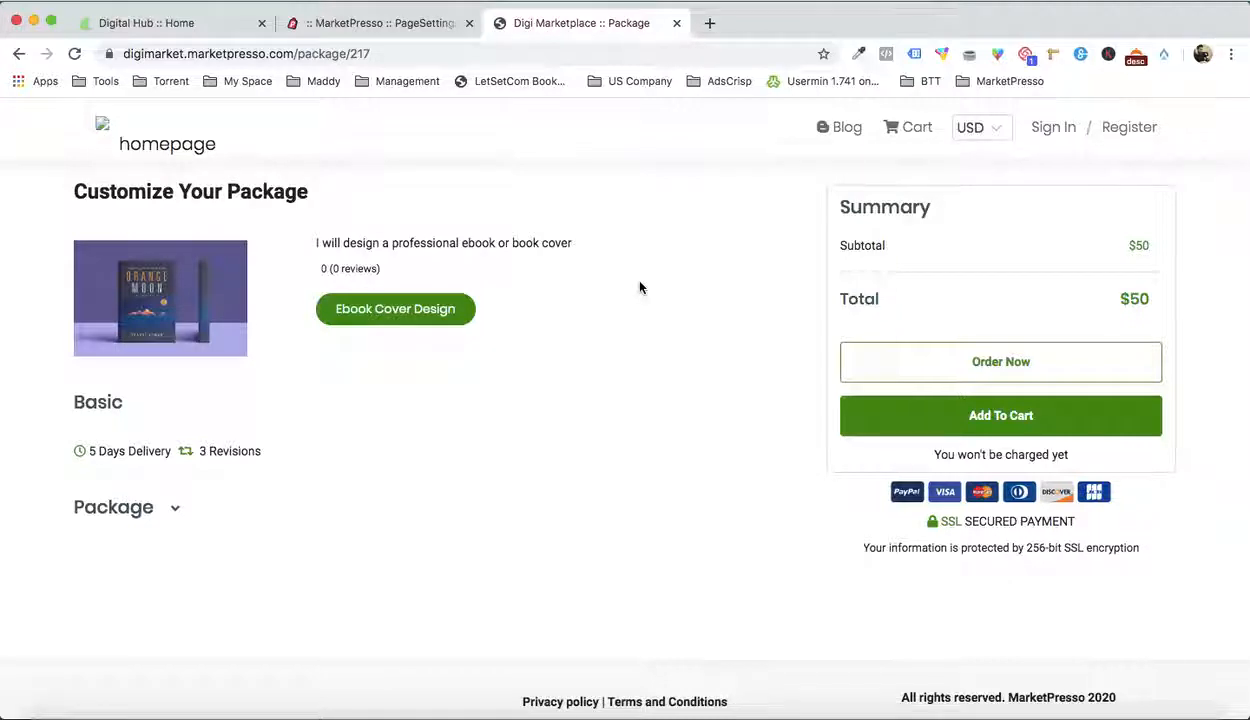
click(988, 417)
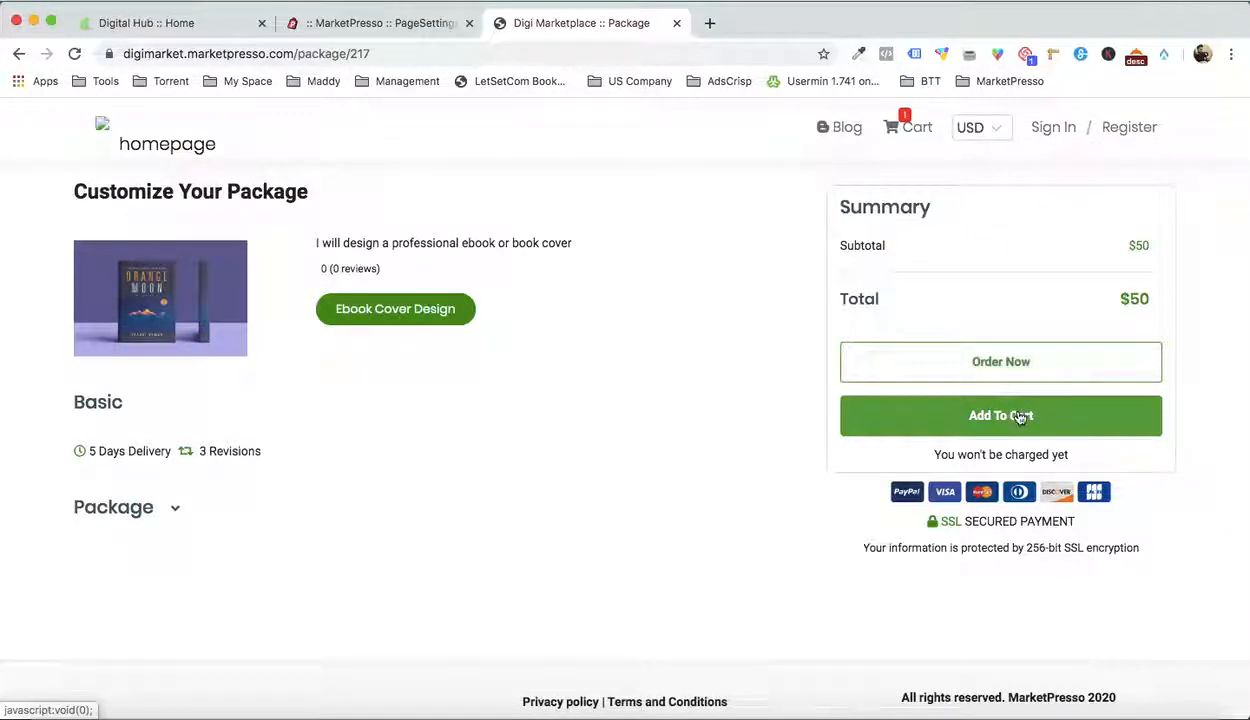
click(995, 363)
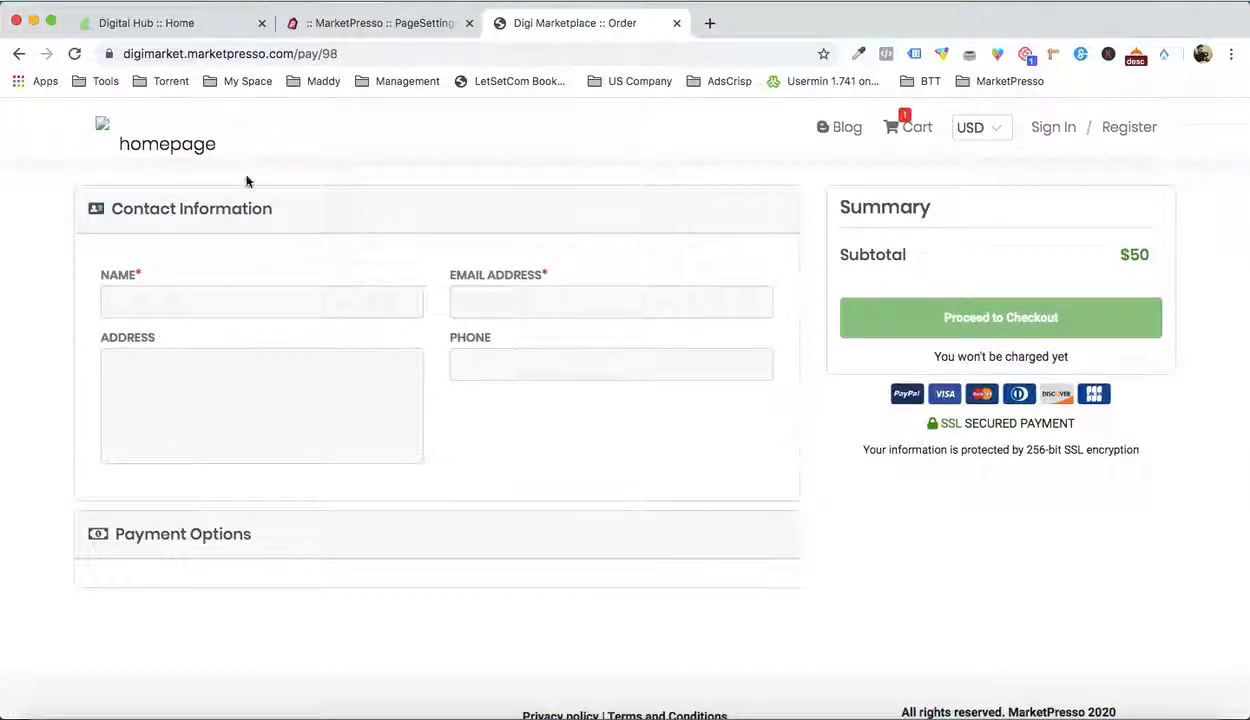
Return the storefront to its homepage, and in MarketPresso leave the page customizer and open the marketplace's Reviews
click(190, 148)
click(418, 26)
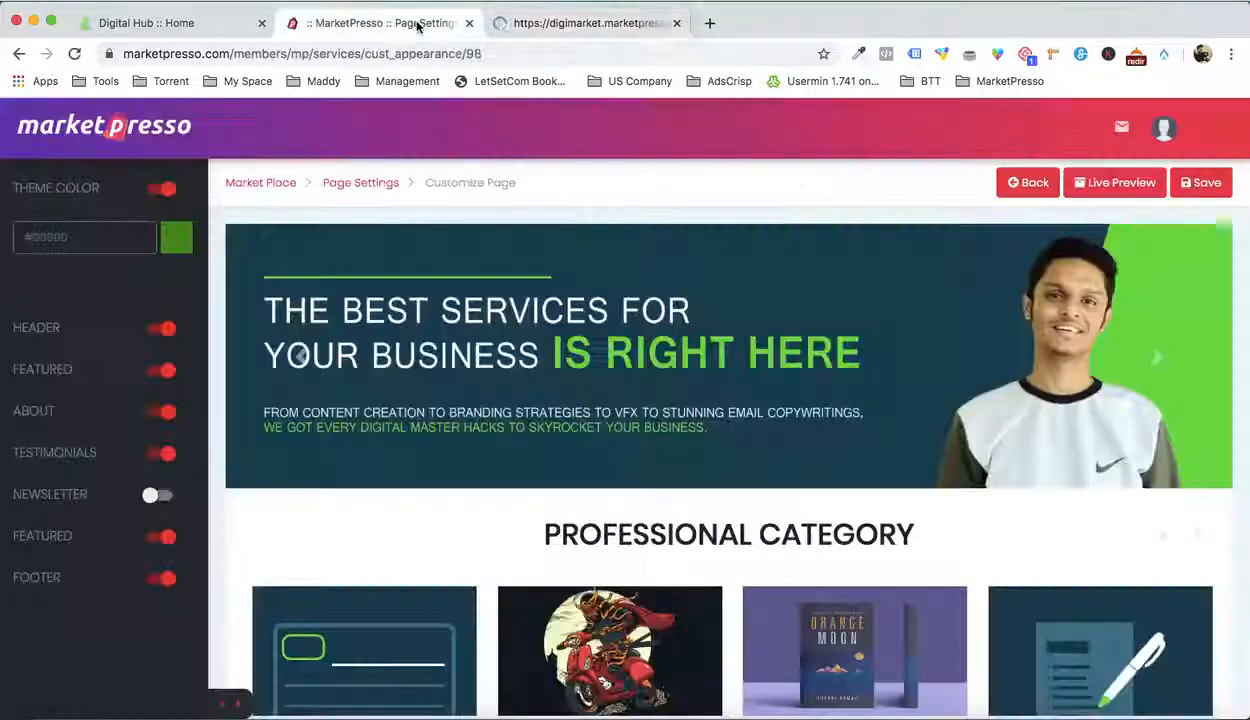
scroll(581, 380, down, 10)
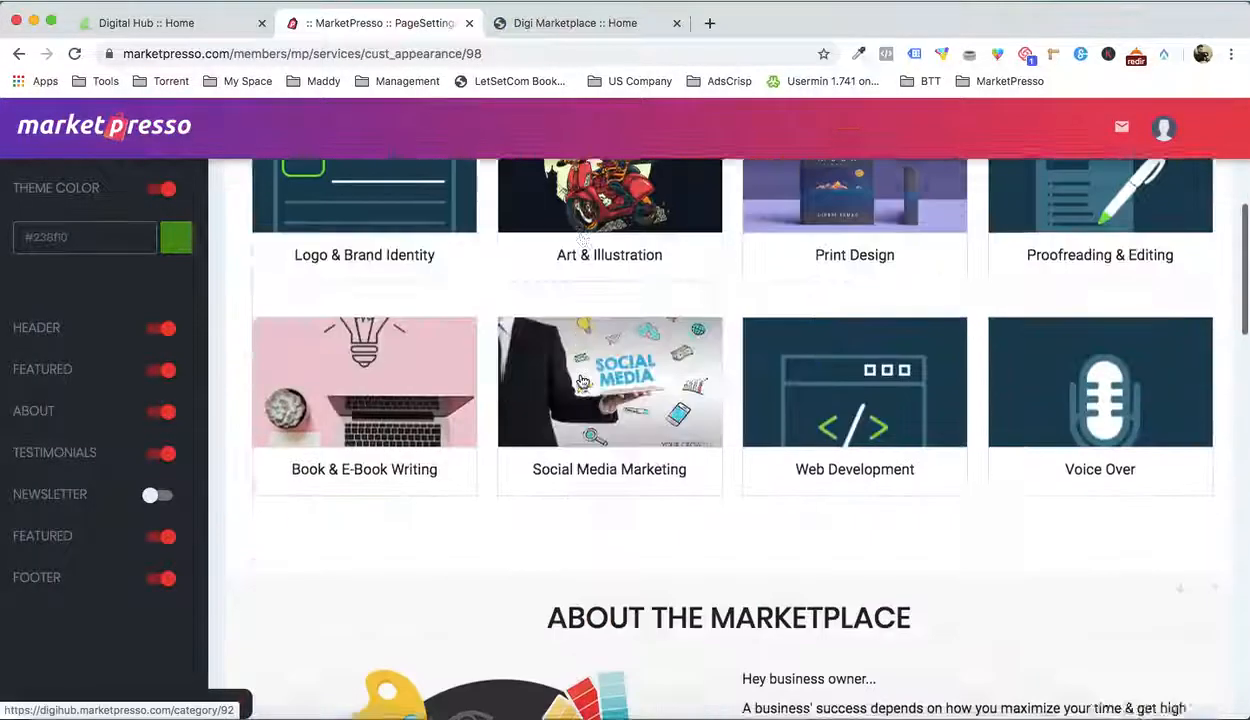
scroll(581, 380, up, 10)
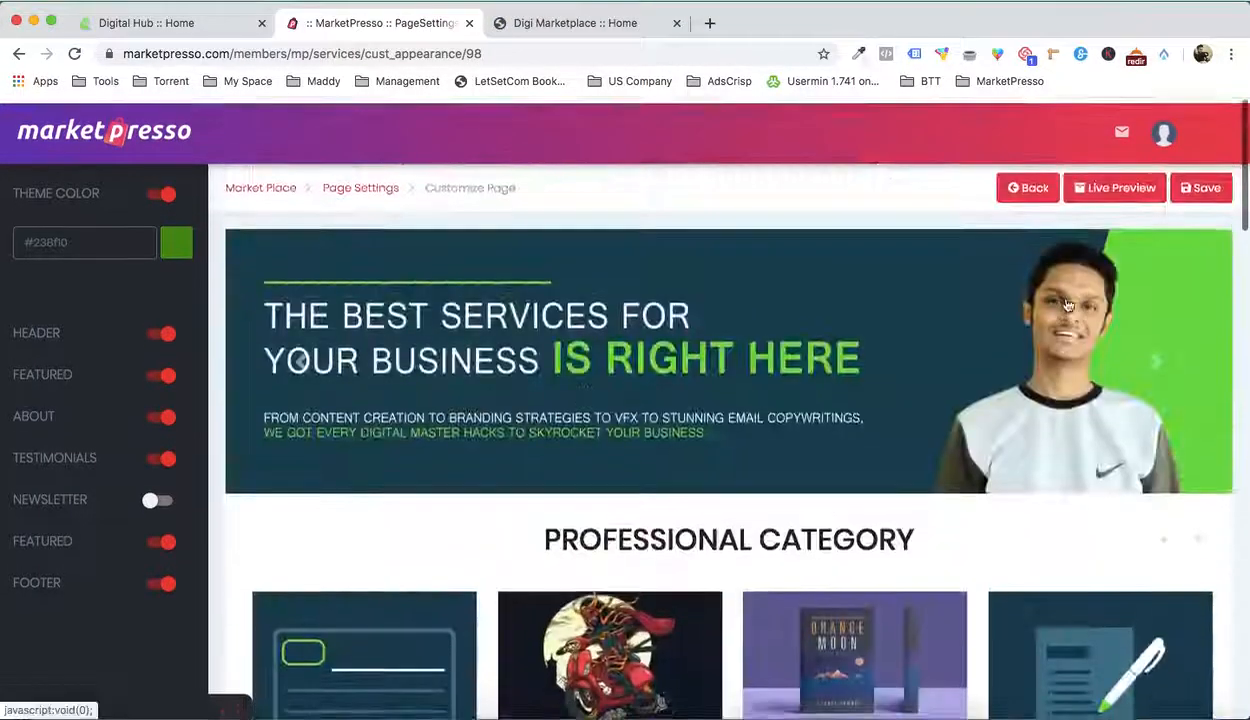
click(1017, 183)
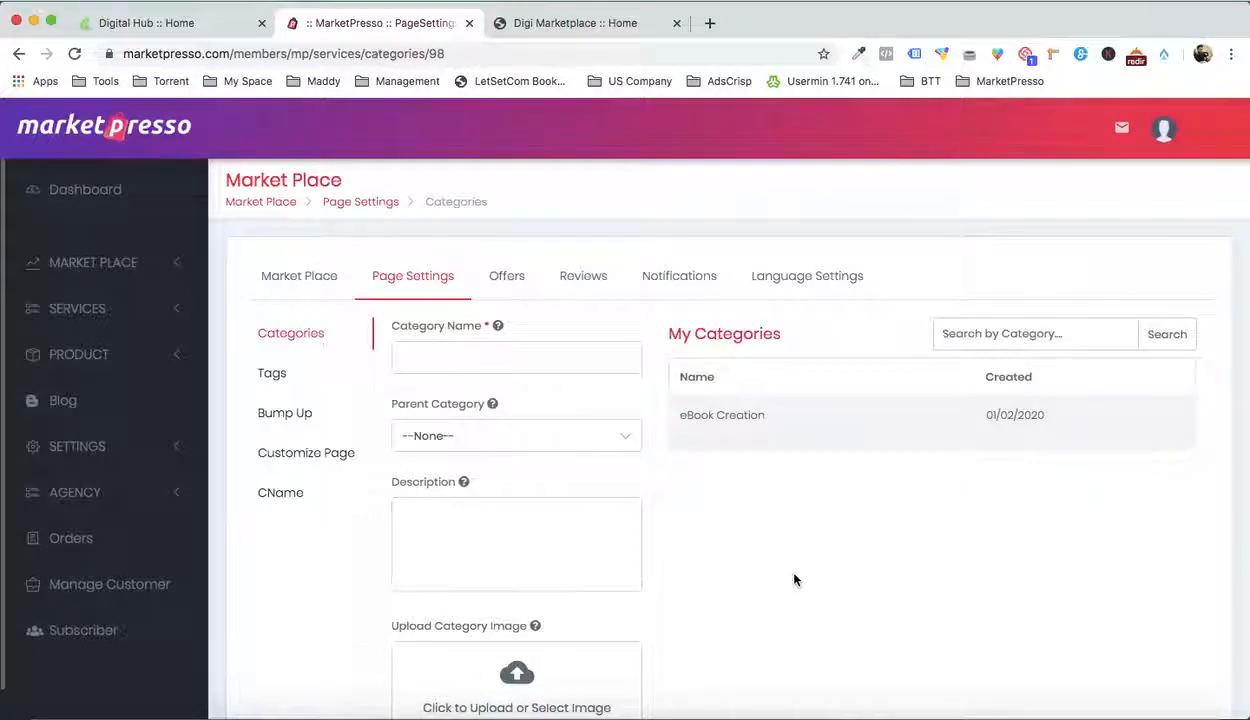
click(562, 281)
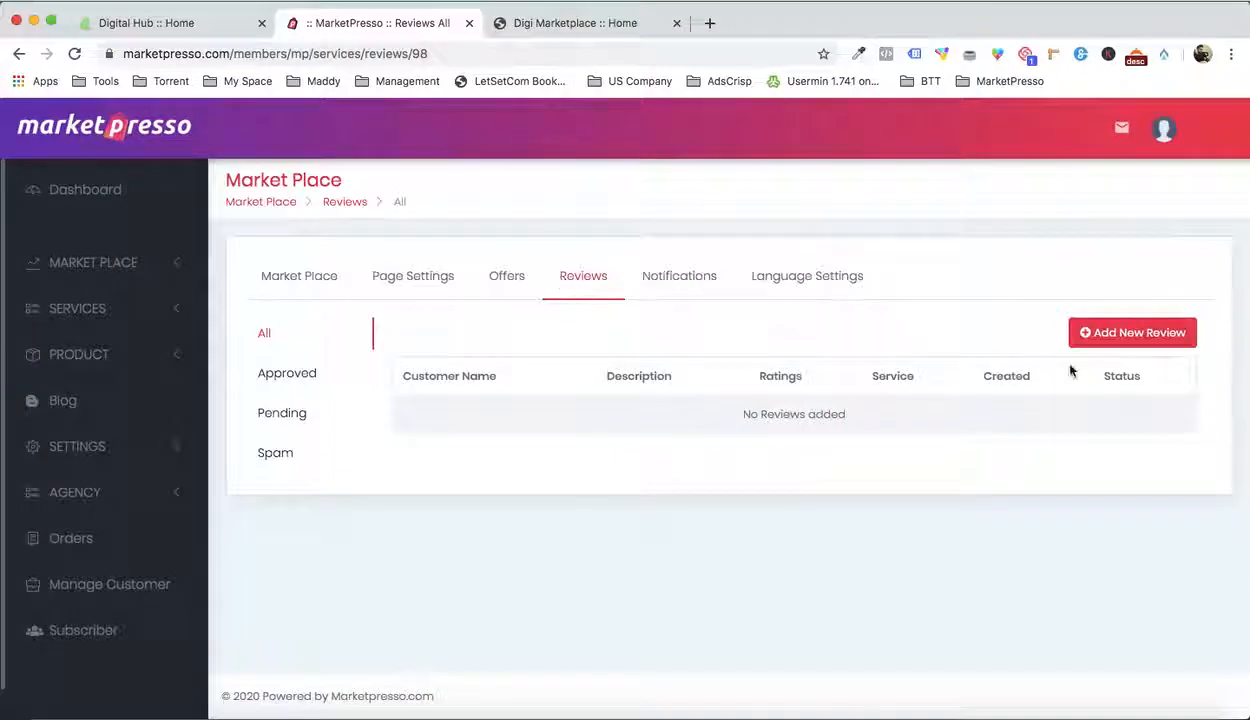
Start a new review with the customer's name, the description "I love it" and the service Ebook Cover Design
click(1134, 337)
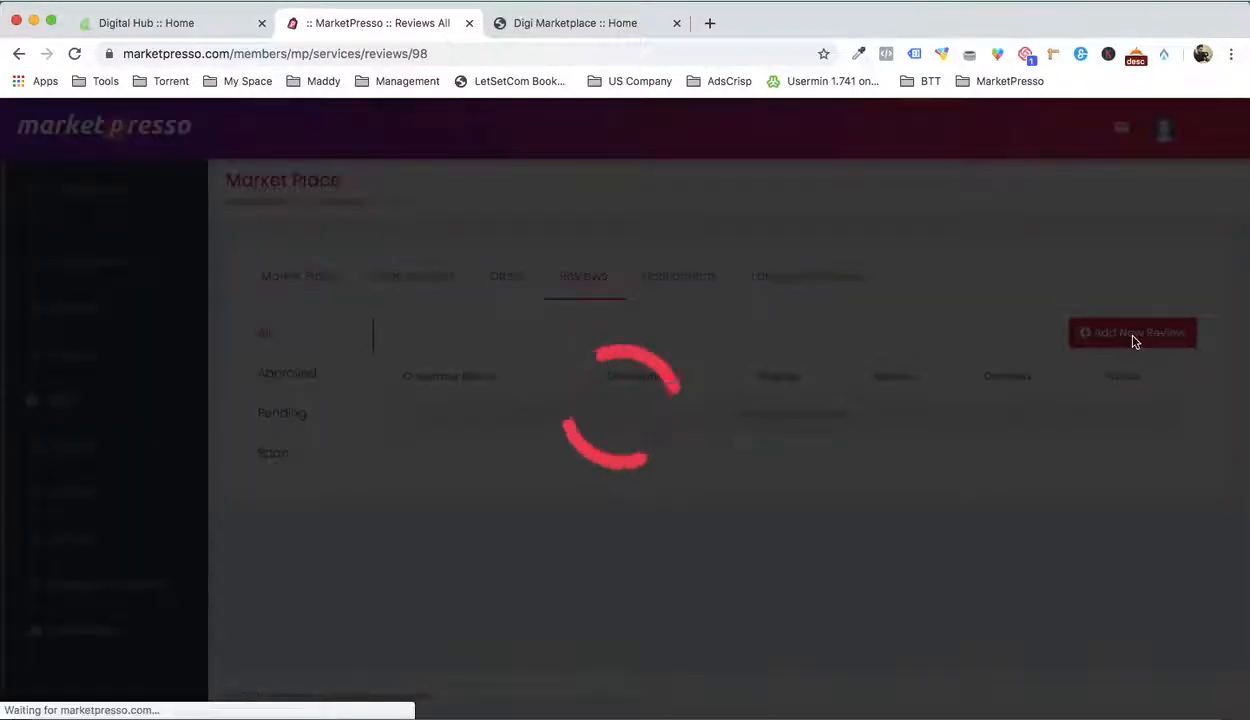
click(460, 228)
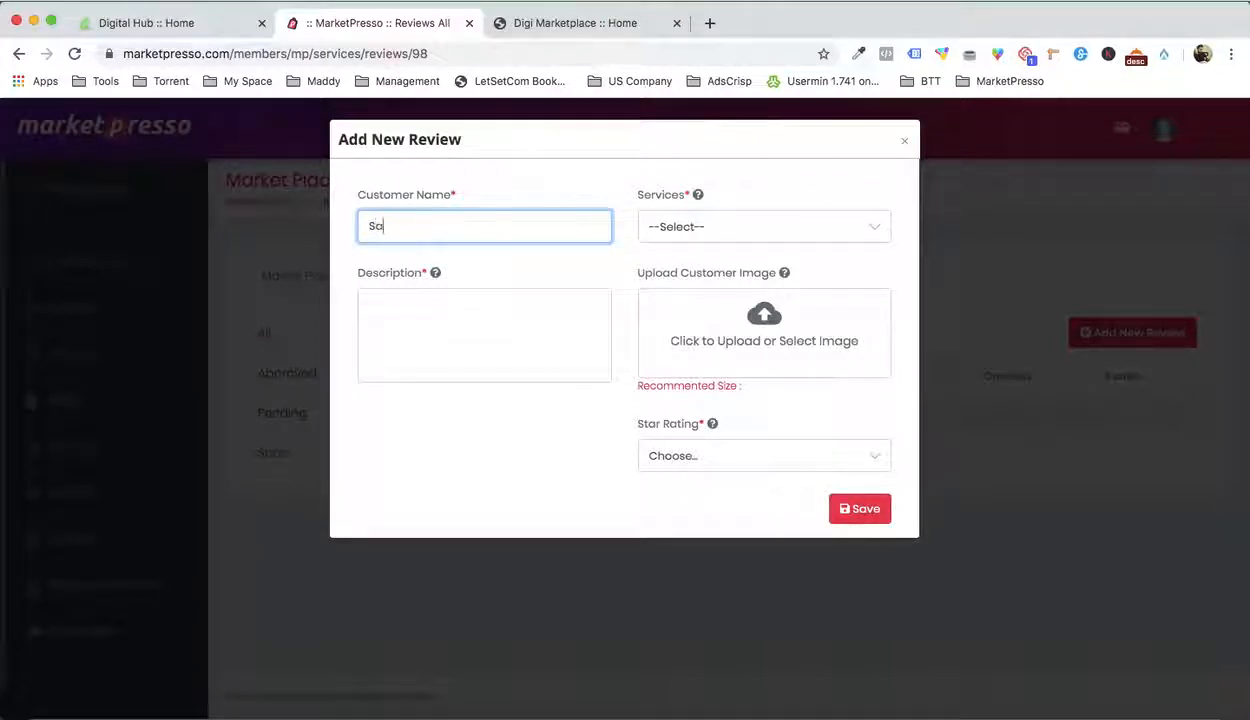
click(451, 324)
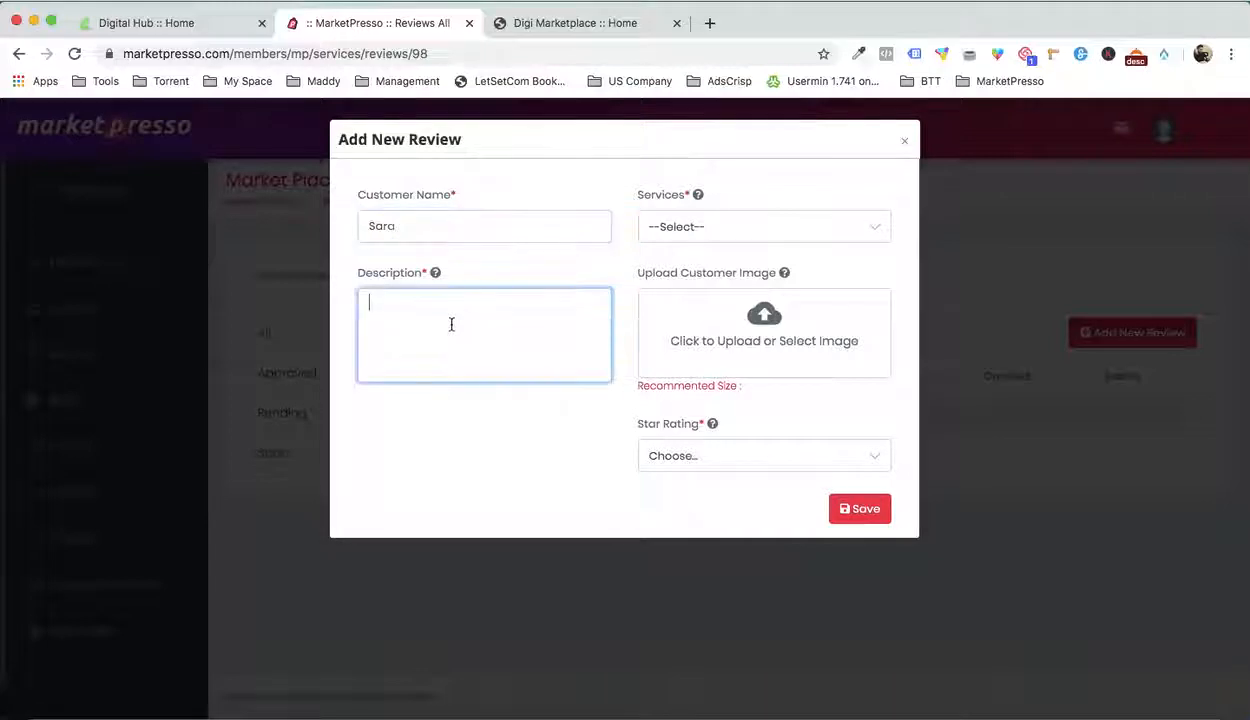
text(I love it)
click(704, 226)
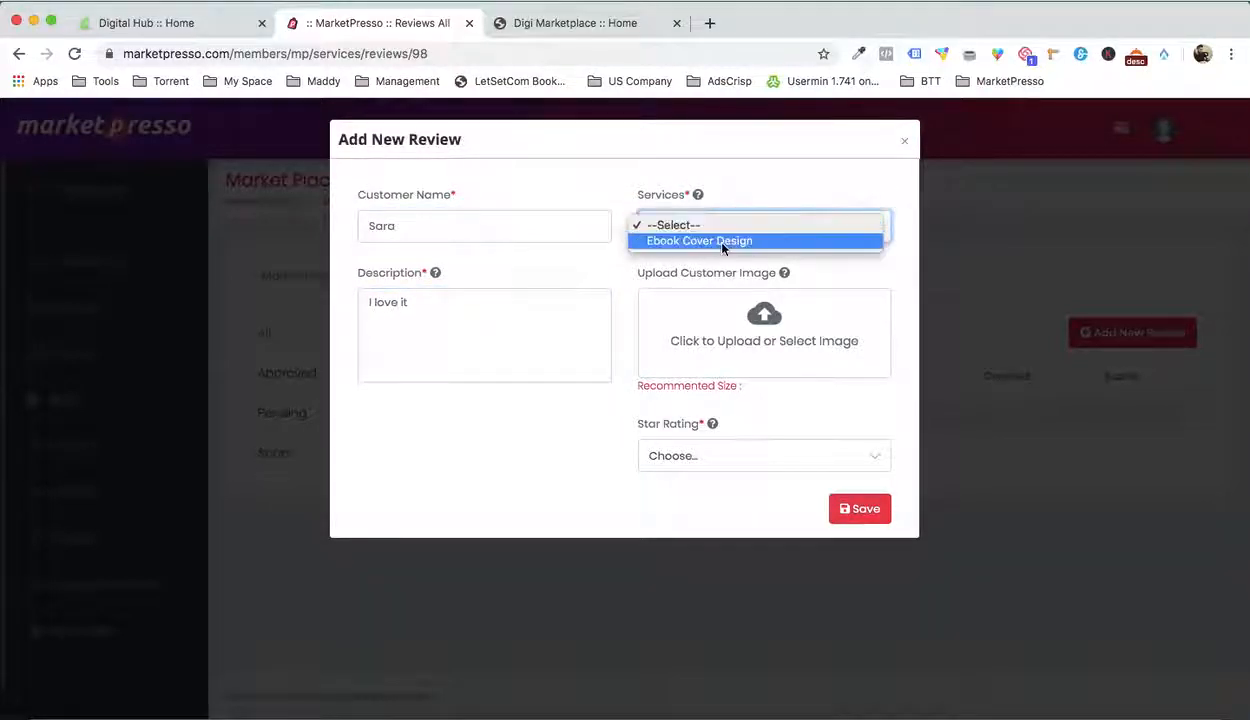
click(704, 237)
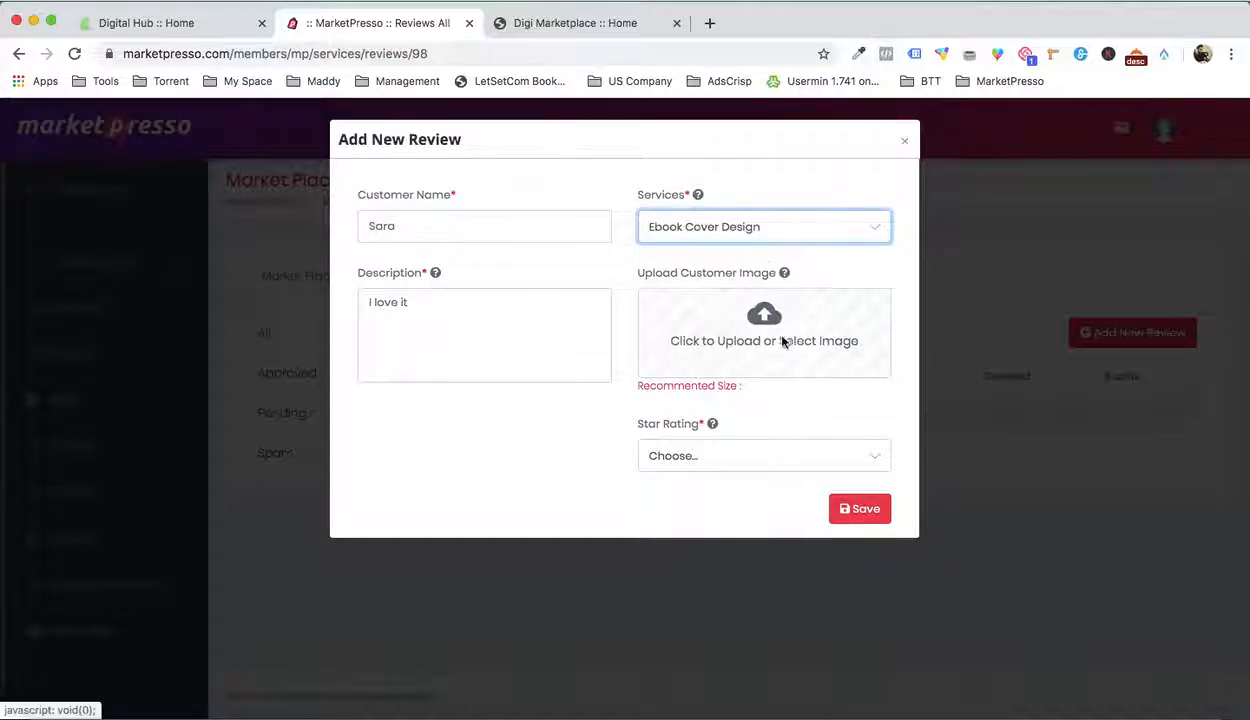
Upload a portrait photo of the blonde woman and use it as the review's customer image
click(782, 341)
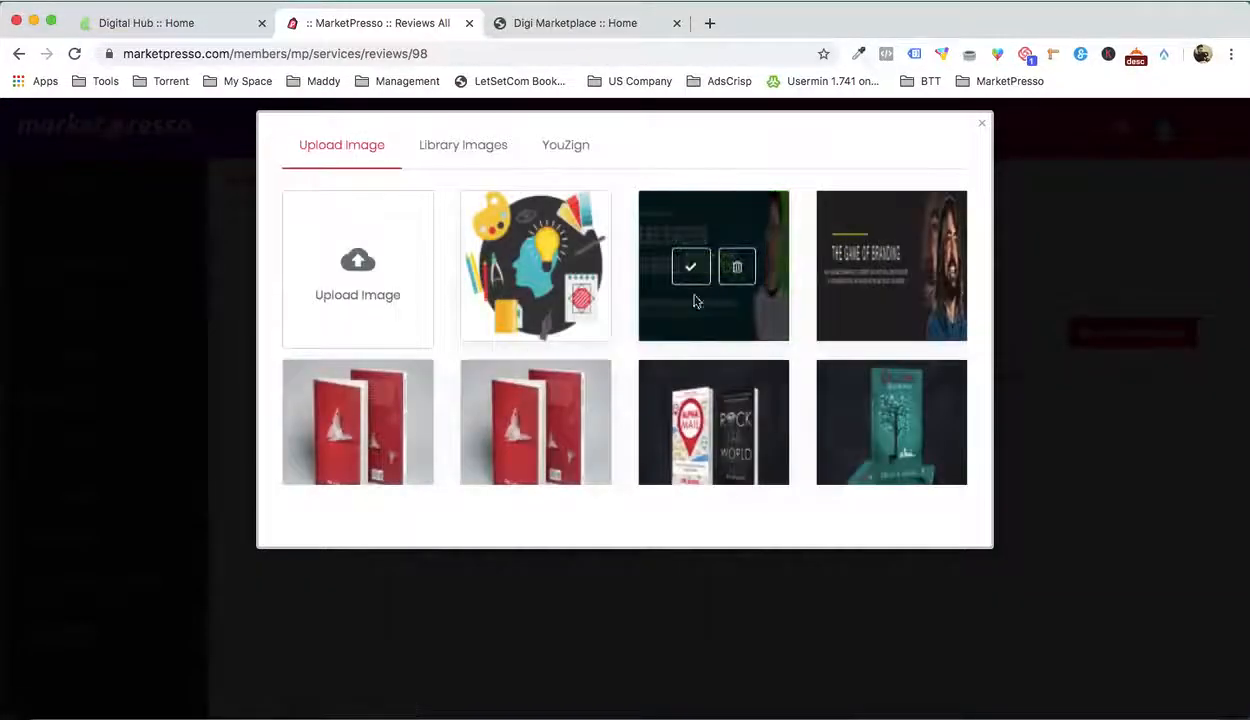
click(335, 236)
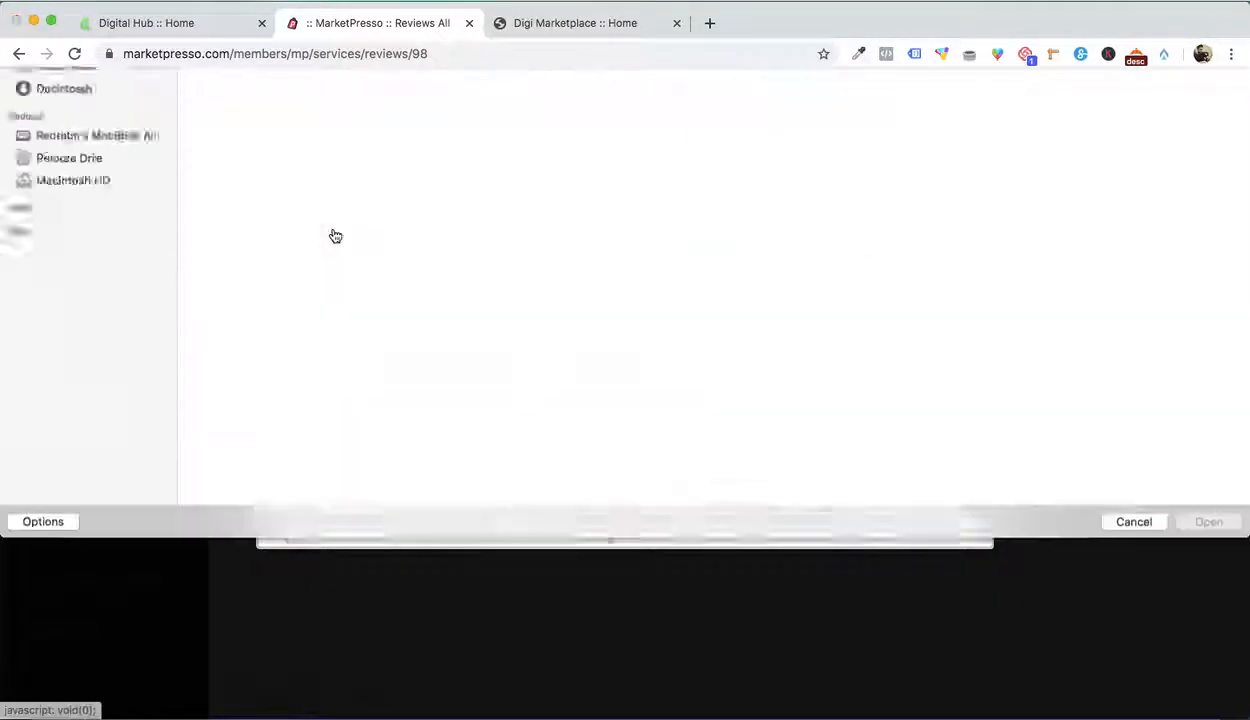
key(Escape)
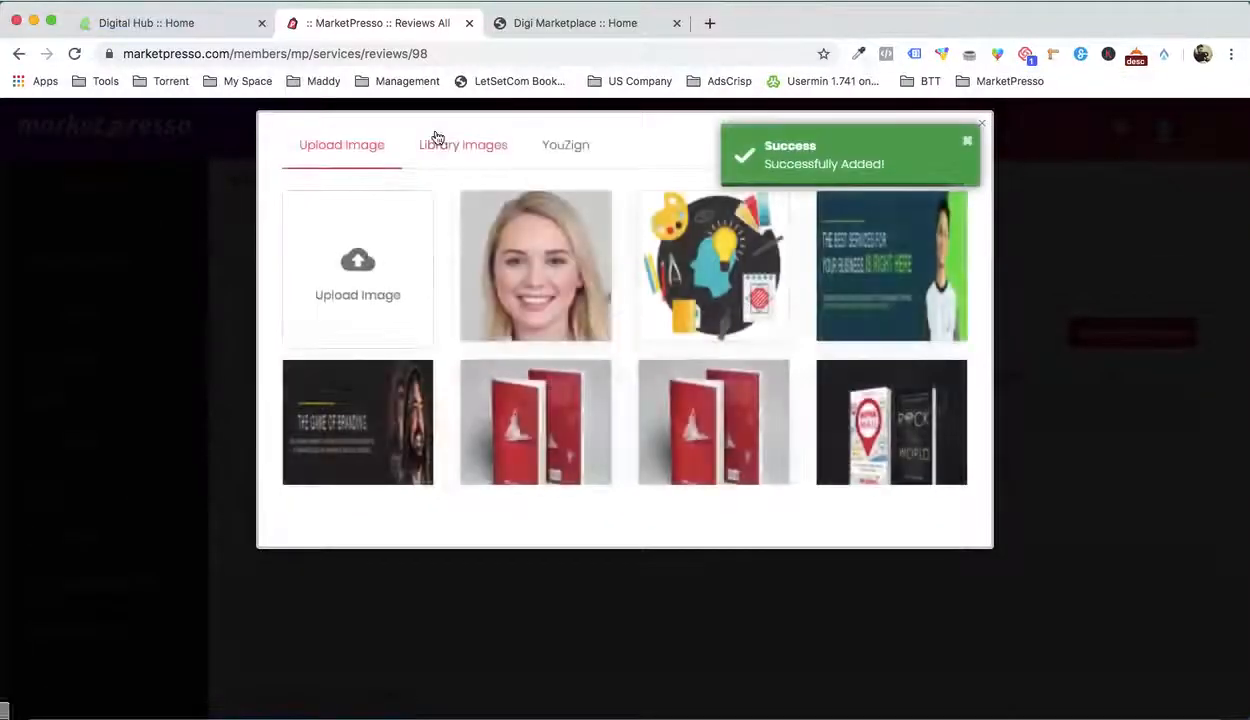
click(505, 264)
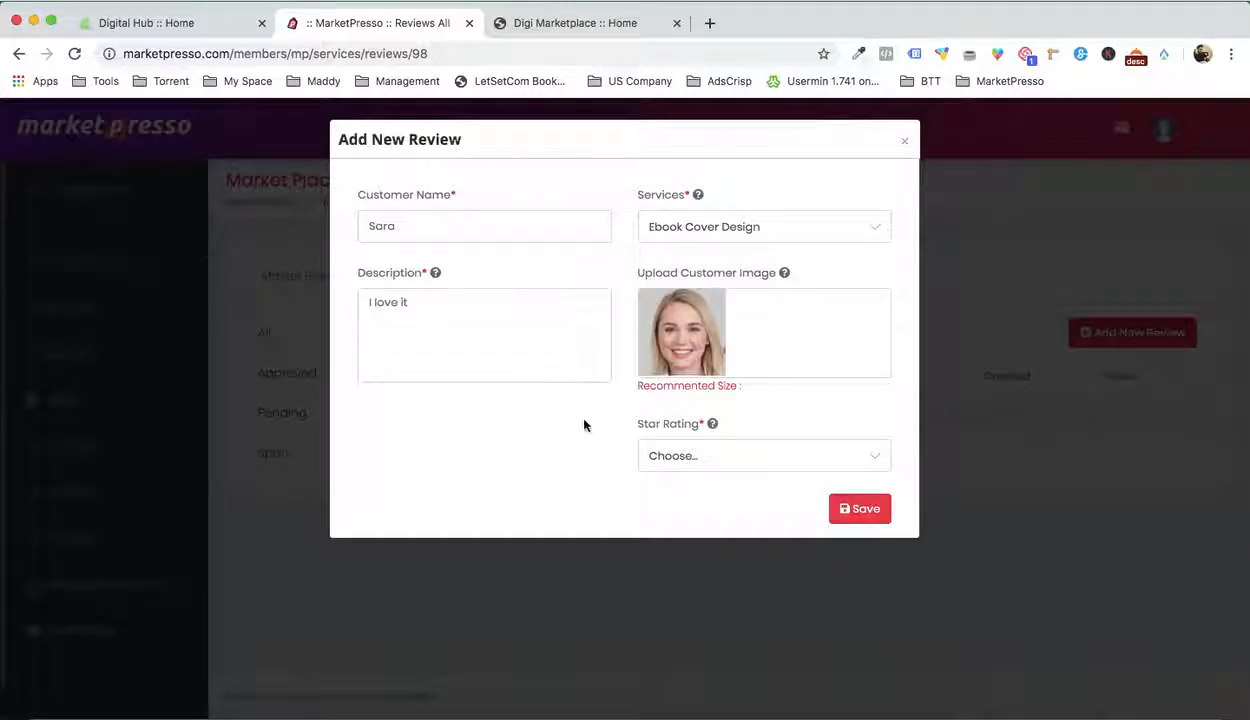
Set the review's star rating to 5 and save the review
click(689, 455)
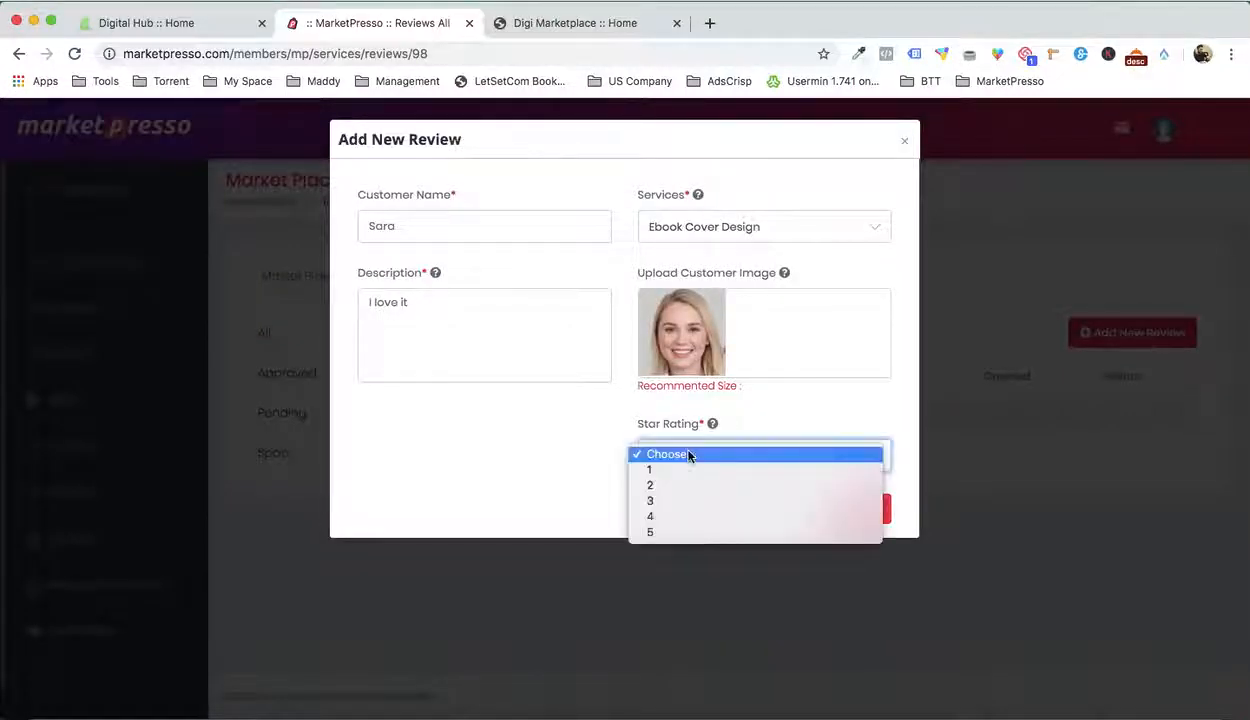
click(680, 533)
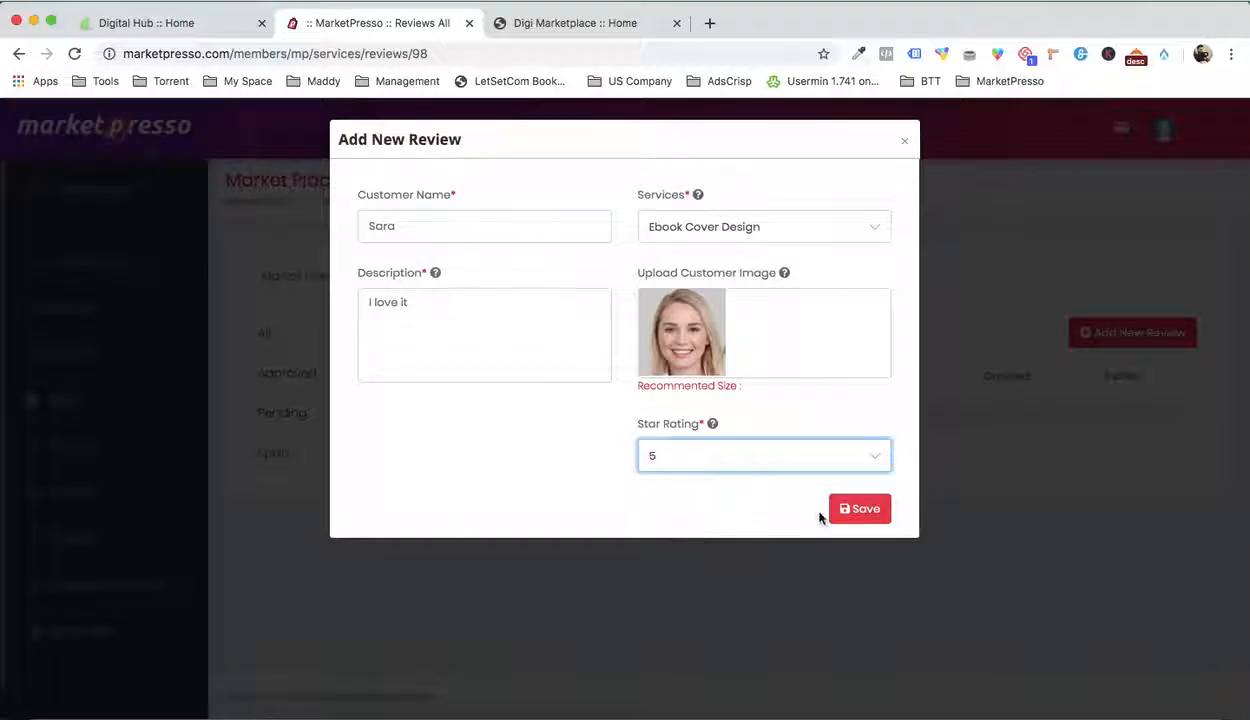
click(858, 515)
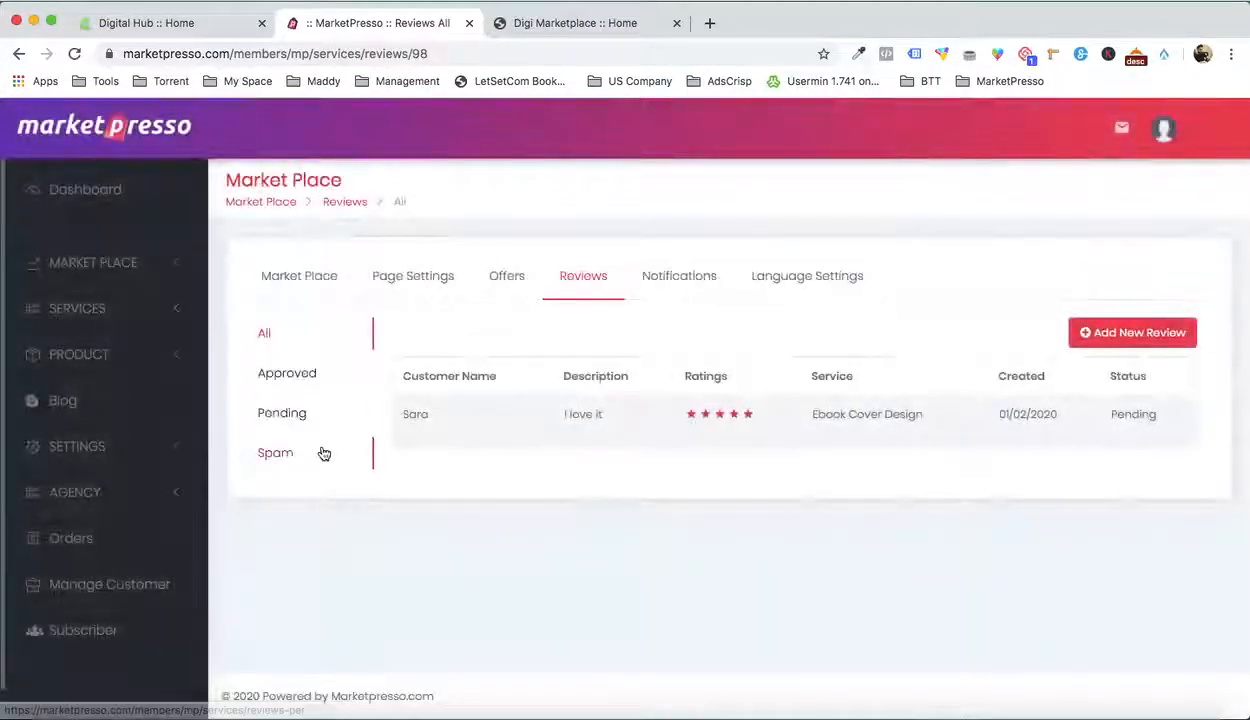
Approve the pending Ebook Cover Design review and open the list of approved reviews
click(282, 414)
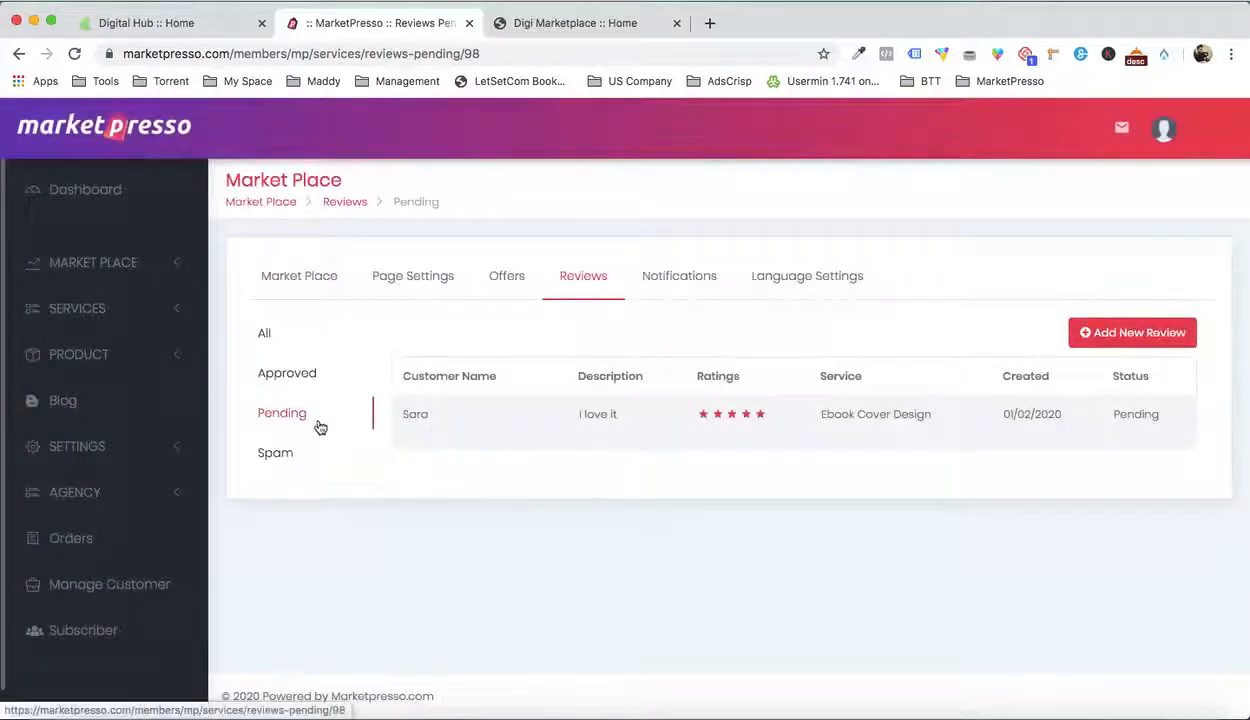
mouse_move(440, 425)
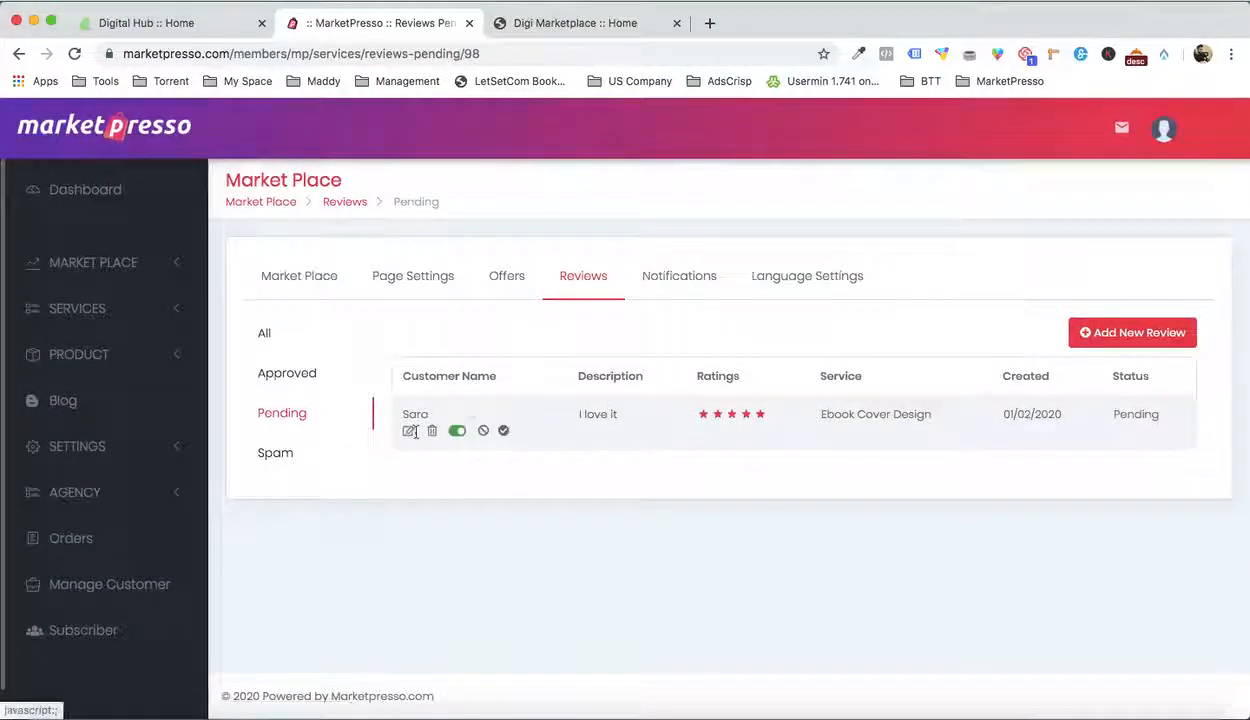
click(504, 432)
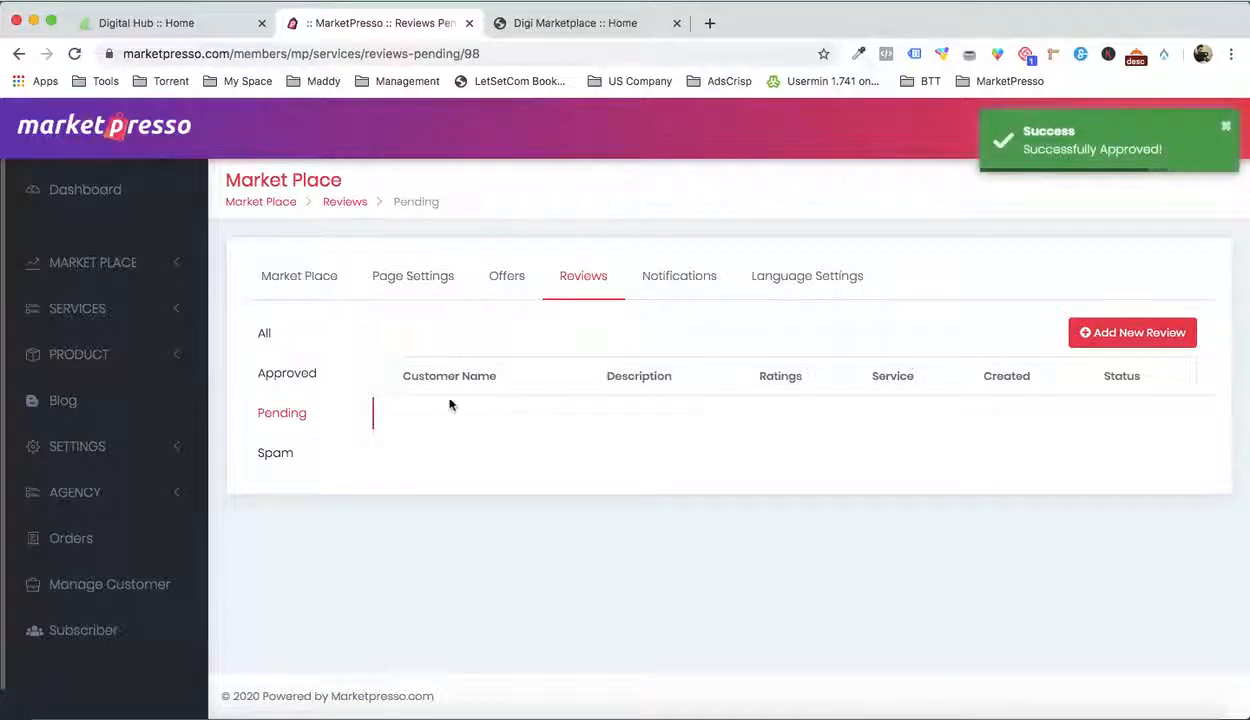
click(302, 377)
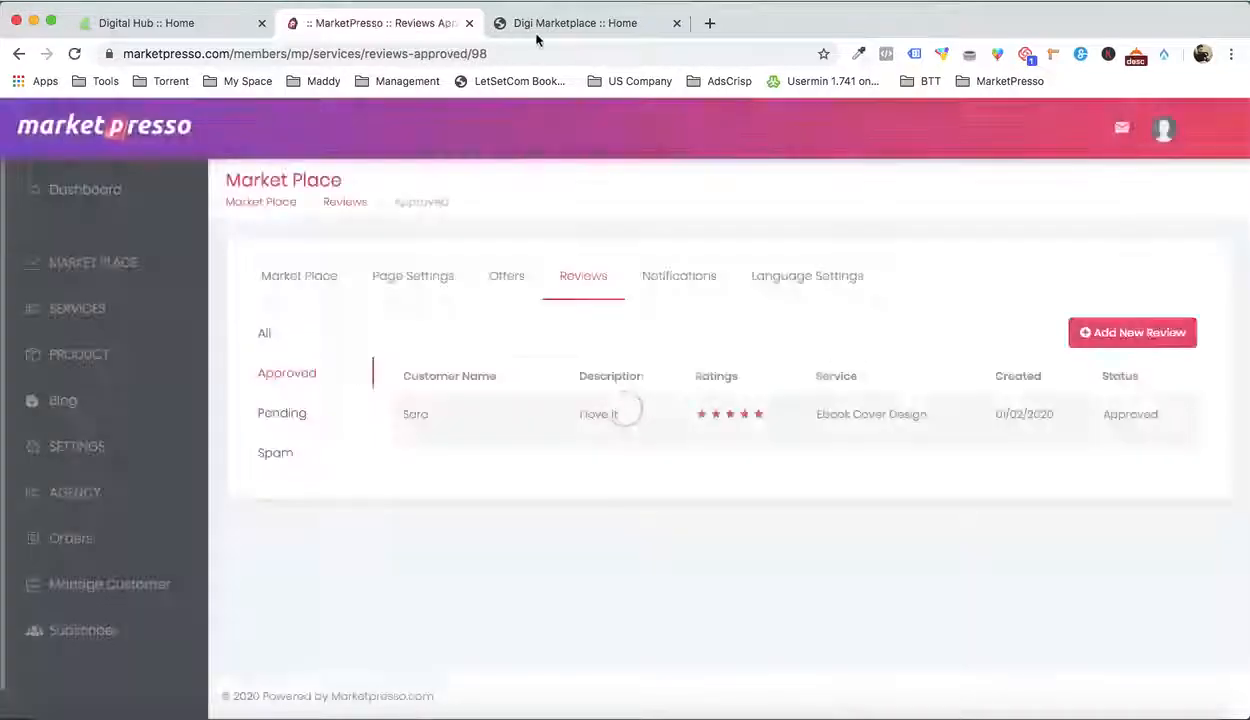
Open the Ebook Cover Design service from the live storefront in a new tab and check its Customer Reviews section
click(549, 22)
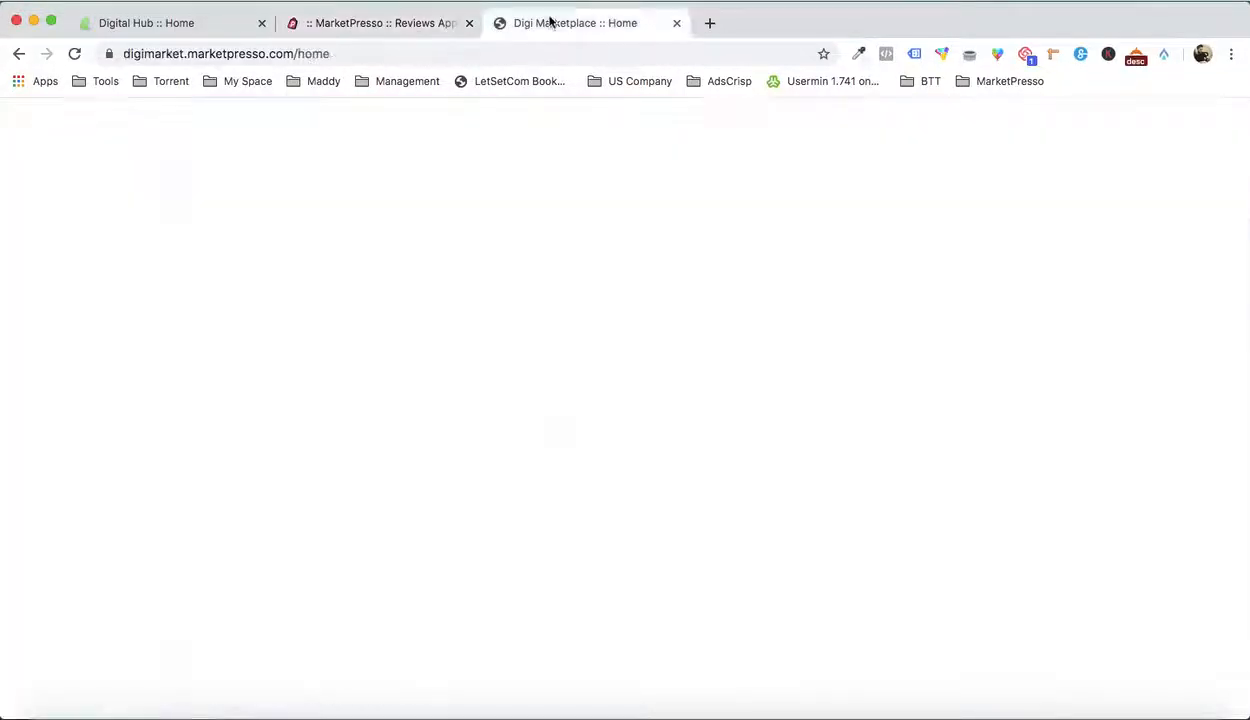
scroll(519, 193, down, 10)
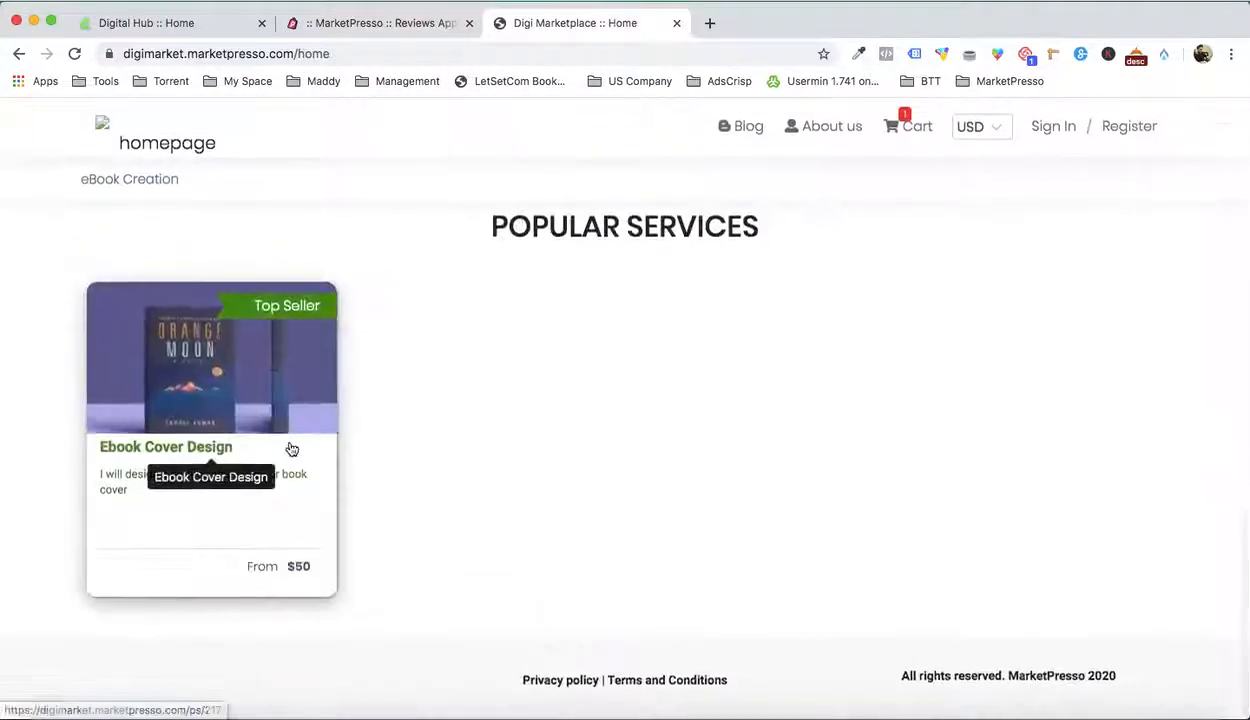
right_click(291, 449)
click(310, 446)
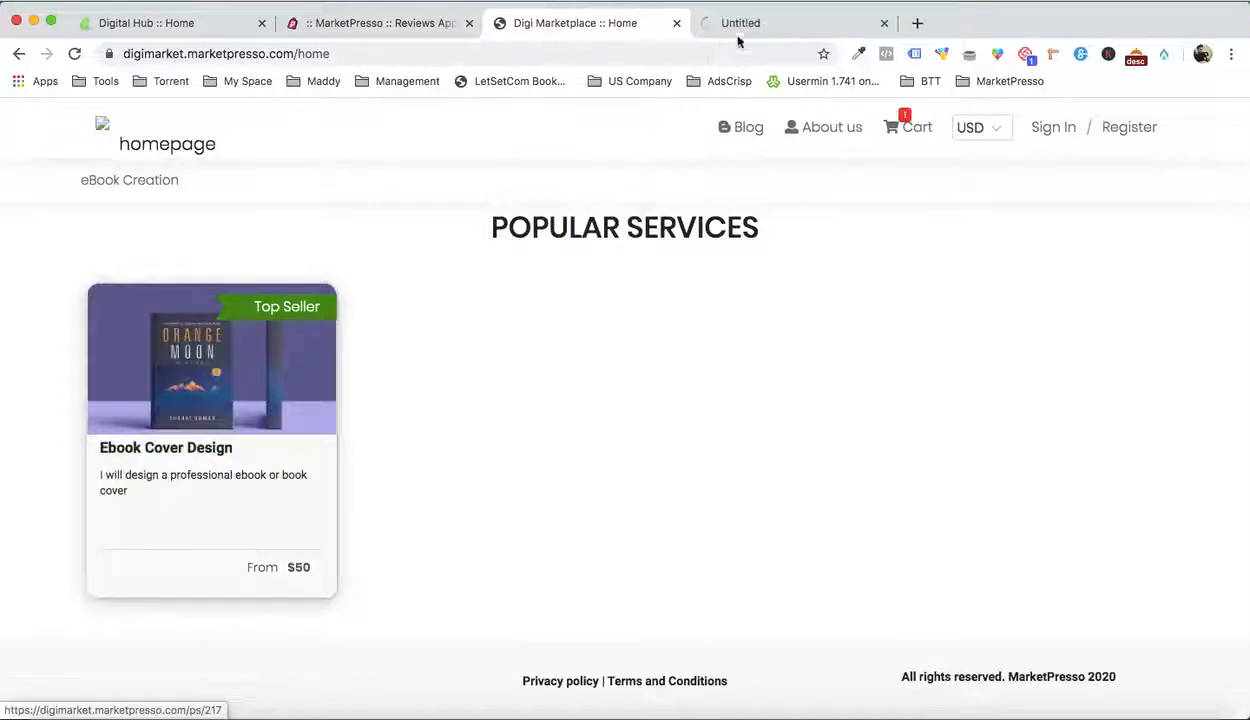
click(753, 25)
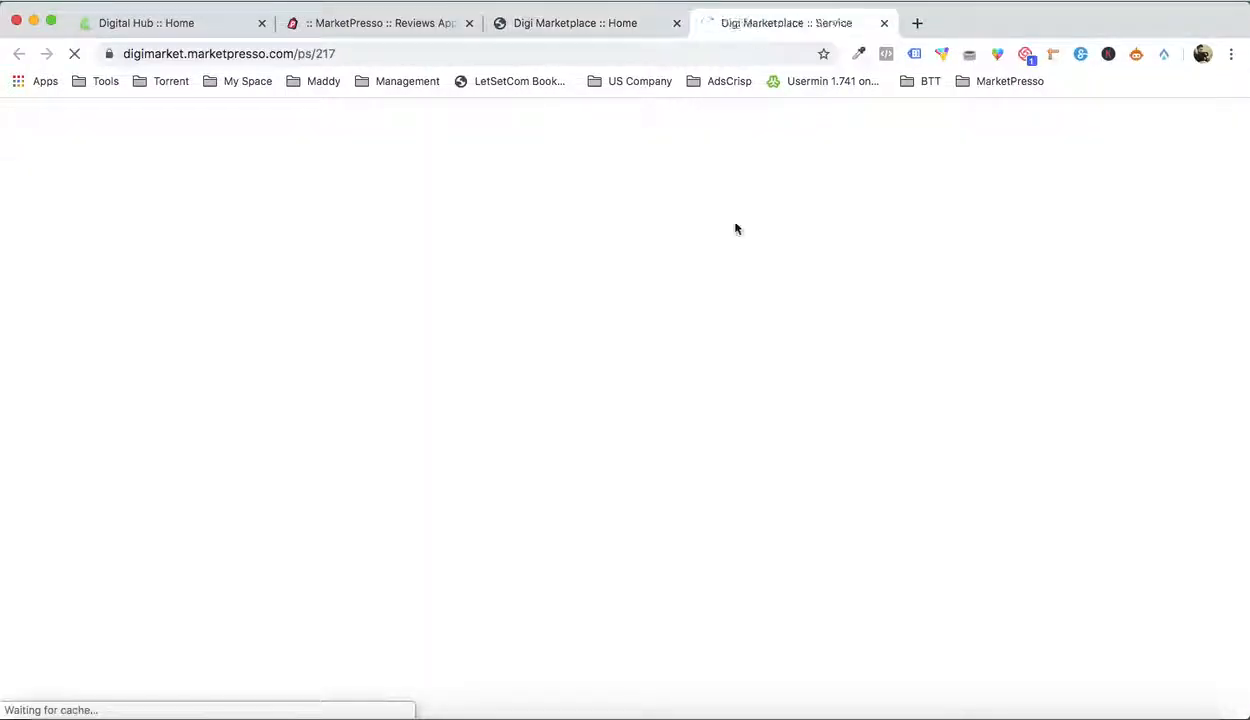
scroll(792, 352, down, 10)
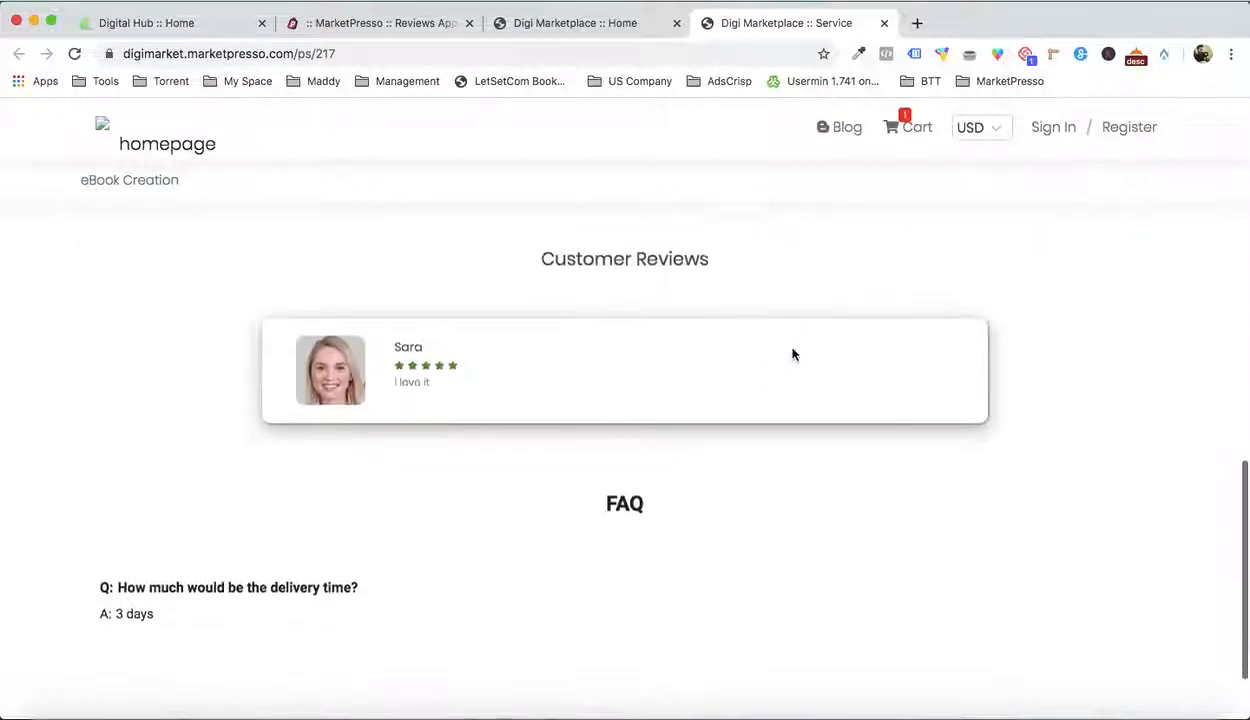
scroll(647, 343, up, 10)
Reload the storefront homepage, and in MarketPresso activate Display in Home Page for the approved Ebook Cover Design review
click(620, 25)
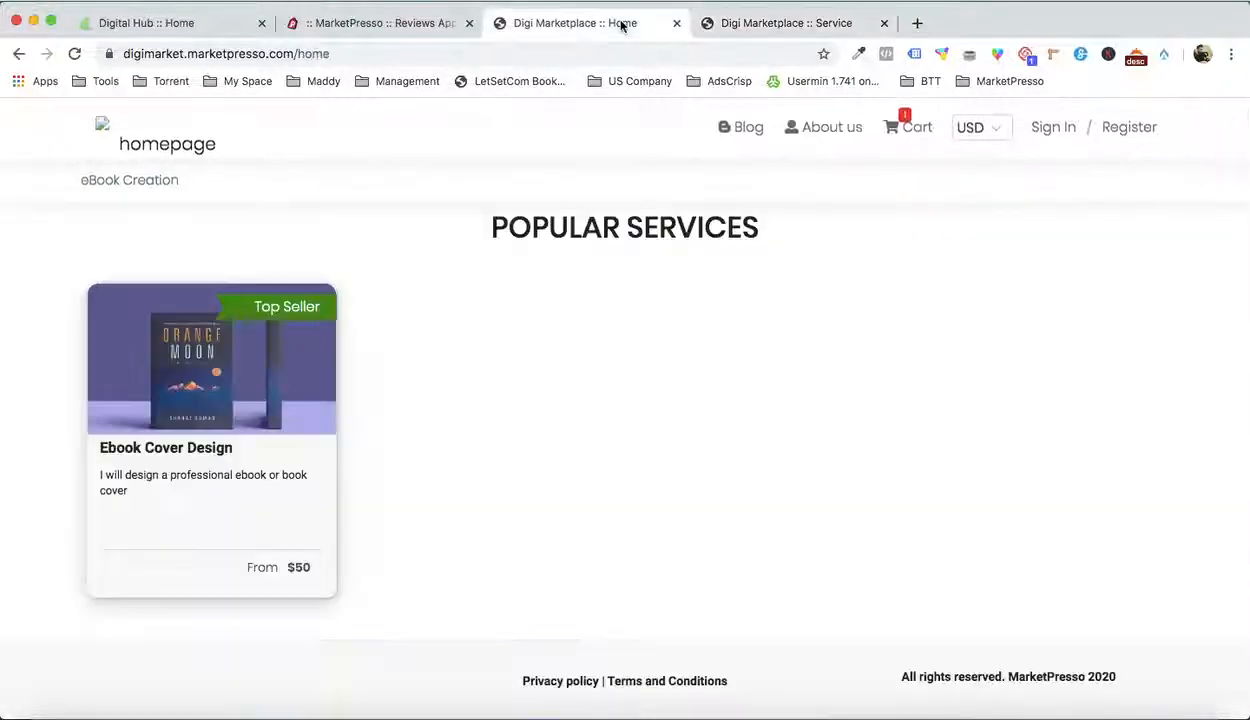
click(170, 156)
click(404, 30)
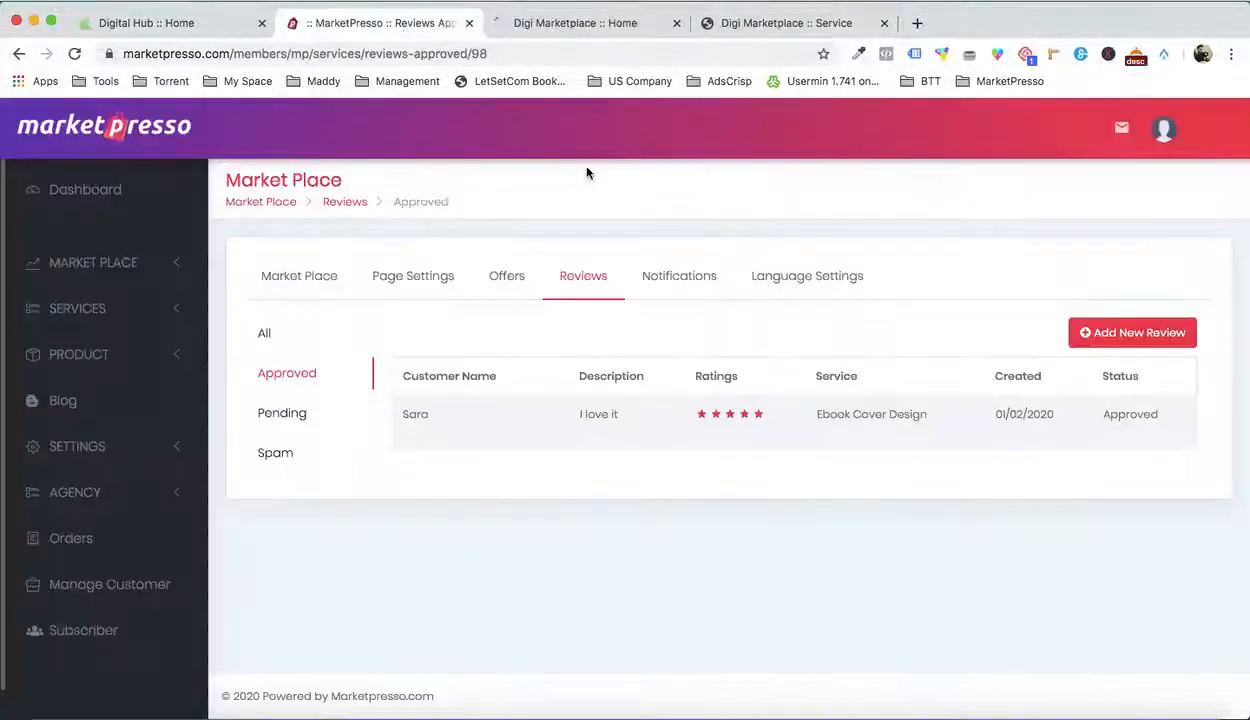
mouse_move(500, 432)
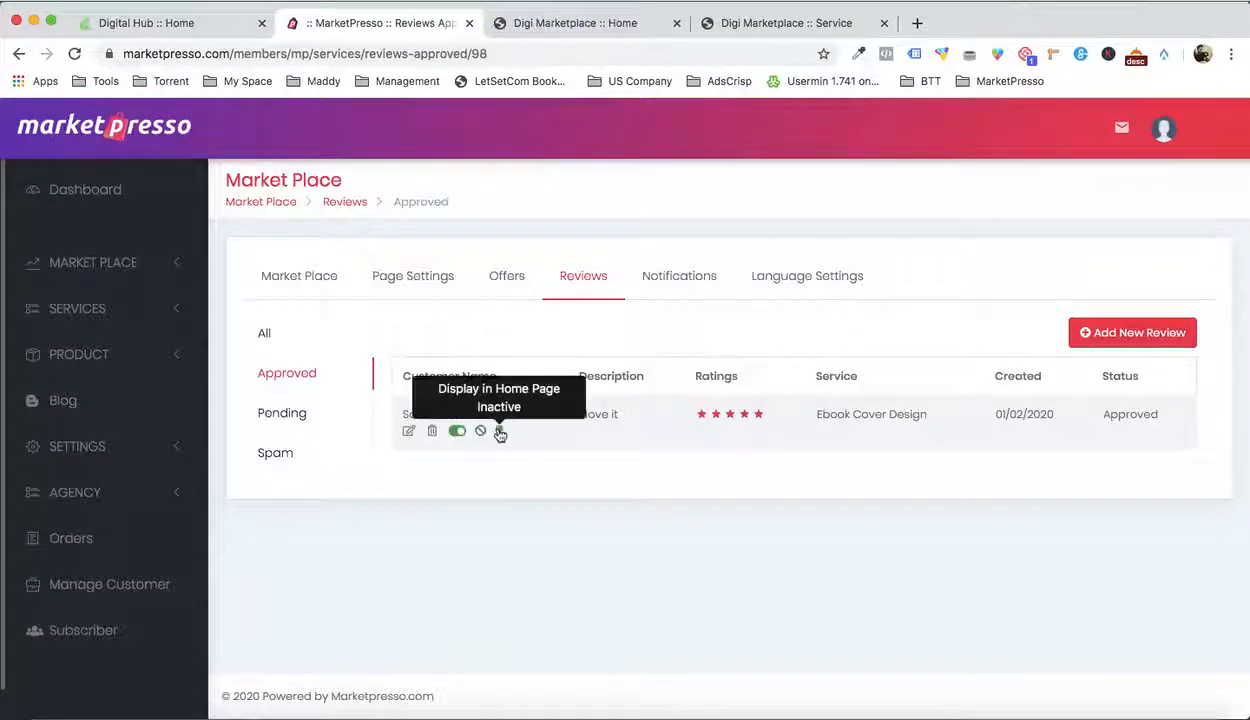
click(500, 432)
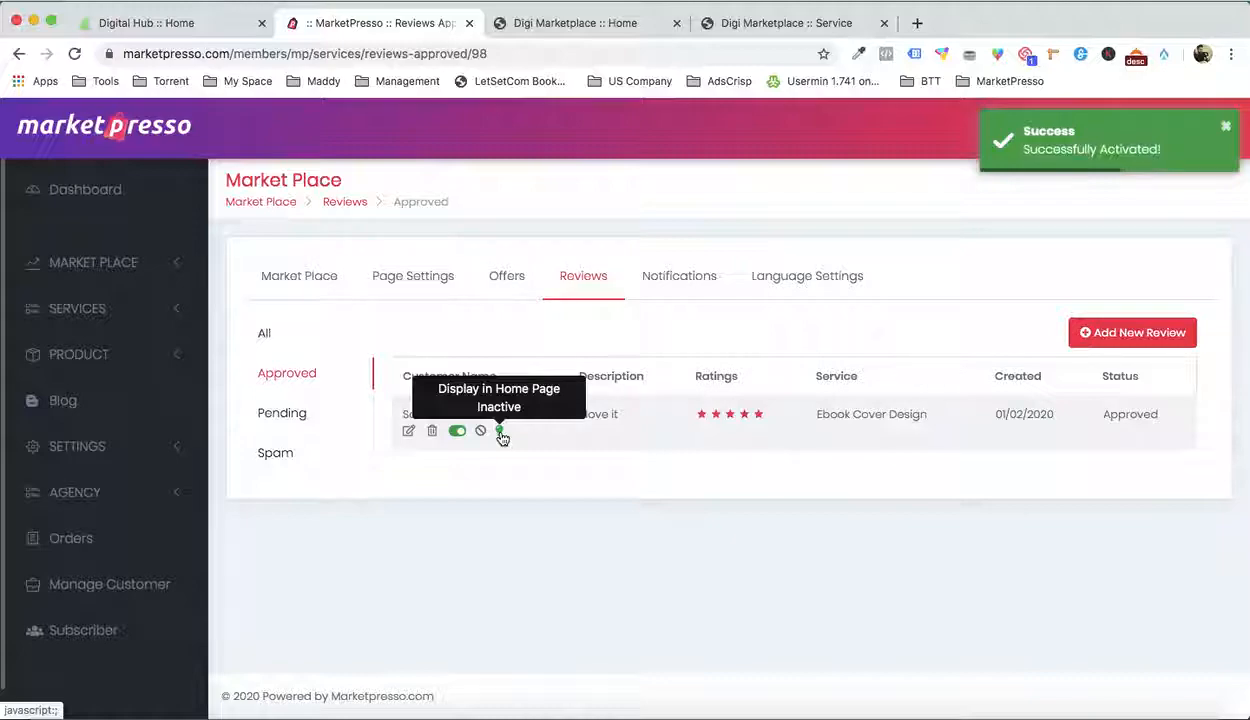
Reload the live storefront homepage and check the Ebook Cover Design card's rating and the Customer Testimonials section
click(745, 22)
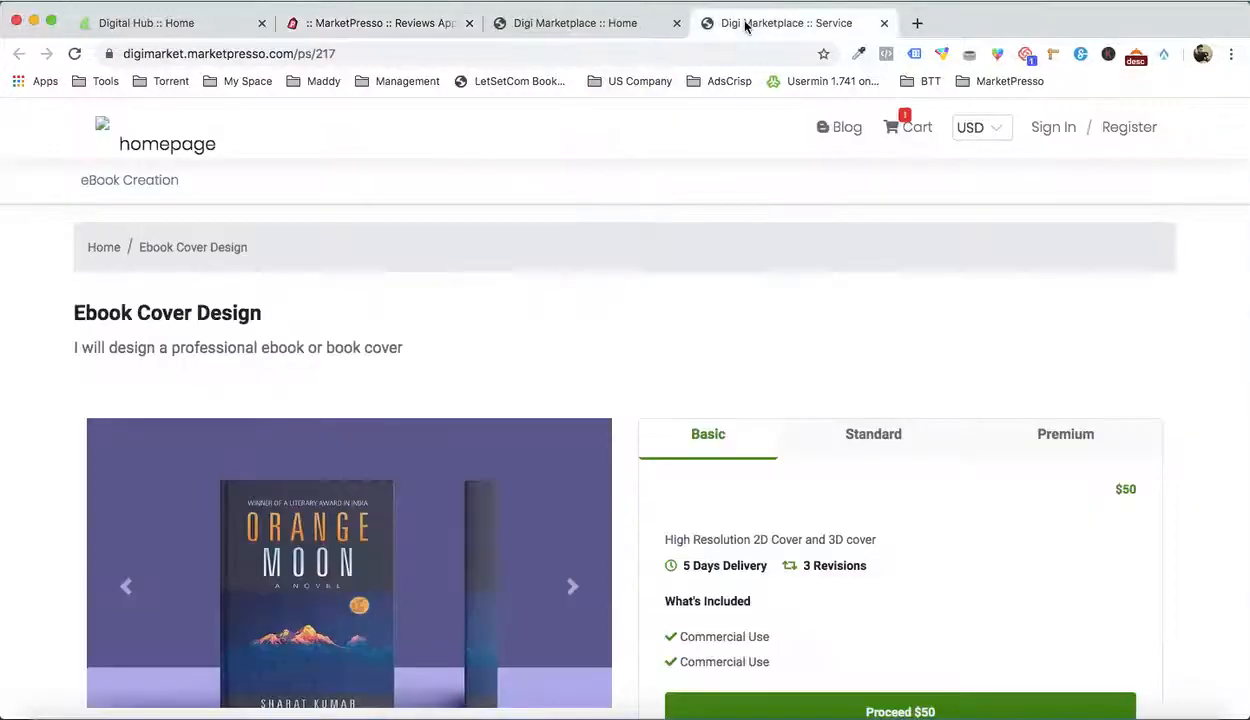
click(605, 30)
scroll(602, 260, down, 15)
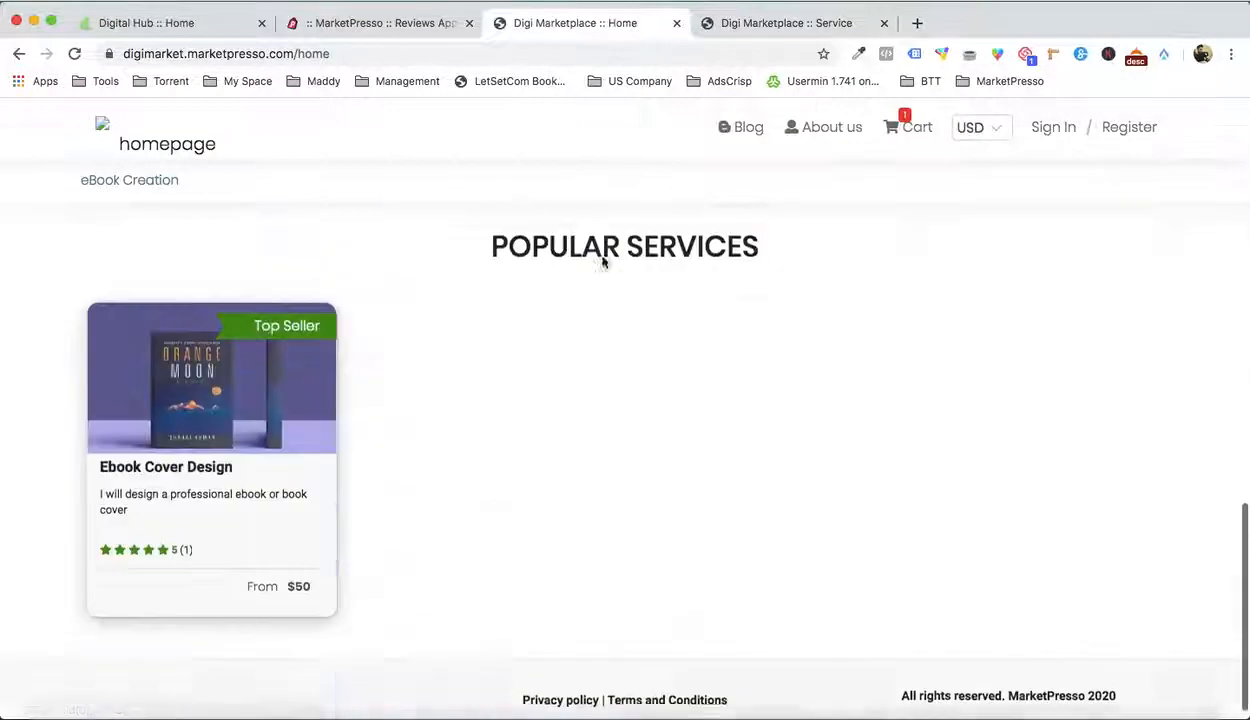
scroll(602, 262, up, 4)
key(super+r)
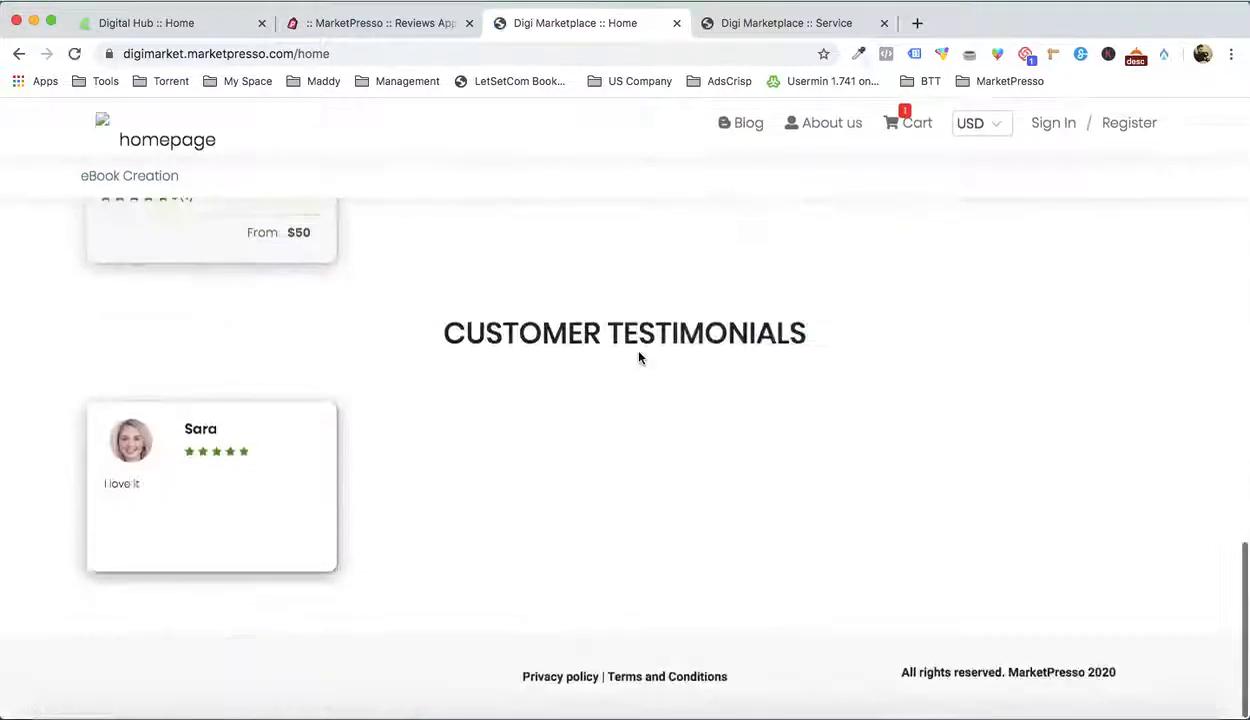
scroll(322, 472, up, 2)
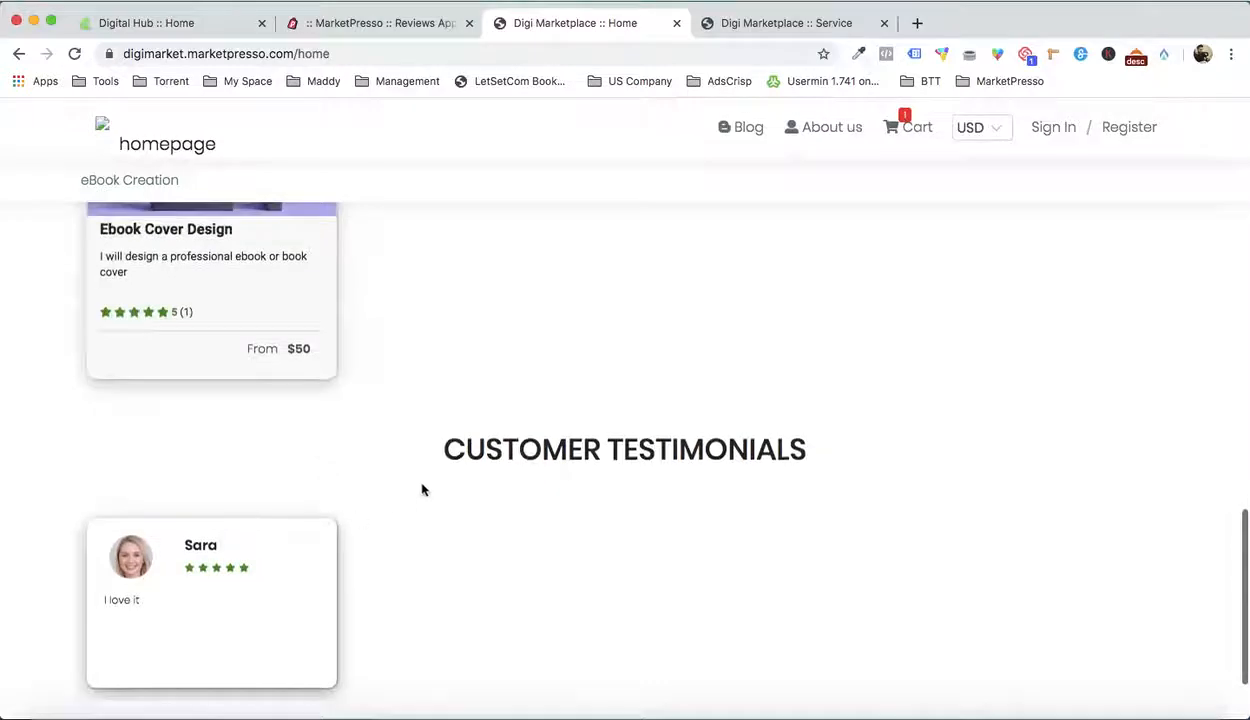
scroll(516, 360, up, 2)
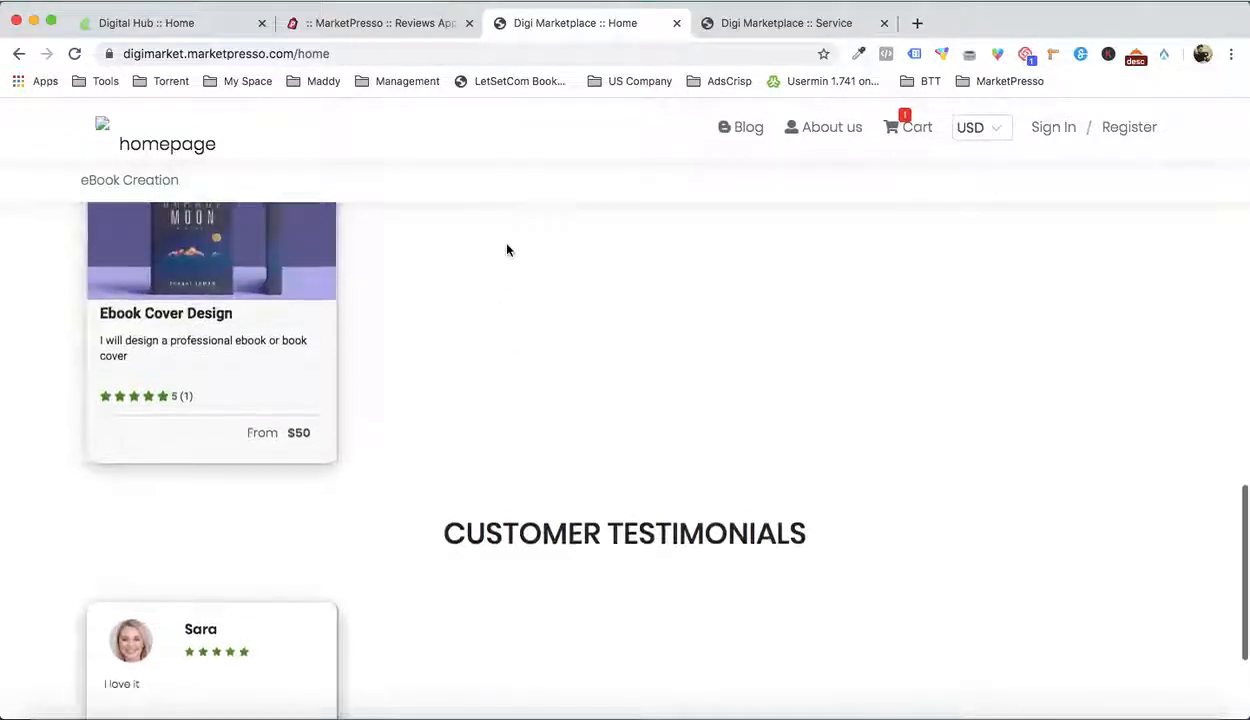
Review the live Digi Marketplace homepage from the Customer Testimonials and Popular Services sections back up to the banner
scroll(455, 290, up, 3)
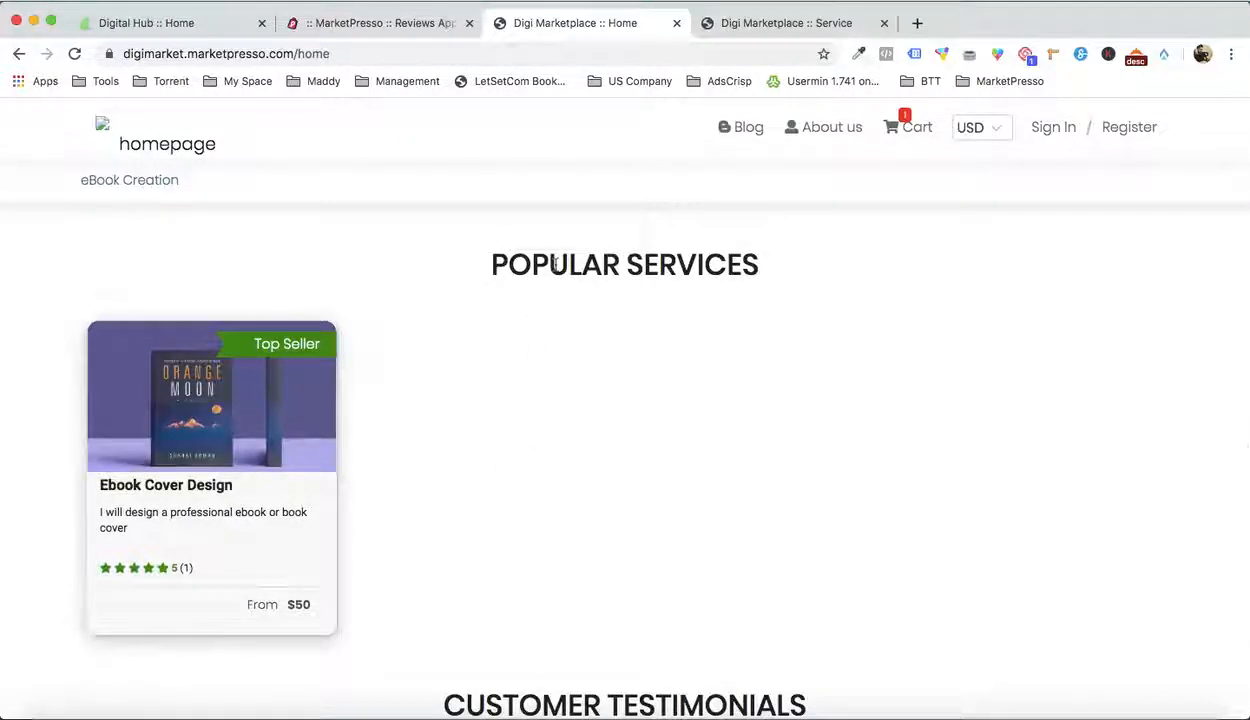
scroll(297, 293, down, 4)
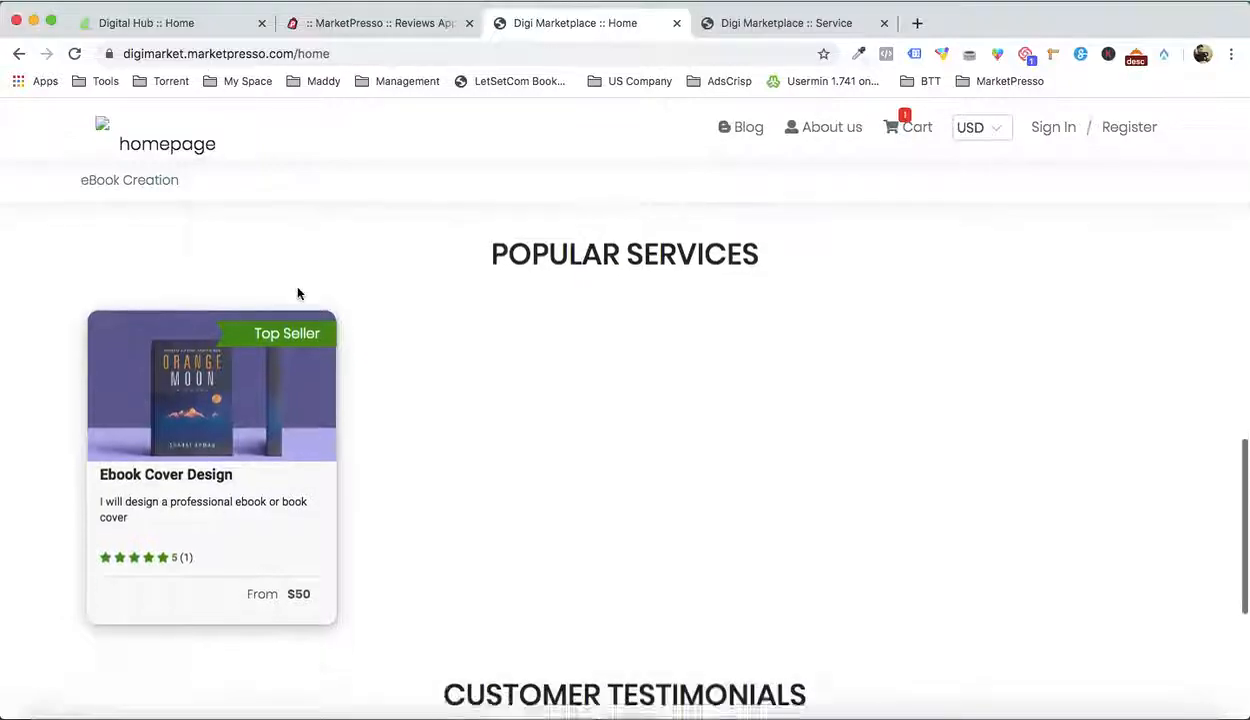
scroll(198, 467, up, 2)
scroll(198, 467, up, 10)
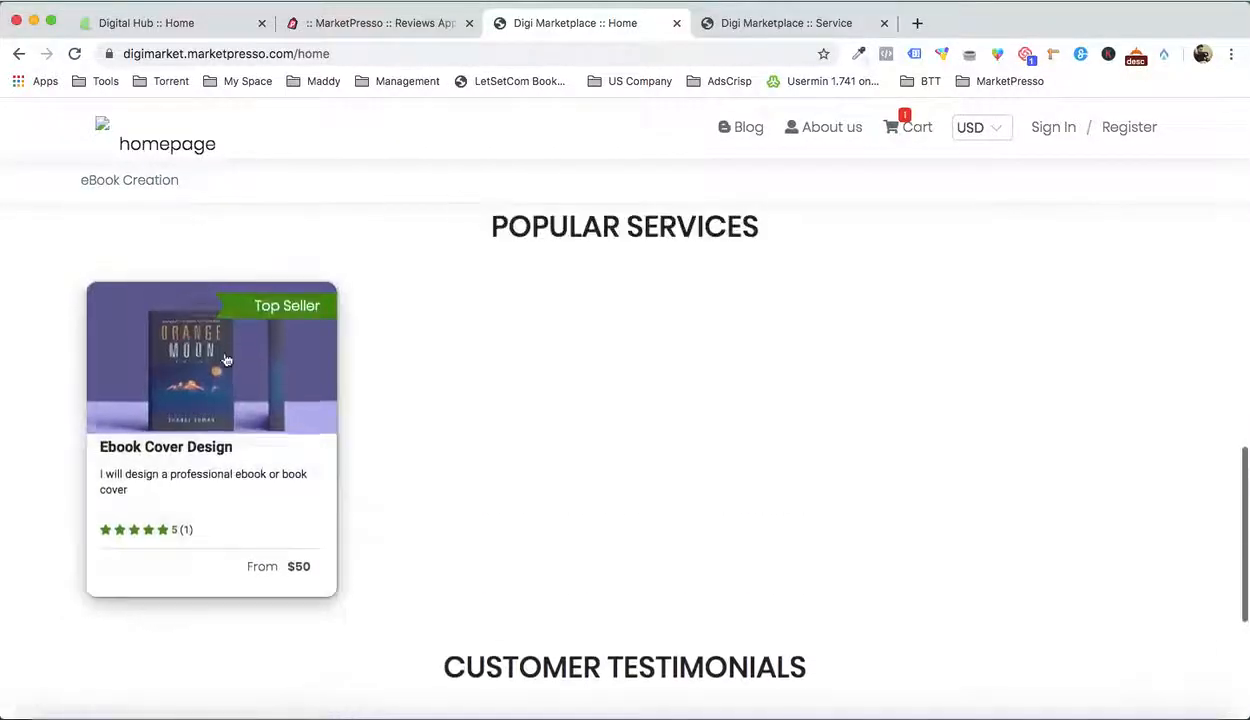
scroll(636, 590, up, 5)
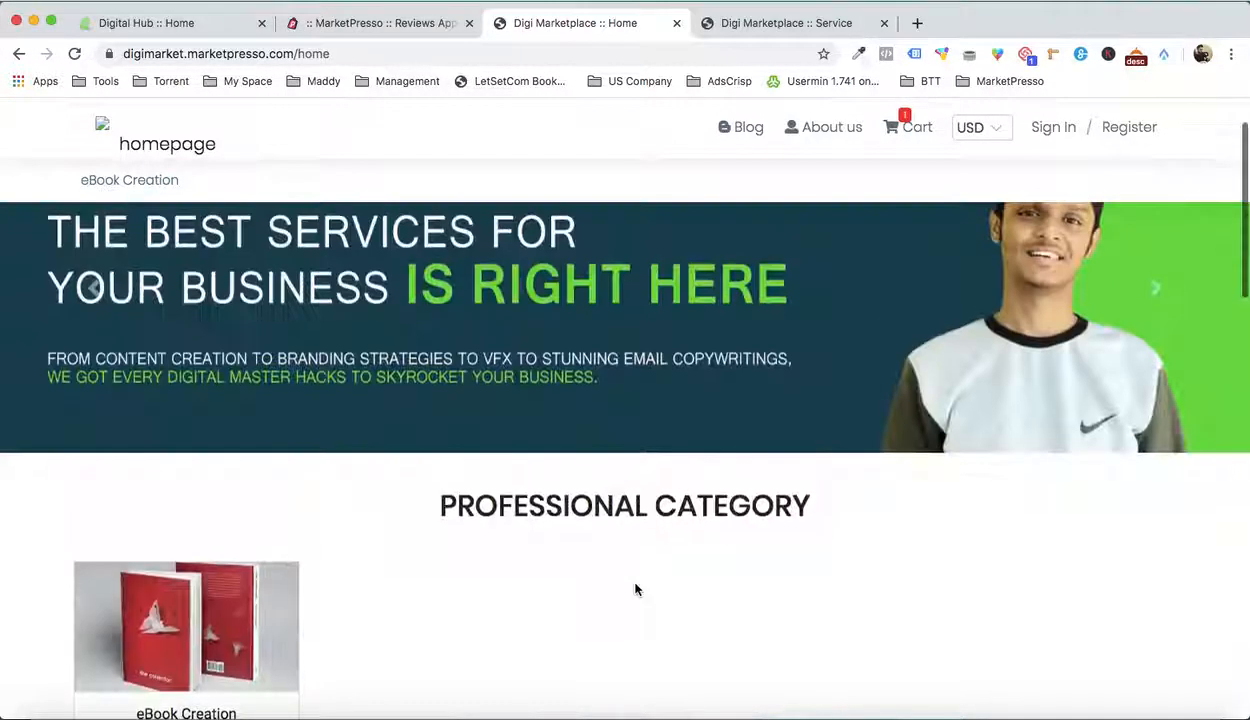
scroll(636, 590, down, 1)
scroll(600, 500, up, 1)
scroll(600, 500, up, 2)
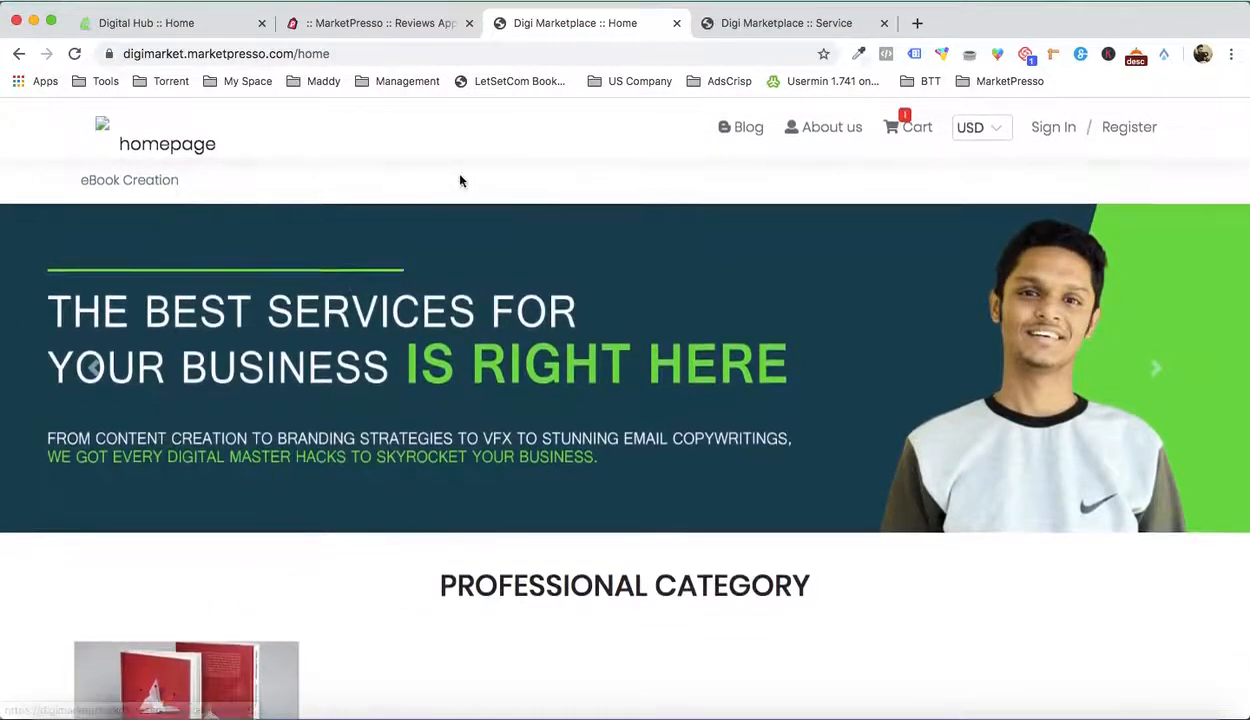
Switch to the Digital Hub demo storefront and examine its category navigation with subcategories and the Top Categories section
click(204, 22)
mouse_move(528, 280)
scroll(528, 280, up, 10)
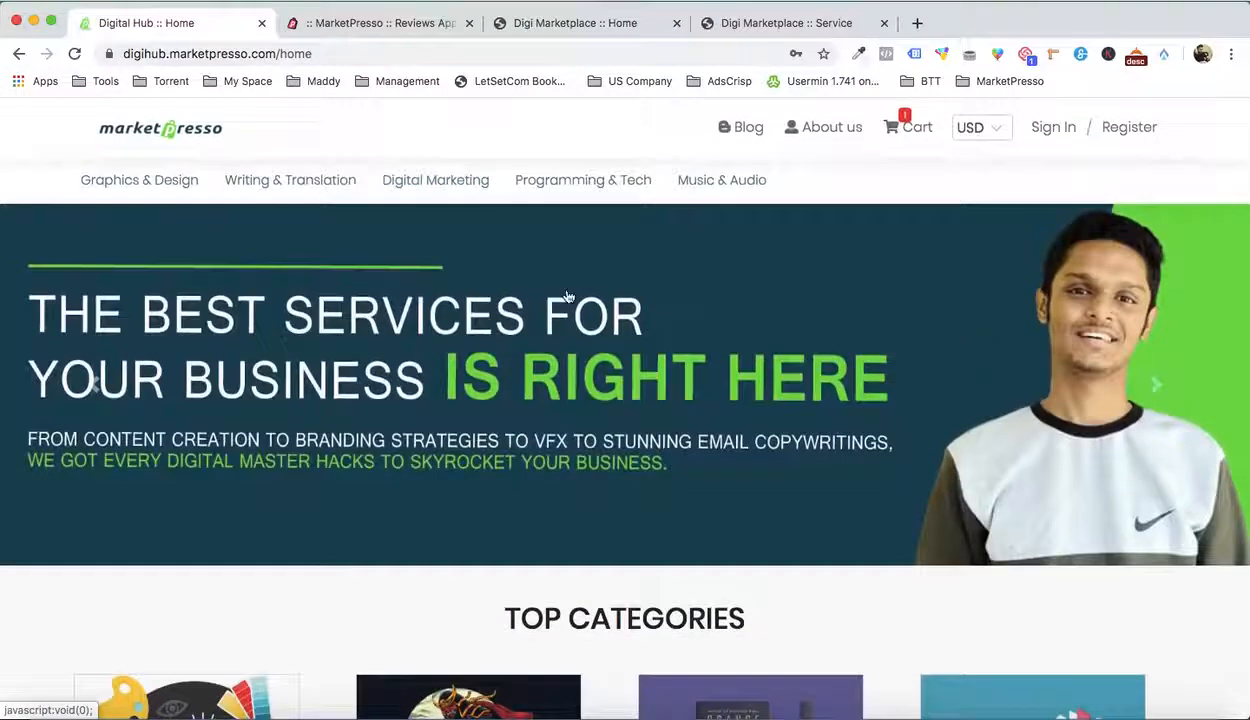
mouse_move(297, 202)
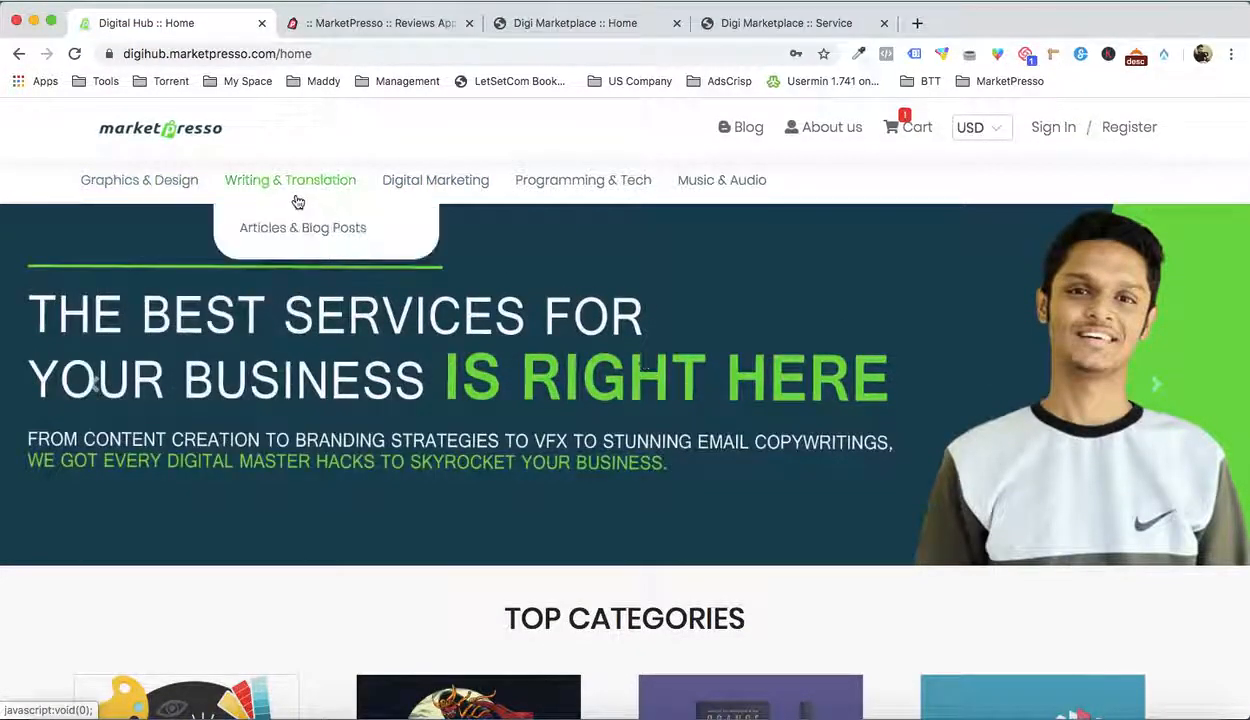
mouse_move(151, 184)
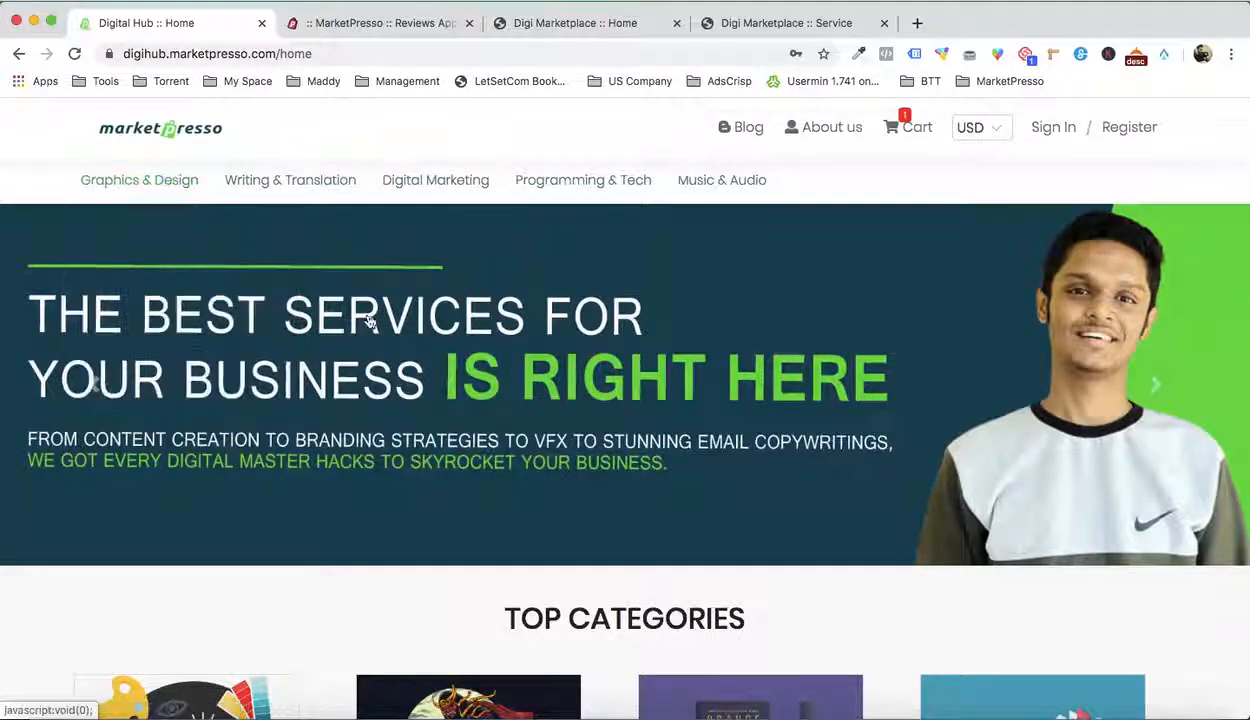
scroll(369, 320, down, 5)
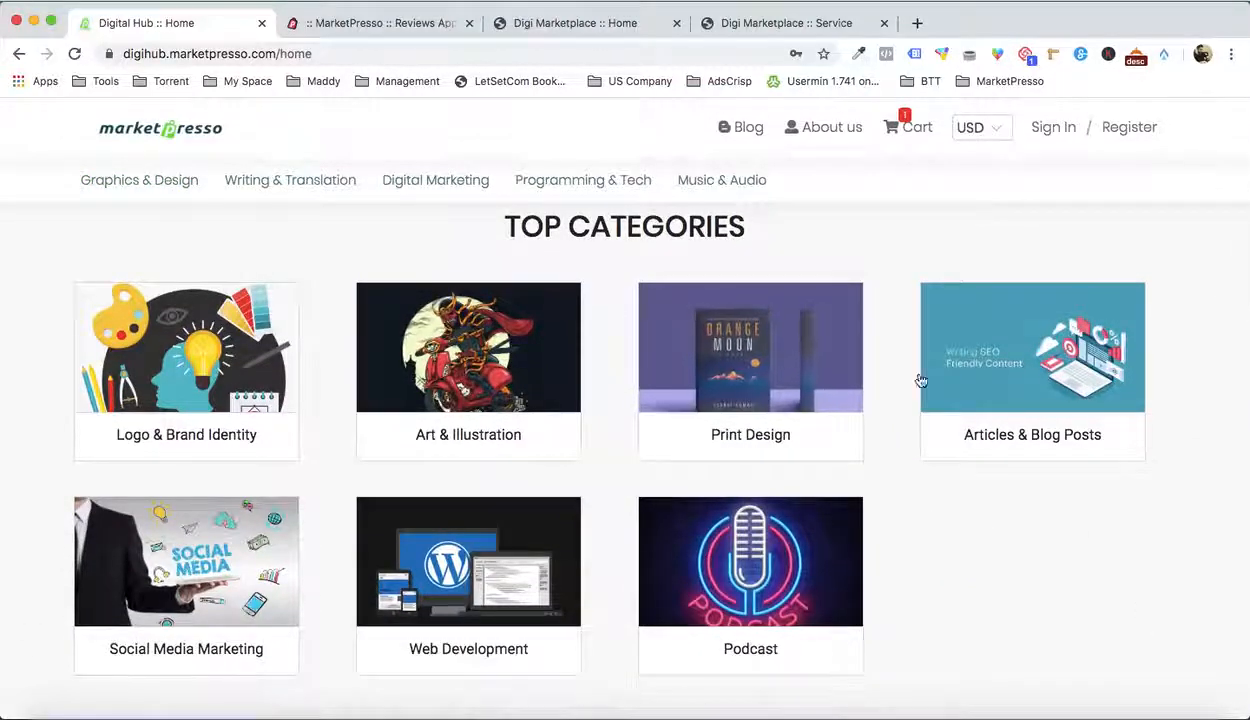
scroll(741, 517, down, 1)
scroll(741, 517, down, 3)
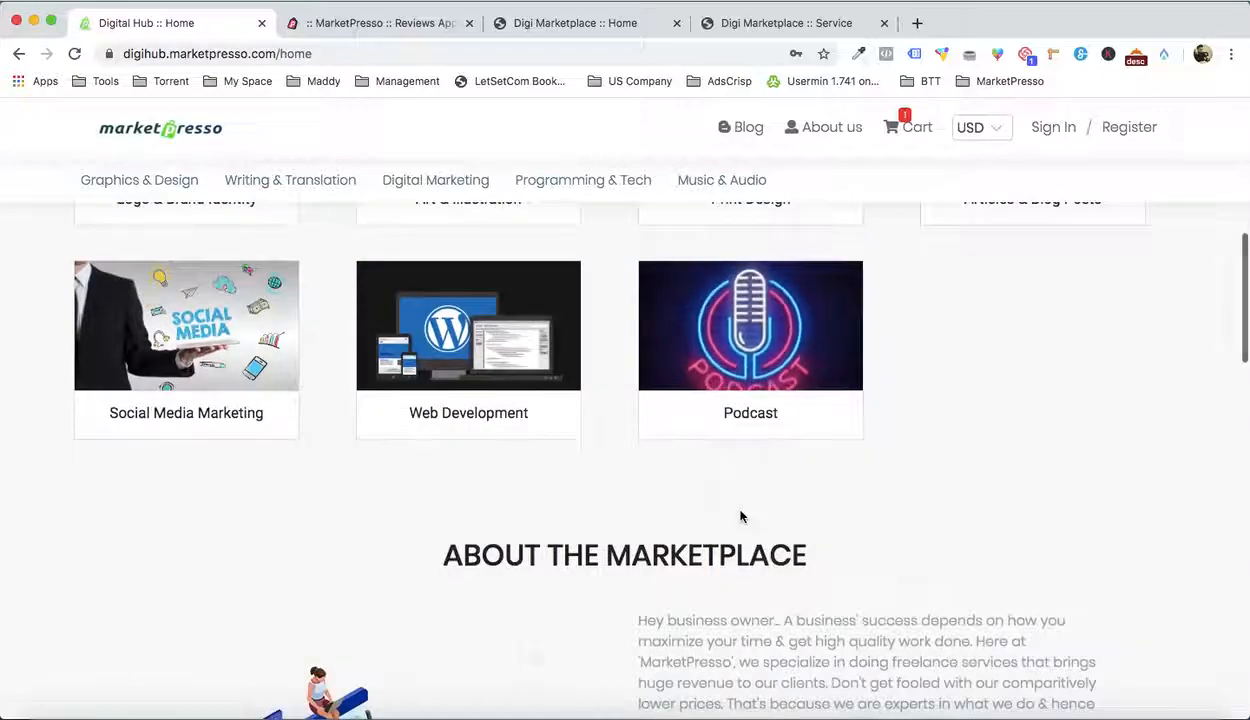
Examine the Digital Hub homepage's About the Marketplace text, advance the Customer Testimonials carousel, and look over the Popular Services cards
scroll(741, 517, down, 3)
scroll(741, 513, down, 3)
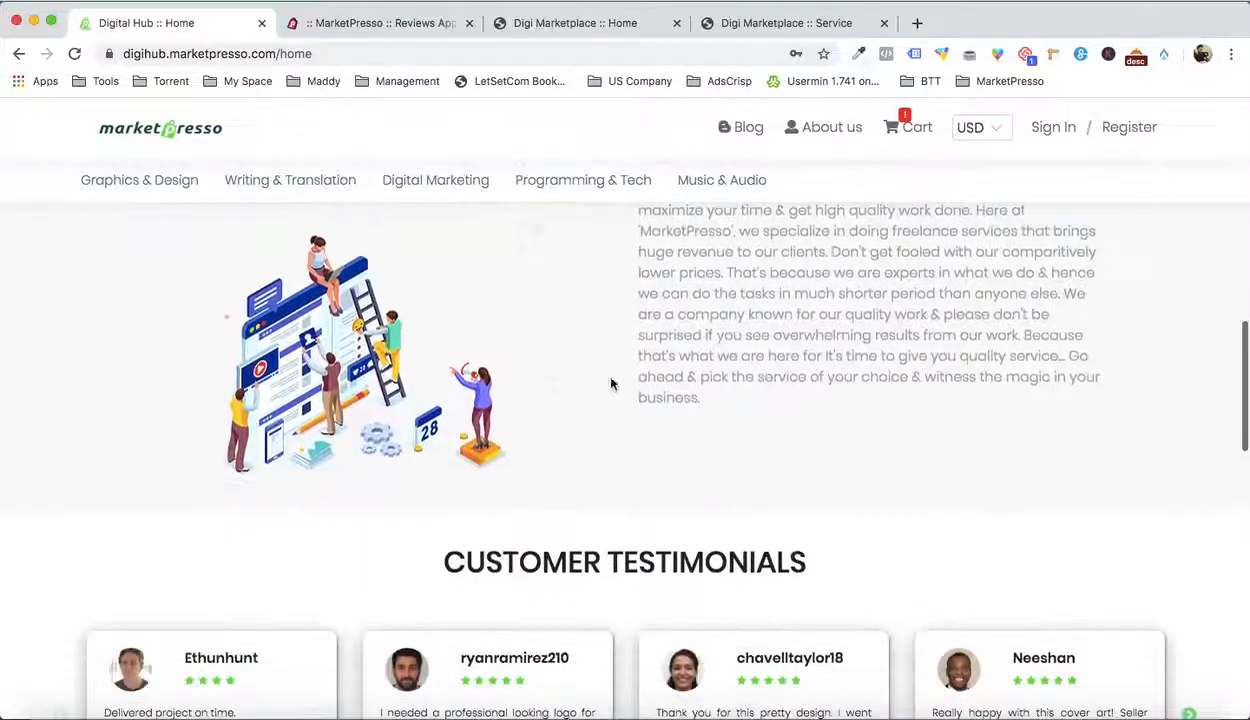
scroll(633, 385, down, 5)
click(1189, 447)
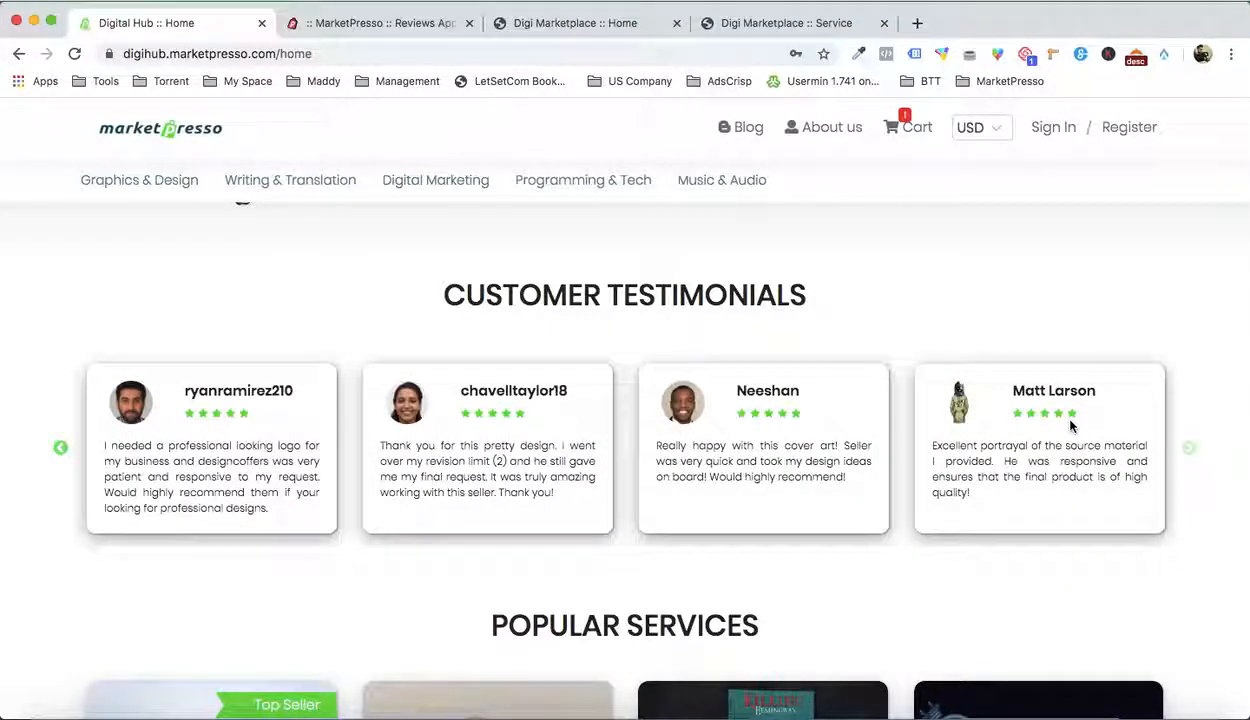
scroll(1189, 455, down, 5)
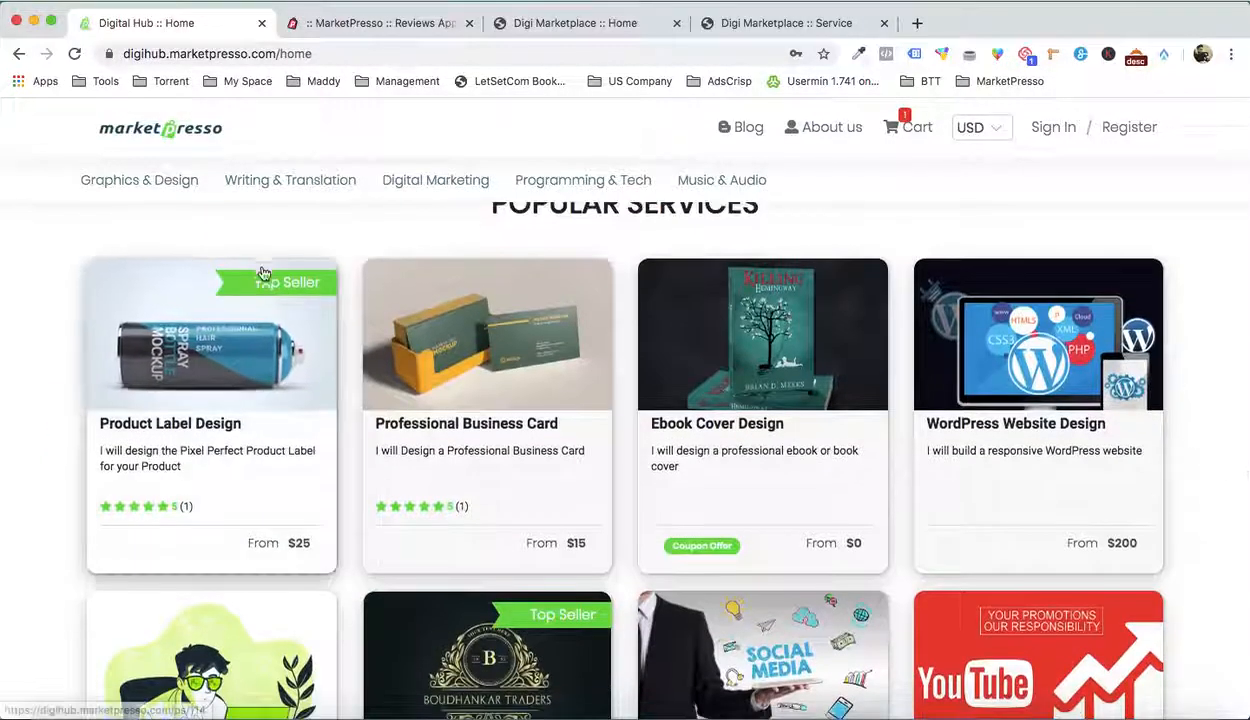
scroll(252, 424, up, 1)
scroll(737, 402, down, 3)
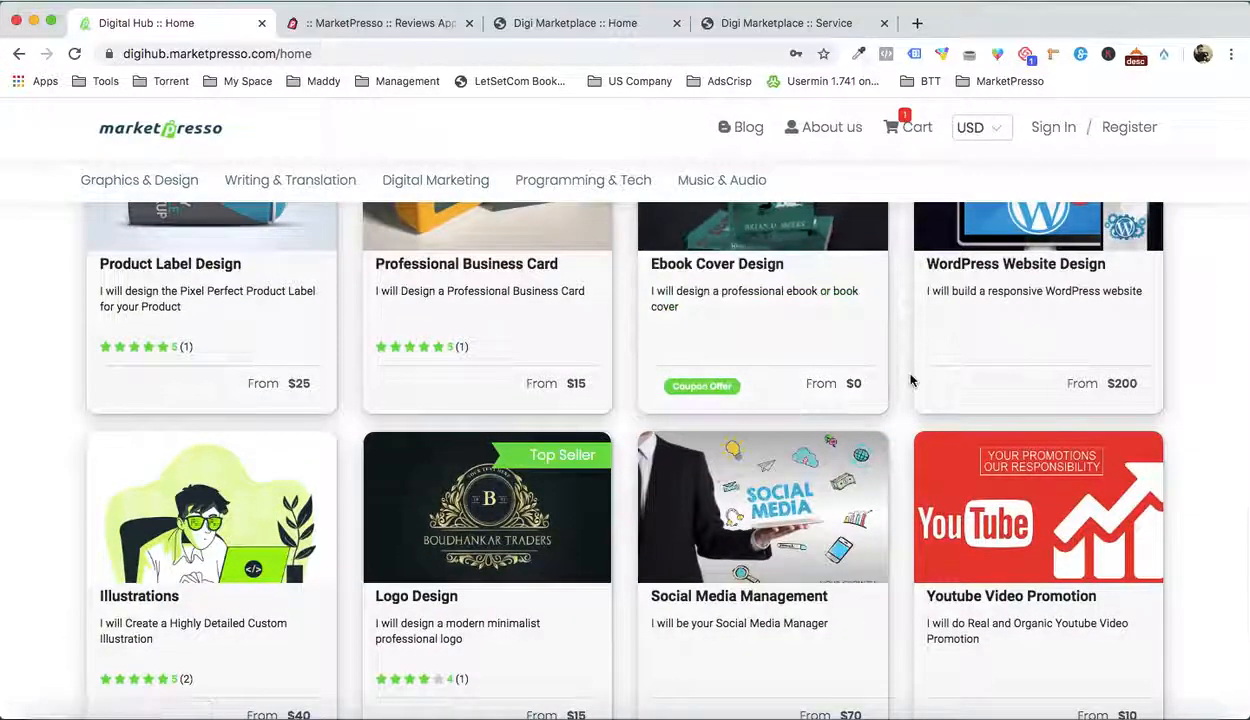
scroll(910, 380, down, 5)
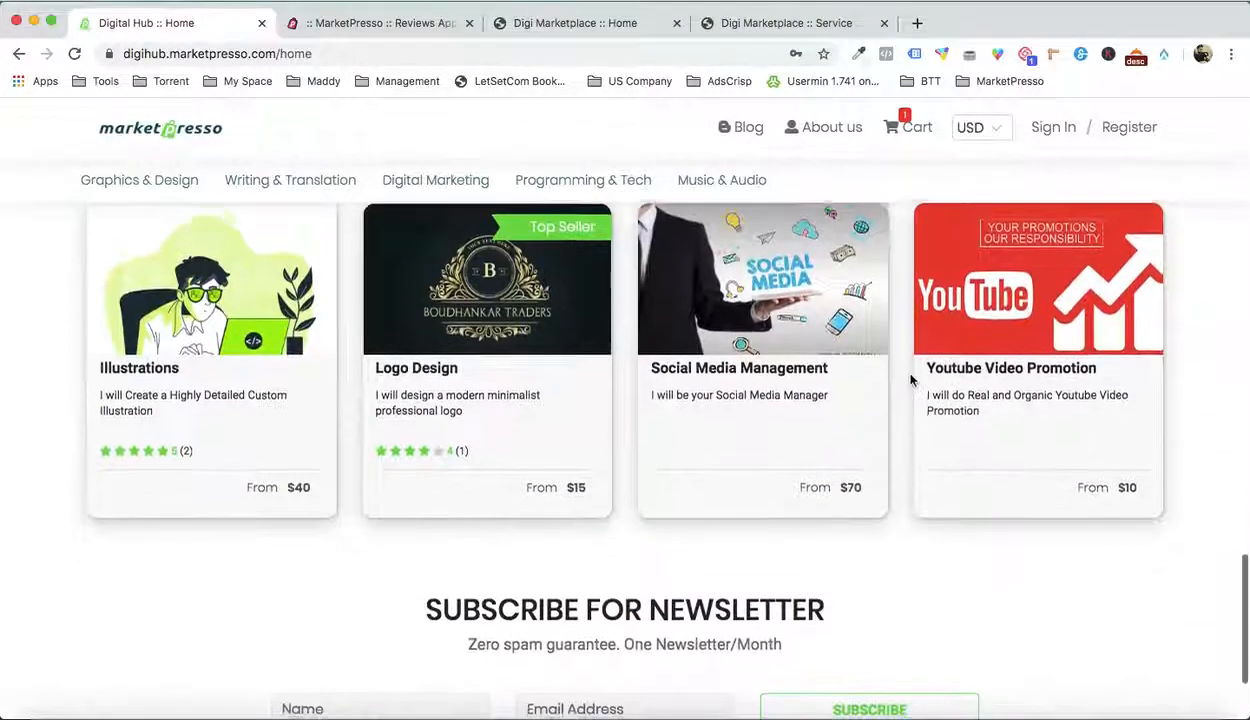
scroll(838, 413, up, 8)
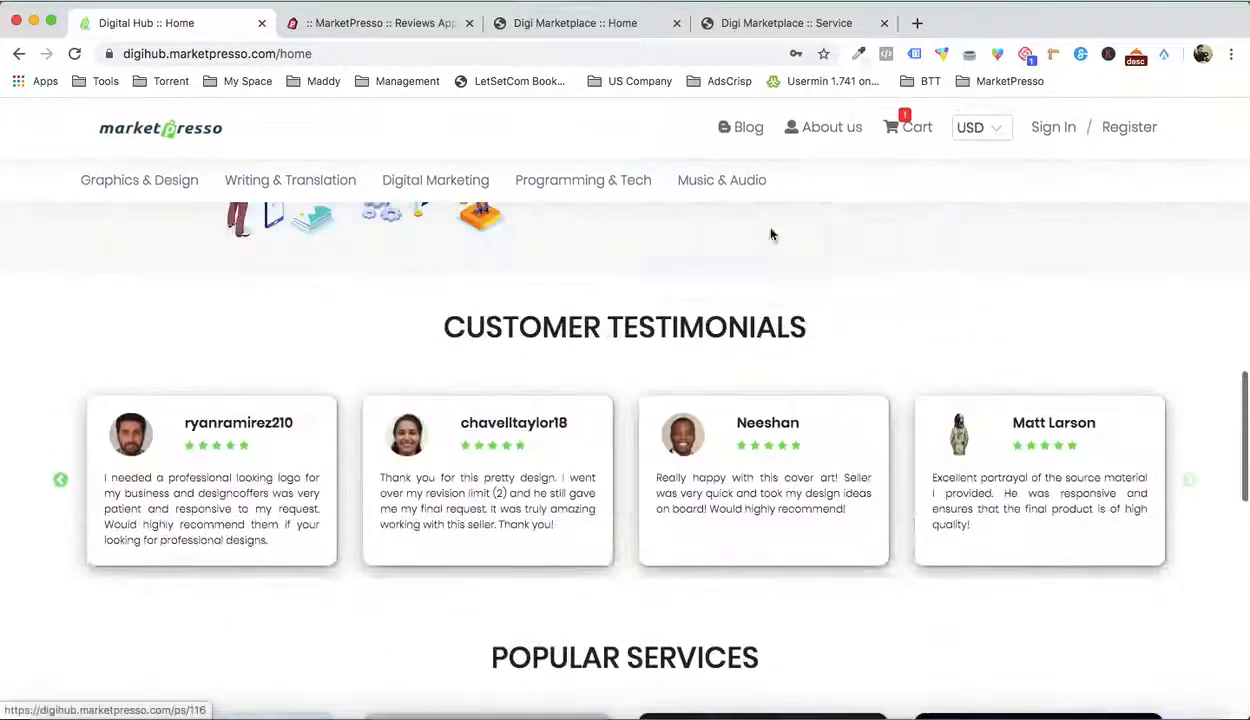
Open the blog management page in MarketPresso and locate the Blog link on the Digital Hub storefront
click(380, 22)
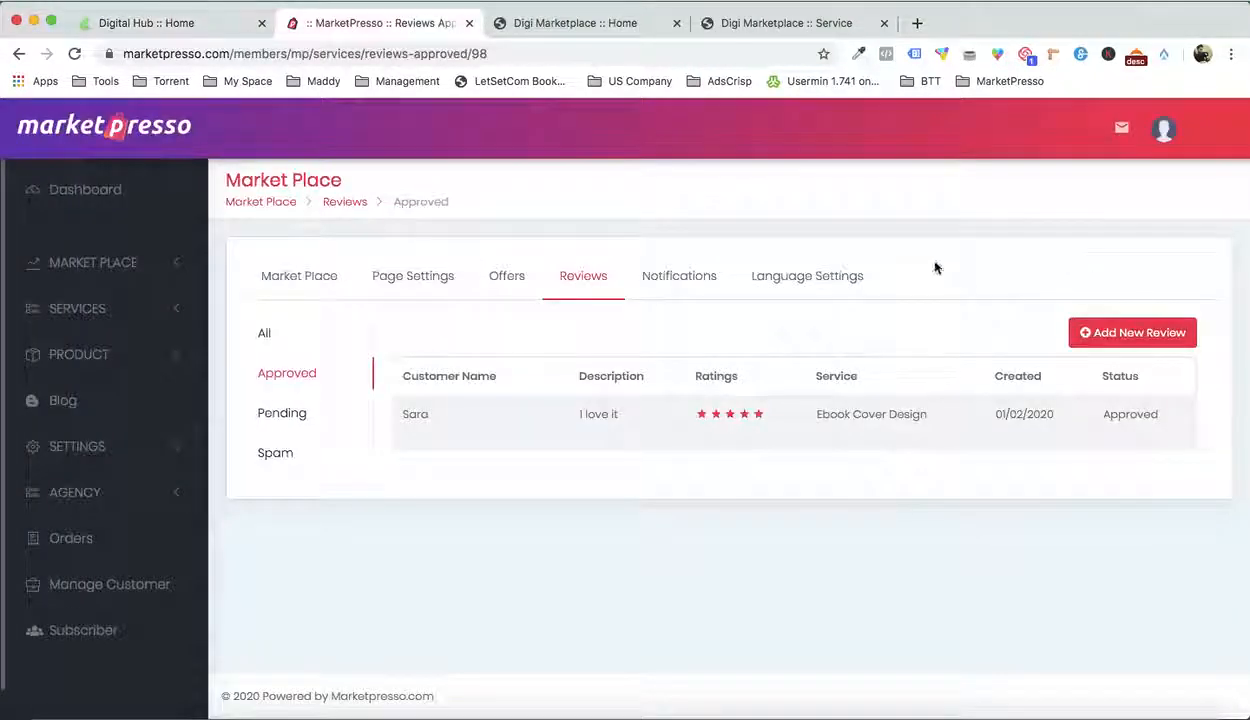
click(120, 396)
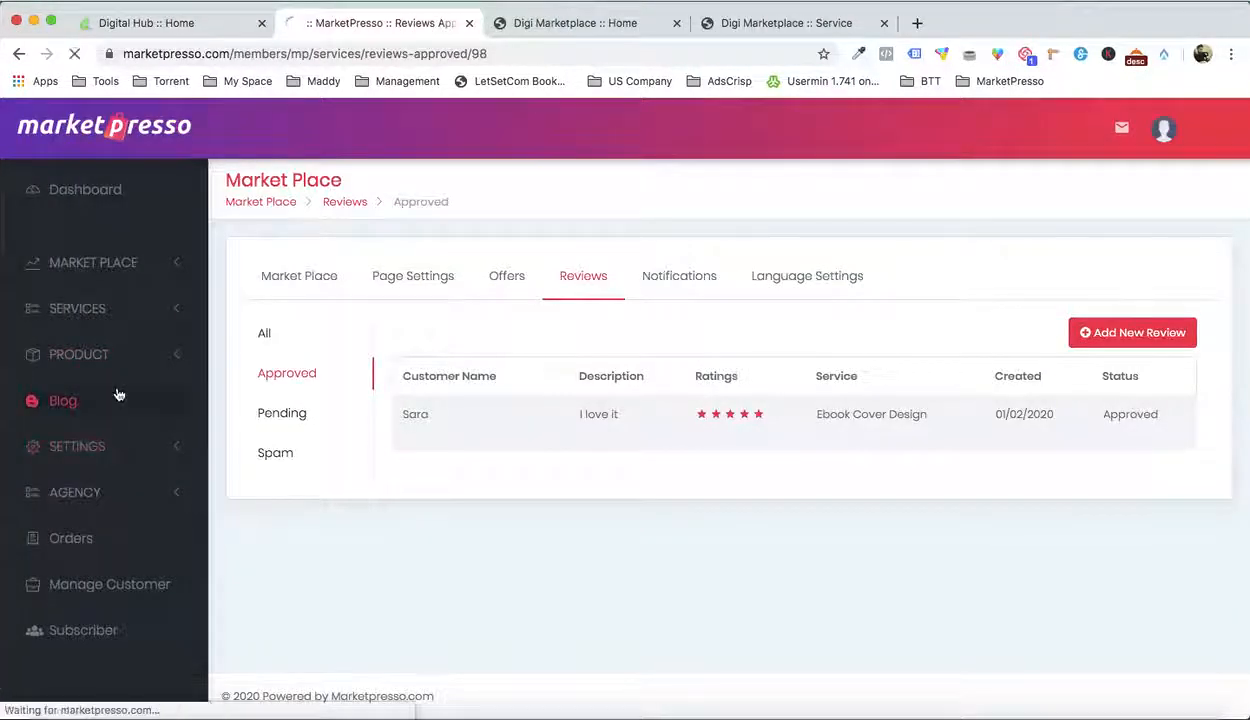
click(167, 24)
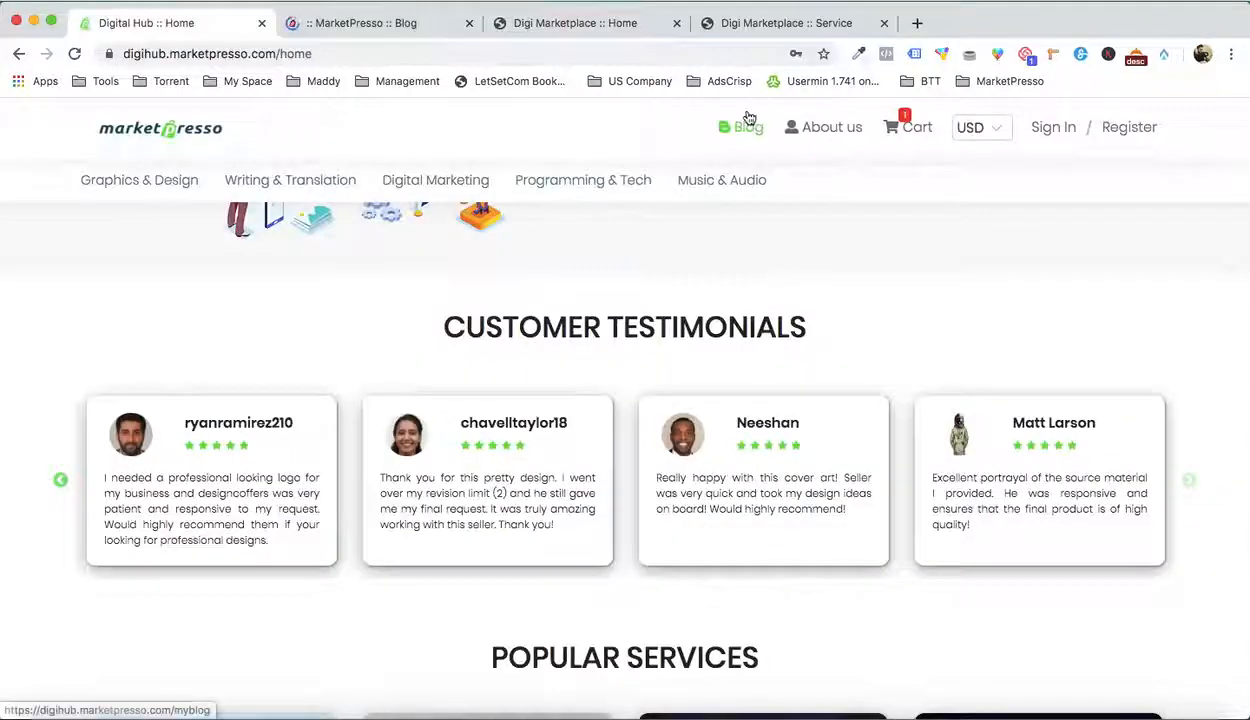
click(364, 25)
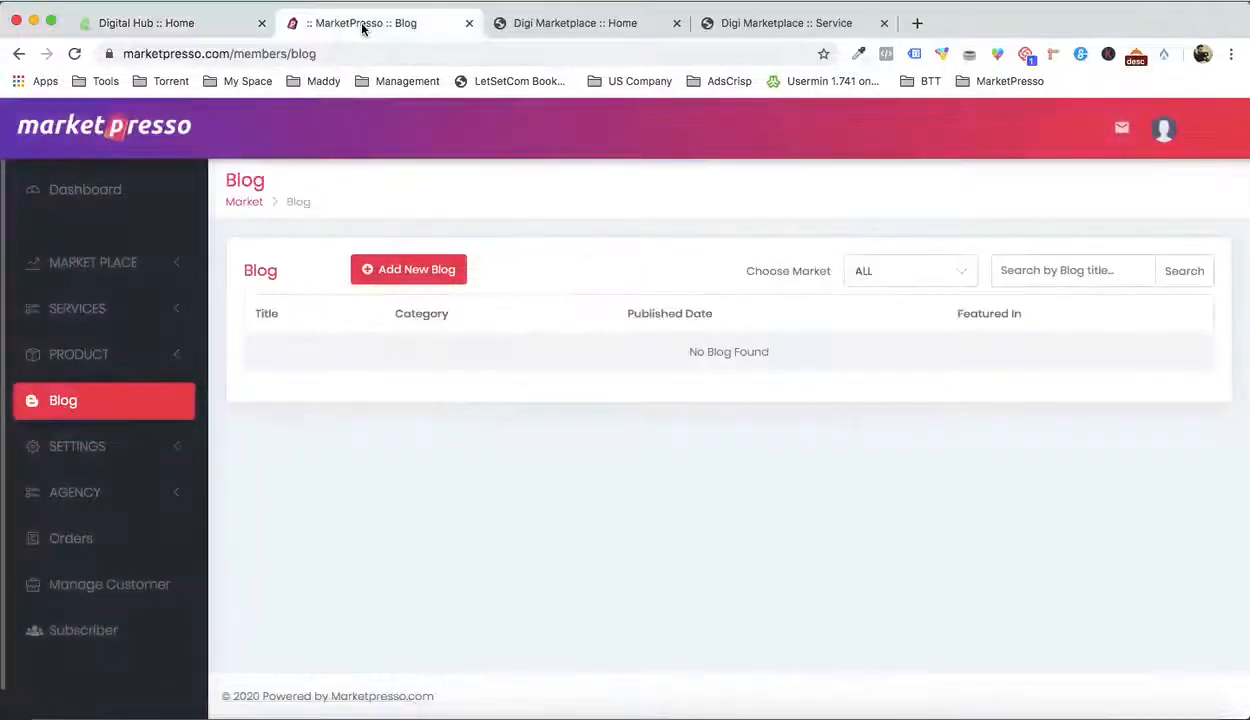
Start a new blog with Digi Marketplace as the market place, review the Add Blog form's fields, and close it without saving
click(419, 264)
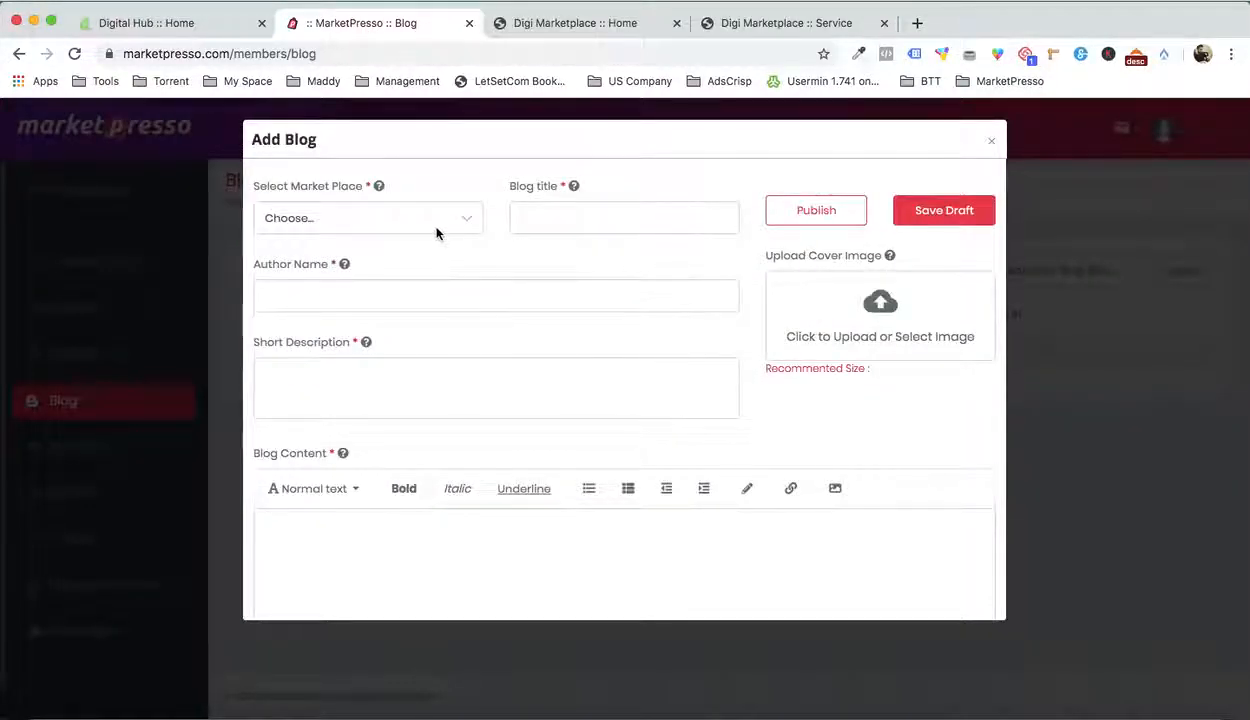
click(436, 230)
click(436, 264)
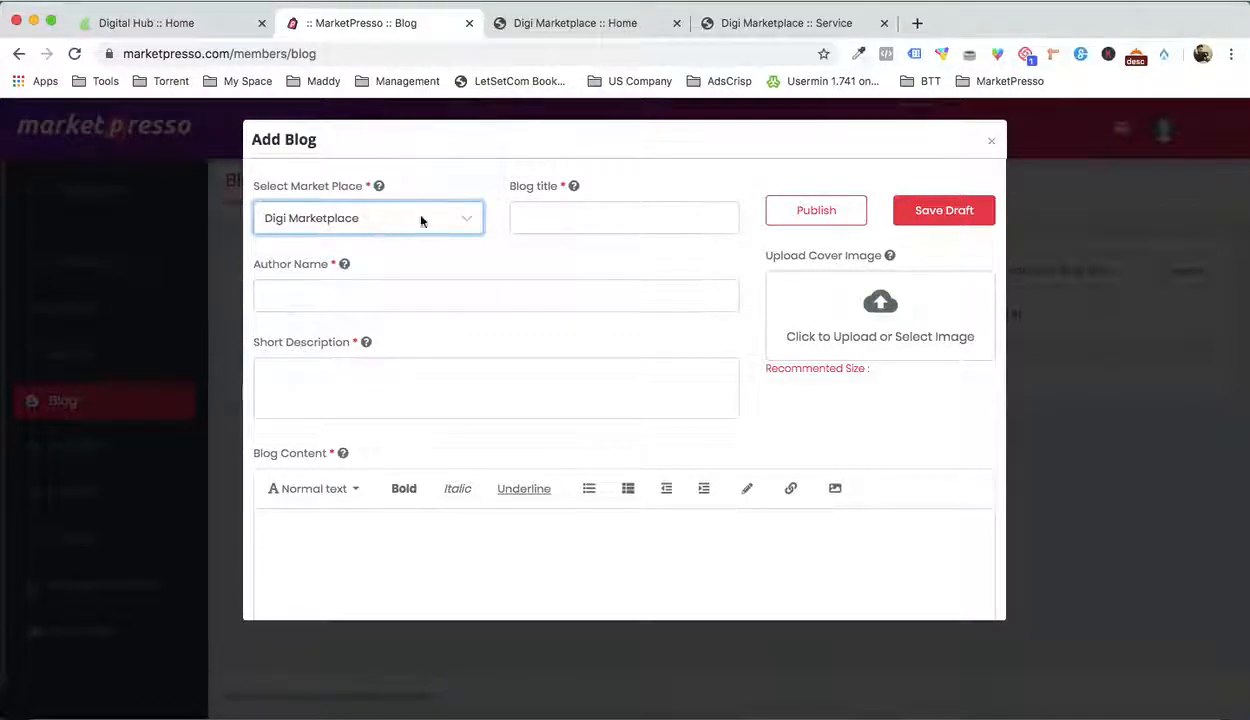
click(585, 230)
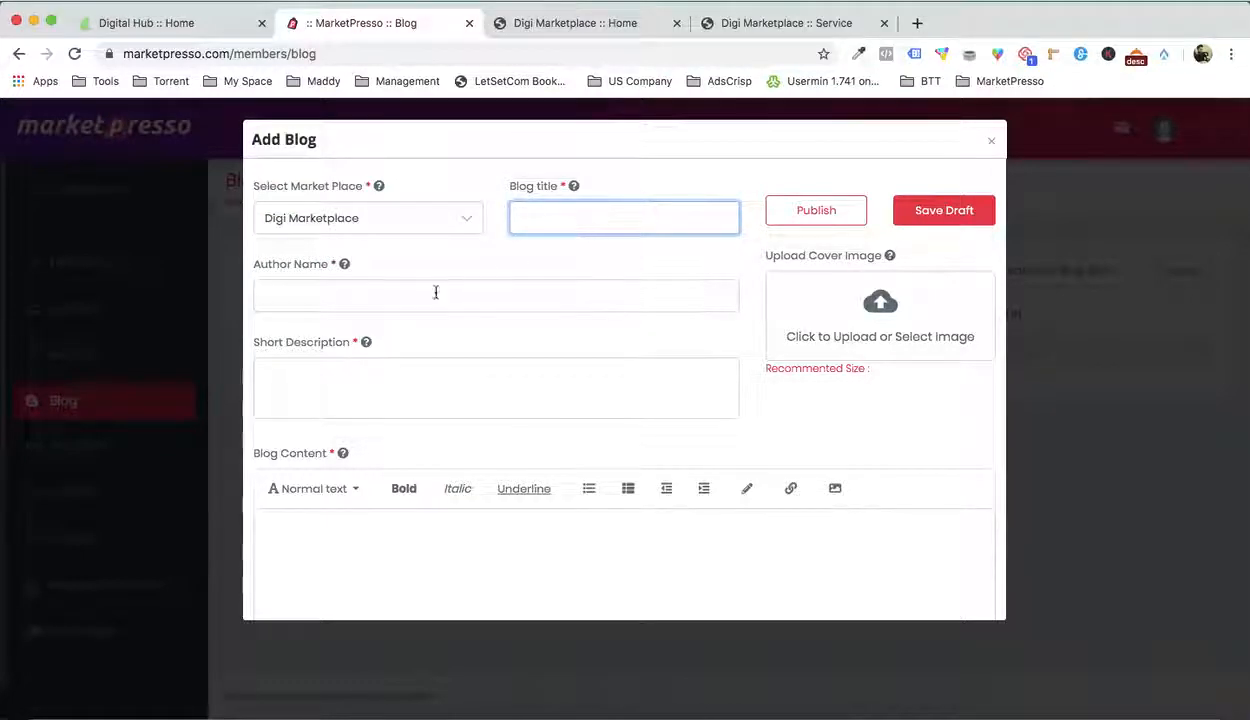
scroll(420, 306, down, 5)
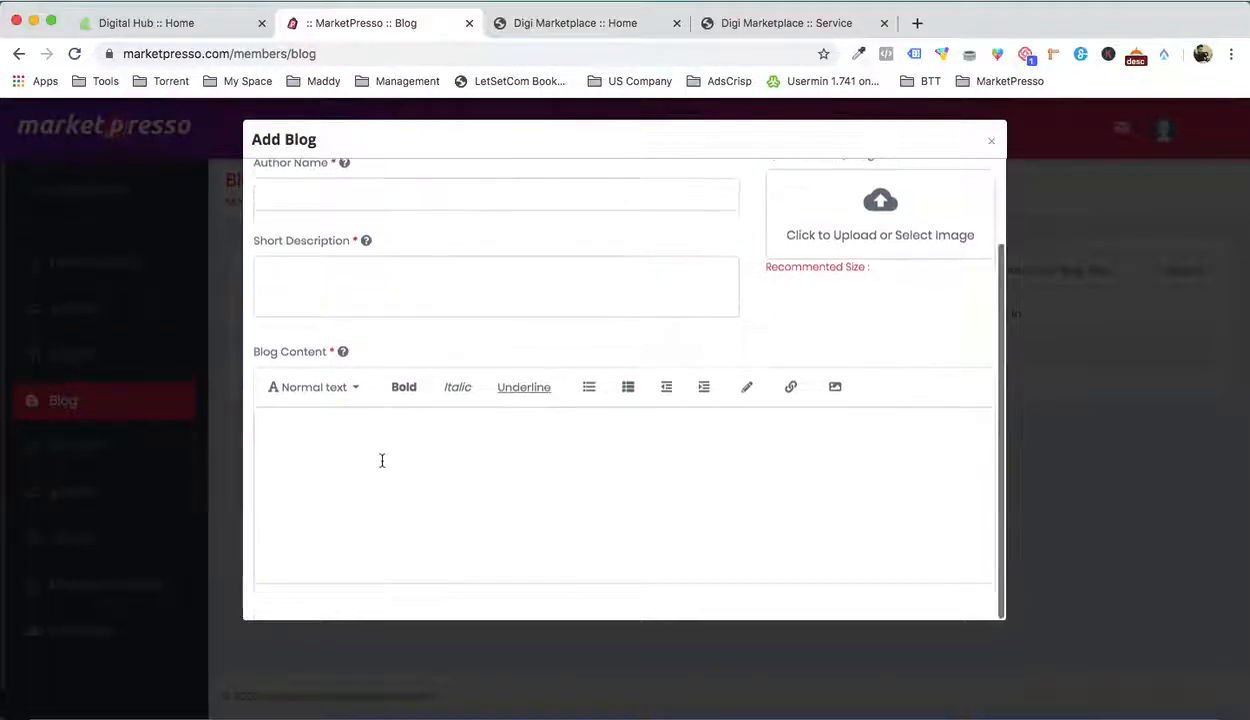
scroll(466, 480, up, 5)
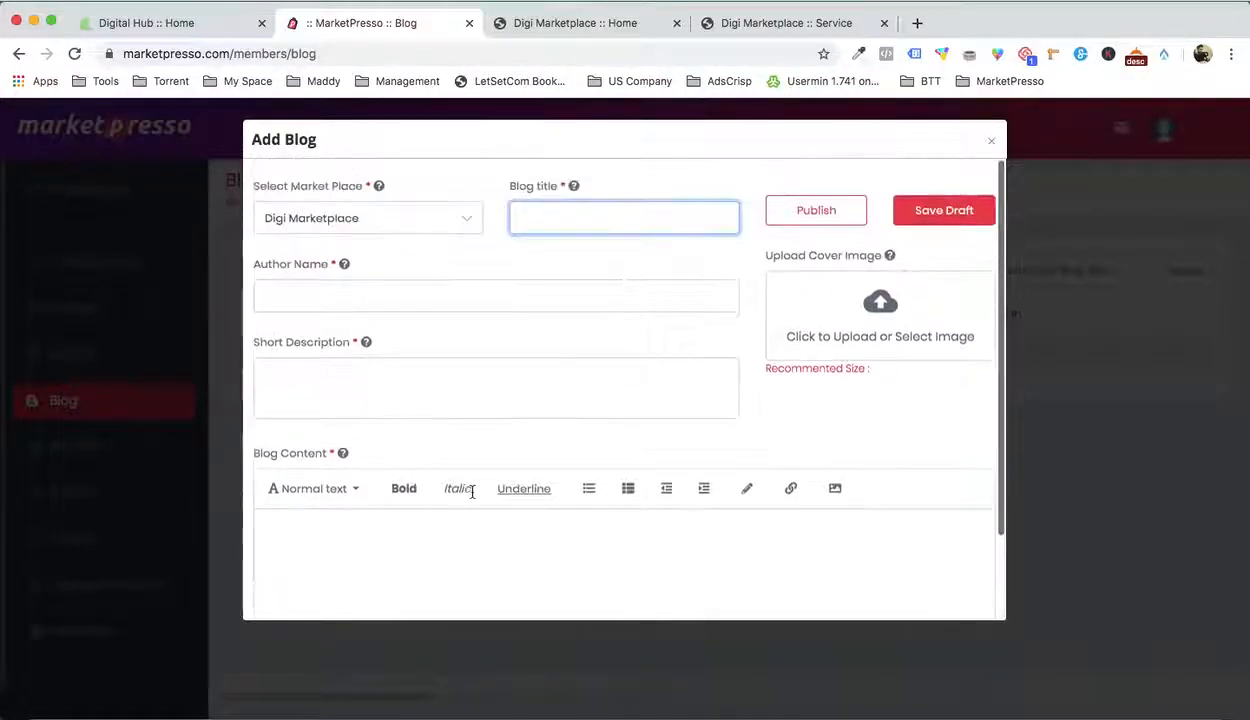
click(995, 145)
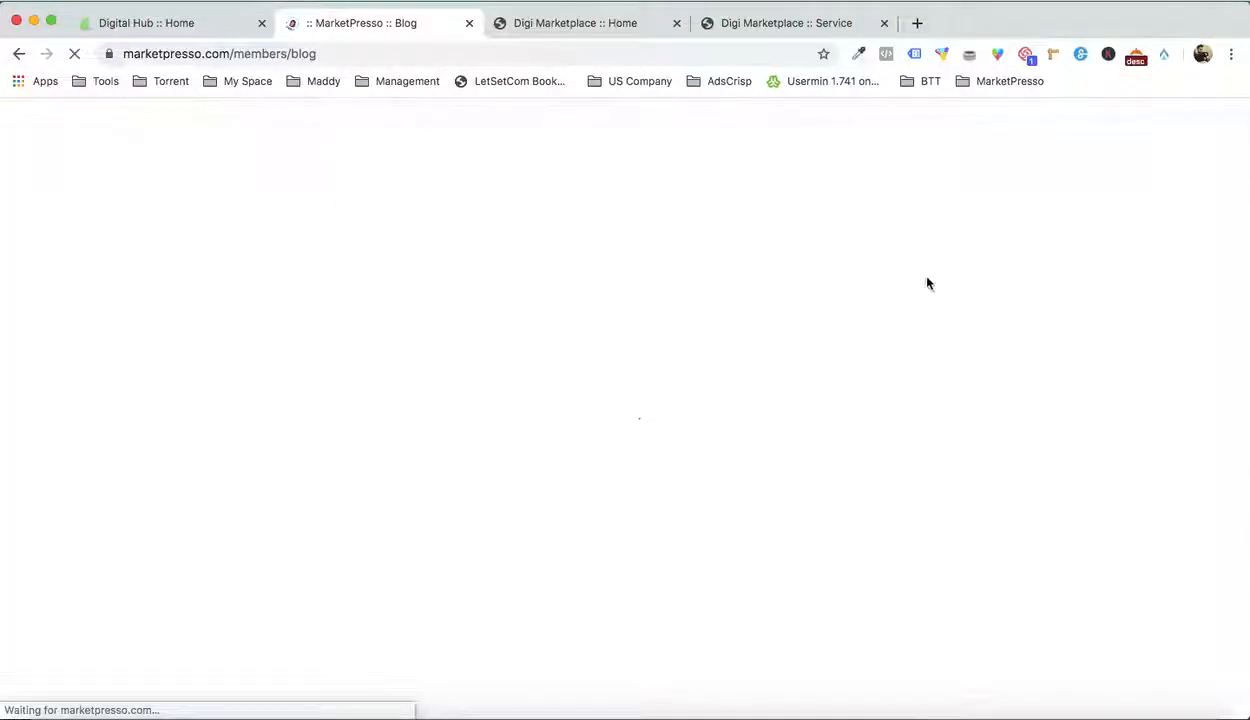
Close the Digi Marketplace service page and review the live homepage from the banner and logo down to the footer and back
click(608, 30)
click(788, 28)
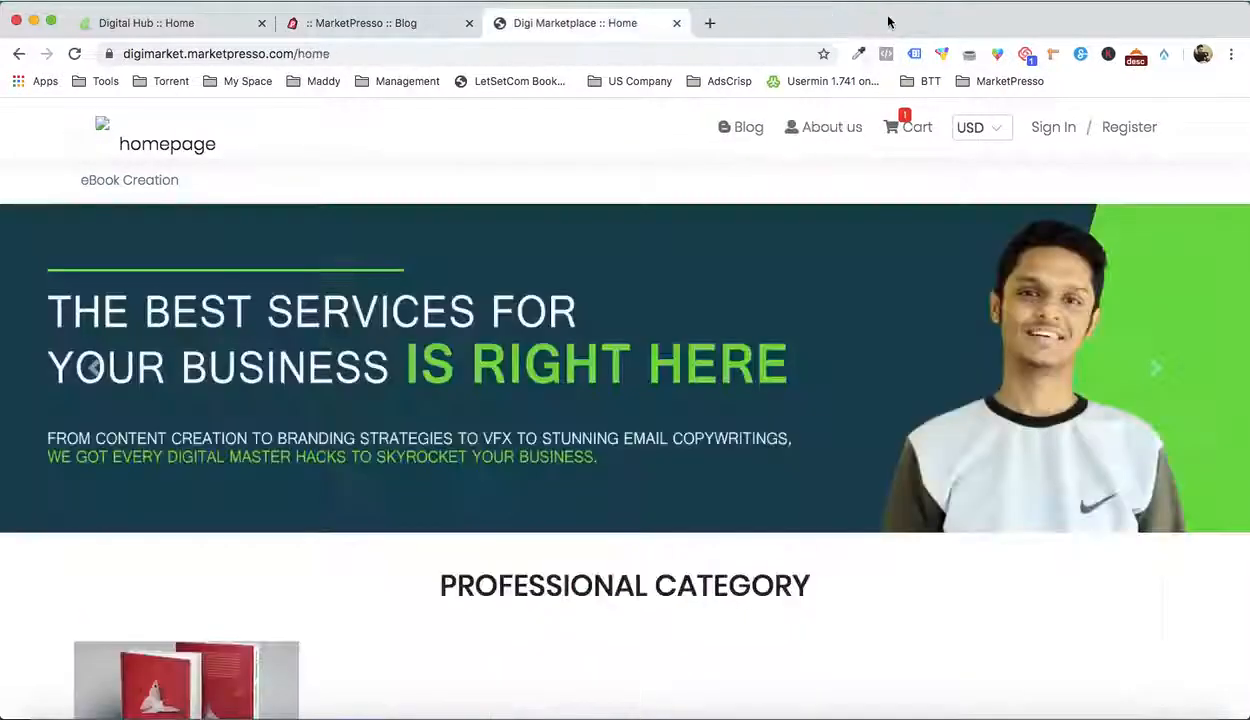
click(884, 22)
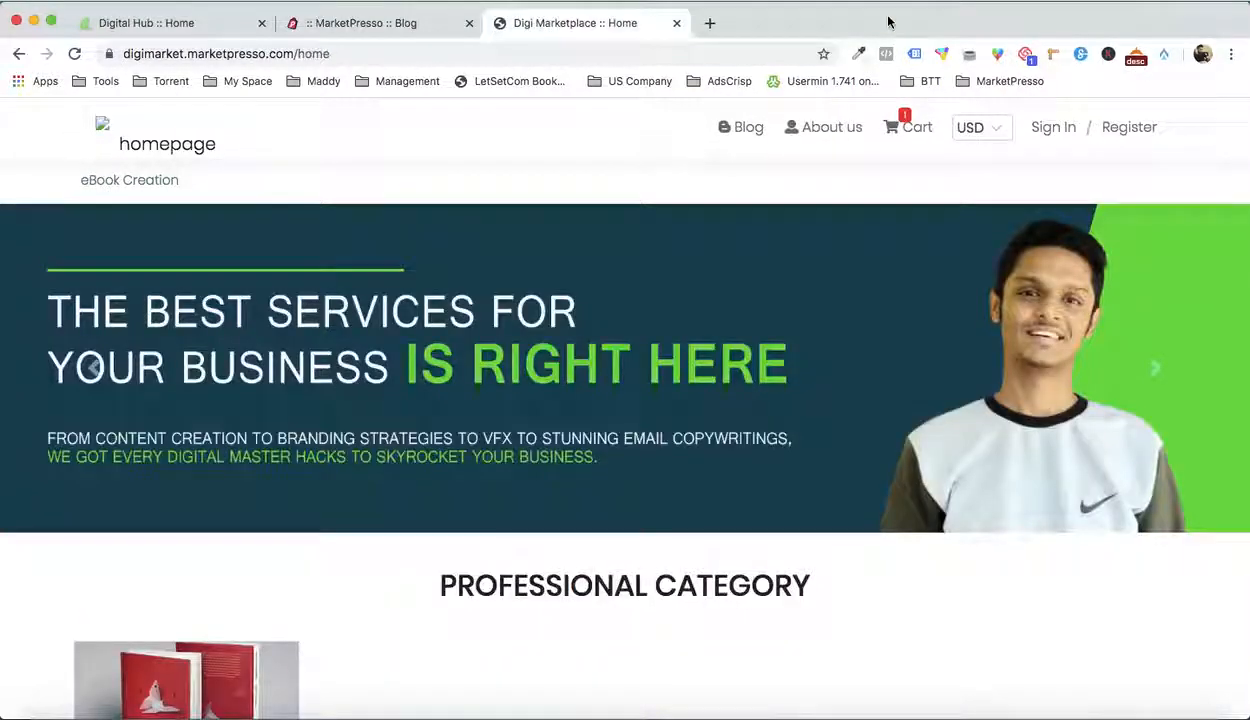
click(158, 128)
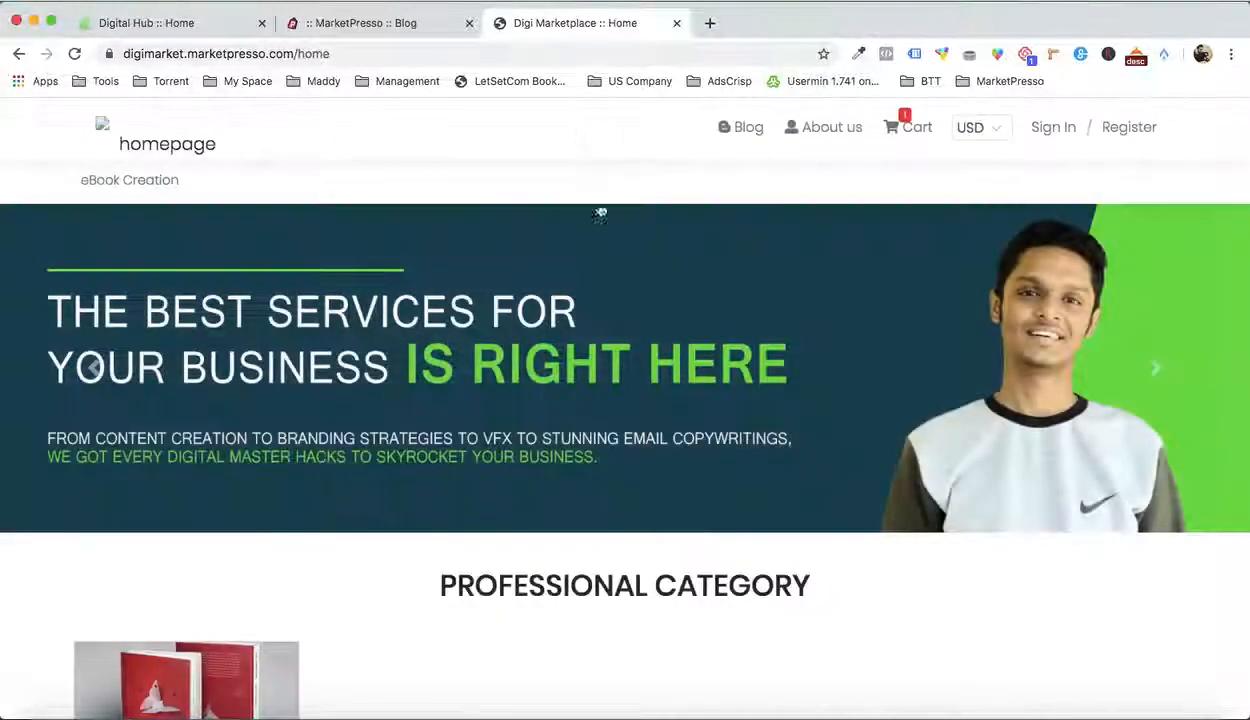
scroll(619, 326, down, 3)
scroll(619, 326, up, 3)
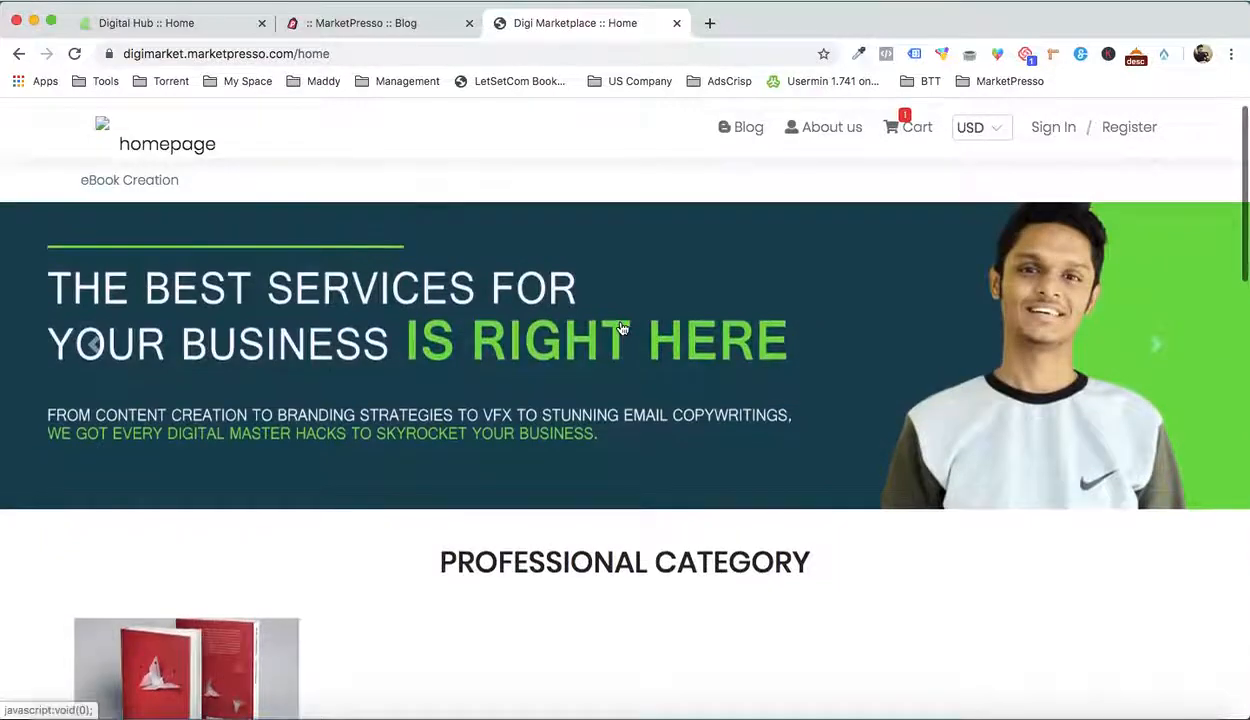
scroll(621, 328, down, 8)
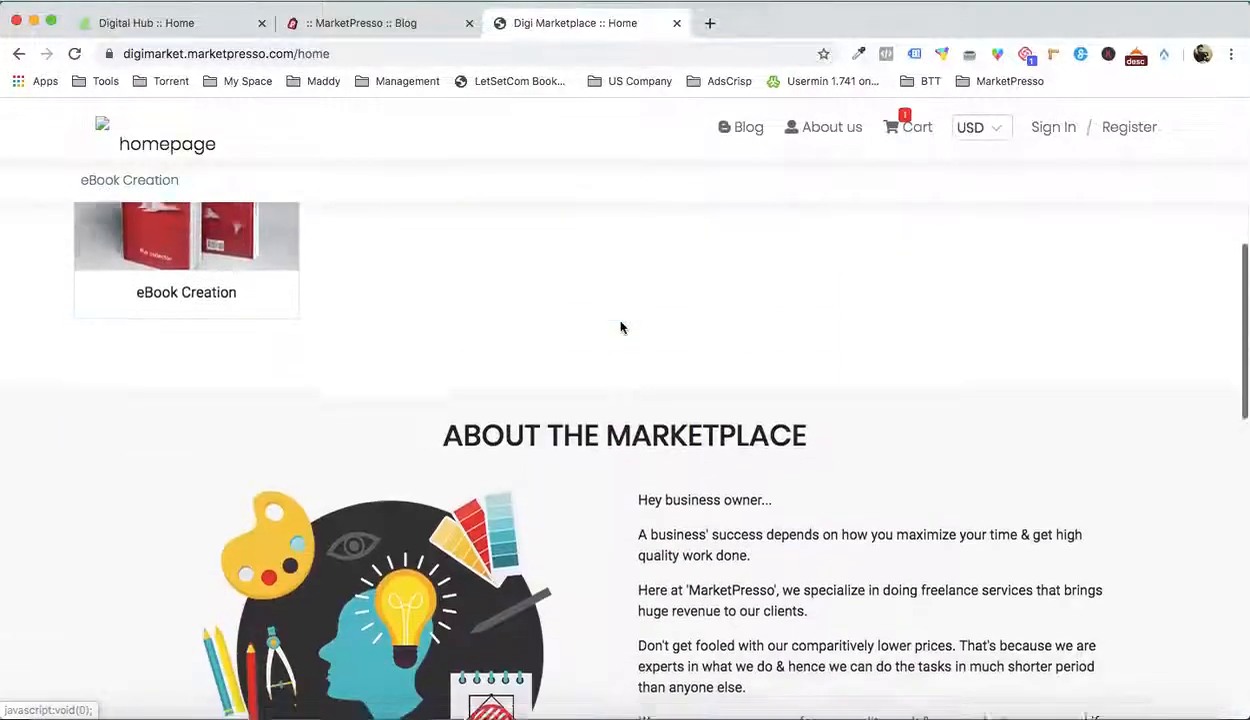
scroll(619, 326, down, 10)
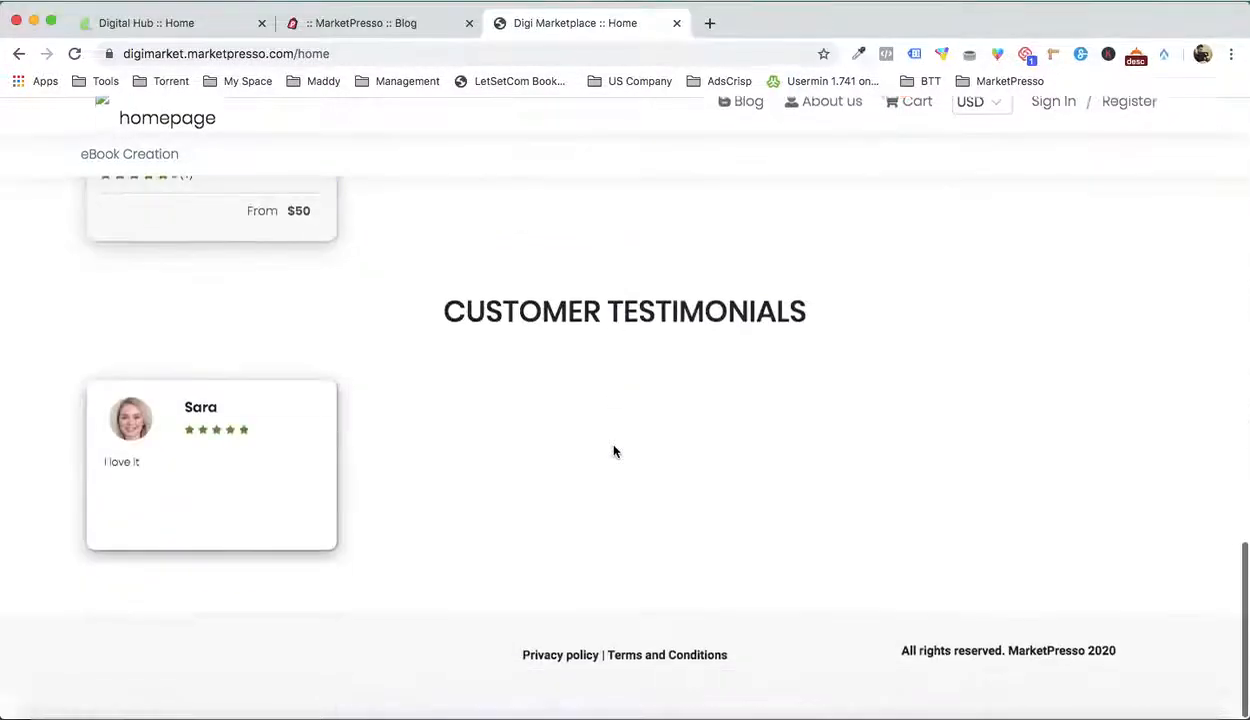
scroll(614, 449, up, 15)
scroll(614, 452, up, 3)
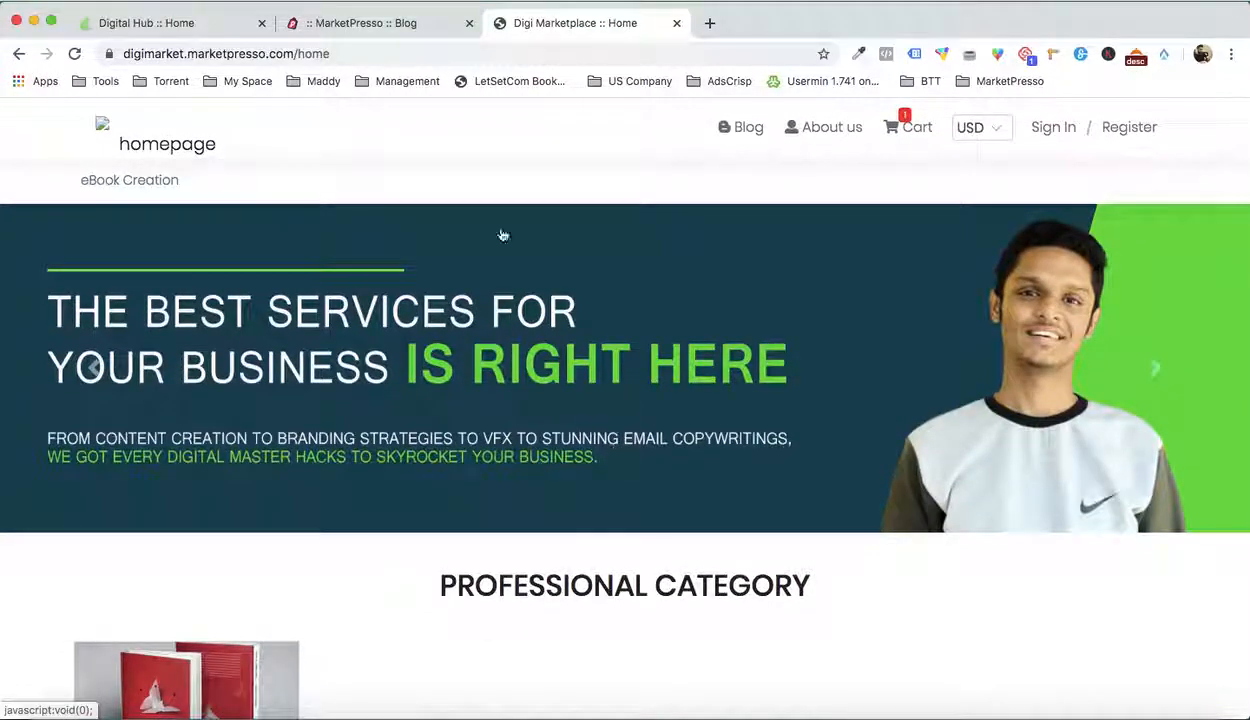
Return to the Digital Hub storefront and look over its Customer Testimonials and Popular Services sections for comparison
click(190, 30)
scroll(466, 396, up, 2)
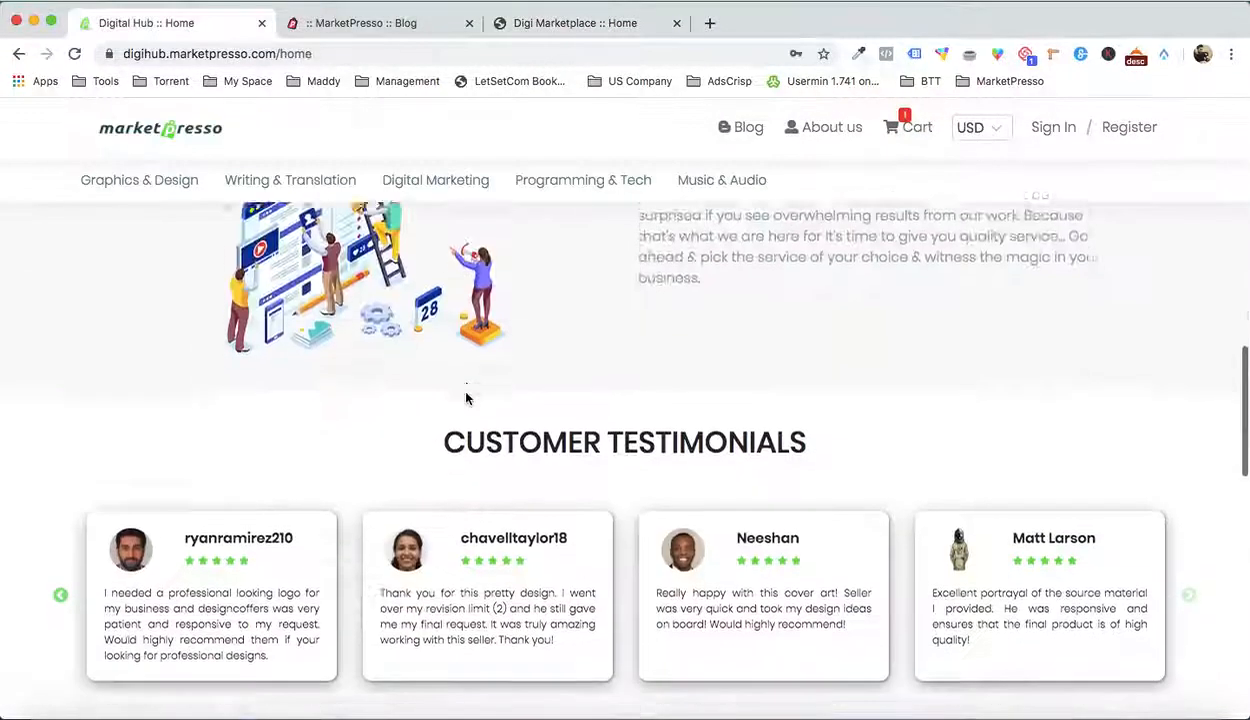
scroll(466, 398, down, 10)
scroll(466, 400, up, 6)
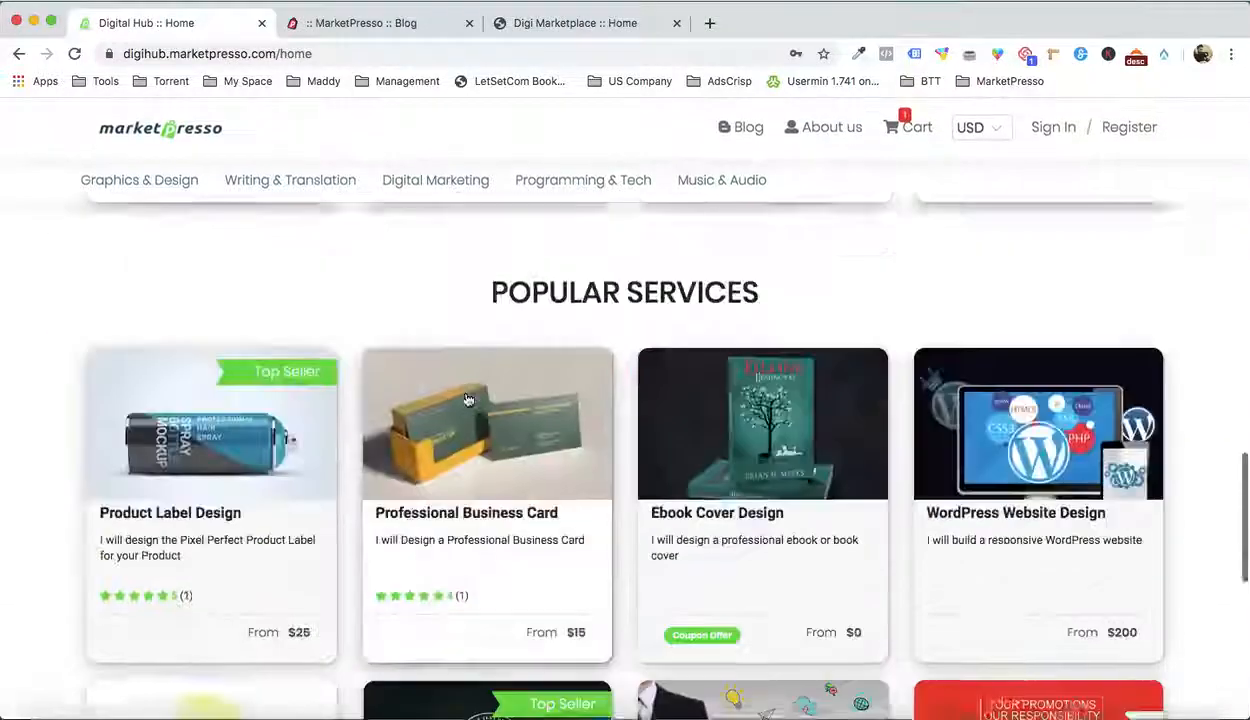
Review the Digital Hub homepage's banner, Top Categories, About the Marketplace and Customer Testimonials sections
scroll(466, 398, up, 8)
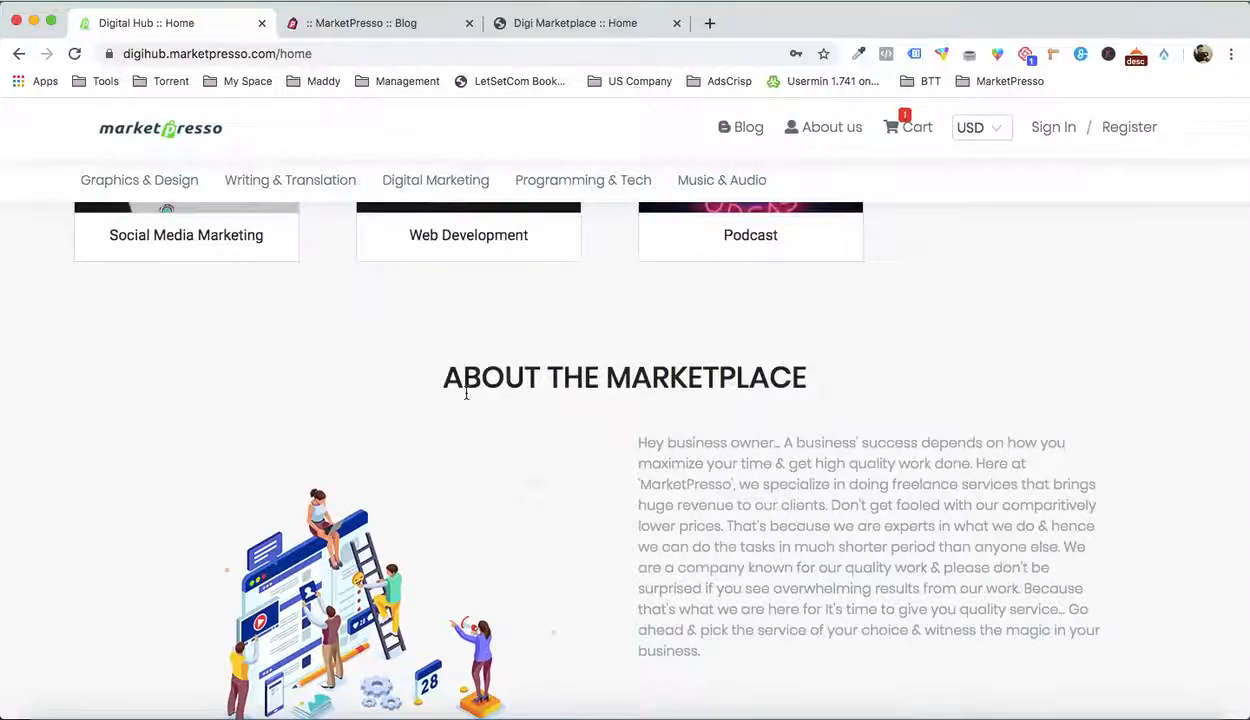
scroll(466, 395, up, 5)
scroll(466, 398, up, 4)
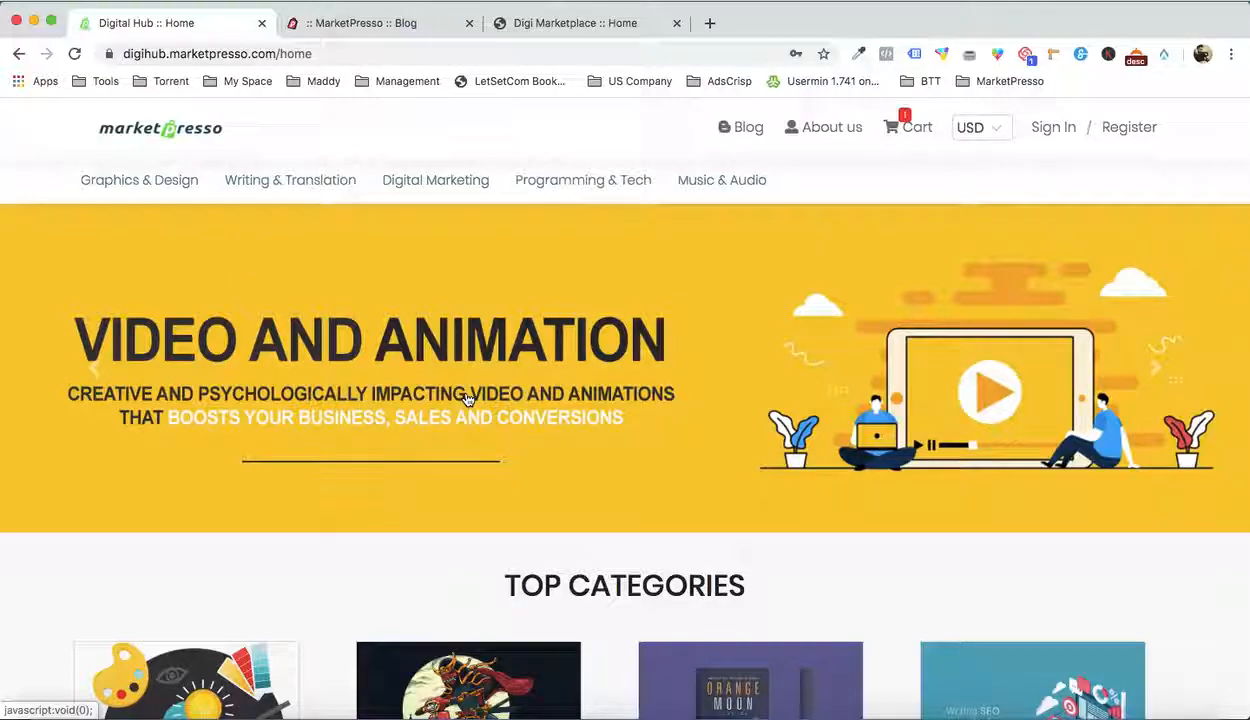
scroll(648, 398, down, 4)
scroll(648, 398, up, 4)
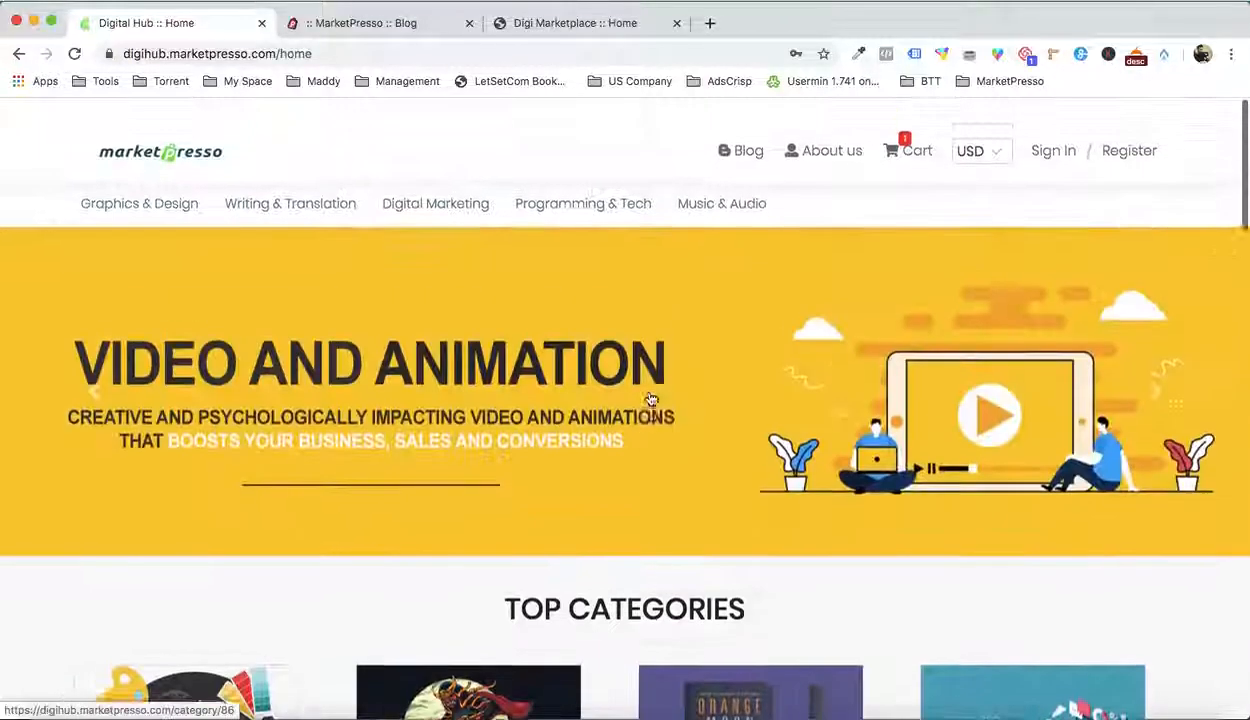
scroll(672, 384, down, 4)
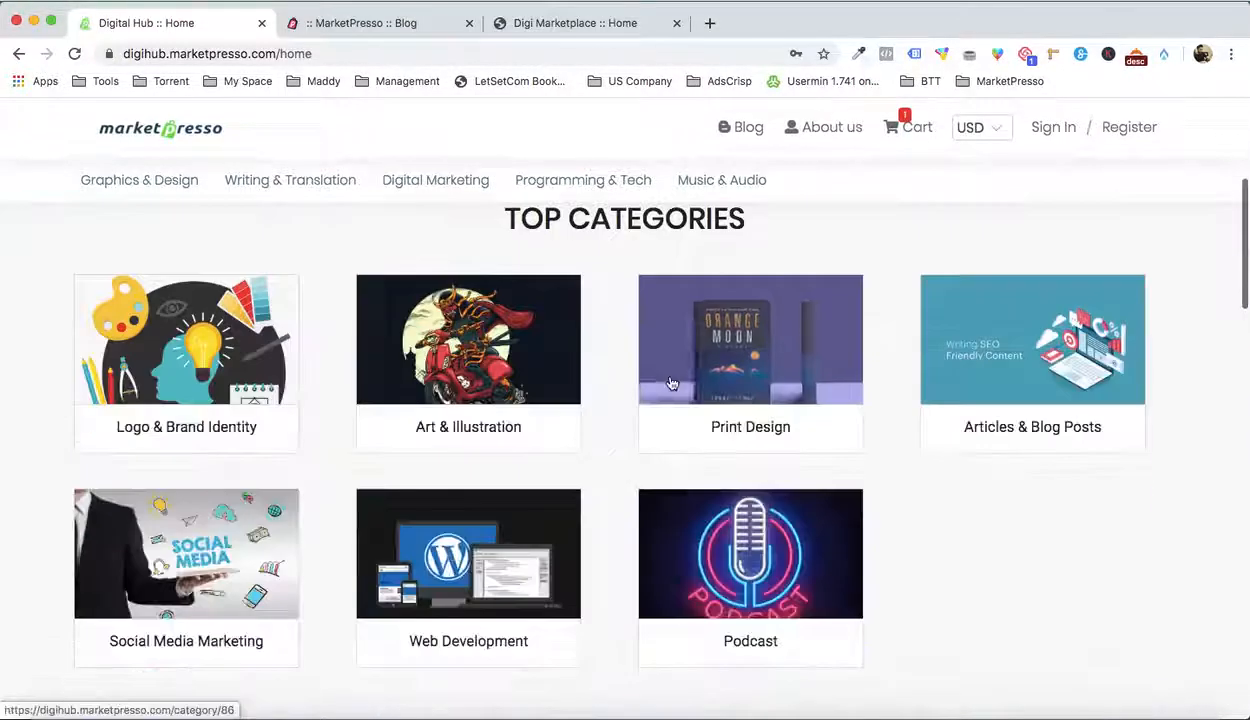
scroll(1099, 505, down, 5)
scroll(1099, 505, down, 10)
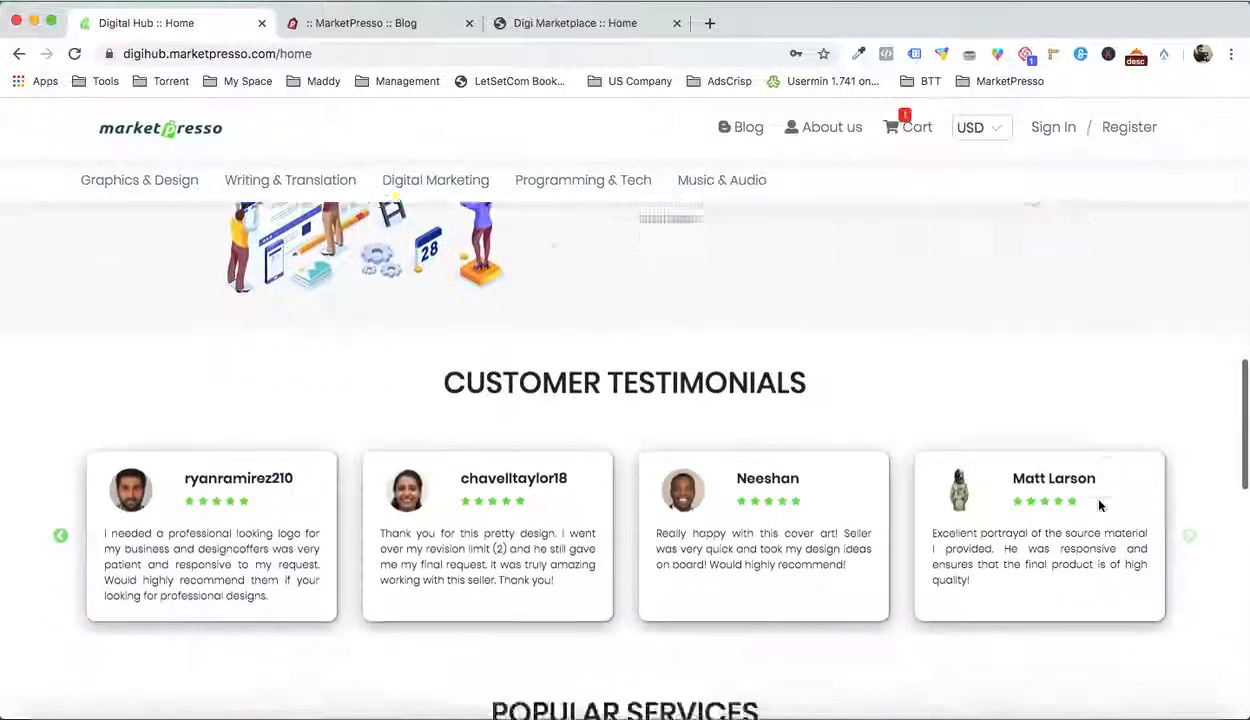
scroll(1099, 505, up, 15)
scroll(1099, 505, up, 6)
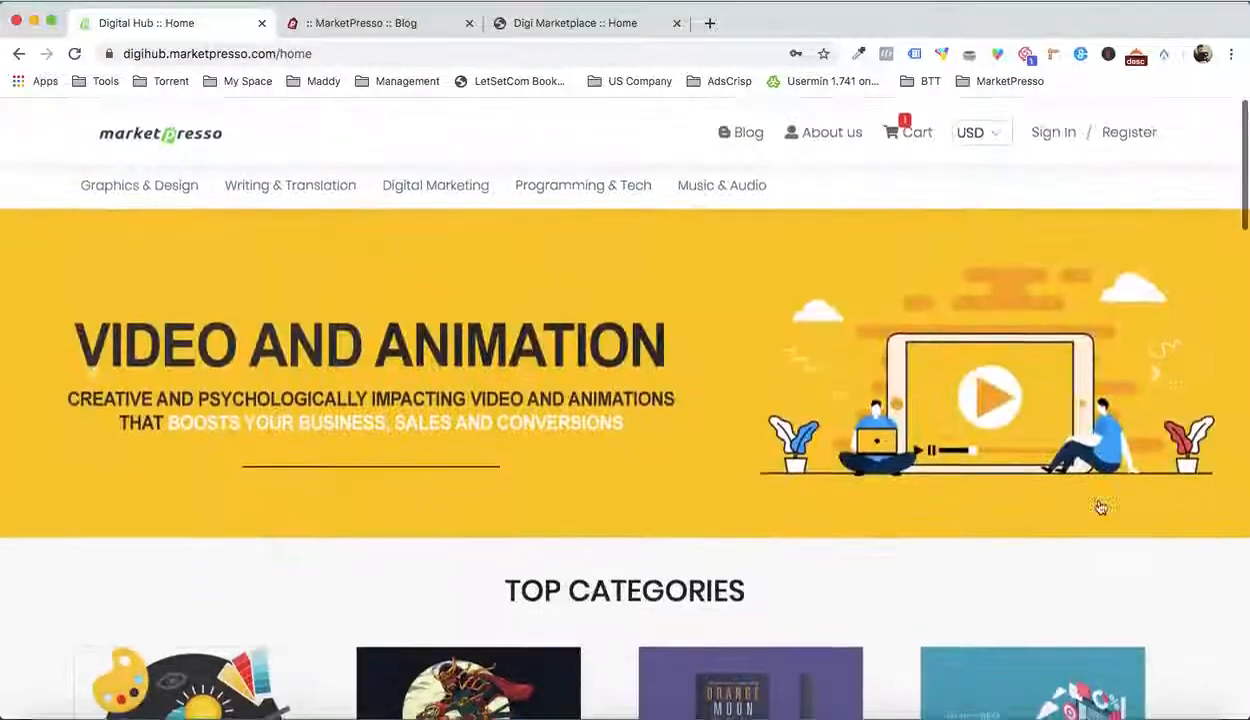
scroll(366, 335, down, 6)
scroll(369, 338, up, 6)
scroll(586, 441, down, 4)
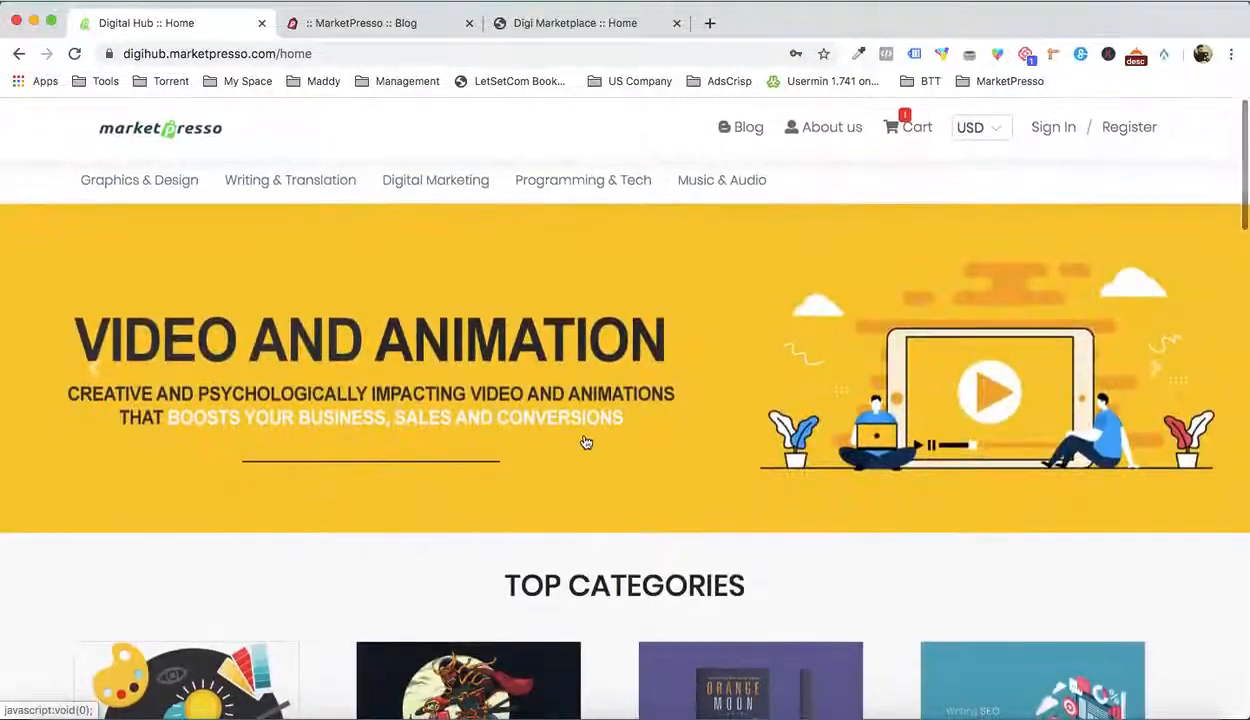
scroll(586, 441, up, 4)
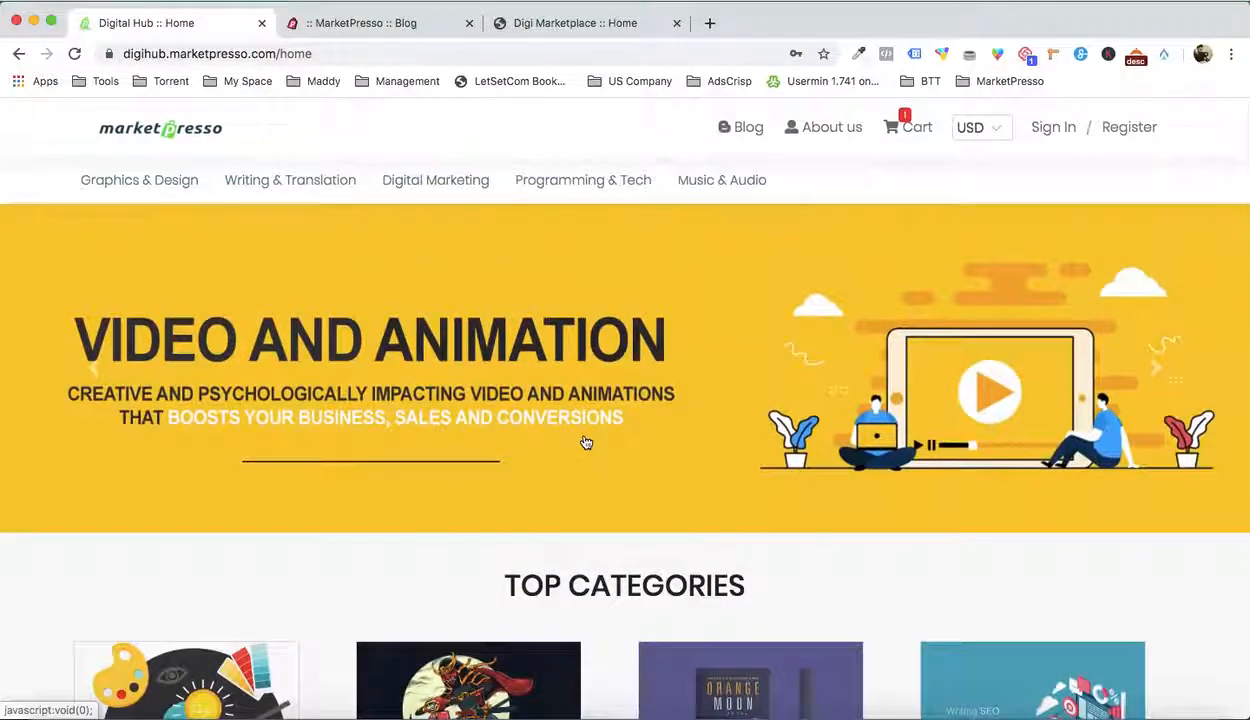